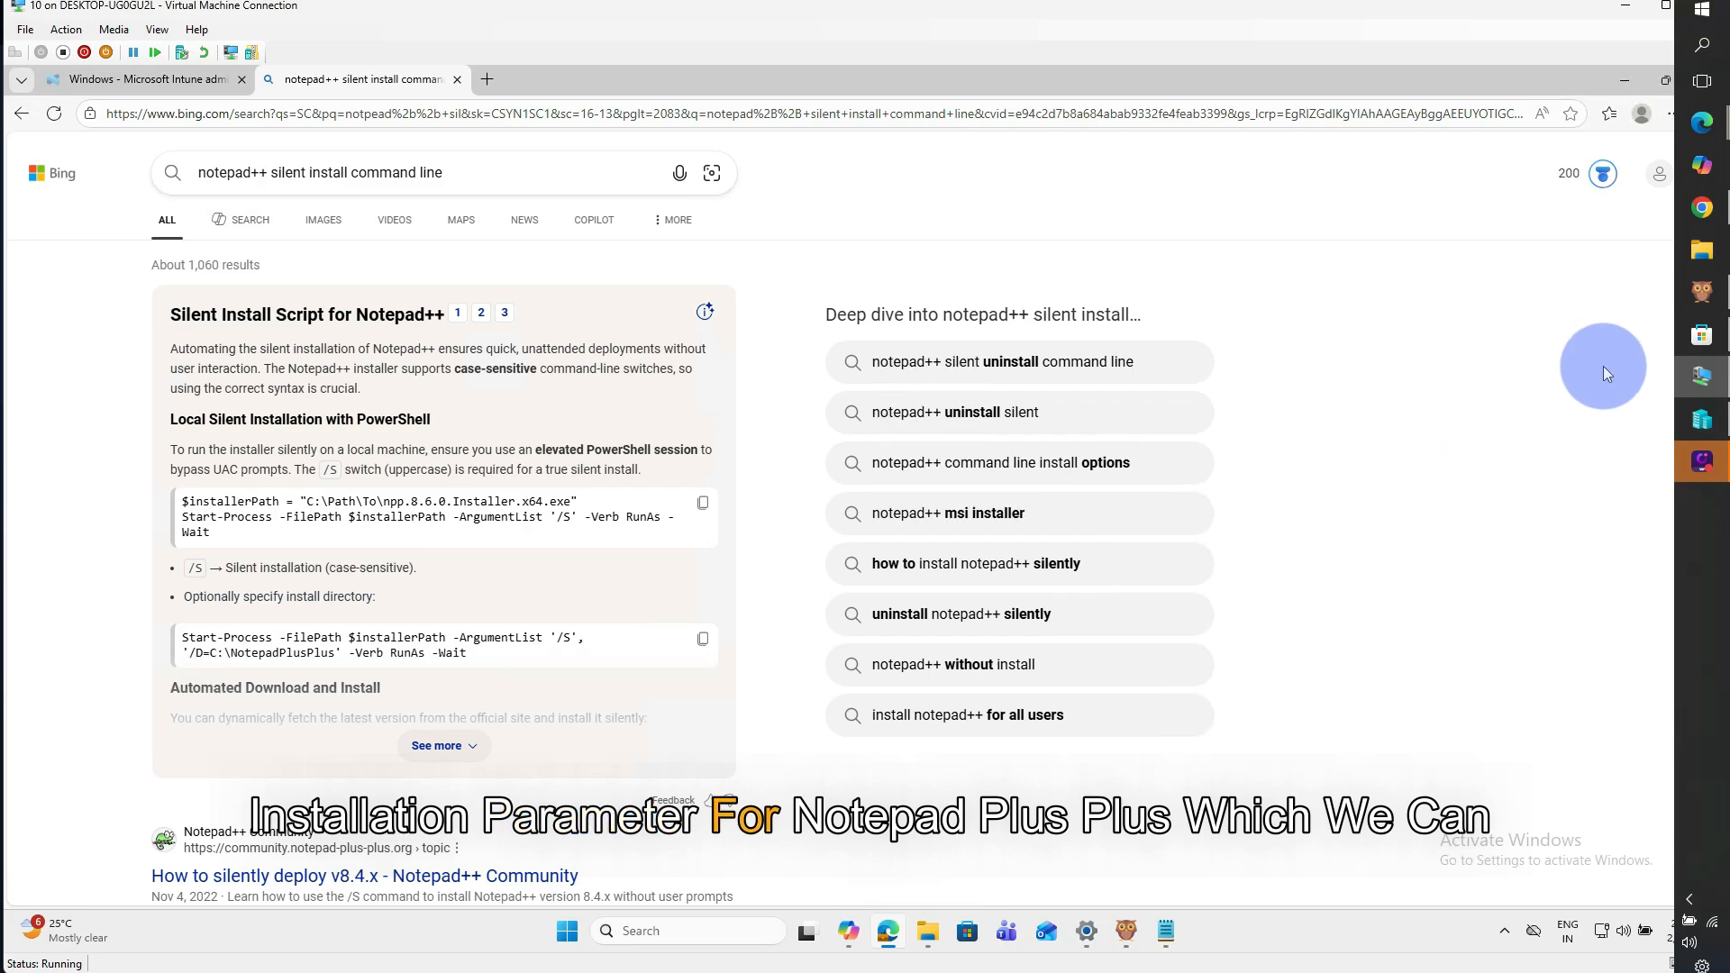
Open Command Prompt as administrator and approve the elevation request
click(927, 930)
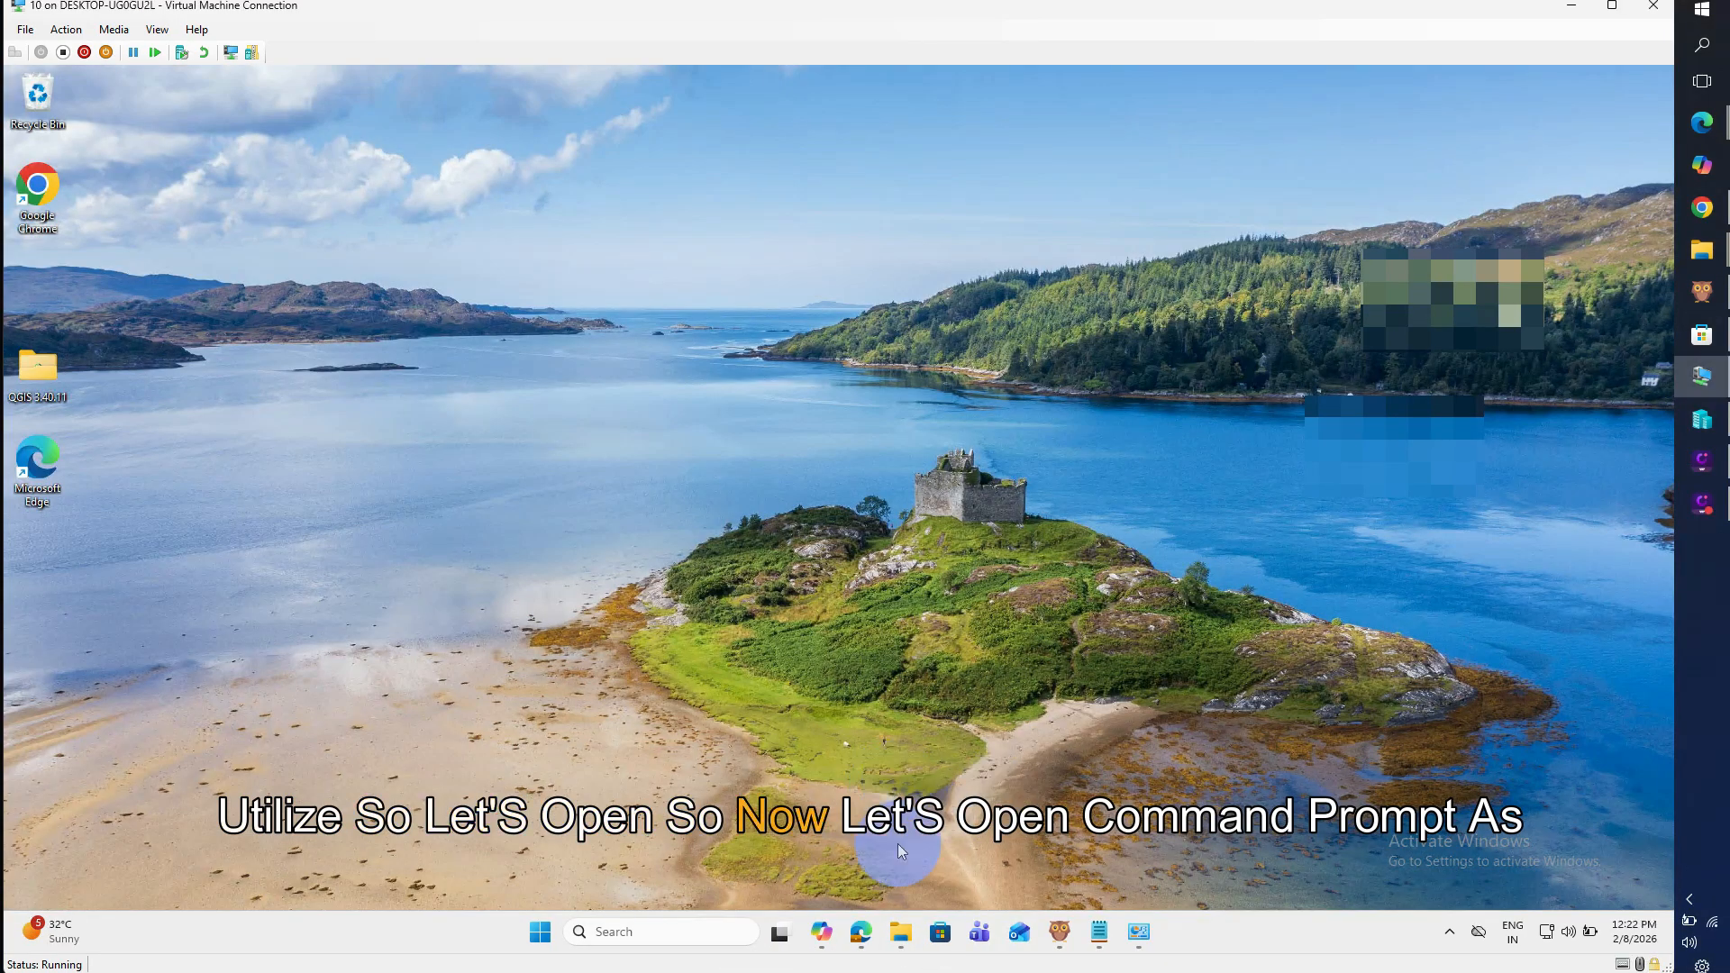
click(685, 924)
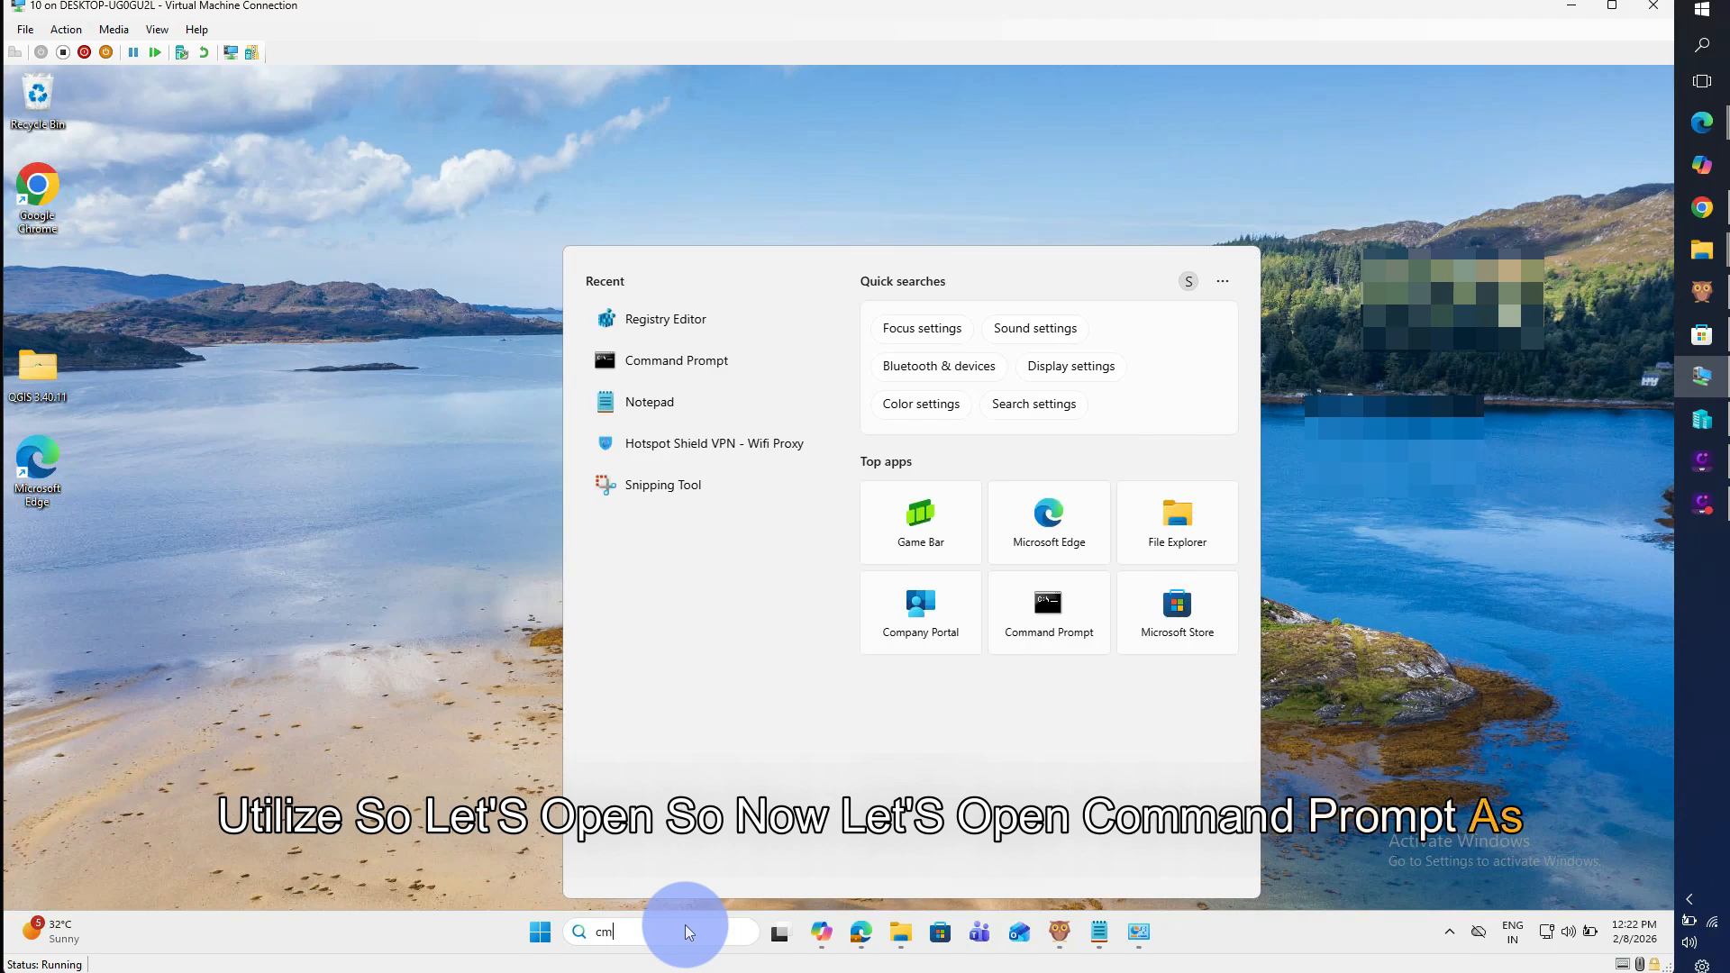
text(cmd)
click(964, 532)
click(778, 640)
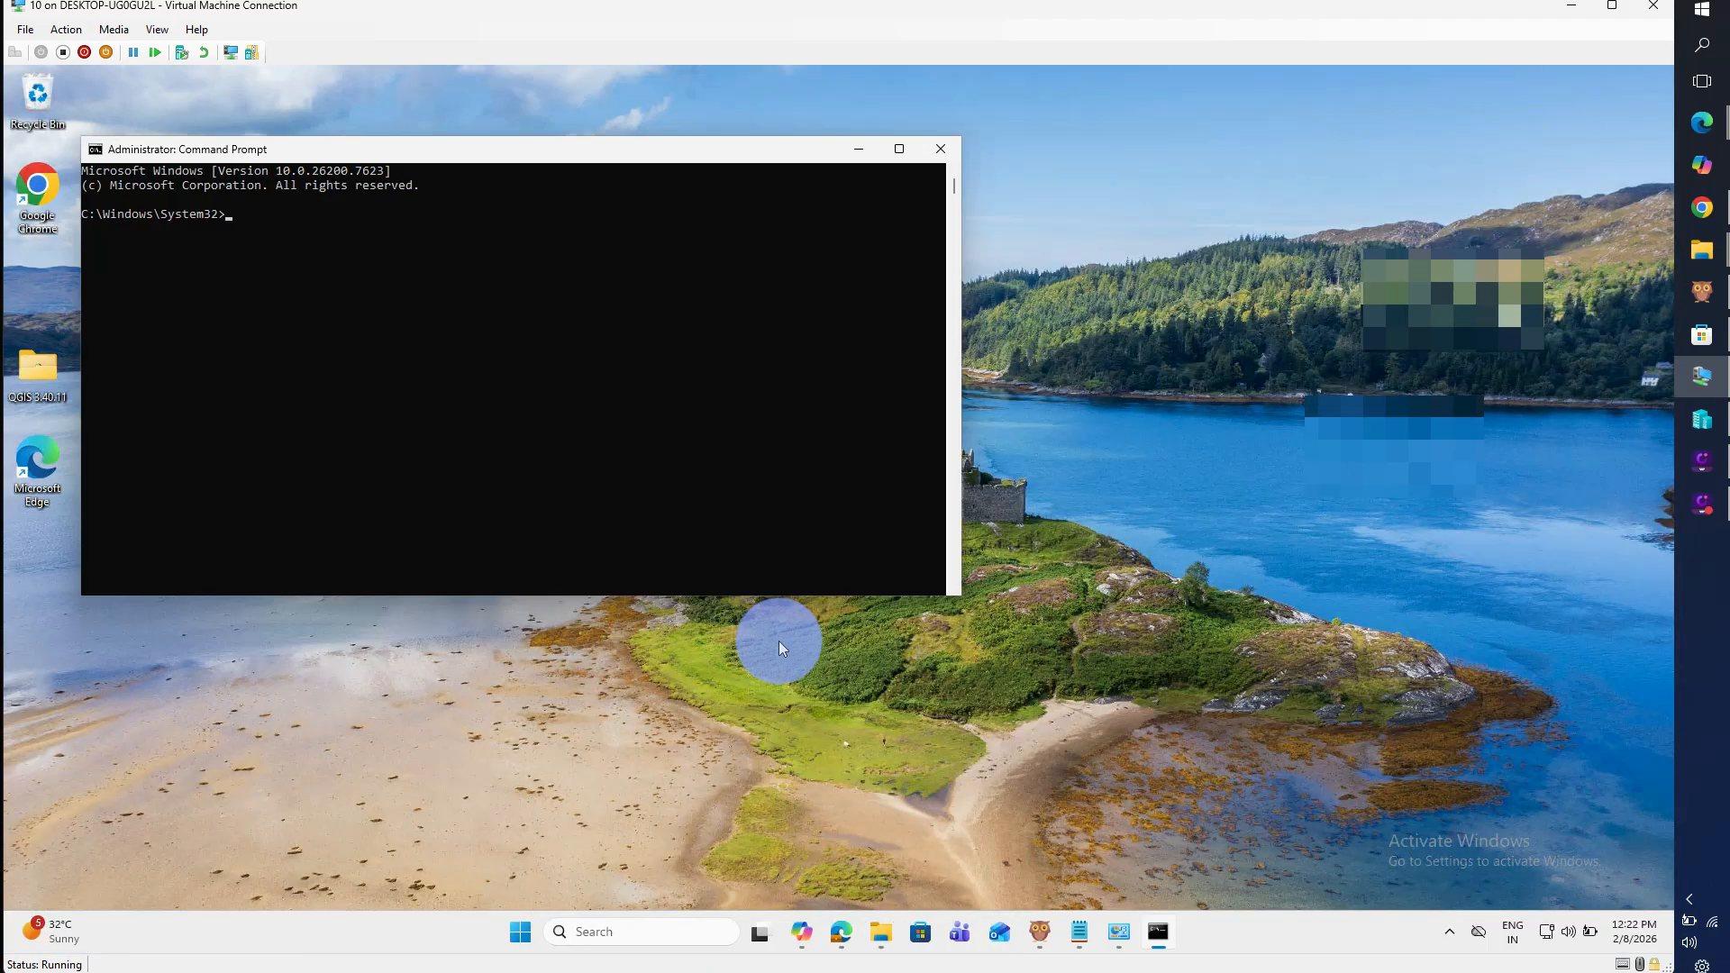
Change the Command Prompt directory to the npp.8.9.1.Installer.x64_Source folder in Downloads and run "npp.8.9.1.Installer.x64.exe /S"
click(883, 930)
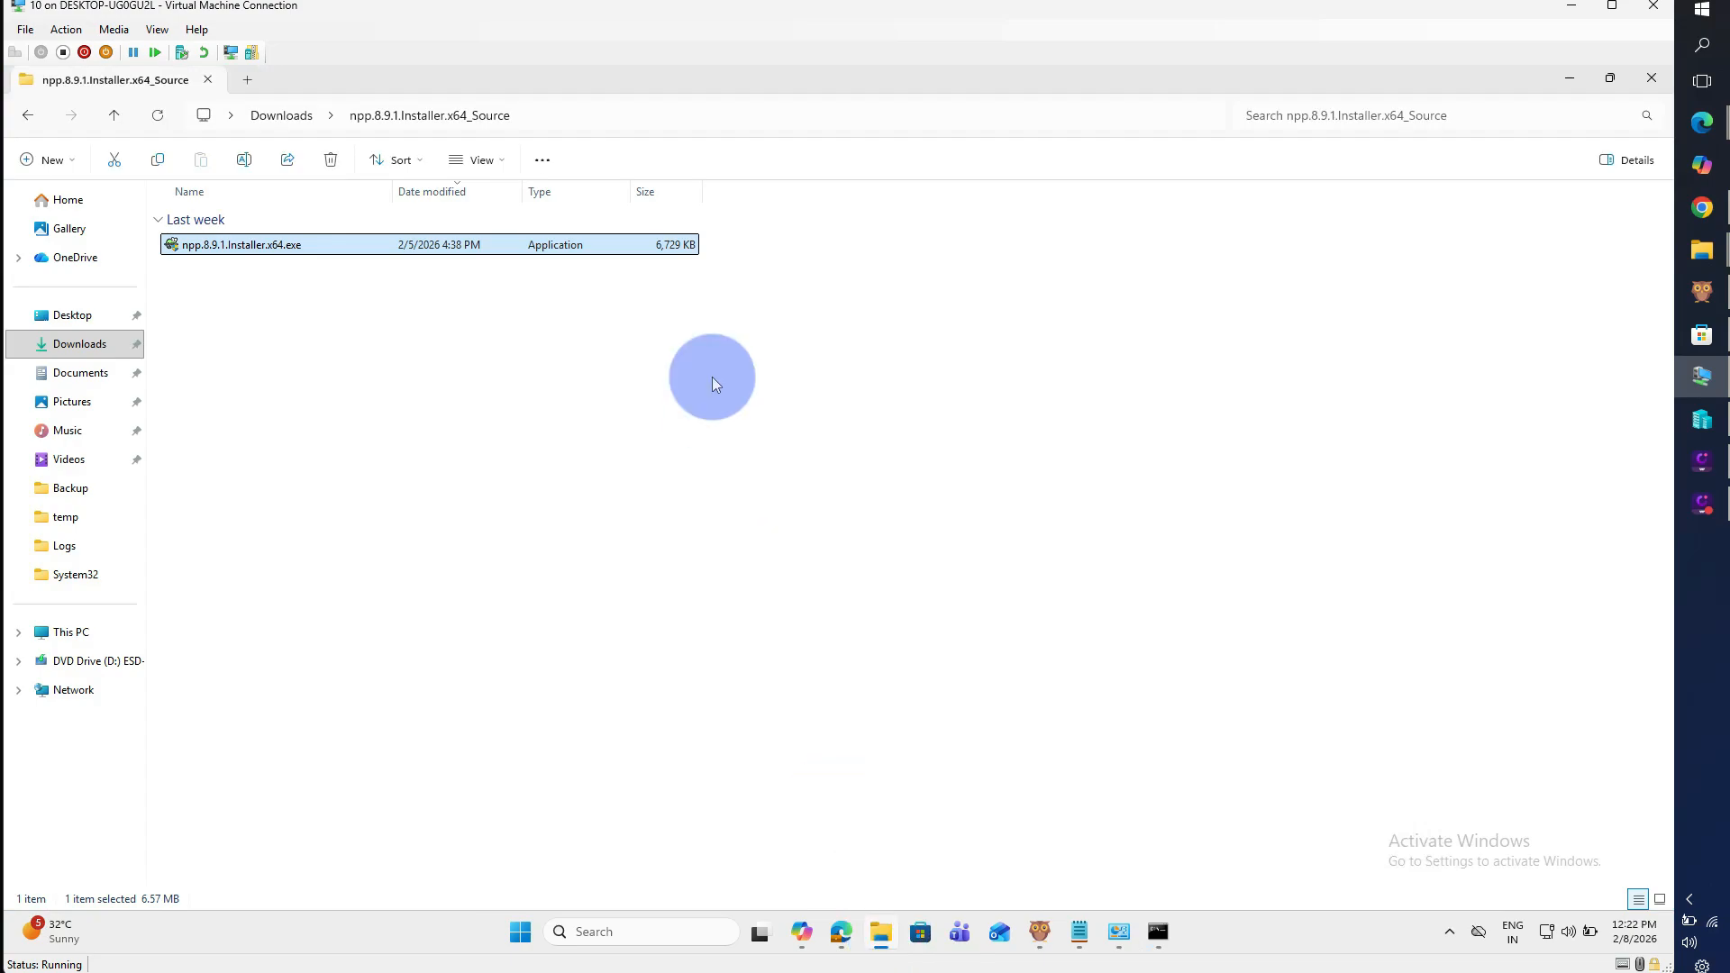
click(621, 120)
key(ctrl+c)
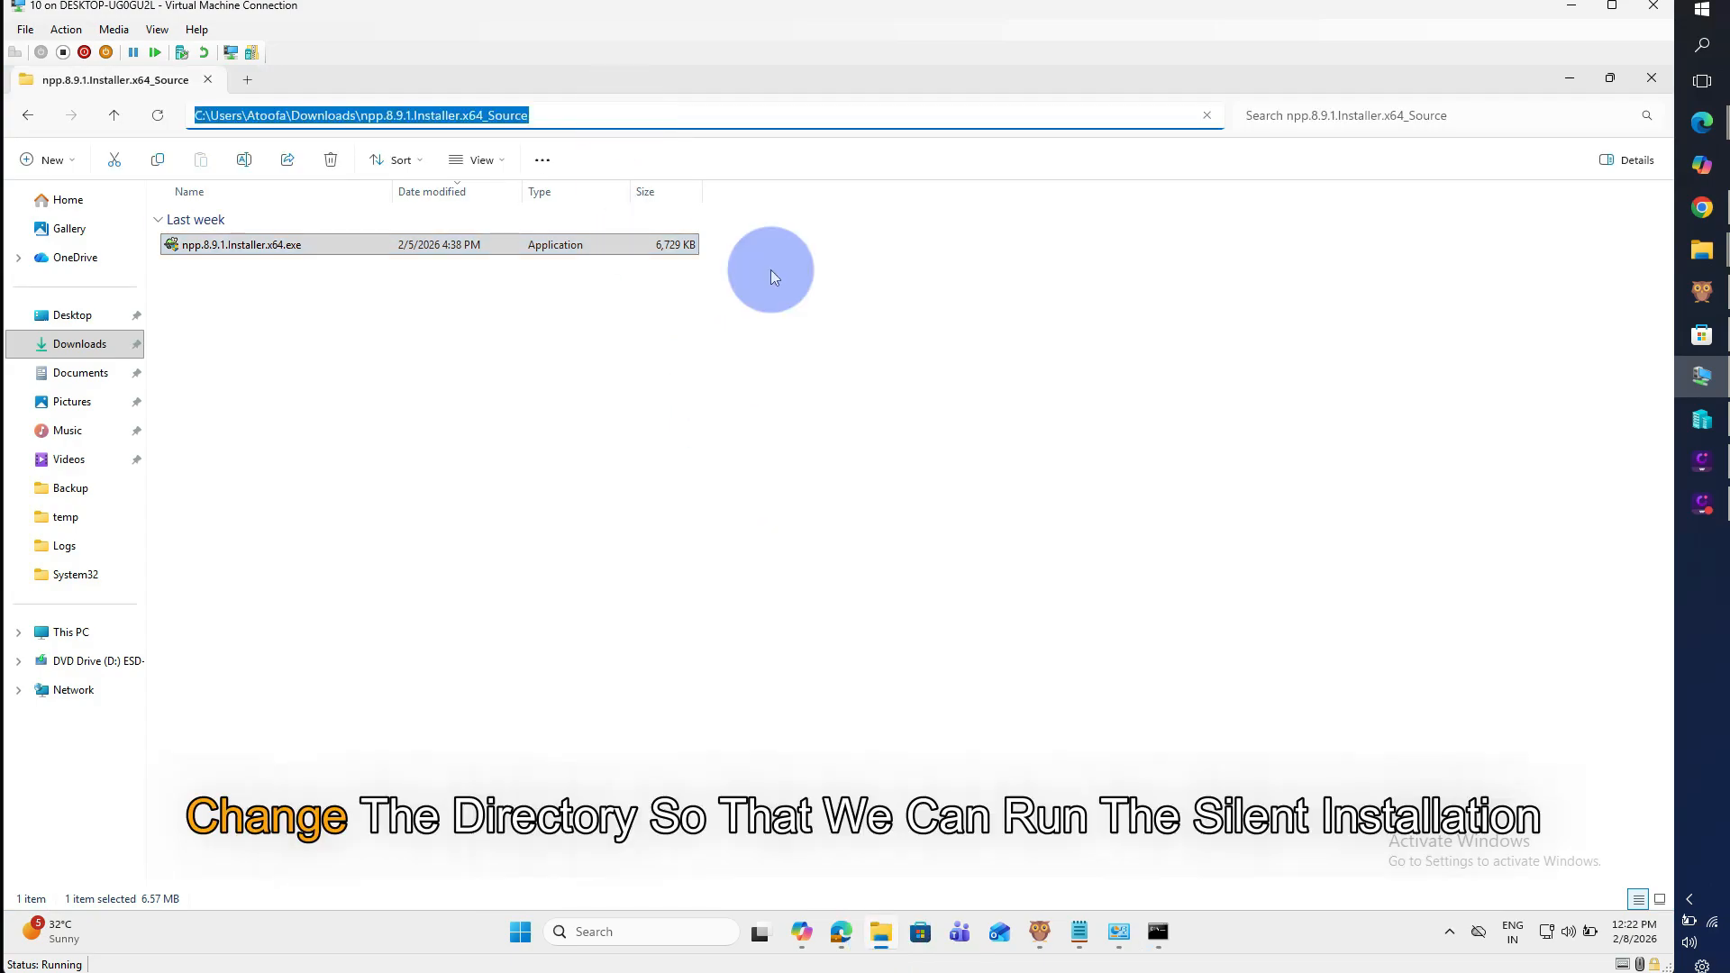
click(1153, 932)
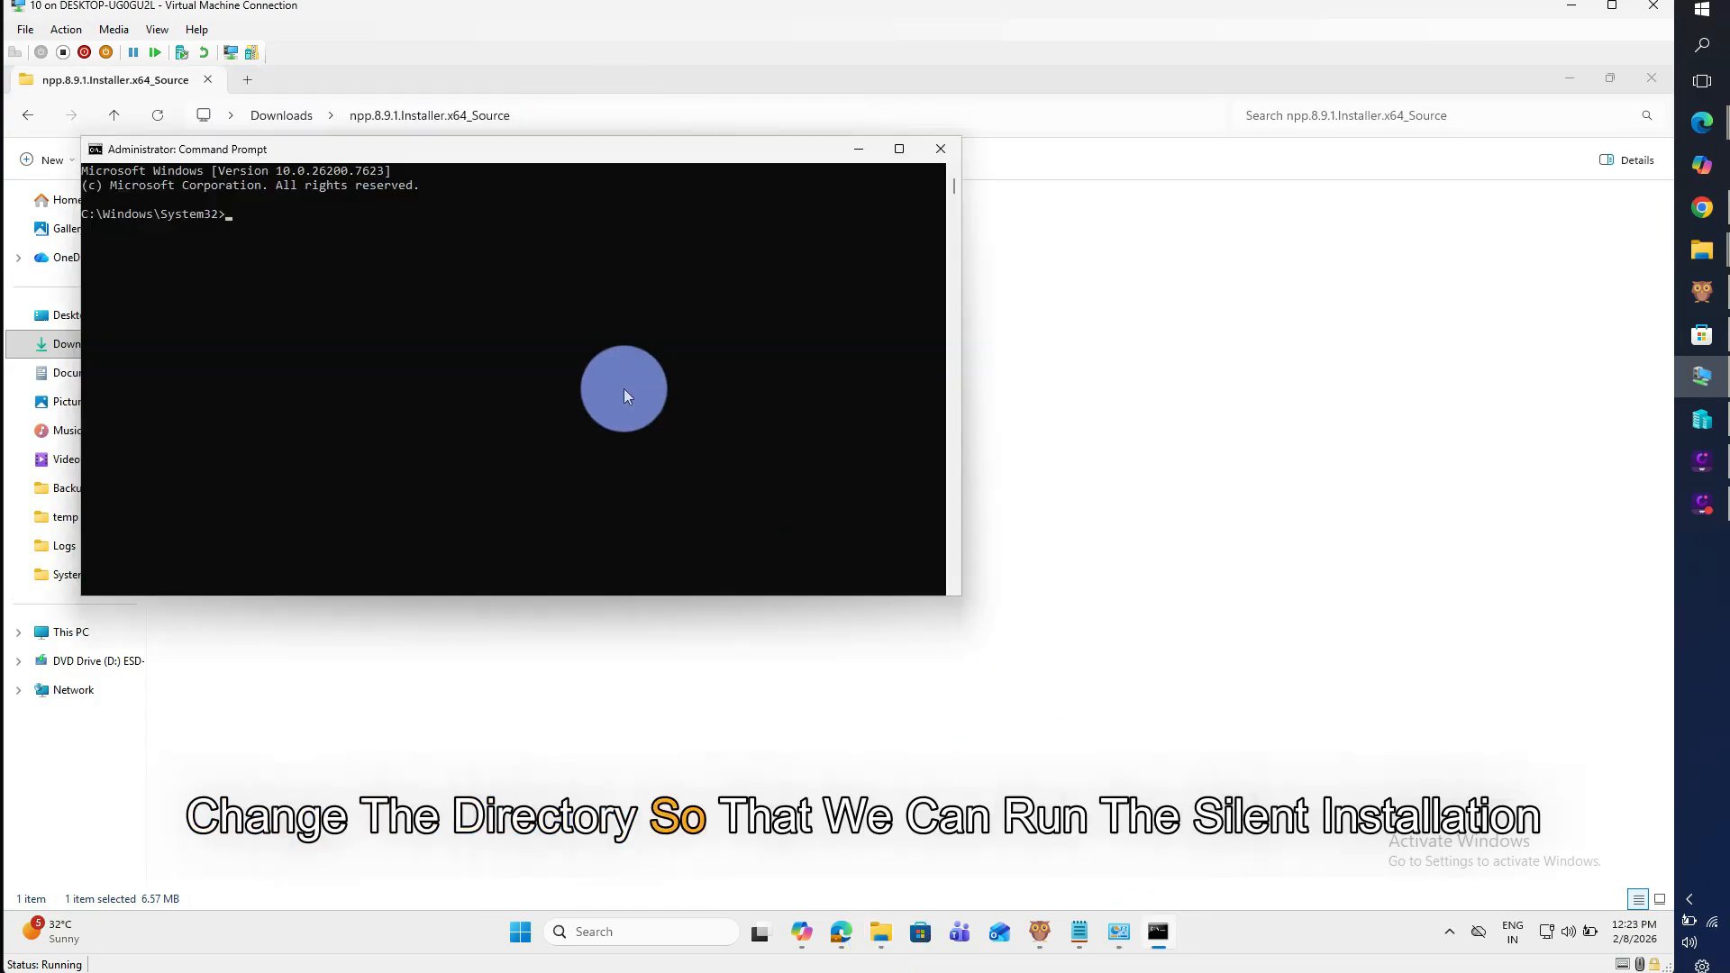
text(cd)
key(ctrl+v)
key(Return)
text(npp.8.9.1.Installer.x64.exe /S)
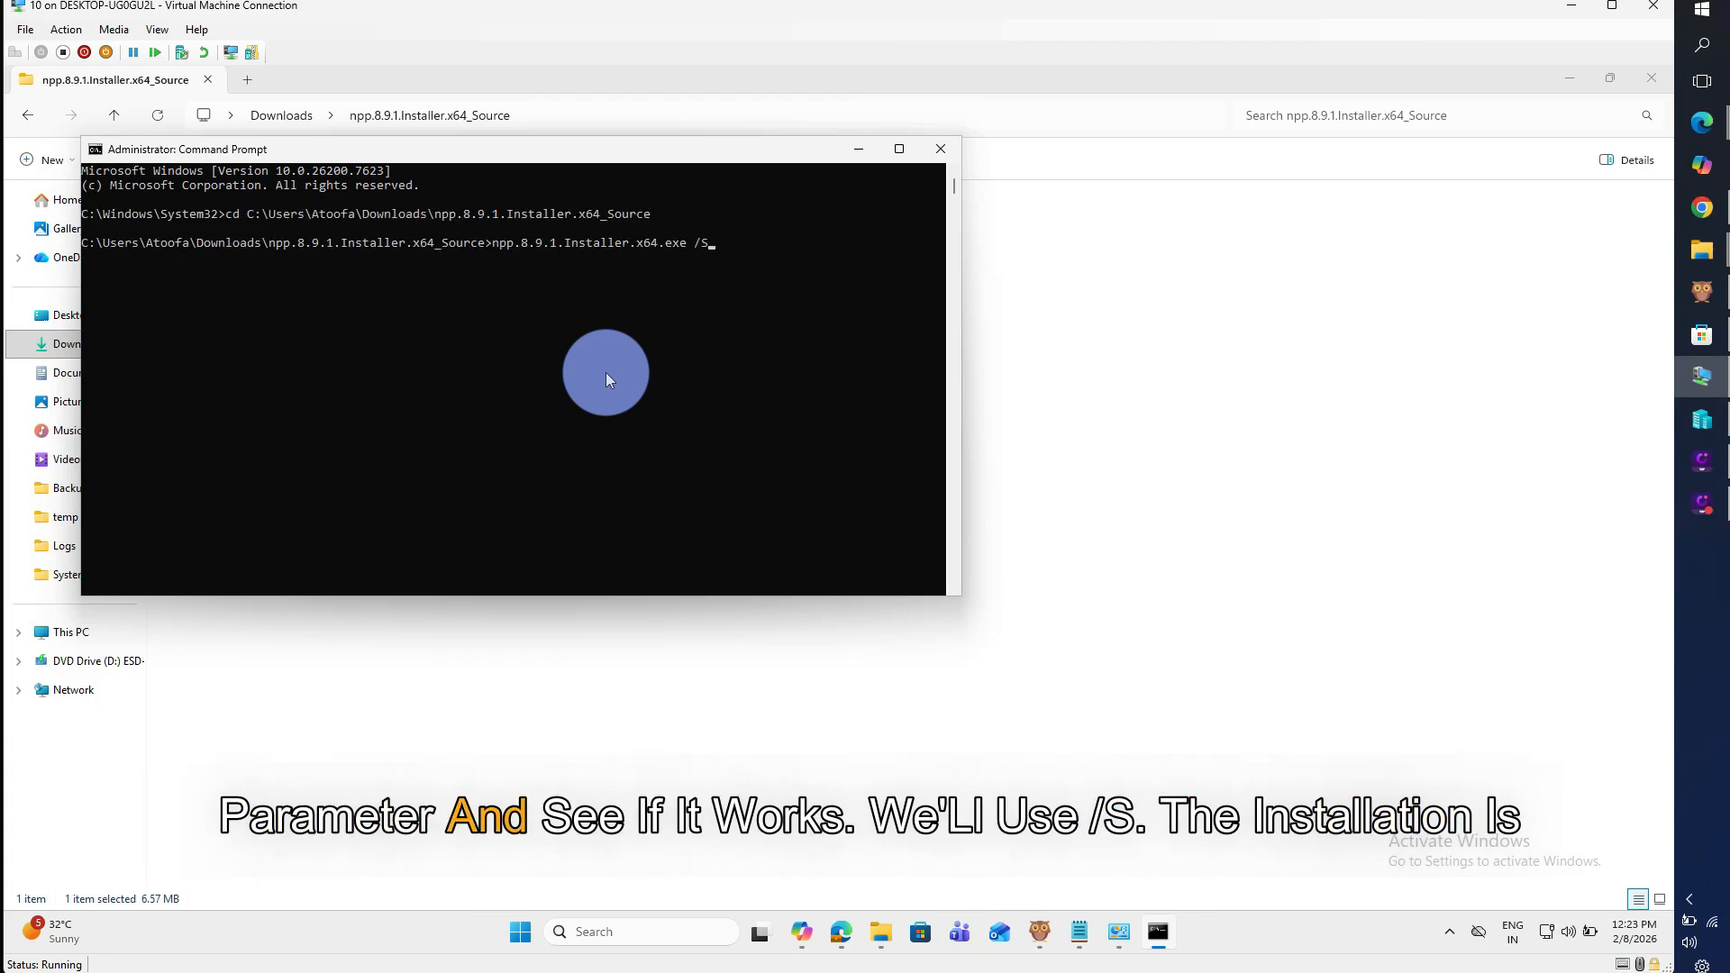
key(Return)
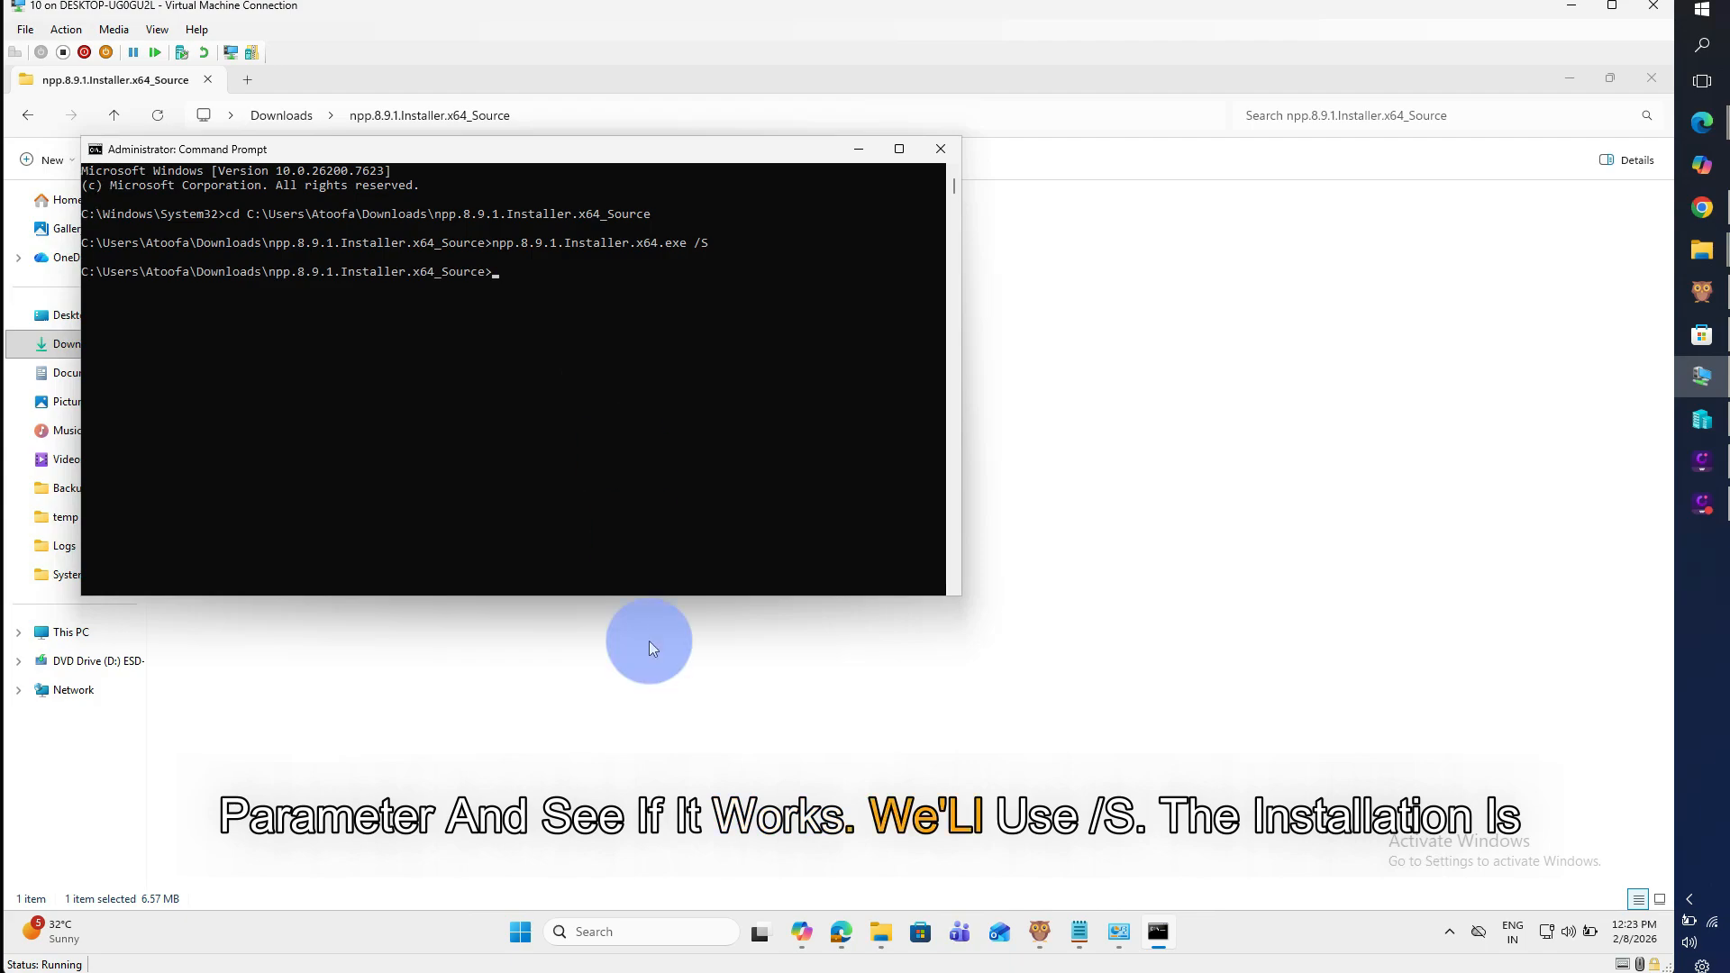
Check that Notepad++ is installed by searching Windows for it and selecting its entry in the refreshed Programs and Features list
click(519, 932)
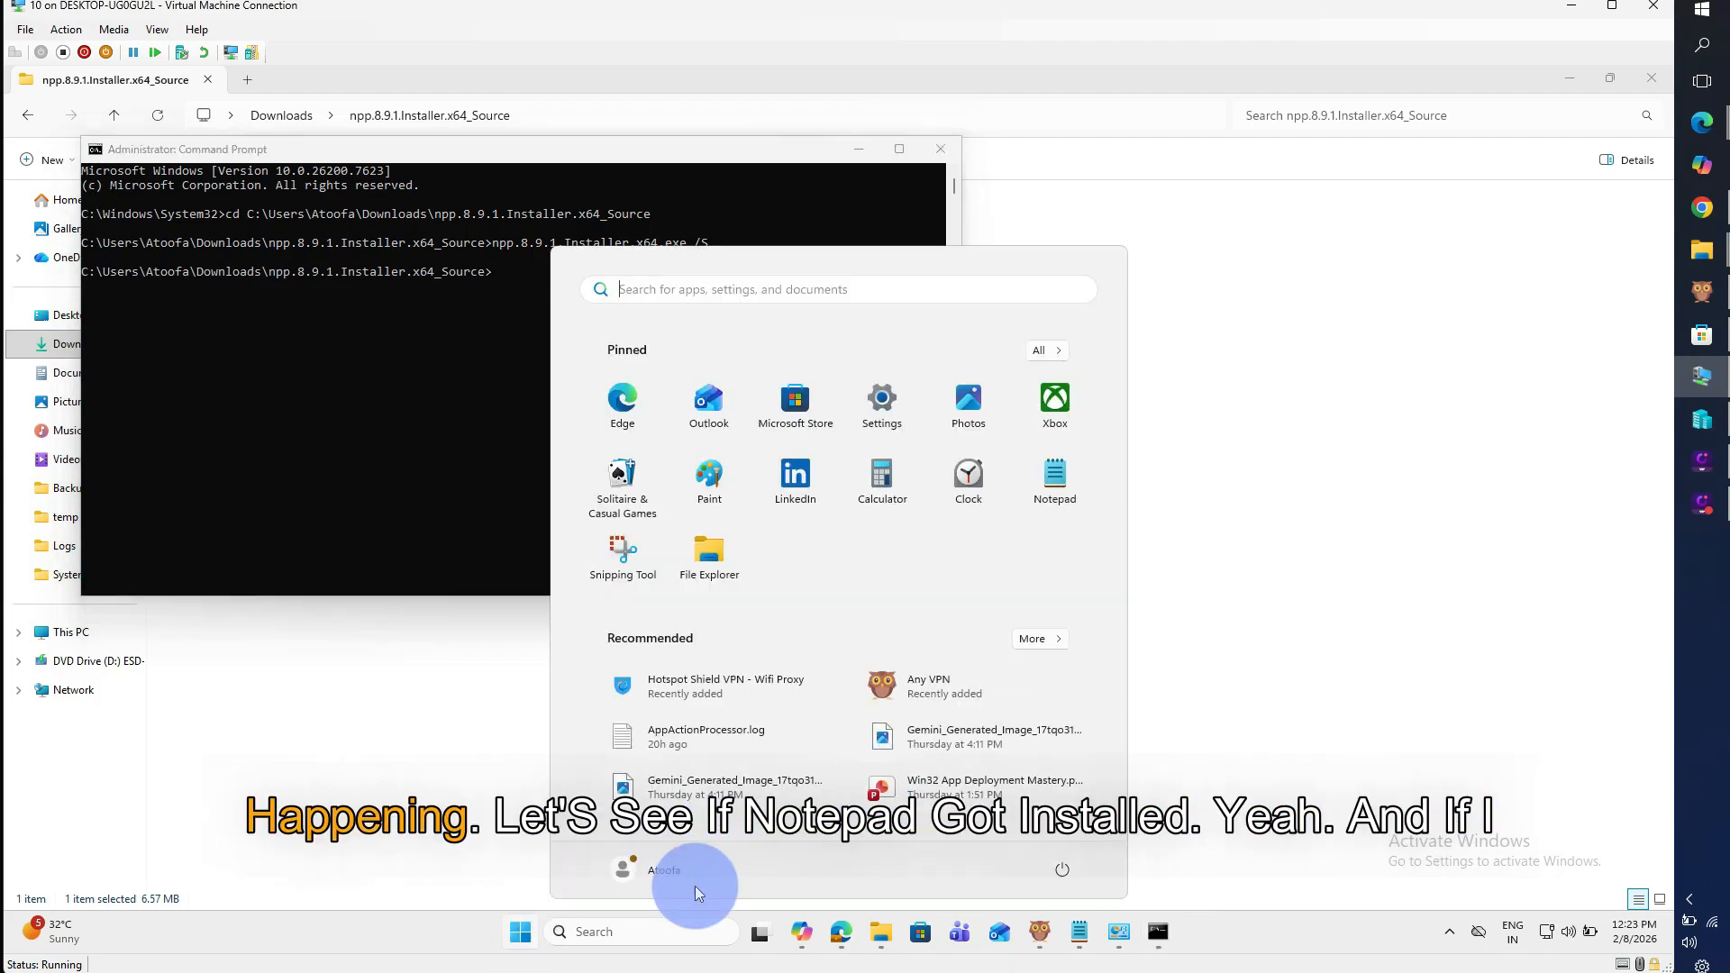
click(633, 928)
text(note)
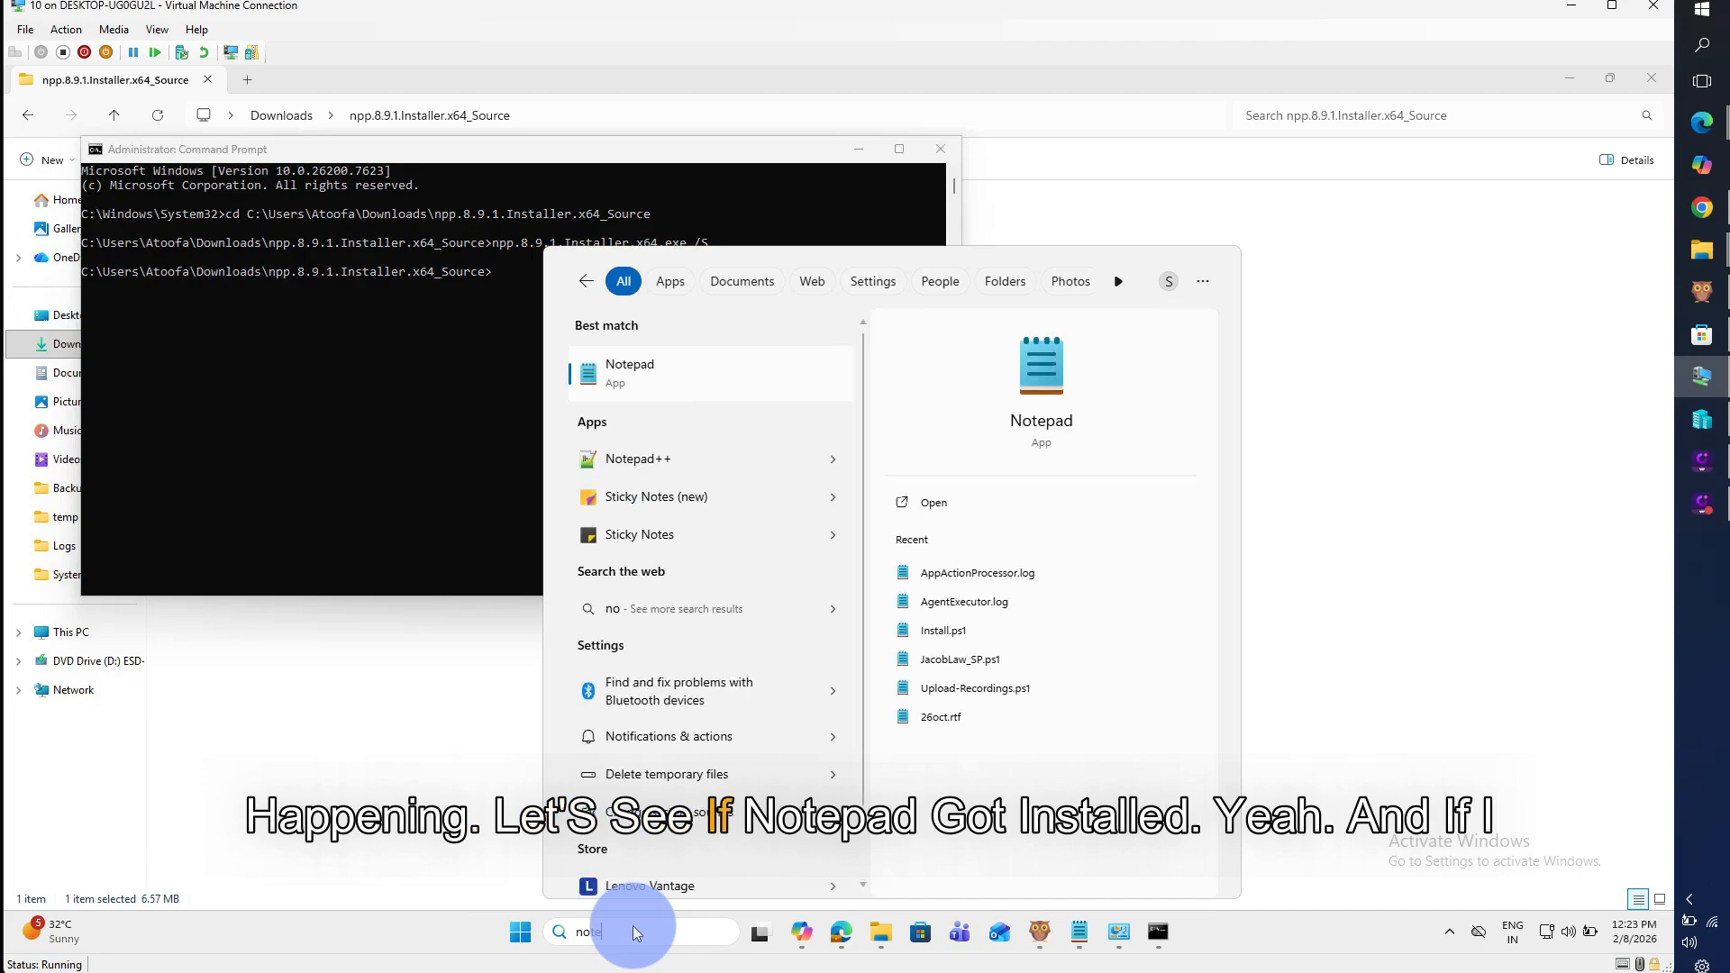
text(padd)
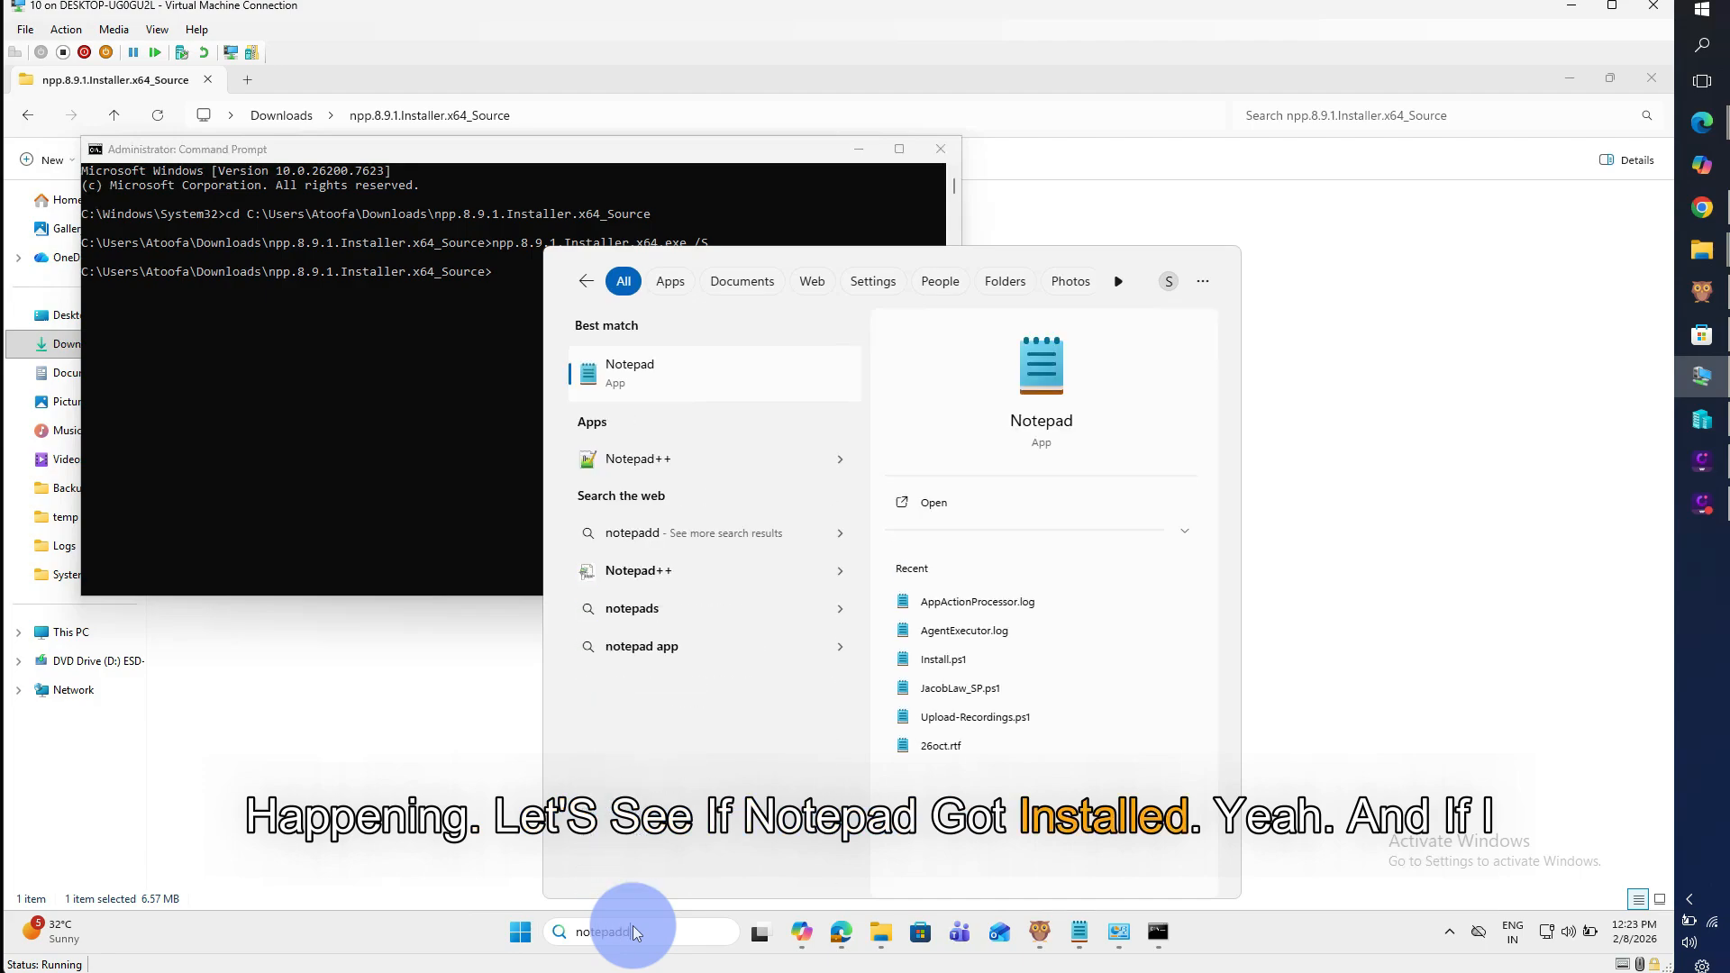
click(1121, 932)
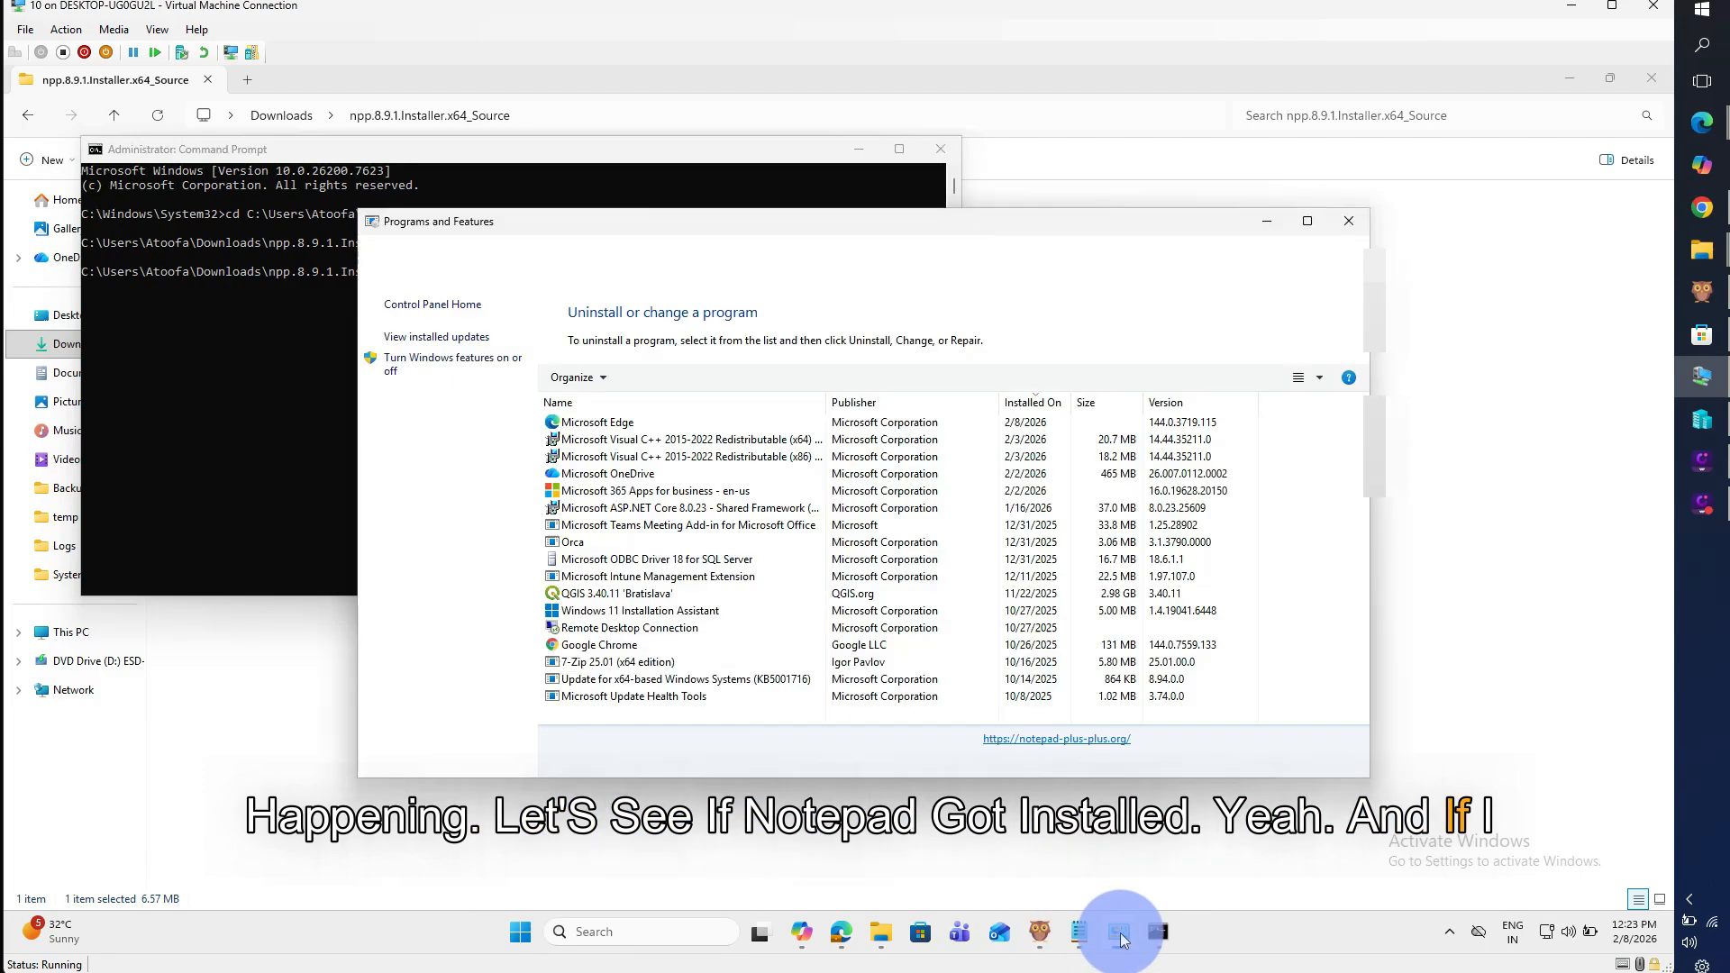
click(1144, 261)
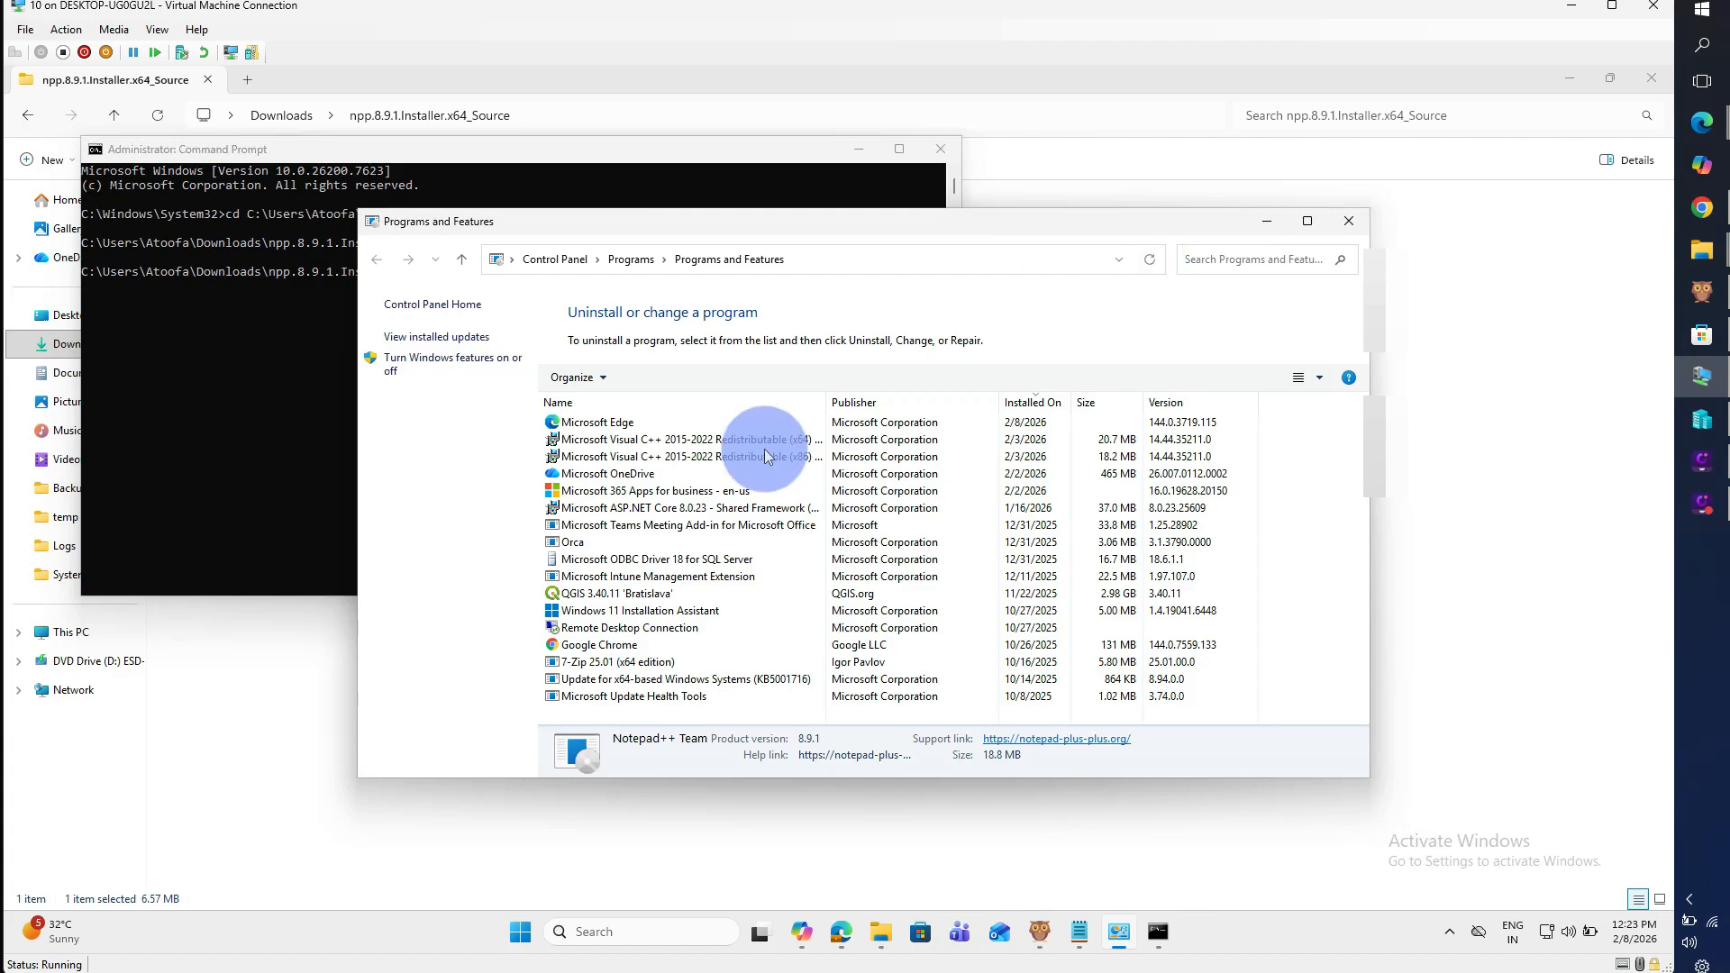
click(615, 440)
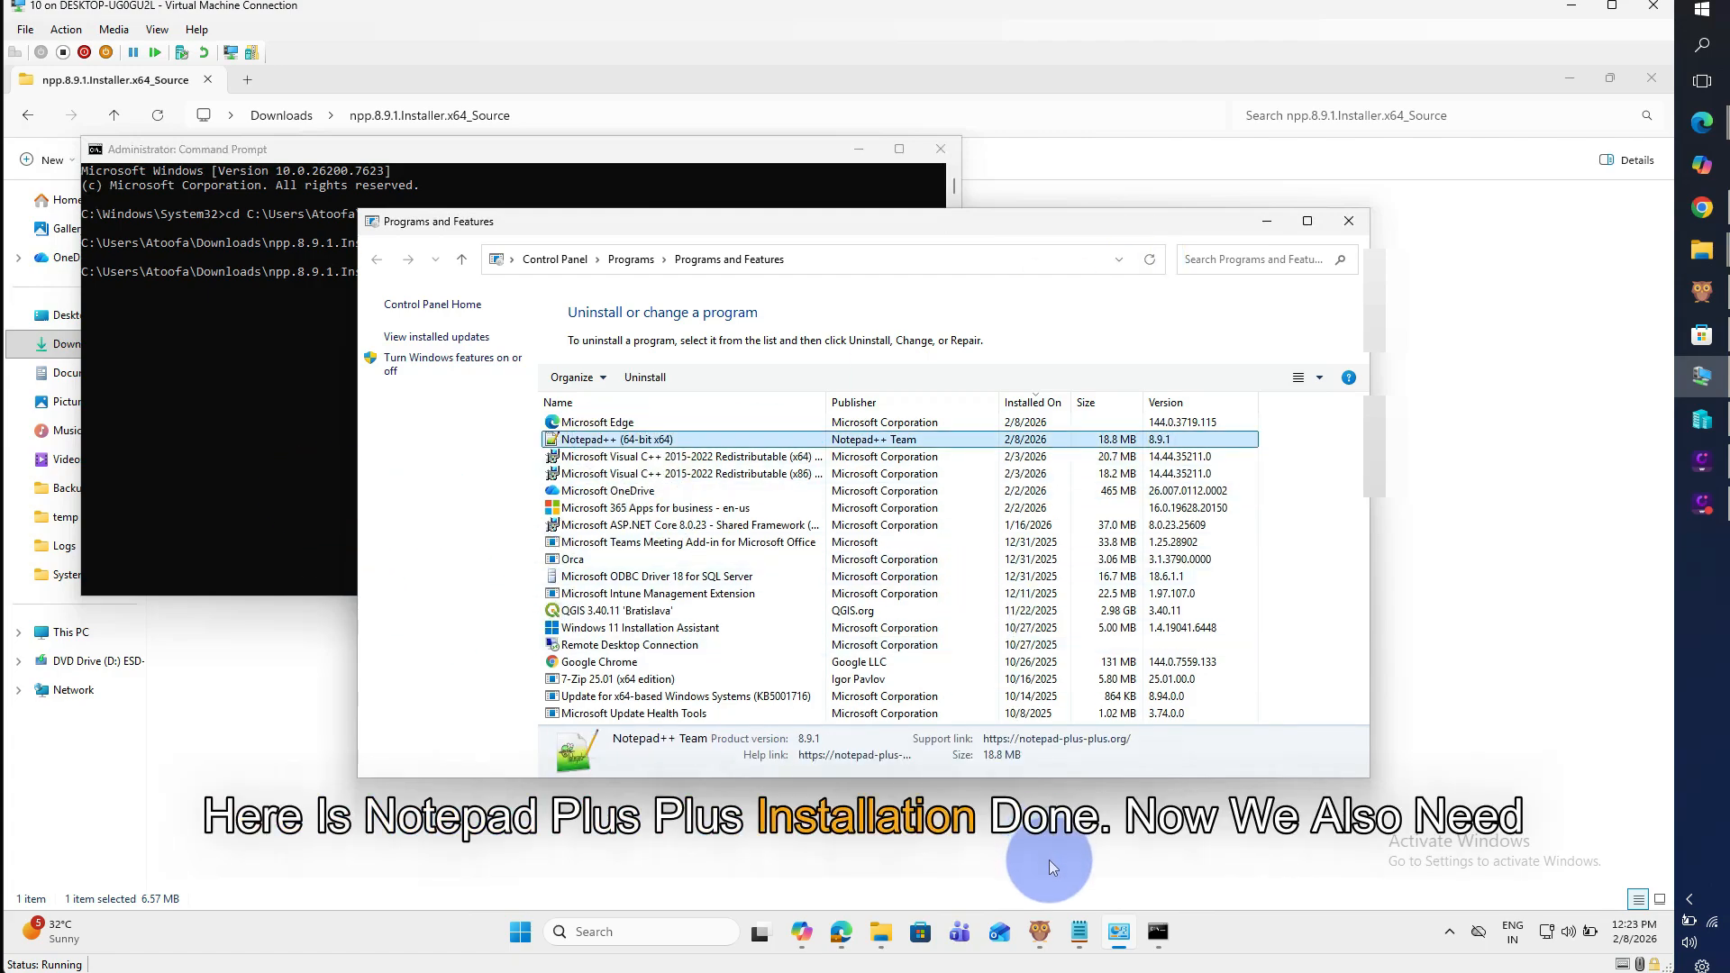
Open Registry Editor and allow it to make changes to the device
click(634, 933)
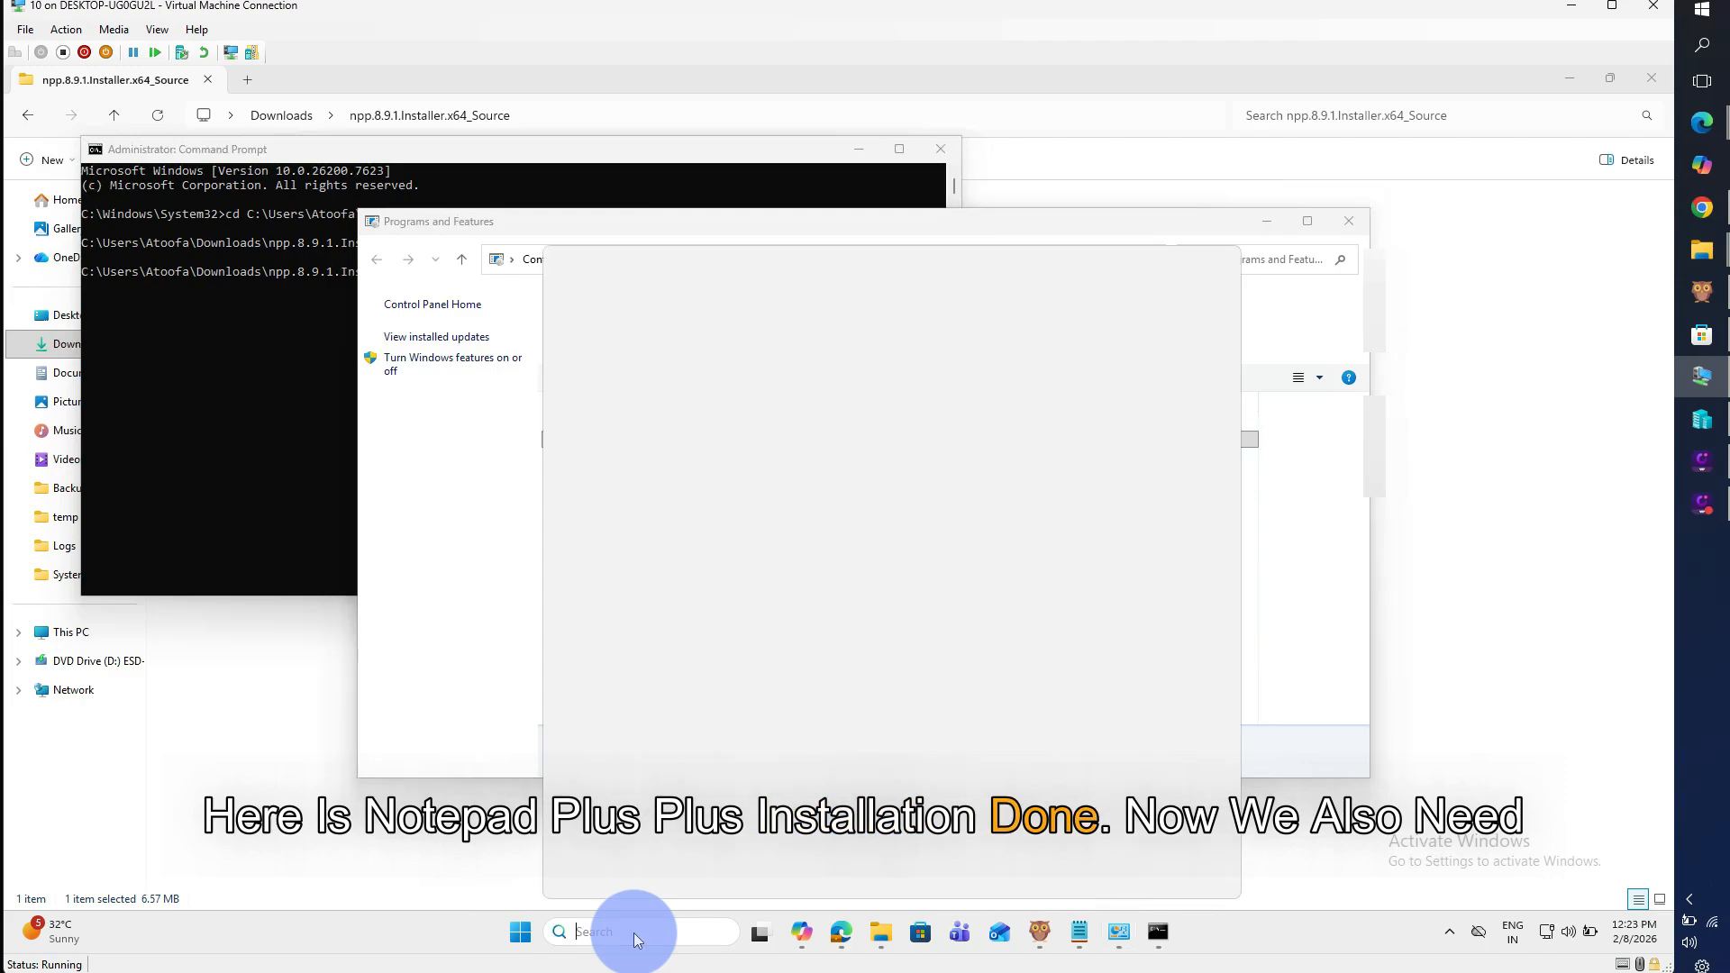
text(reg)
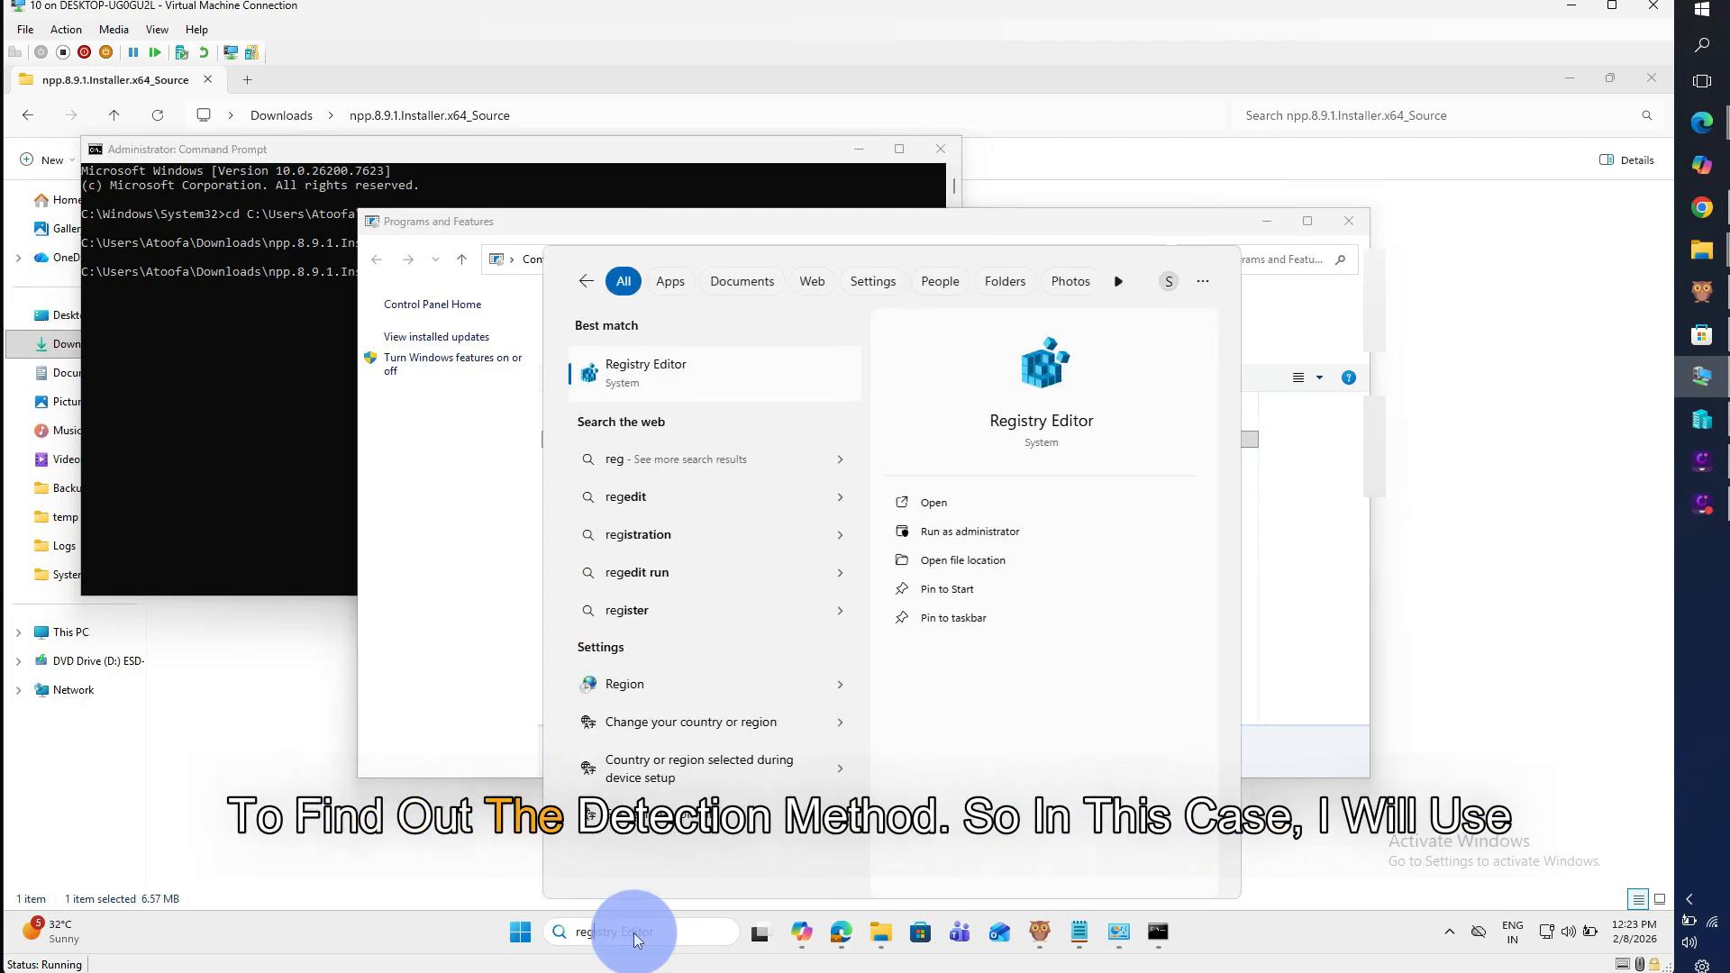
key(Return)
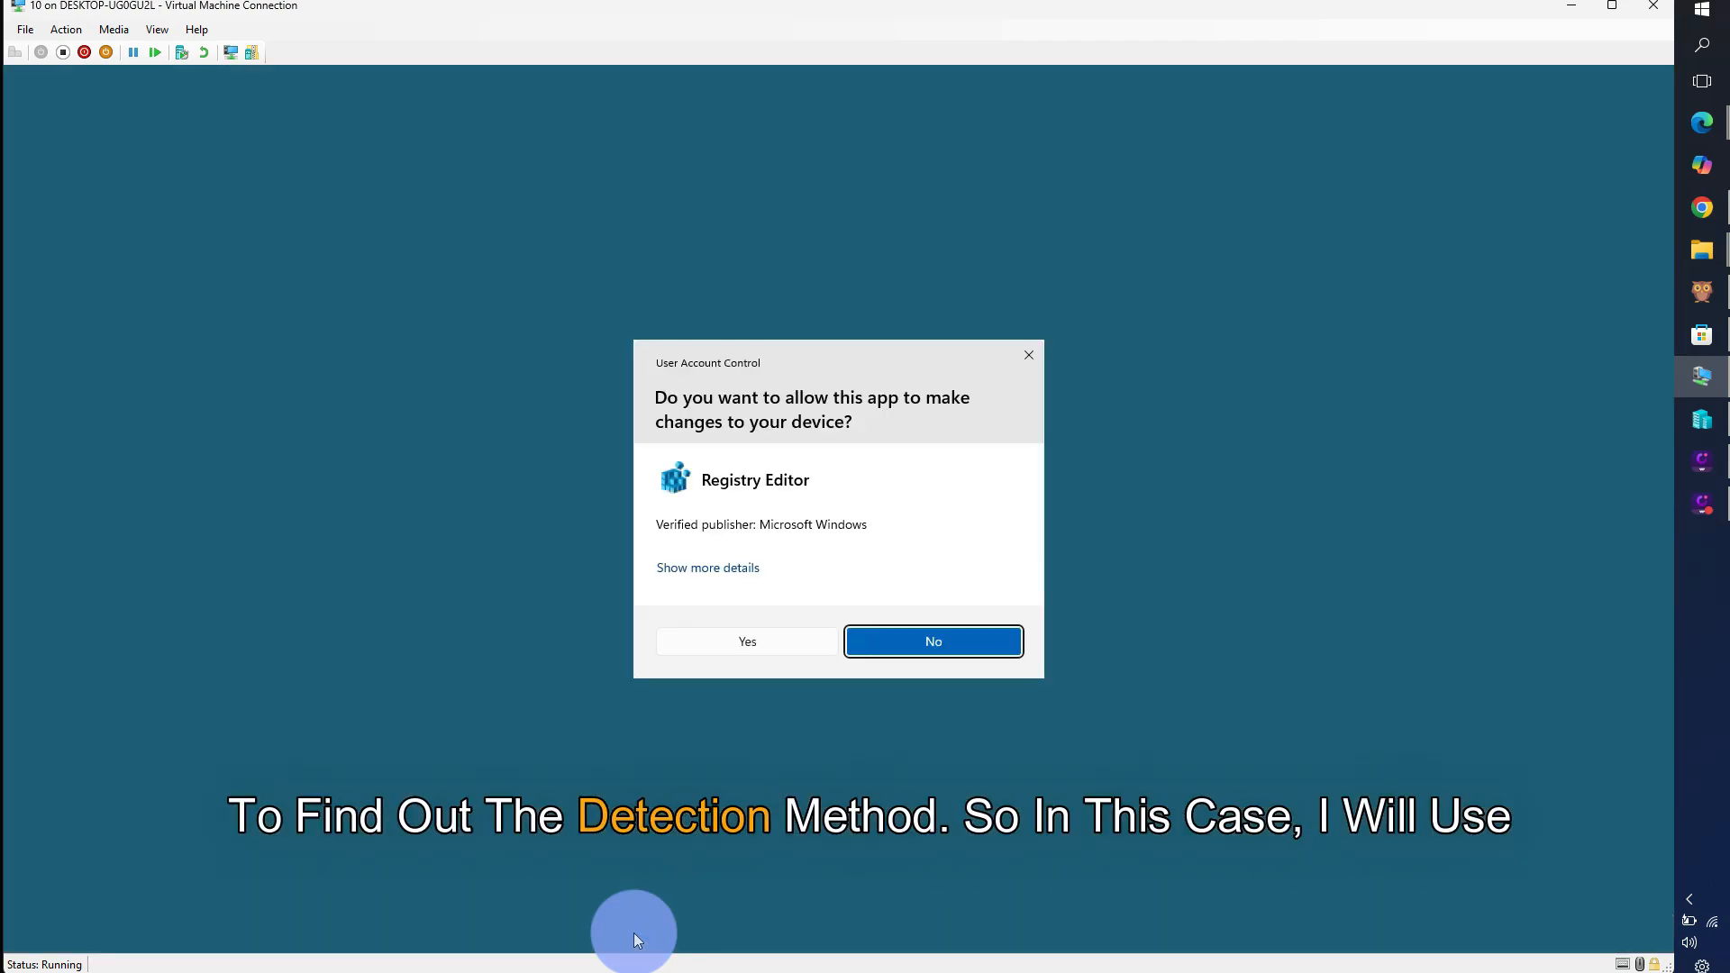
click(738, 630)
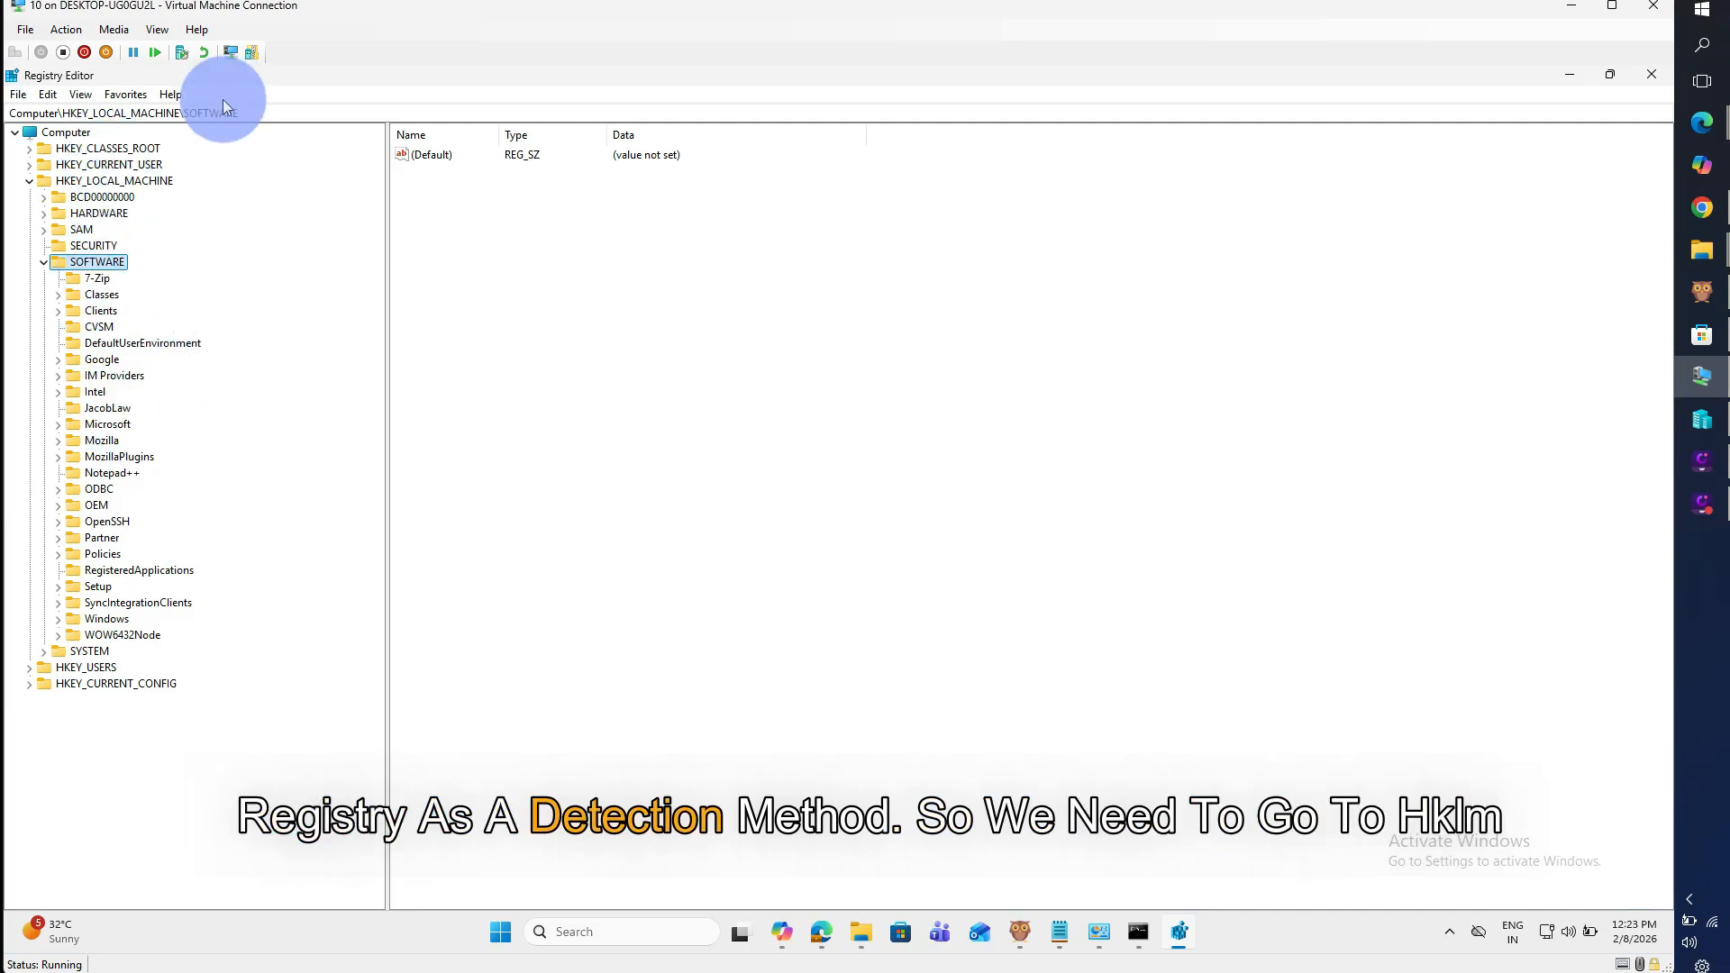
Go to the registry key Computer\HKEY_LOCAL_MACHINE\SOFTWARE\Microsoft\Windows\CurrentVersion\Uninstall
click(250, 110)
text(\microsoft)
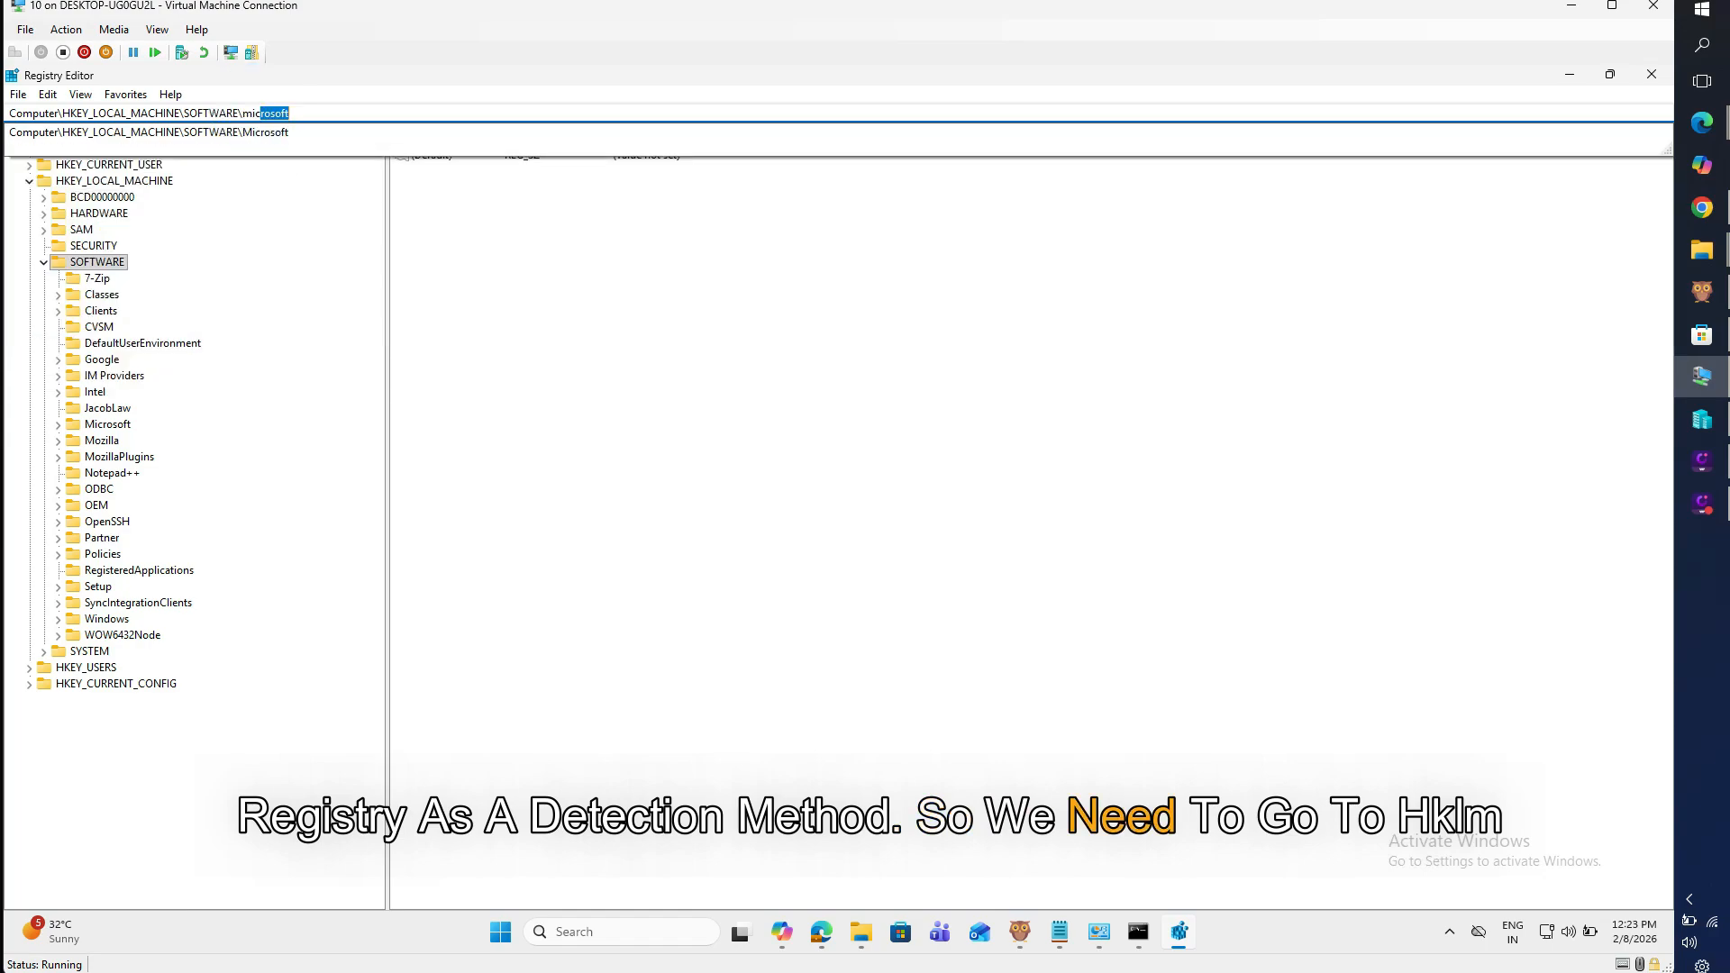
key(Down)
text(\win)
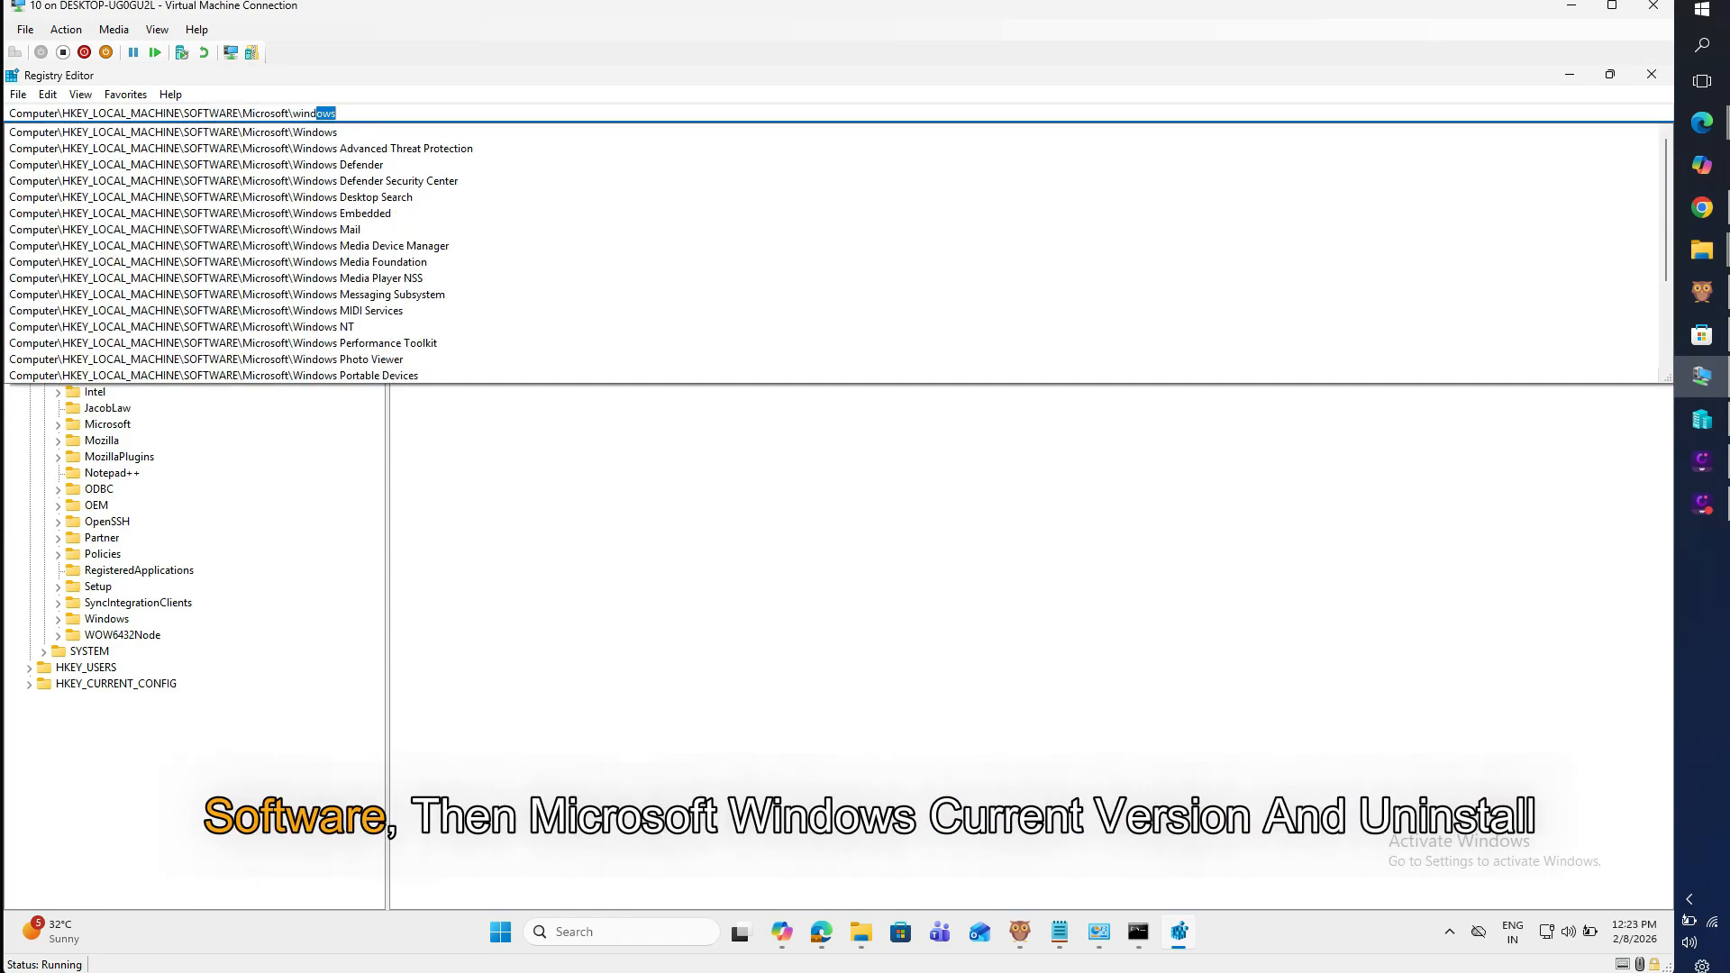
key(Down)
text(\ci)
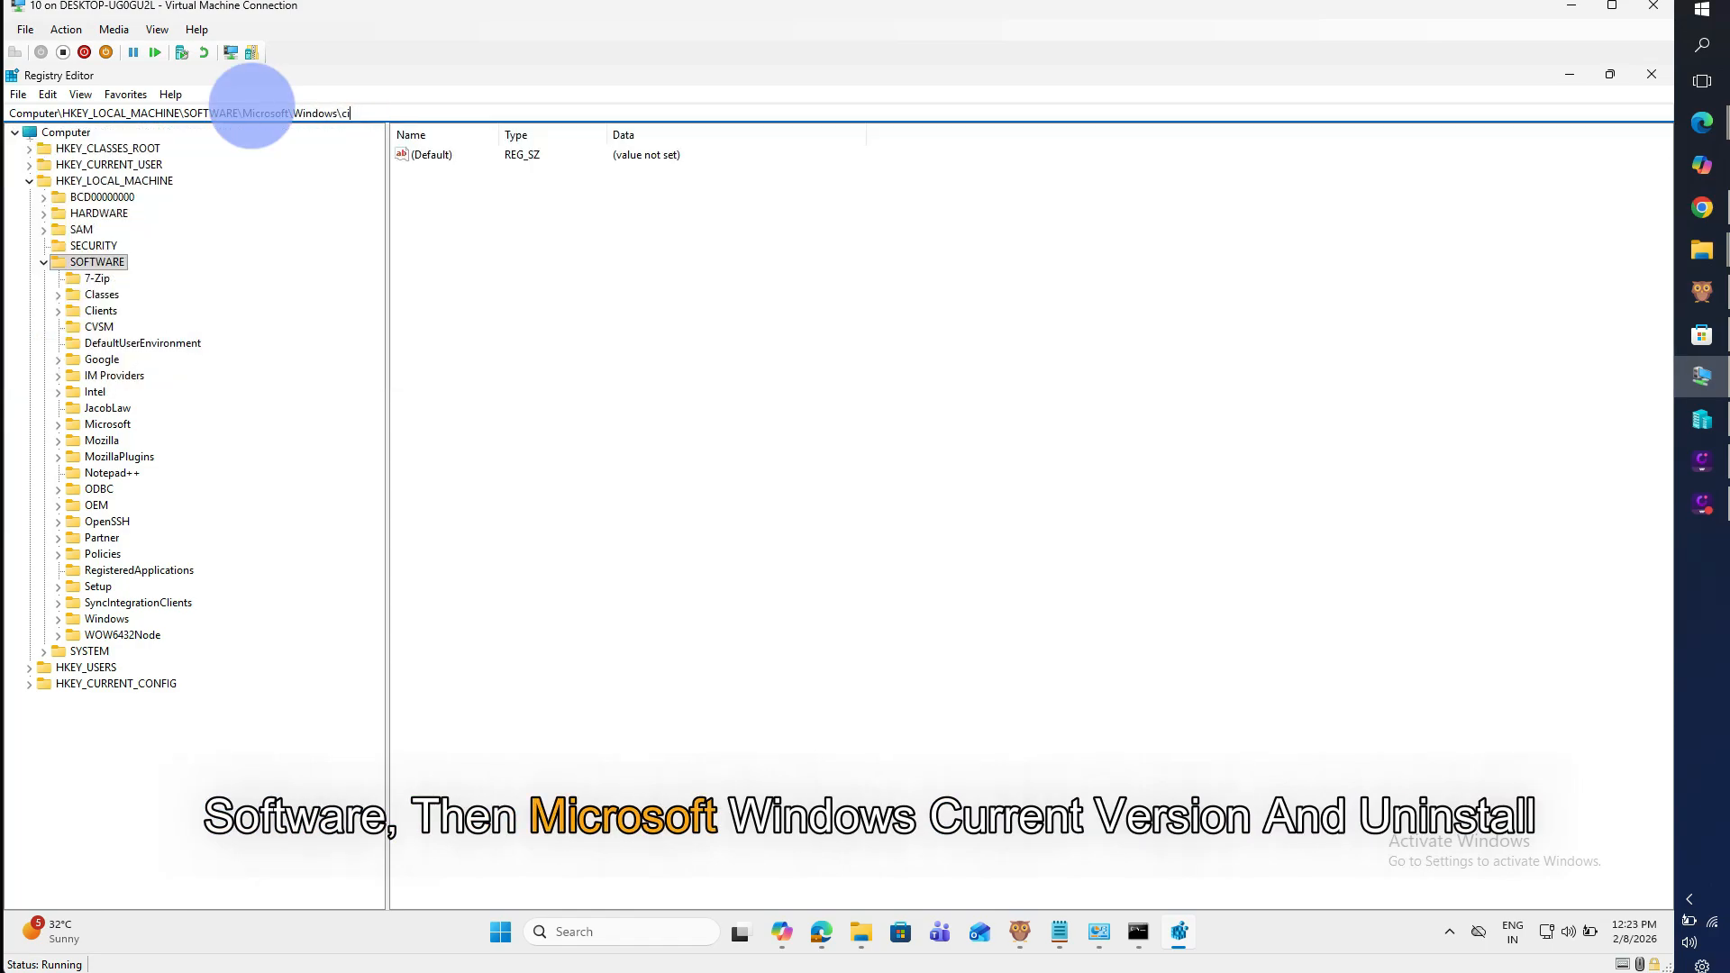
key(BackSpace)
key(Down)
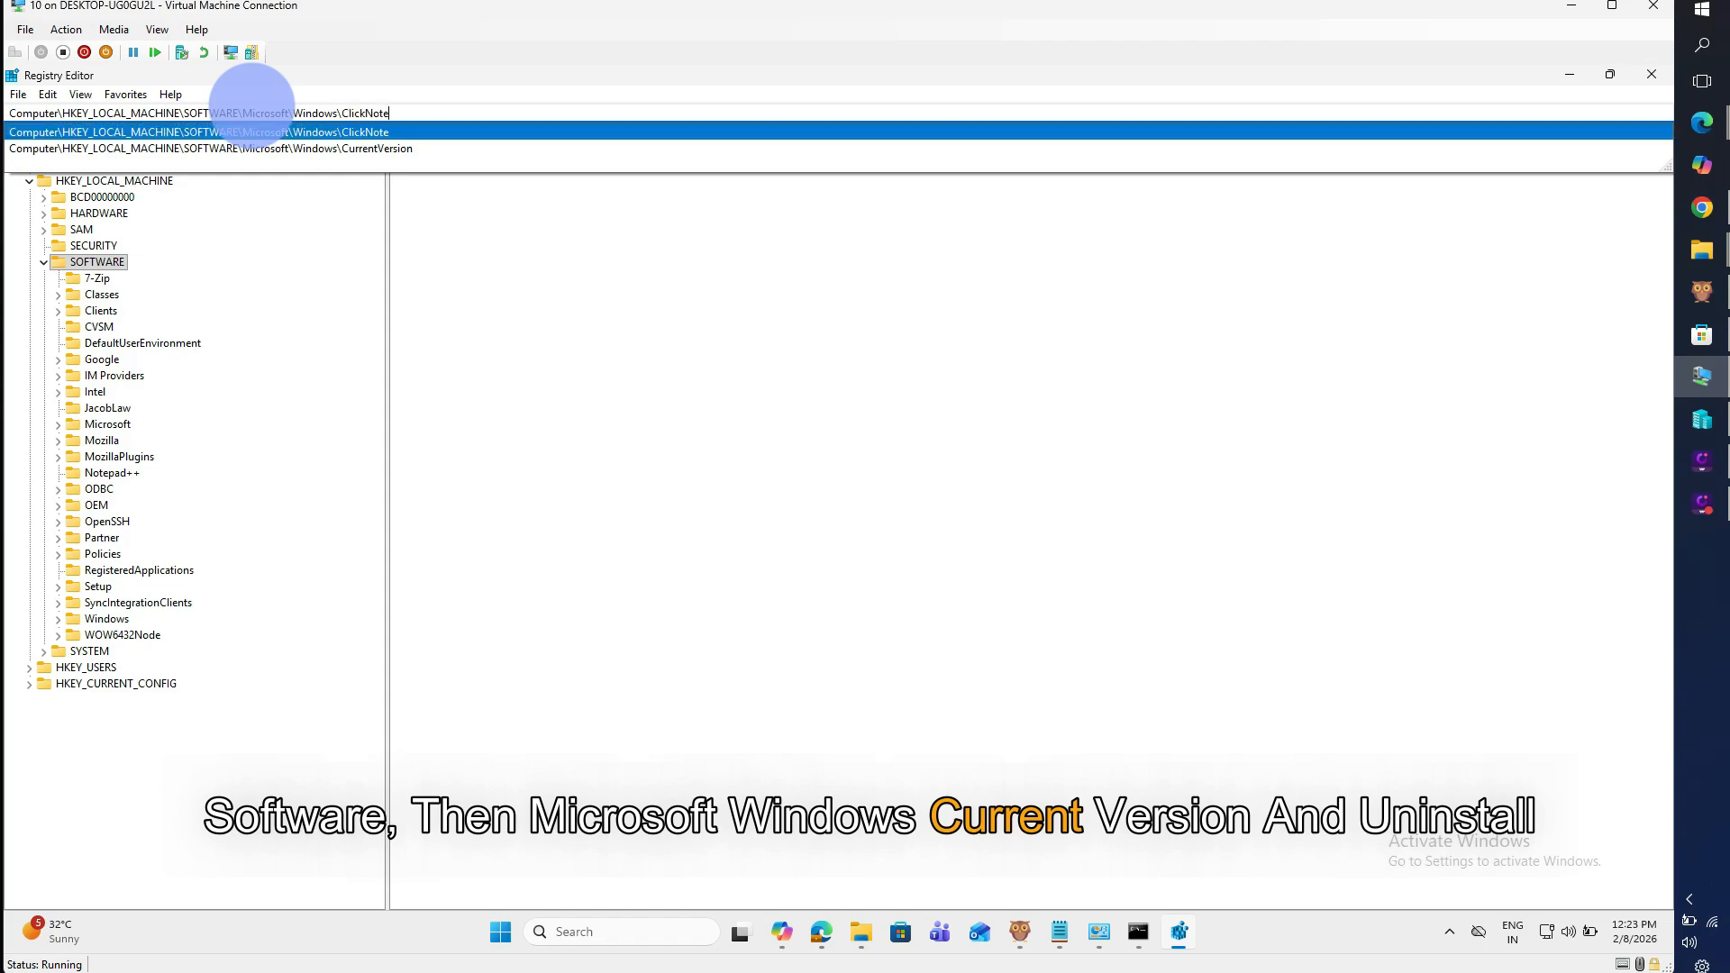
key(Down)
text(\uni)
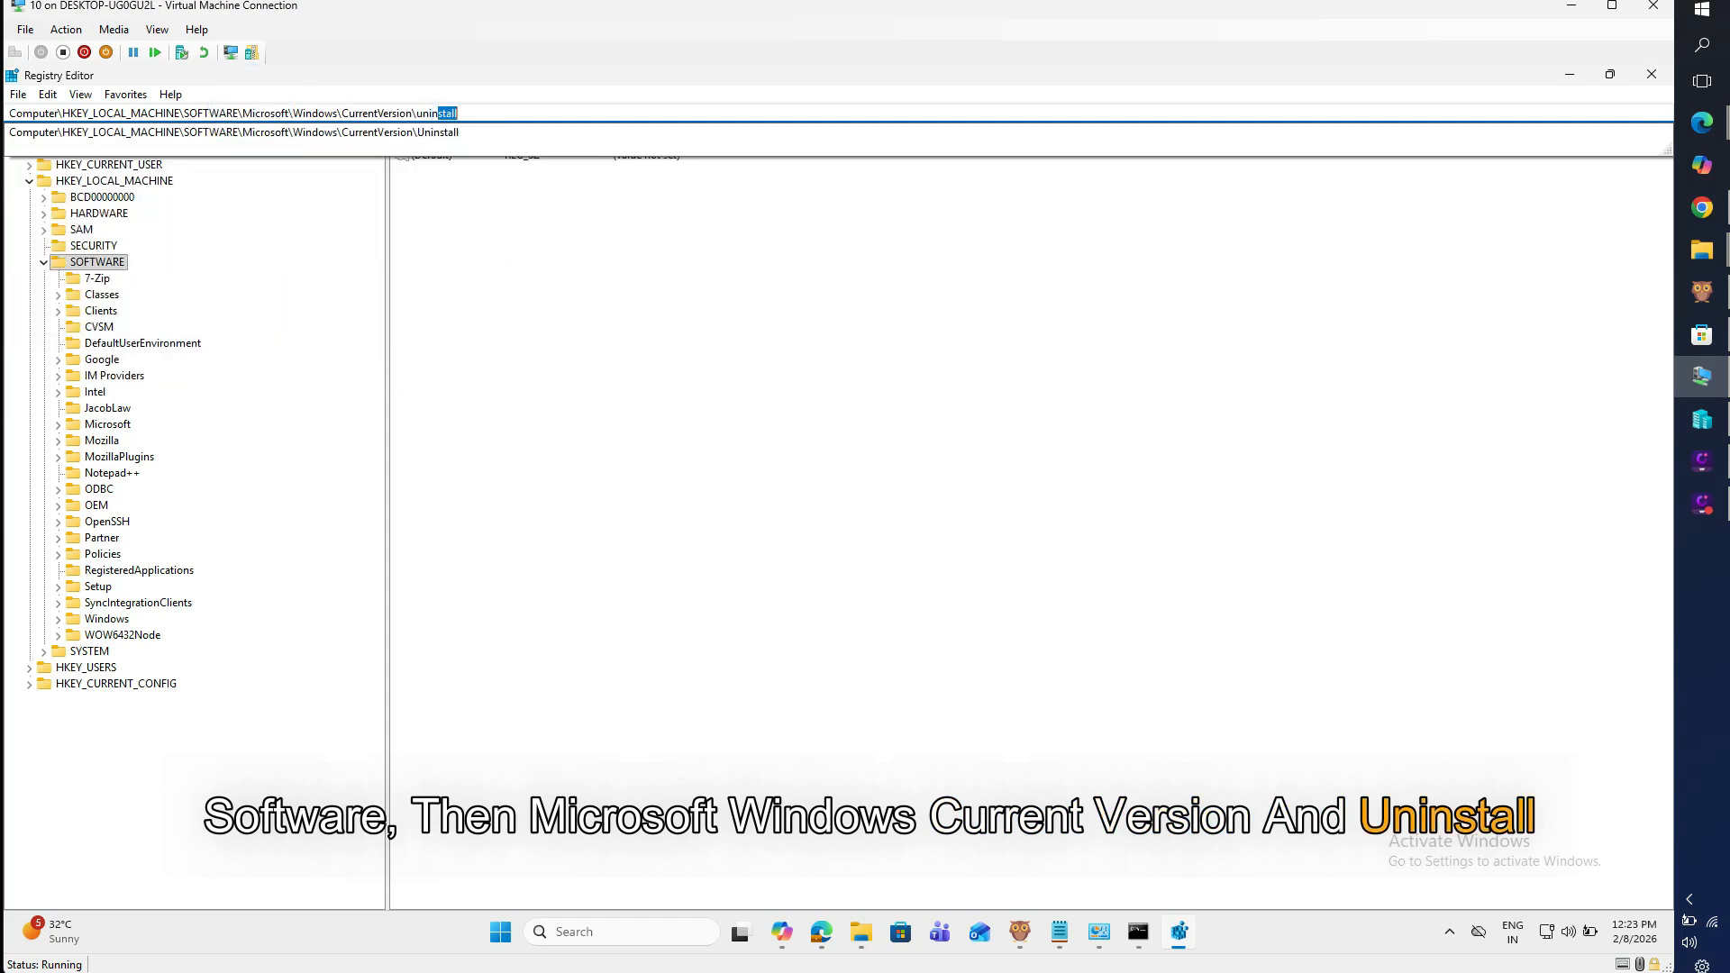
key(Return)
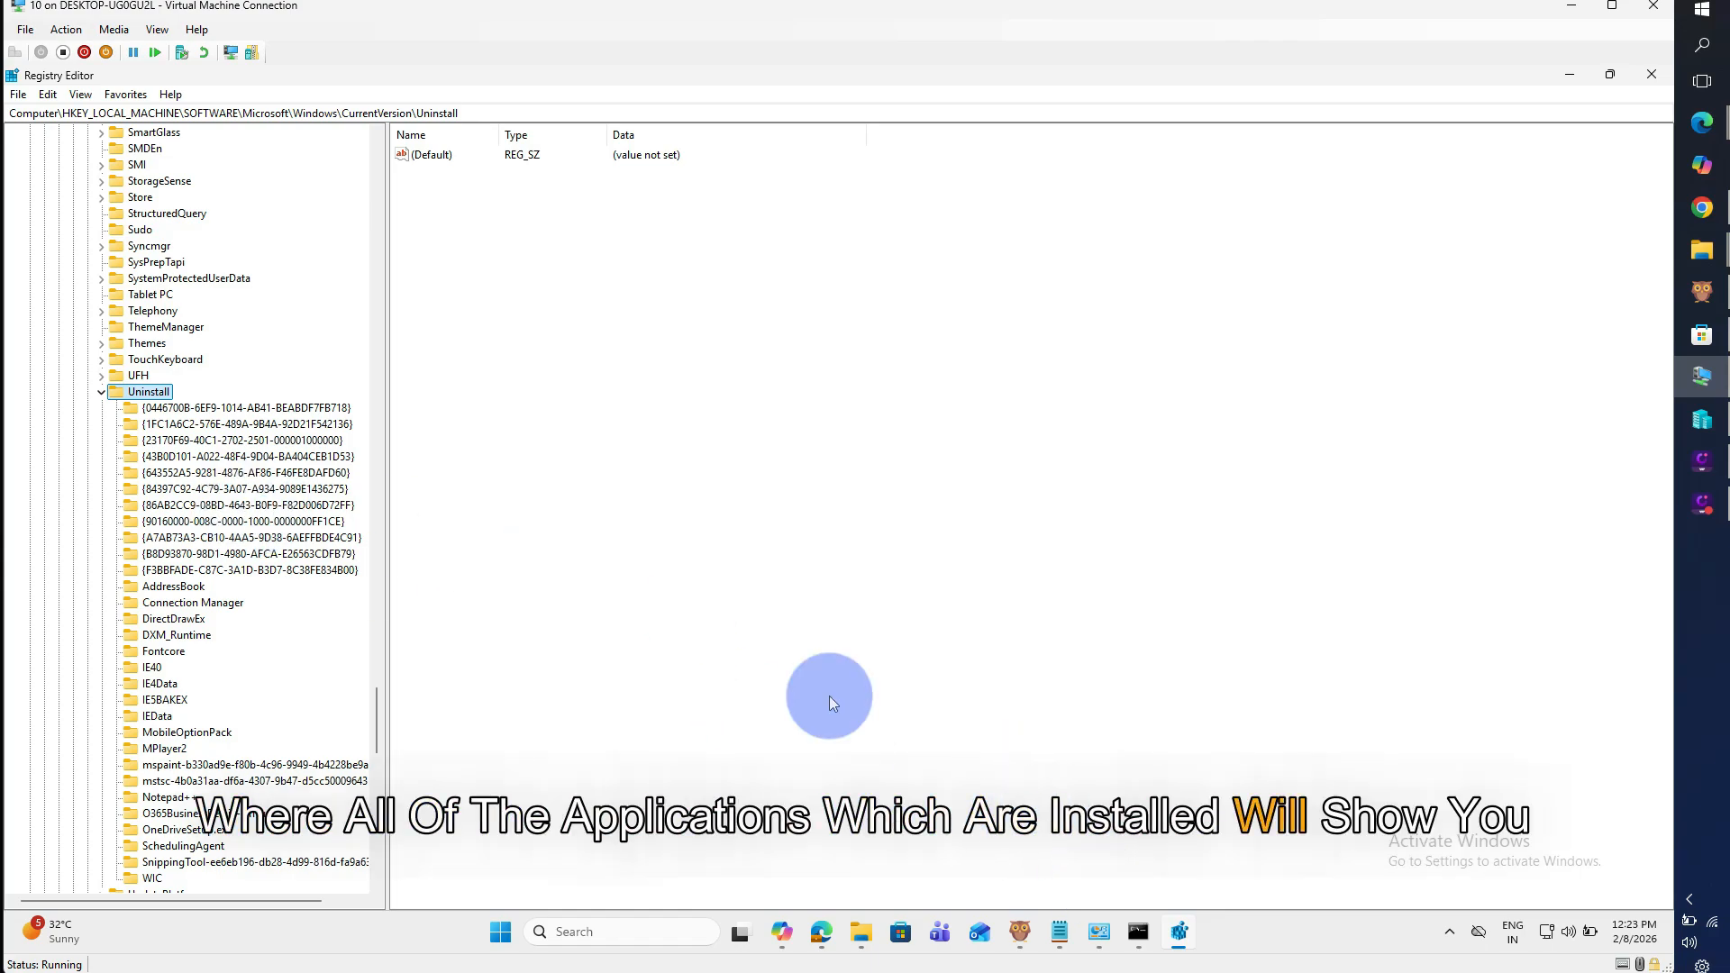
Check the Notepad++ entry in Programs and Features, and find the "notepad" key under Uninstall in the registry
click(1101, 935)
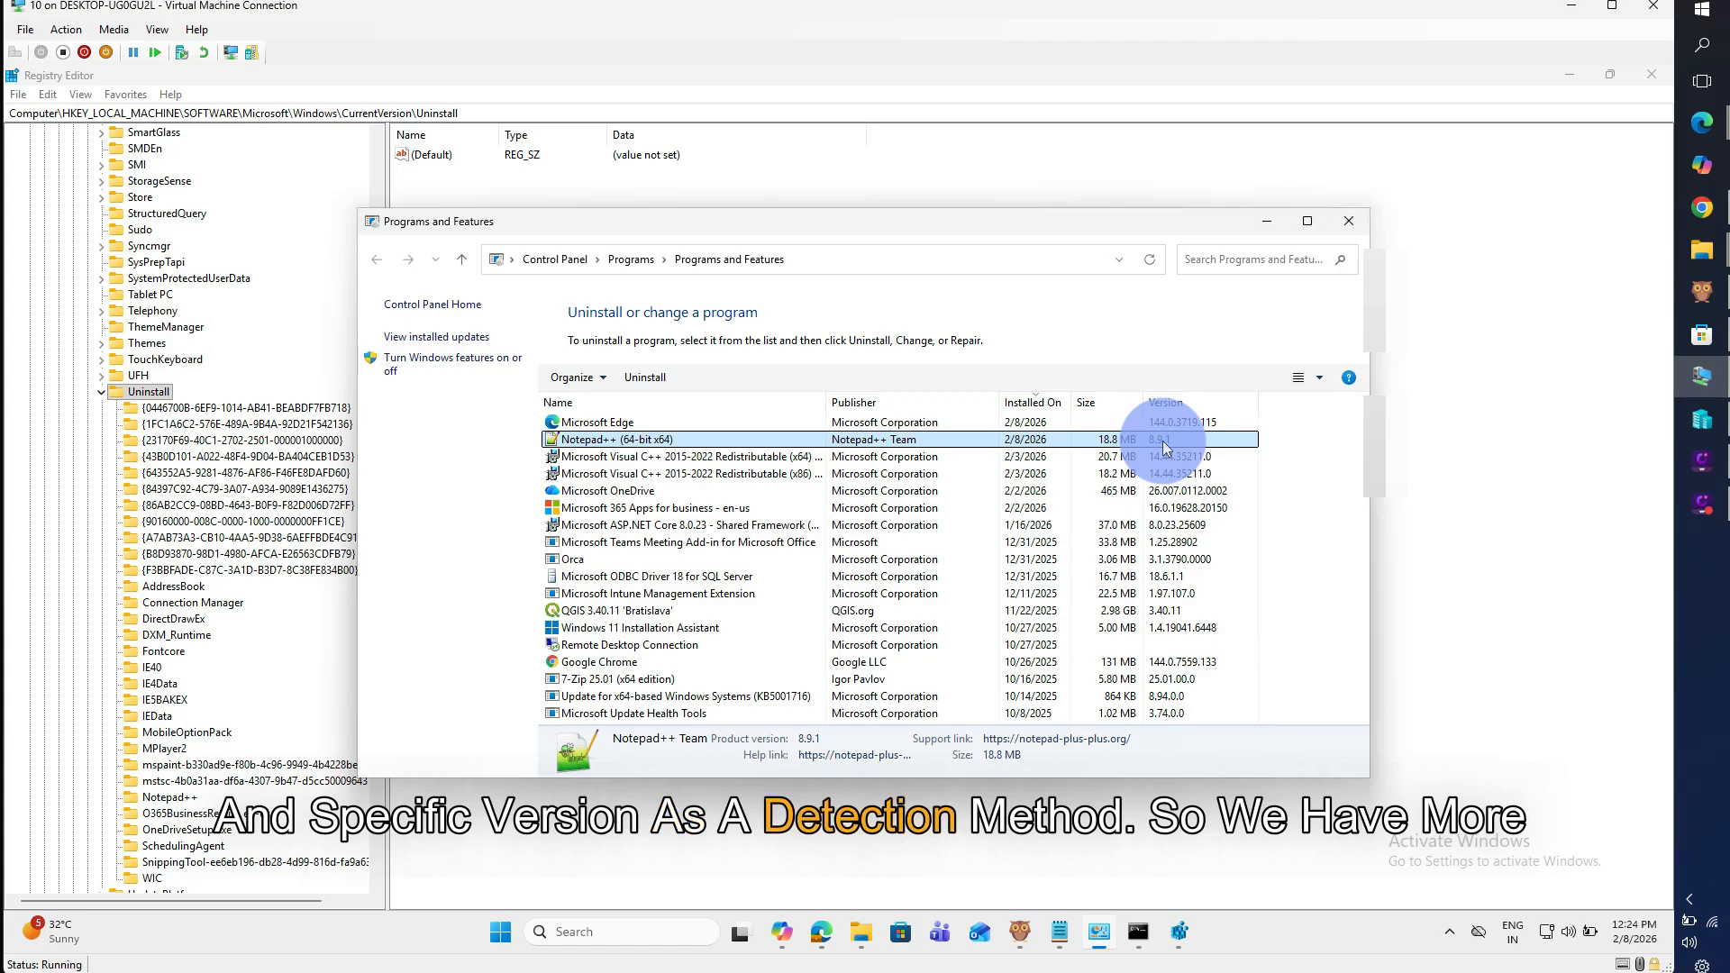
click(1267, 227)
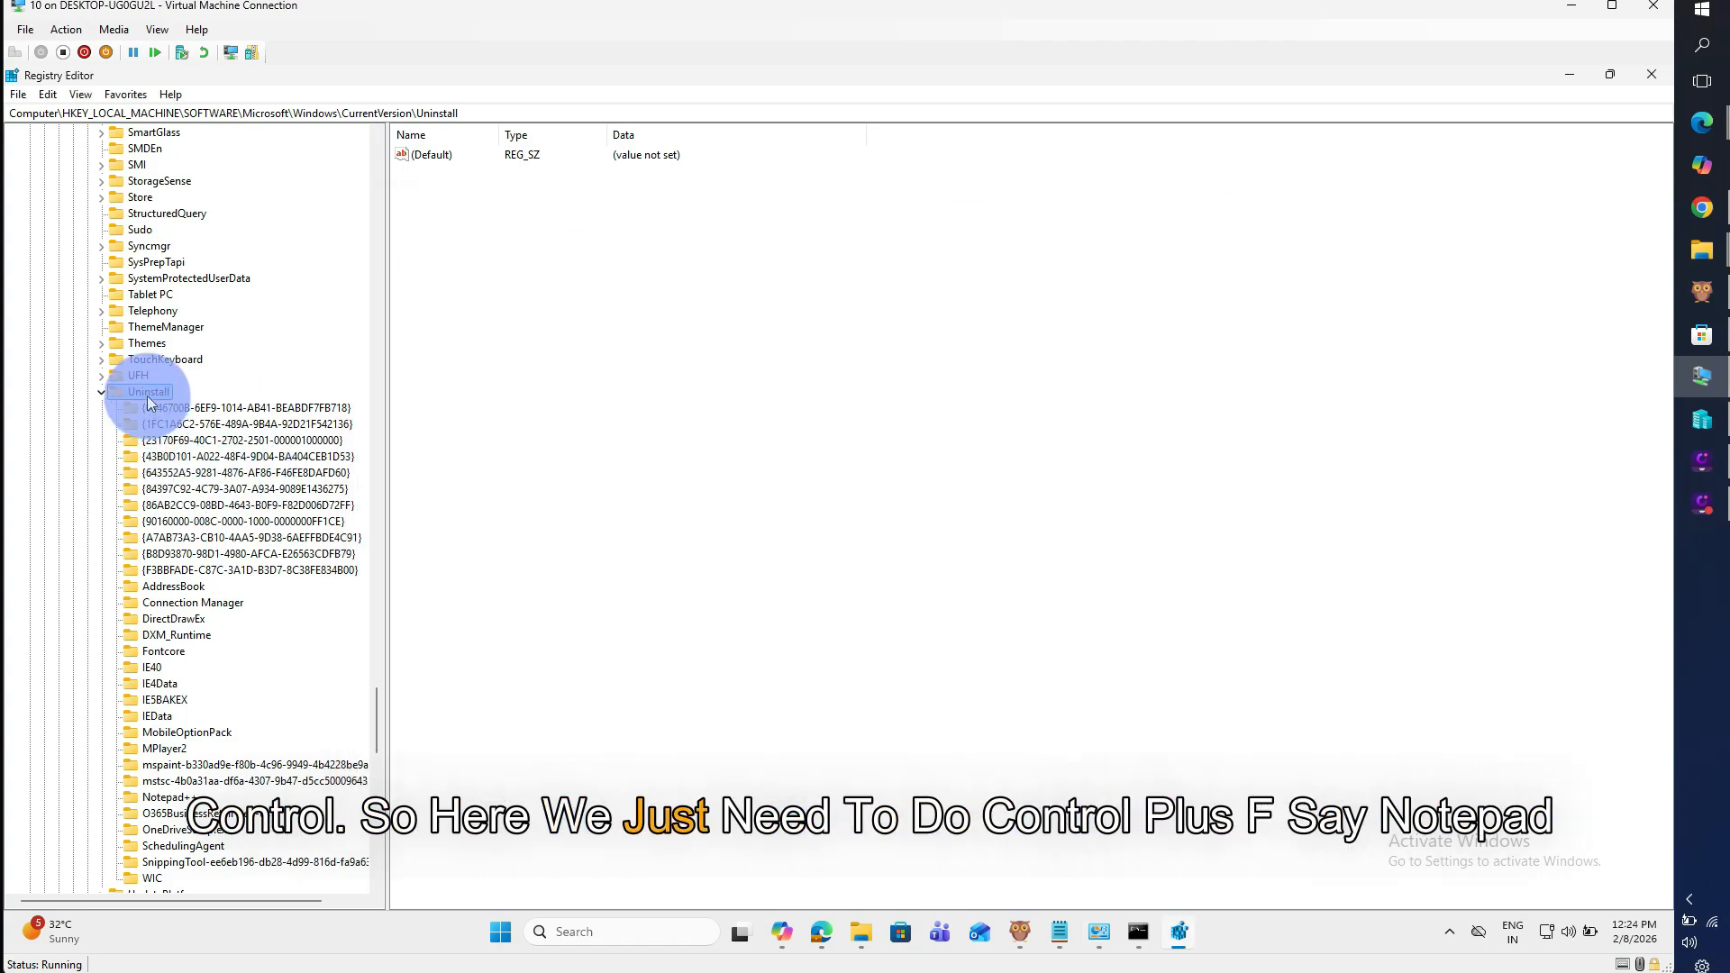
key(ctrl+f)
text(notepad)
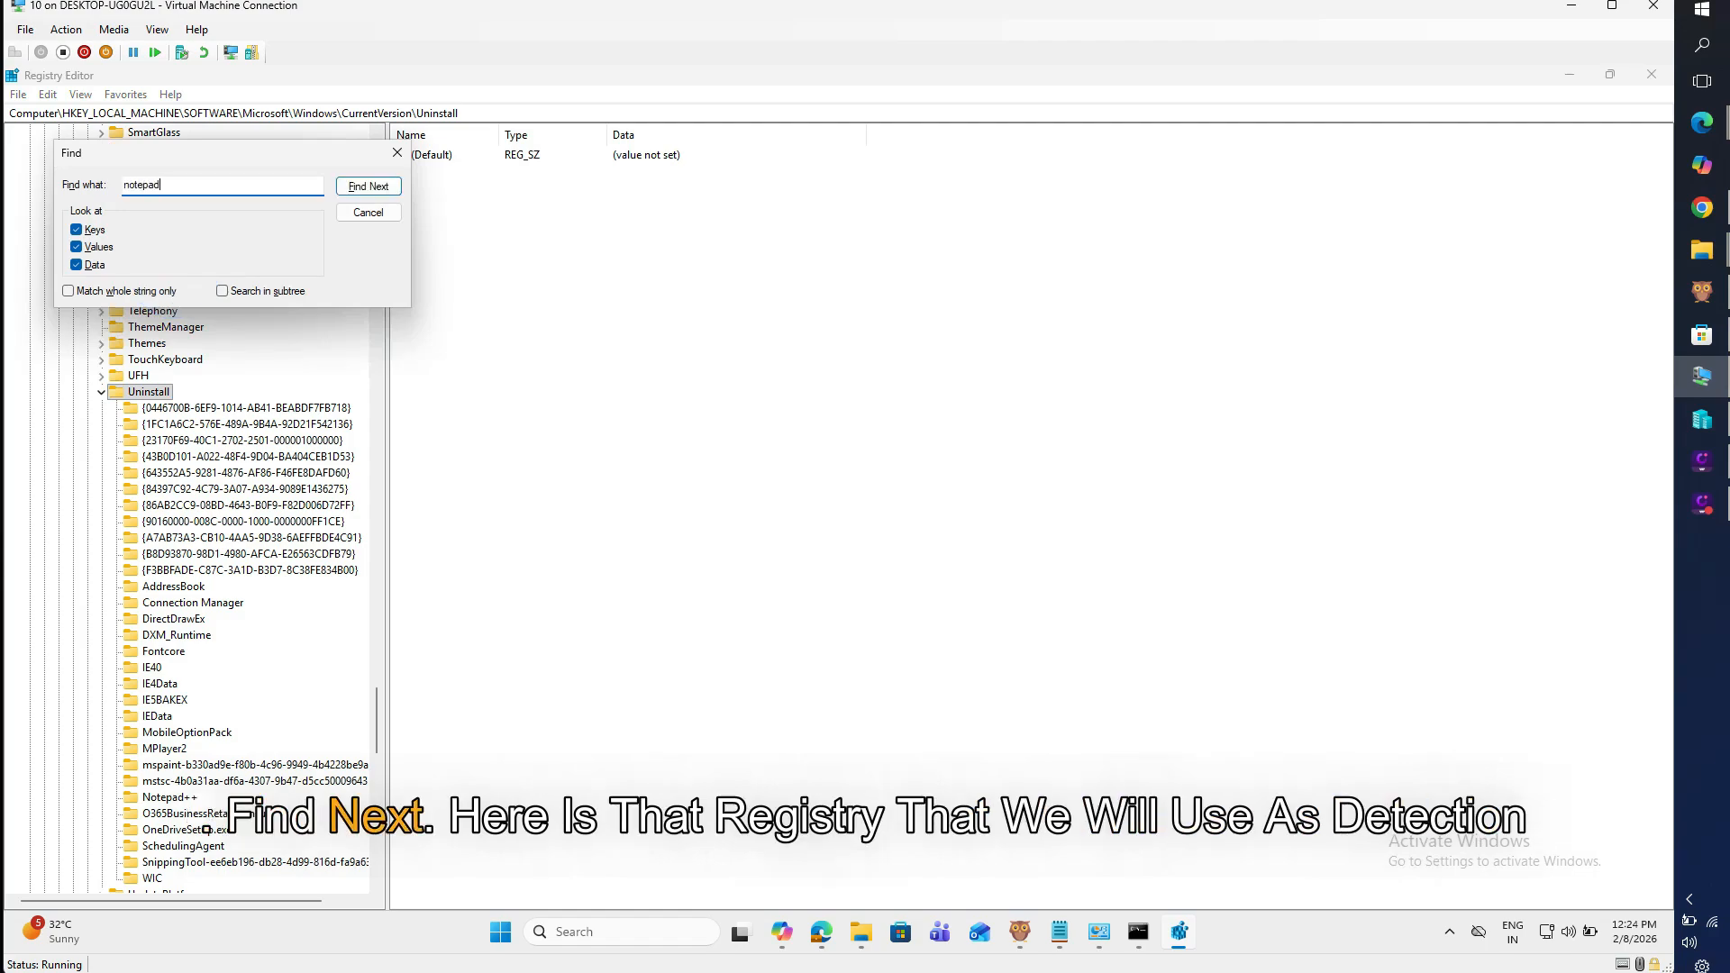
key(Return)
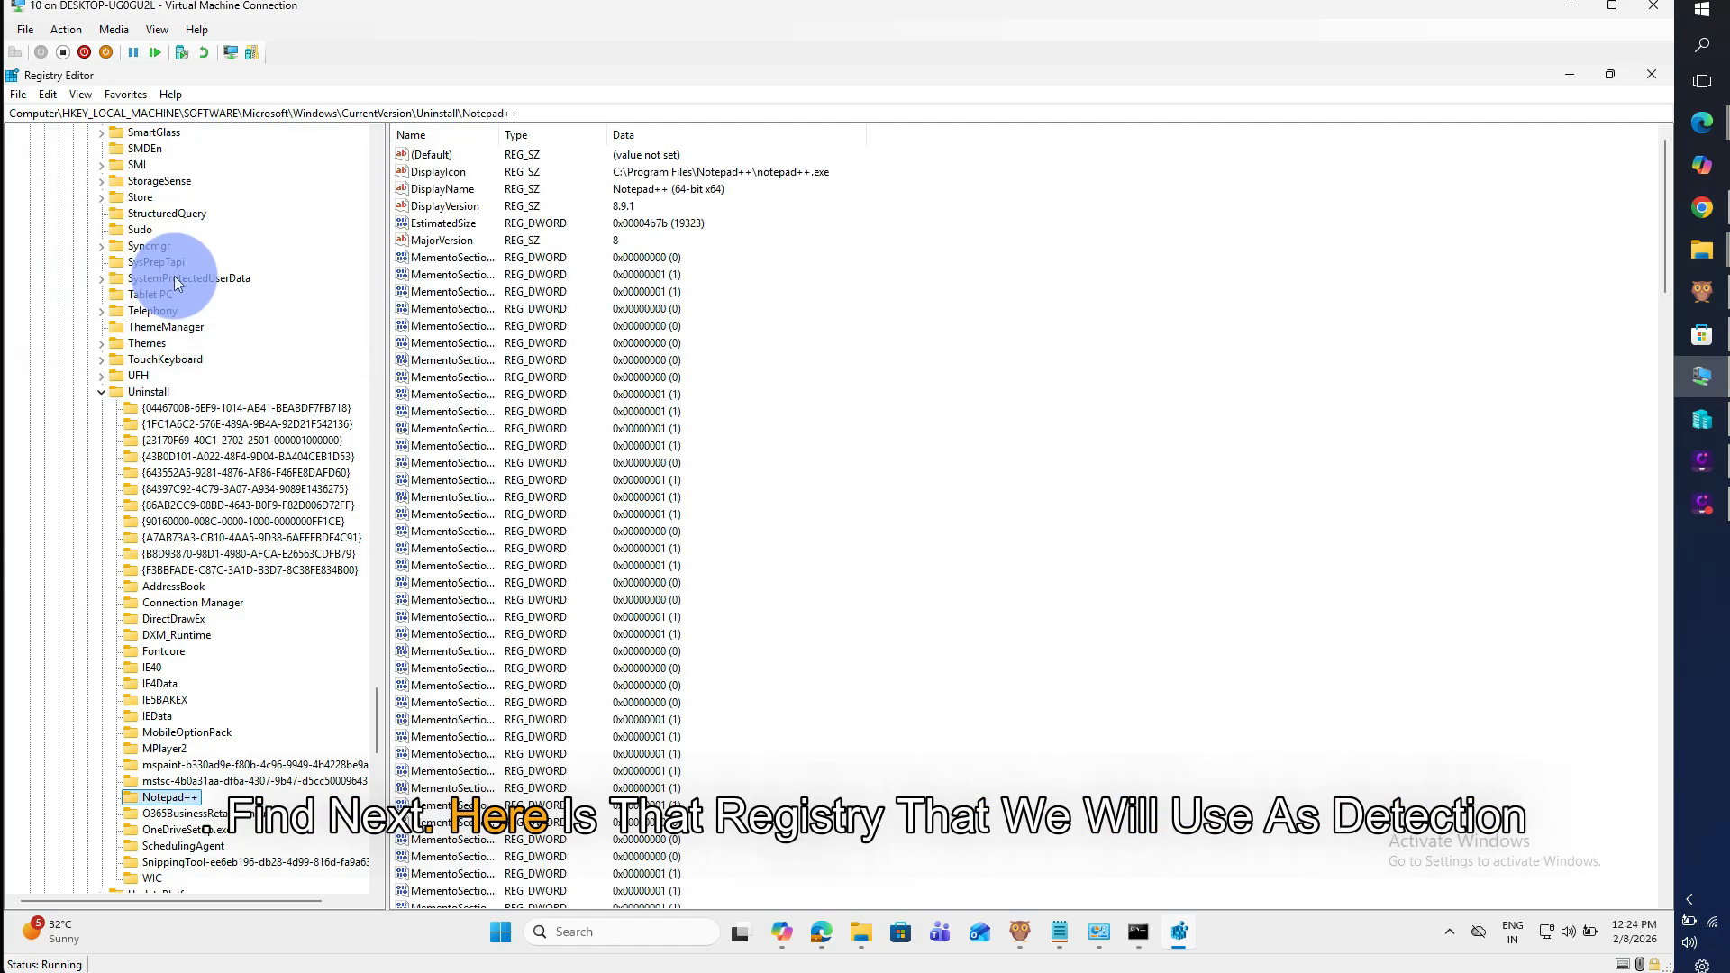
Copy the Notepad++ registry key name and paste it beneath "Detection method =" in the Notepad notes
right_click(184, 803)
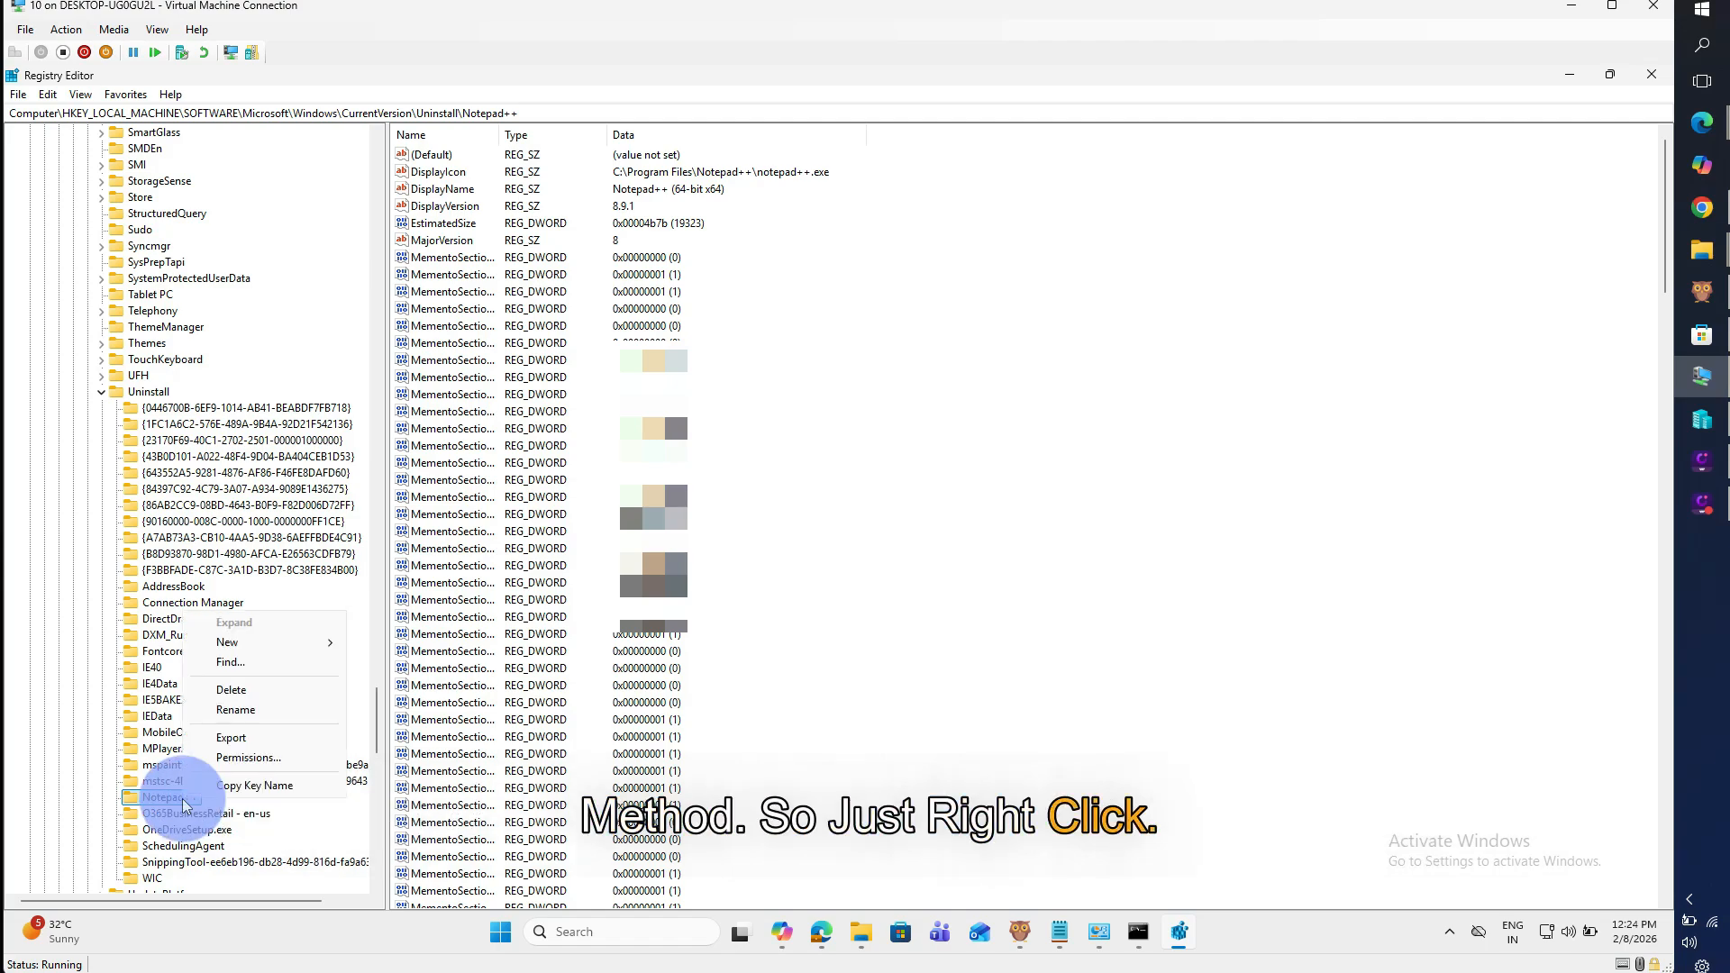
click(232, 787)
click(1059, 932)
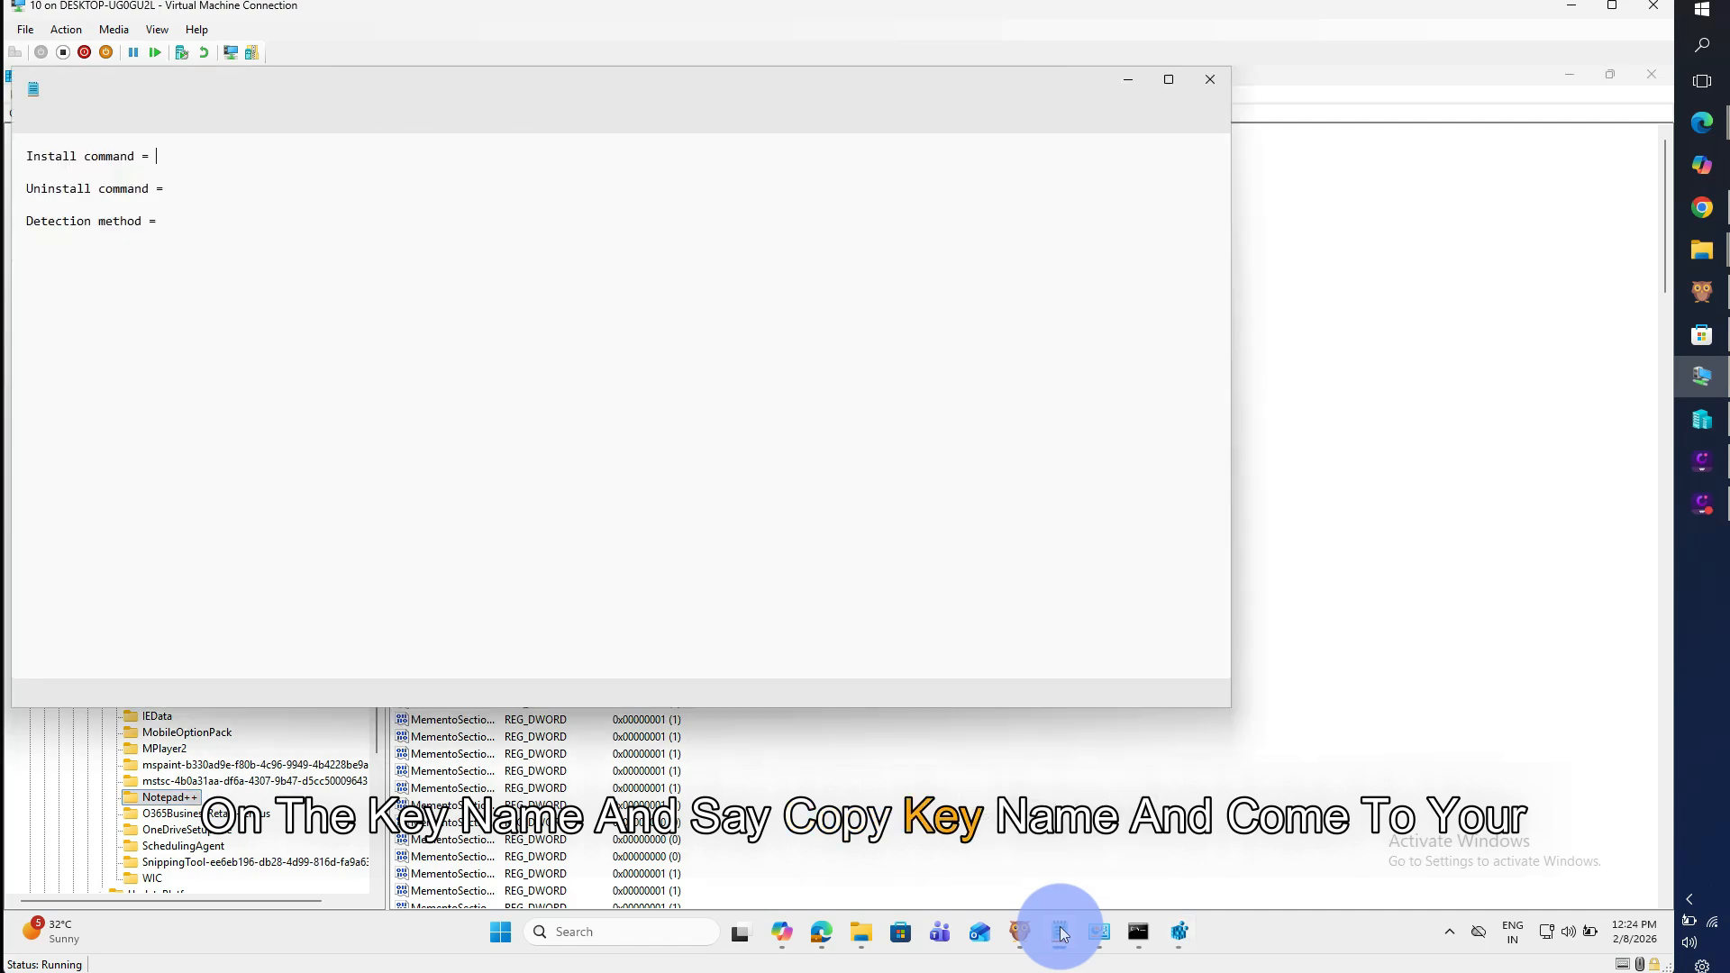
click(194, 218)
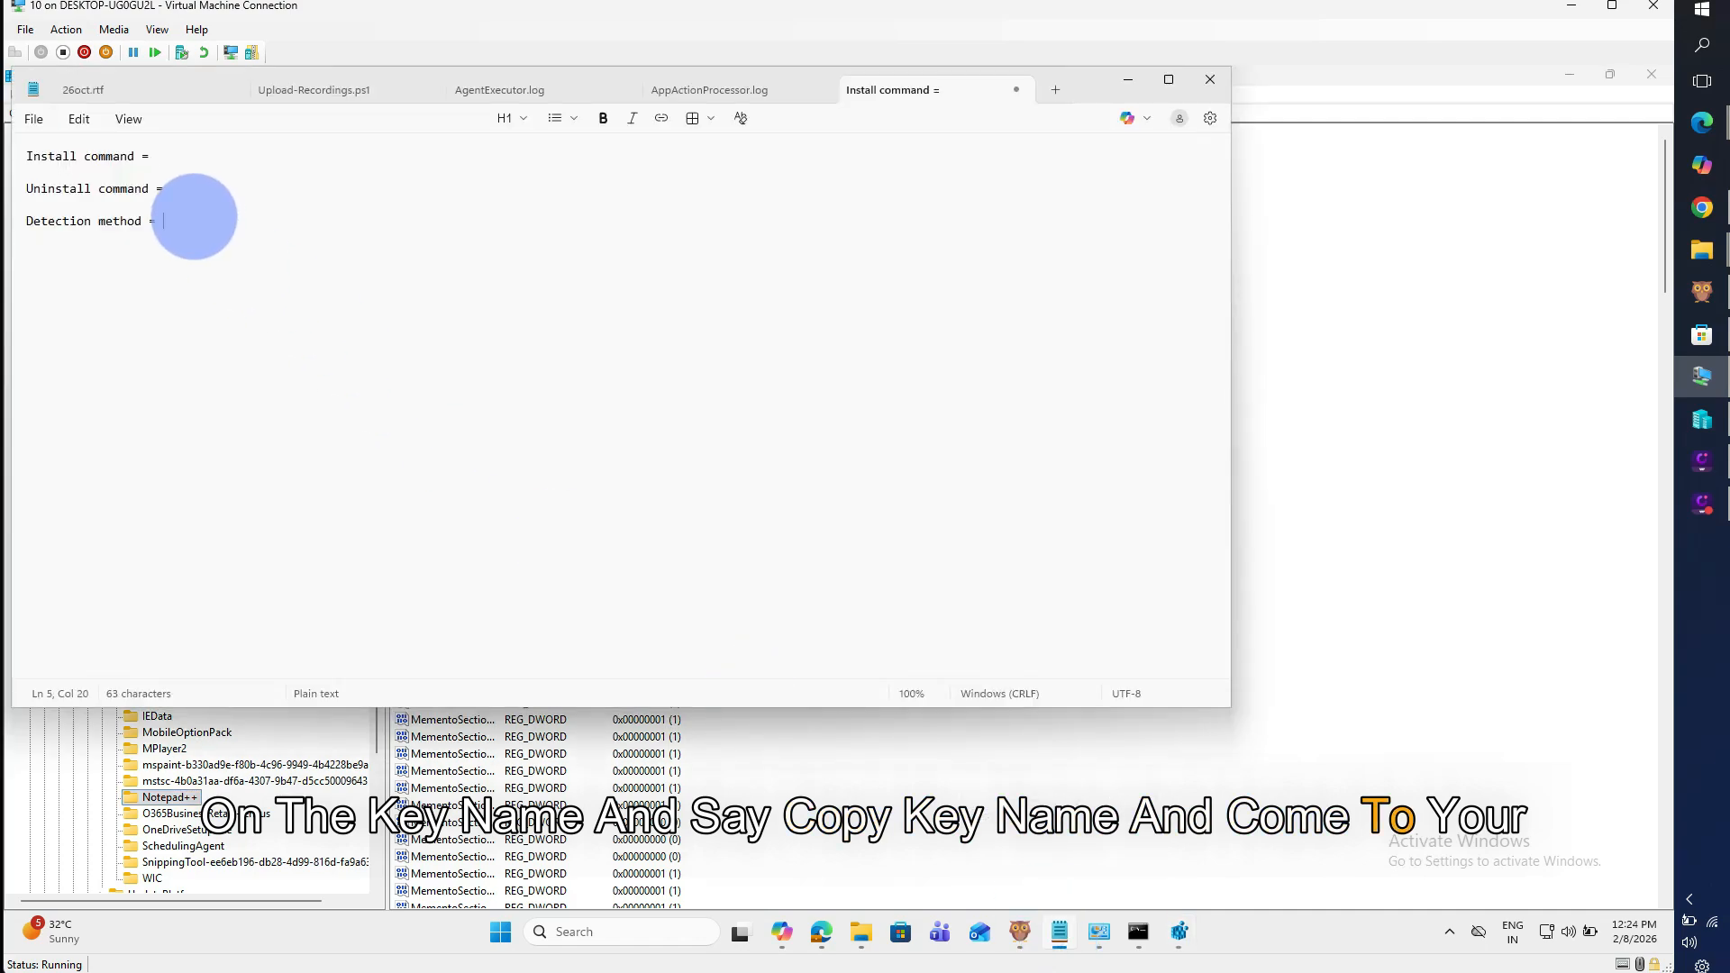
key(Return)
key(Return)
key(ctrl+v)
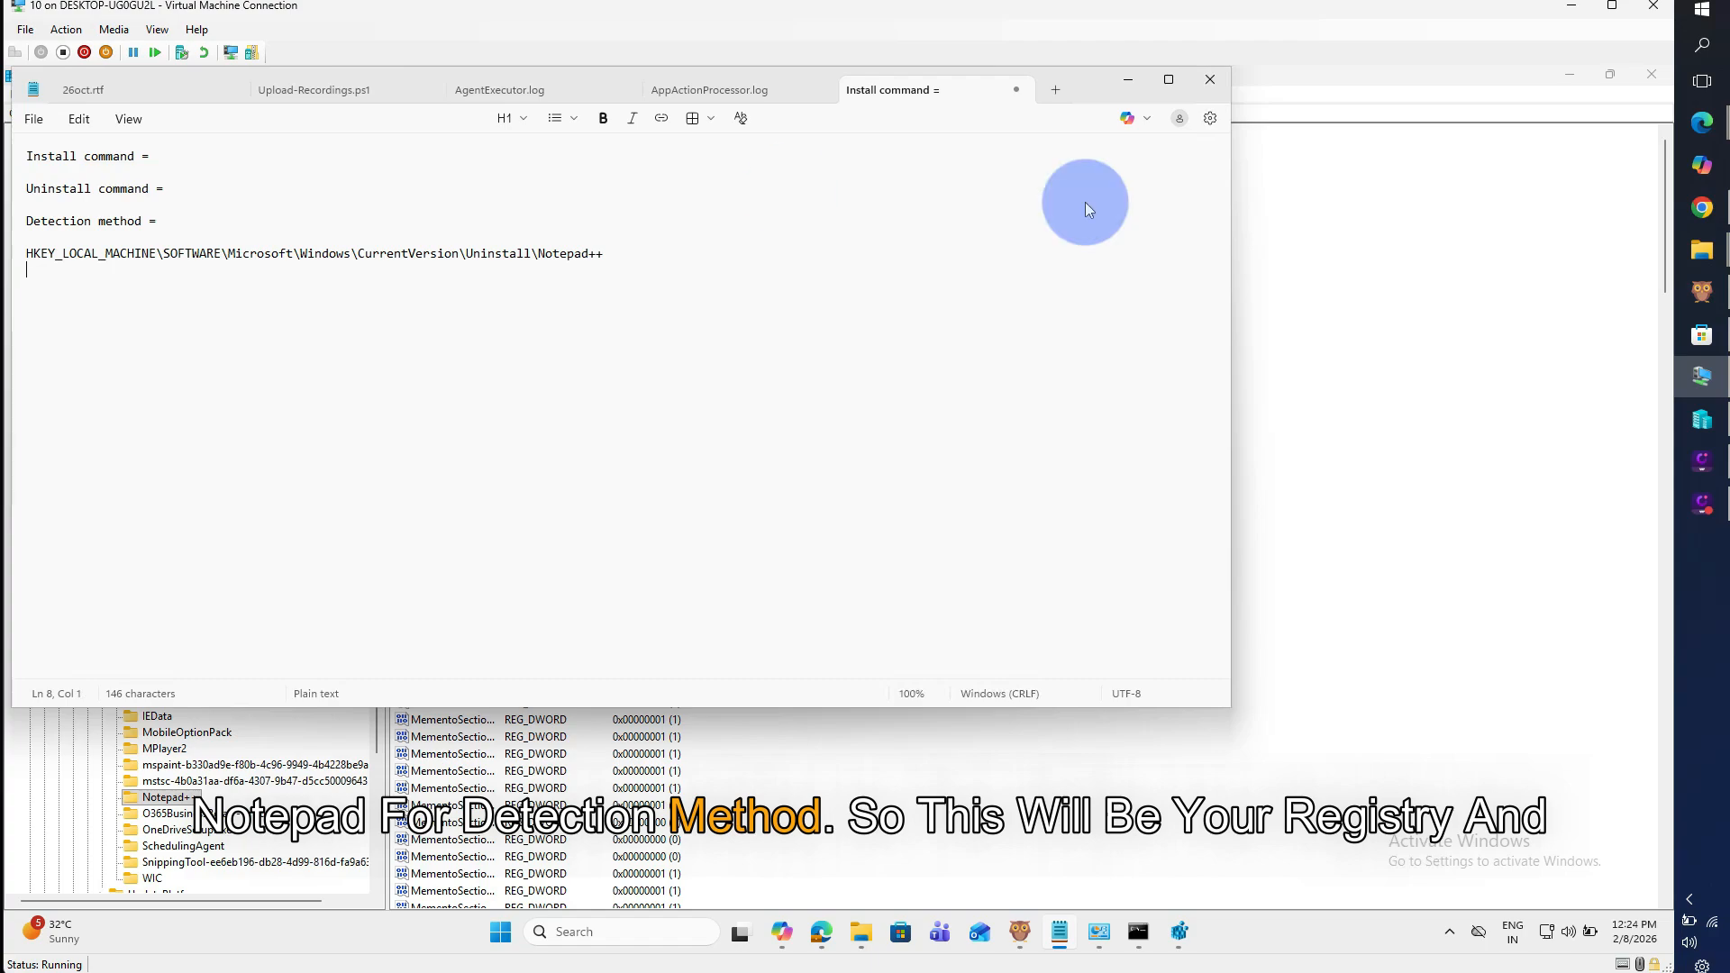
Copy the DisplayVersion value name from the Notepad++ registry key and add the line "DisplayVersion=8.9.1" beneath the registry path in the Notepad notes
click(1324, 197)
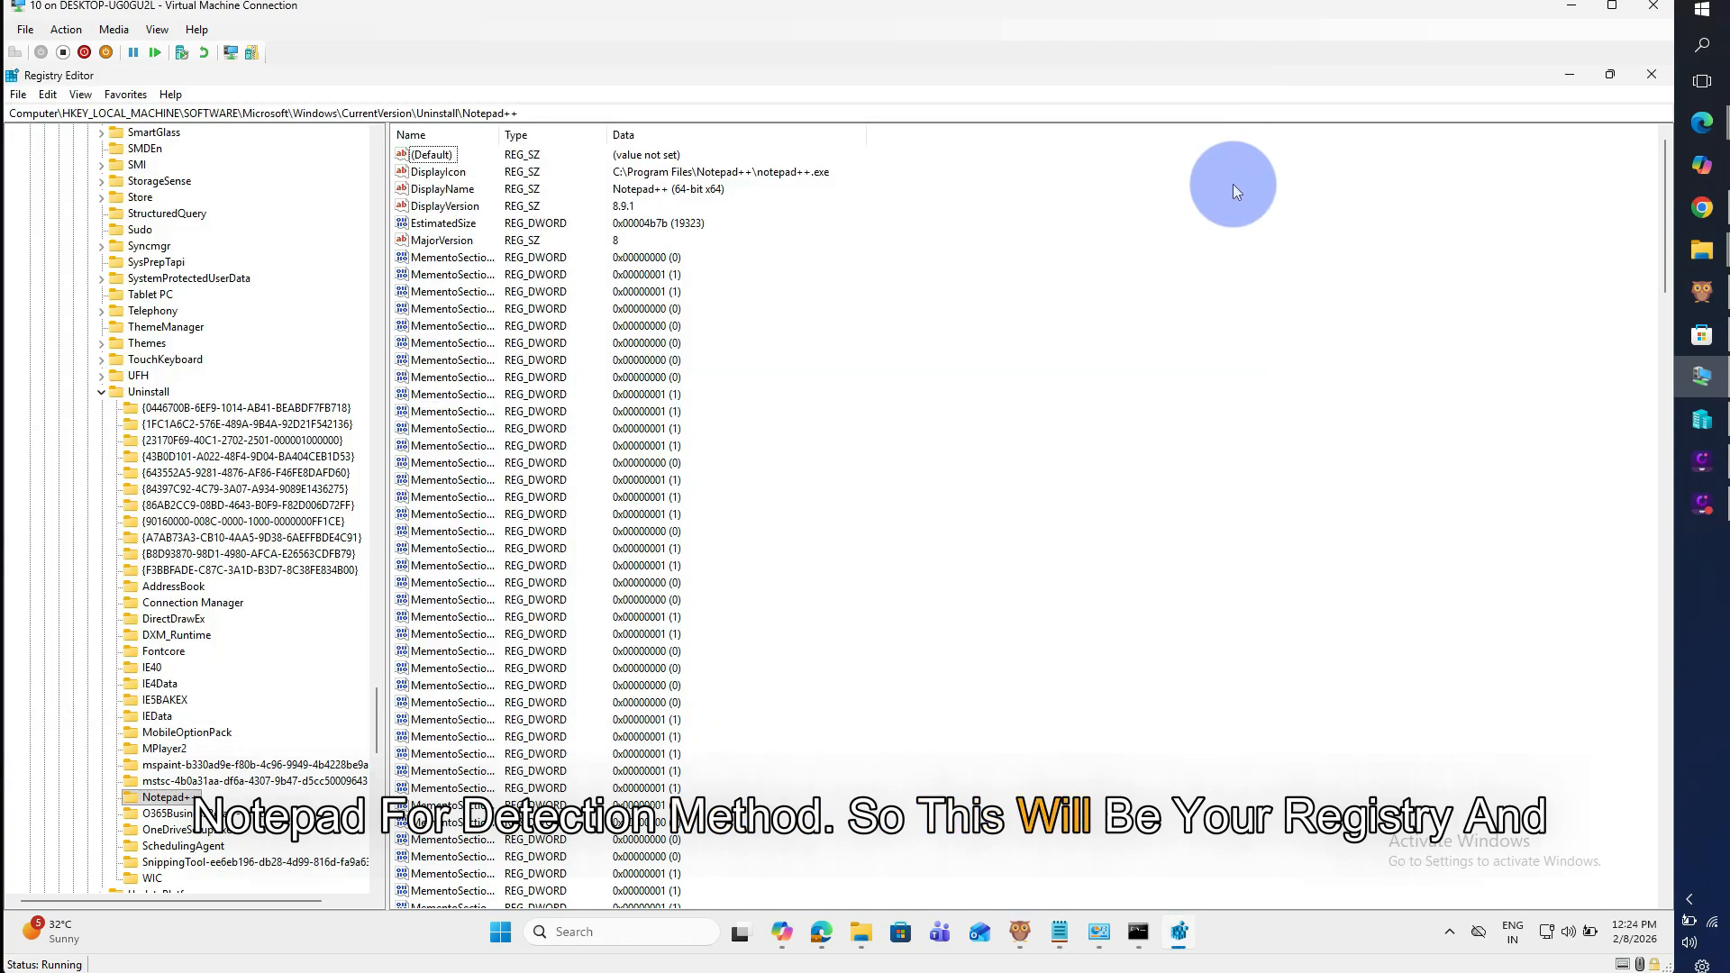
double_click(447, 203)
drag(123, 209, 27, 212)
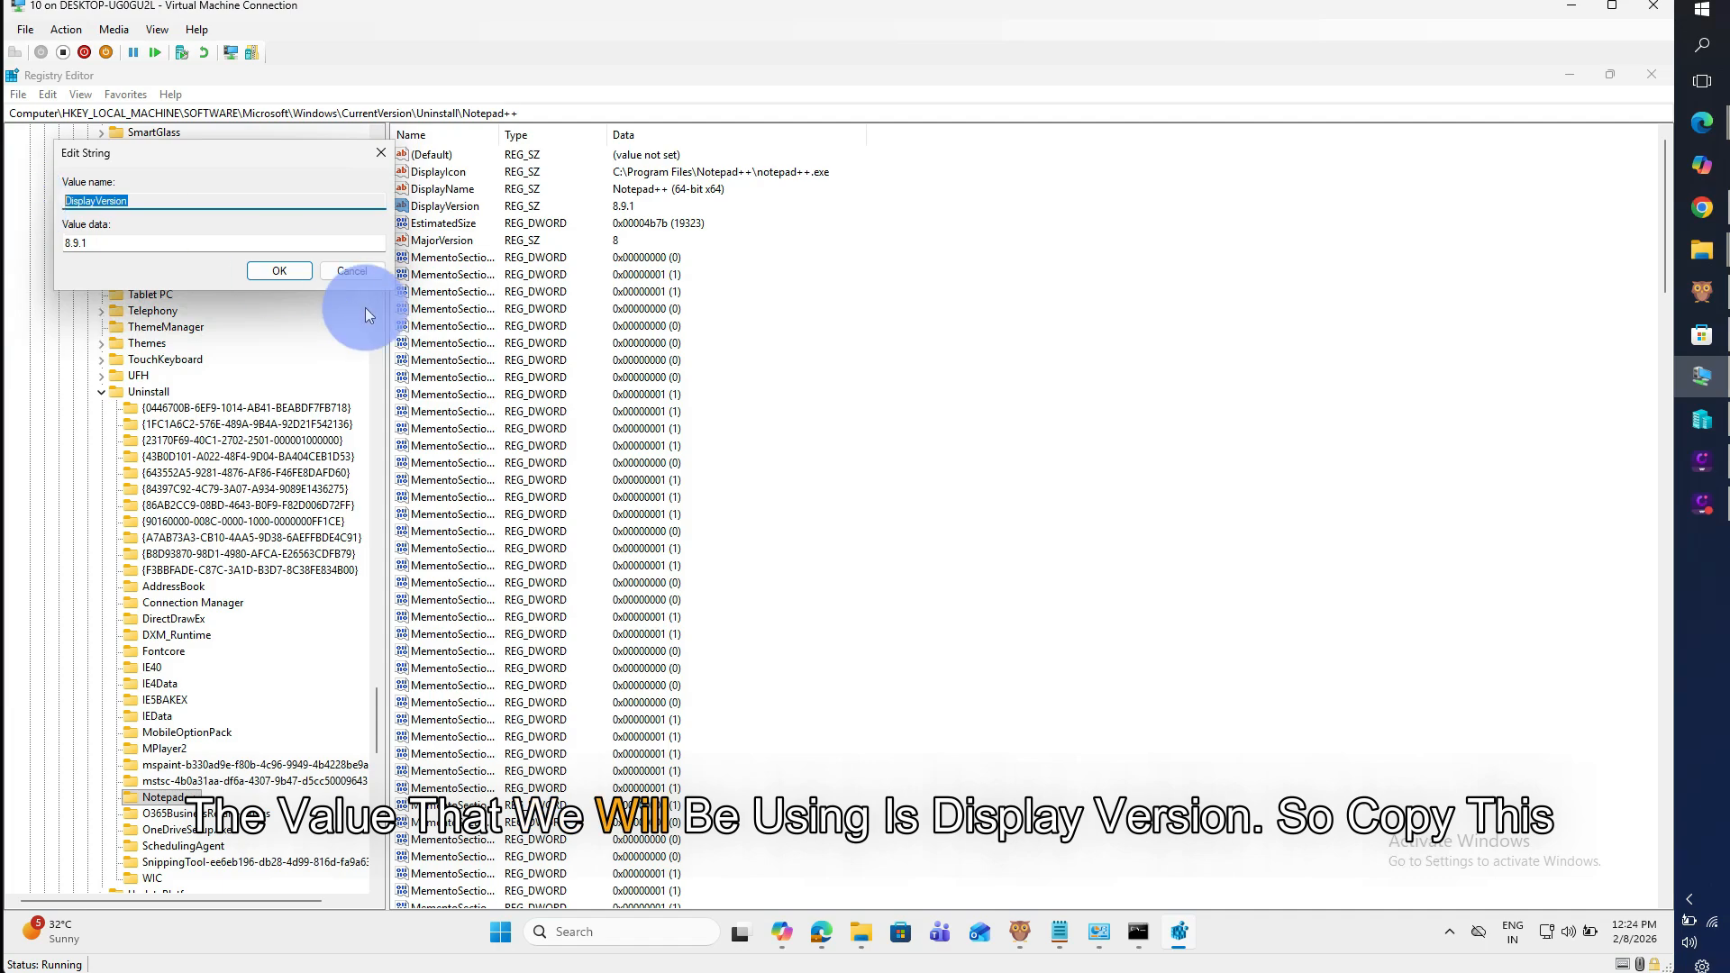
click(1060, 932)
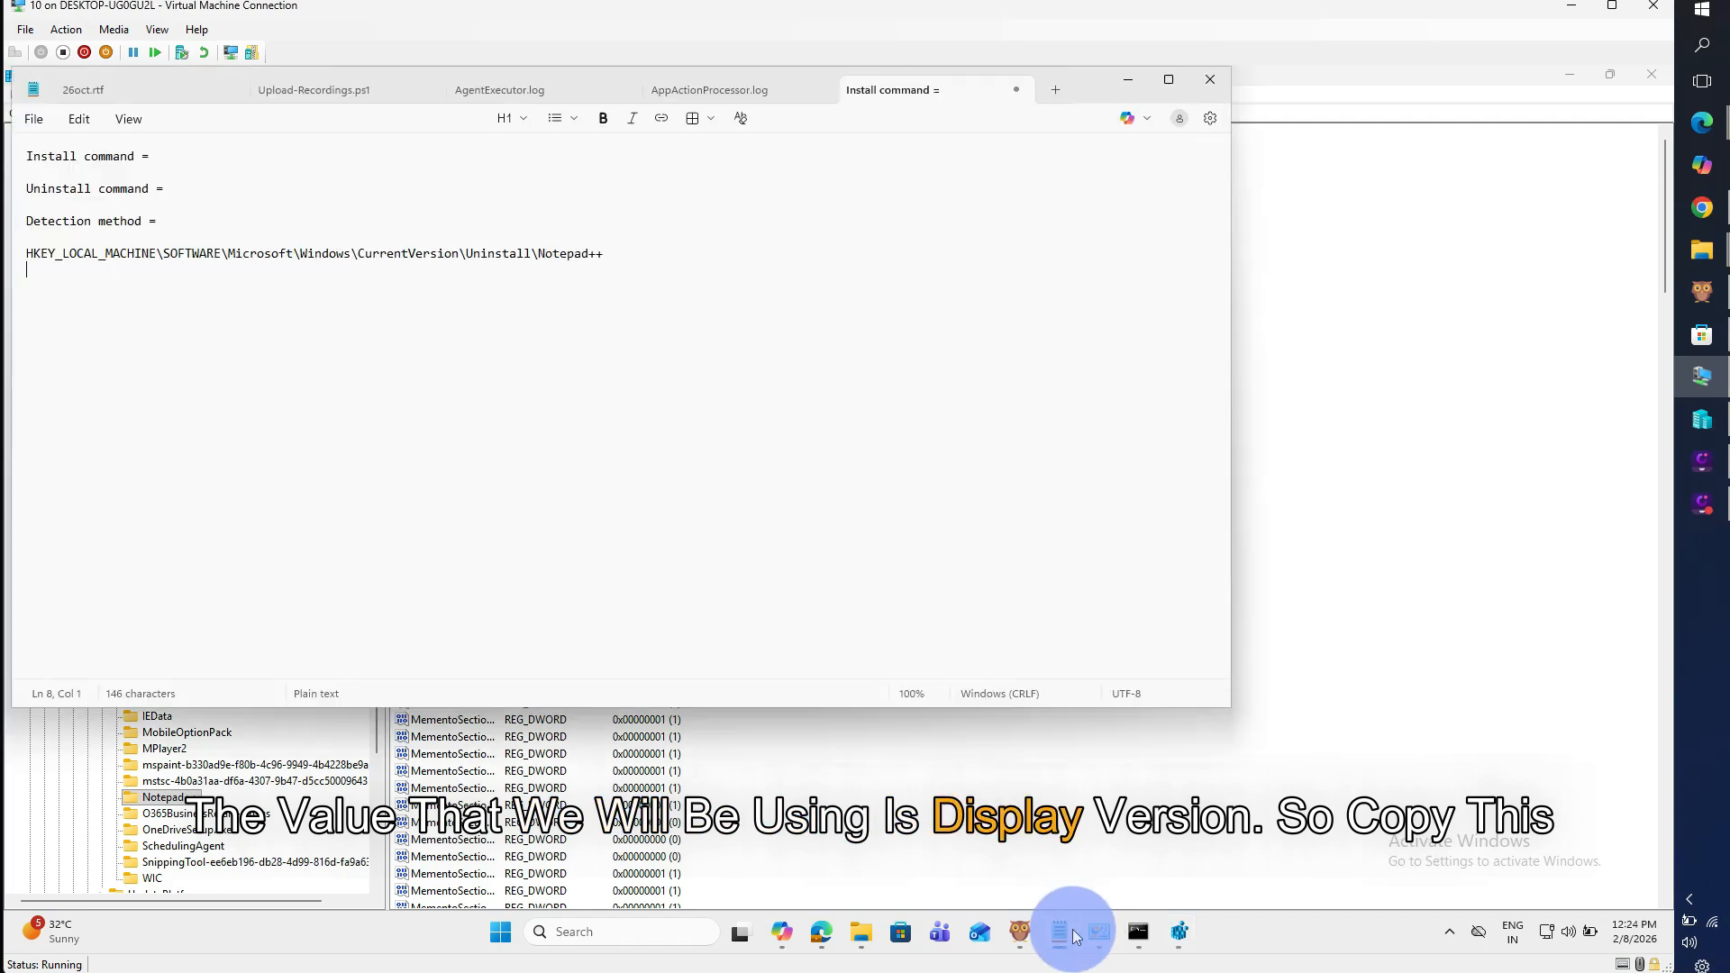
text(=)
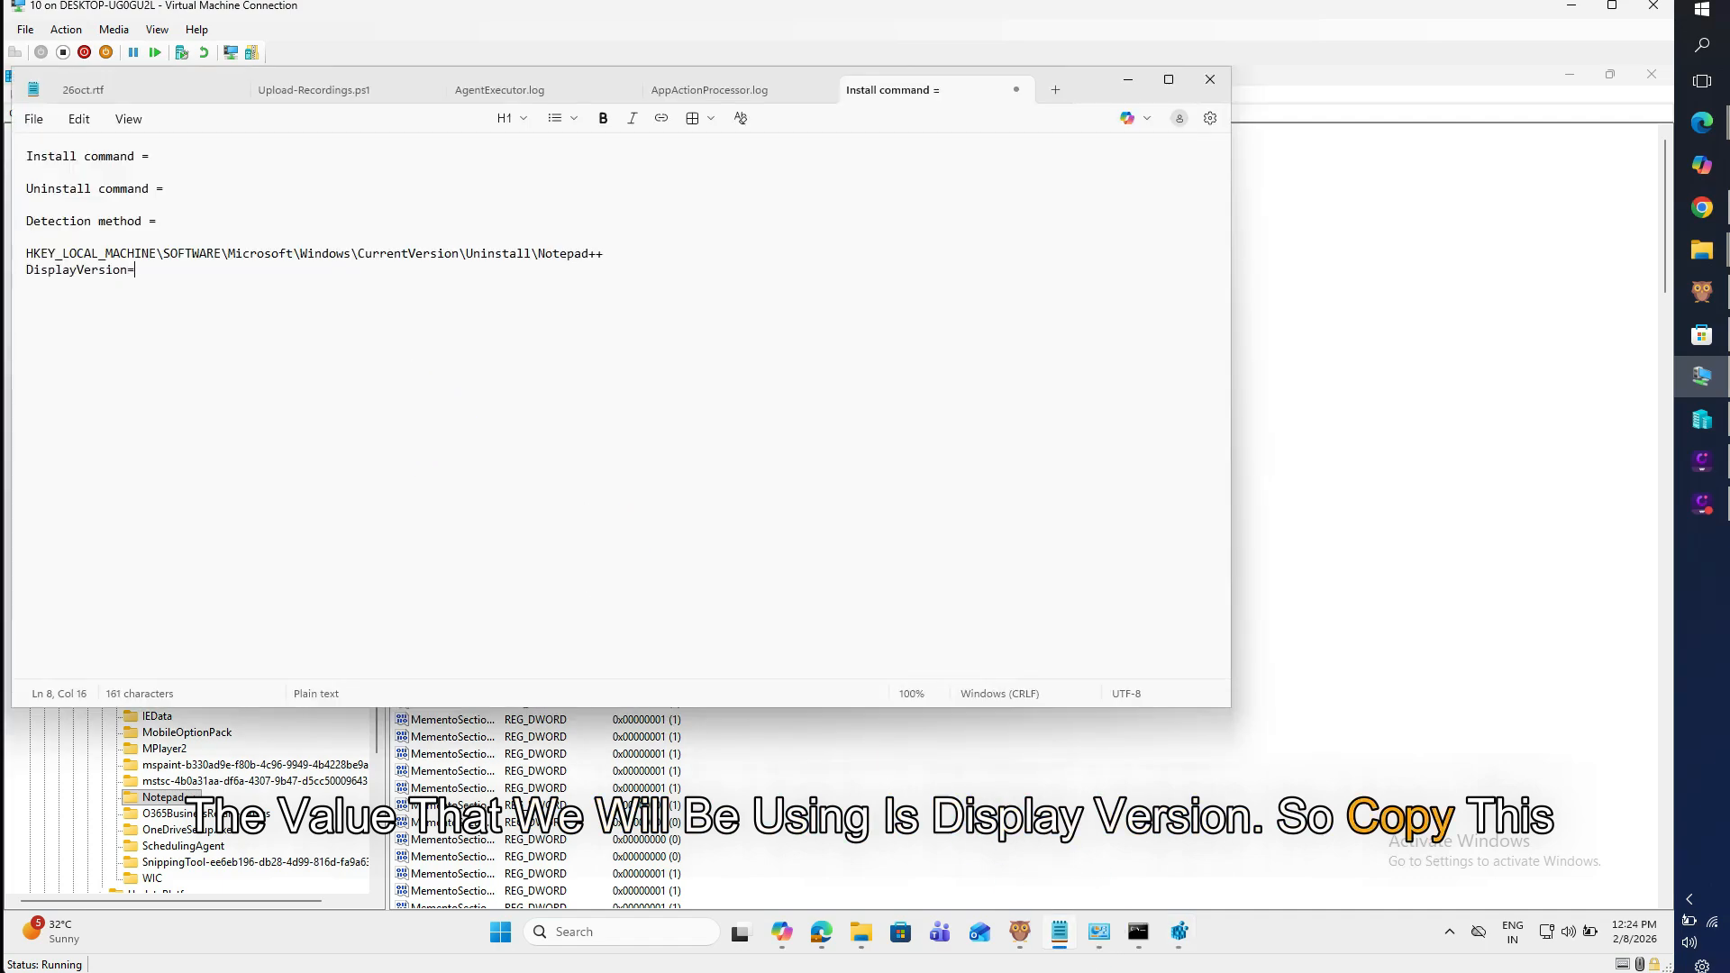
text(8.9.1)
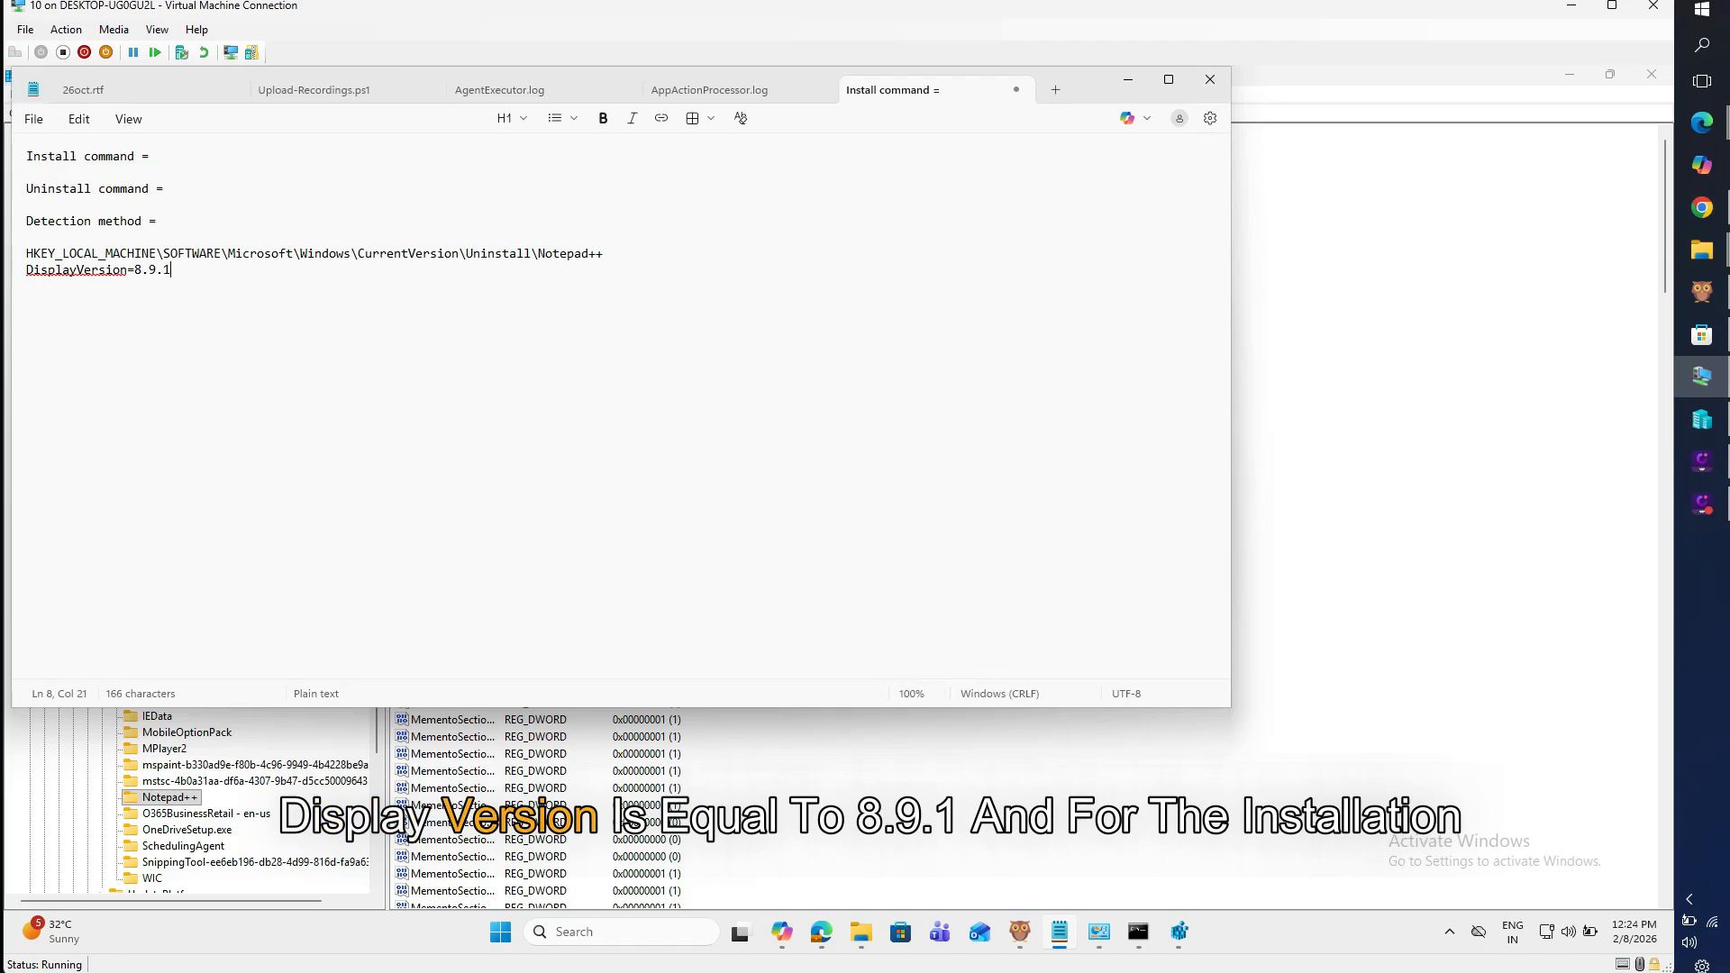
Copy "npp.8.9.1.Installer.x64.exe /S" from Command Prompt and paste it after "Install command =" in the Notepad notes
click(185, 153)
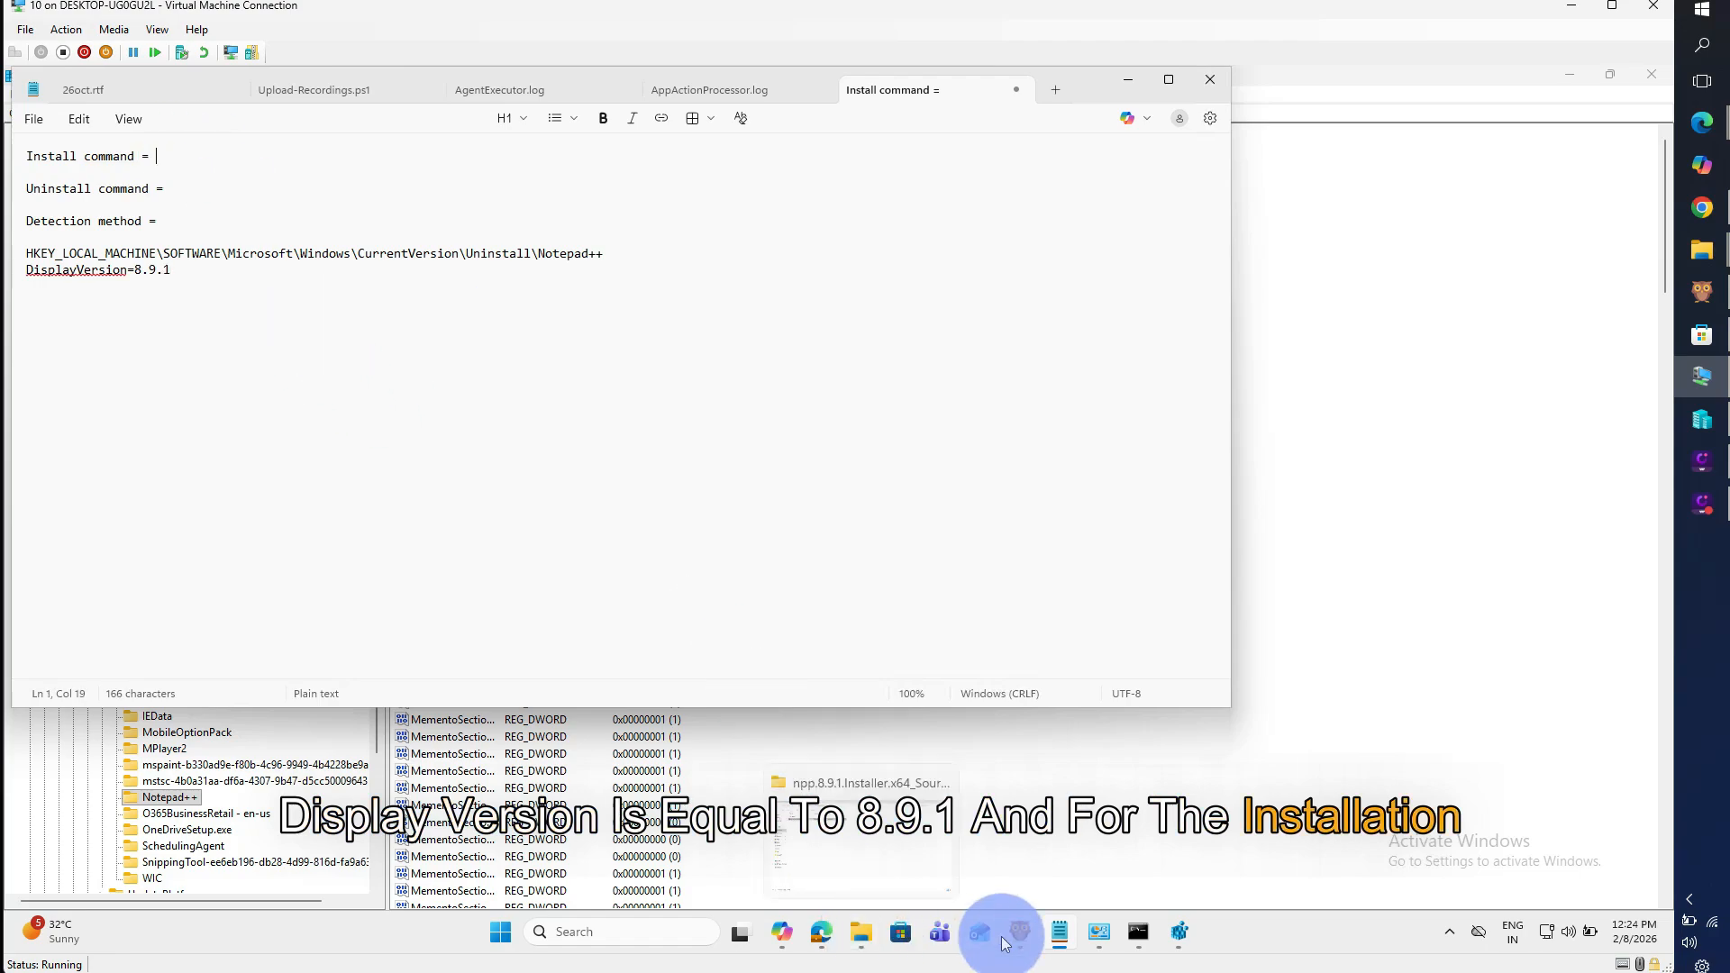
click(1149, 946)
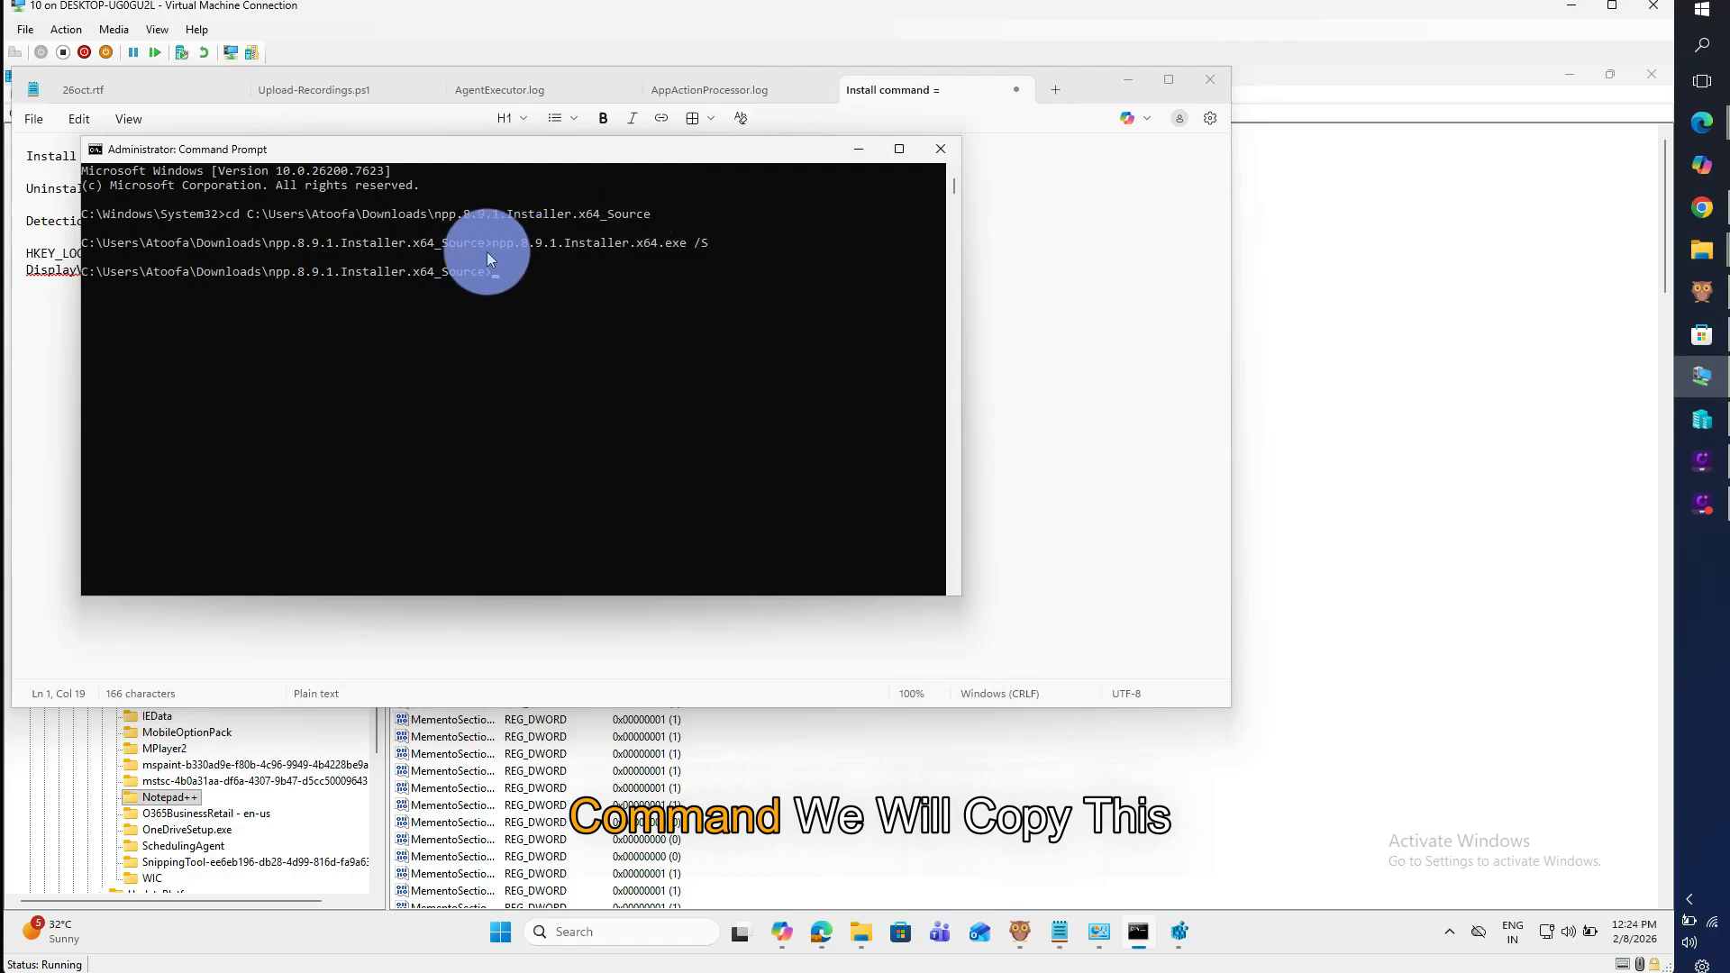
drag(493, 240, 707, 240)
key(ctrl+c)
click(1106, 203)
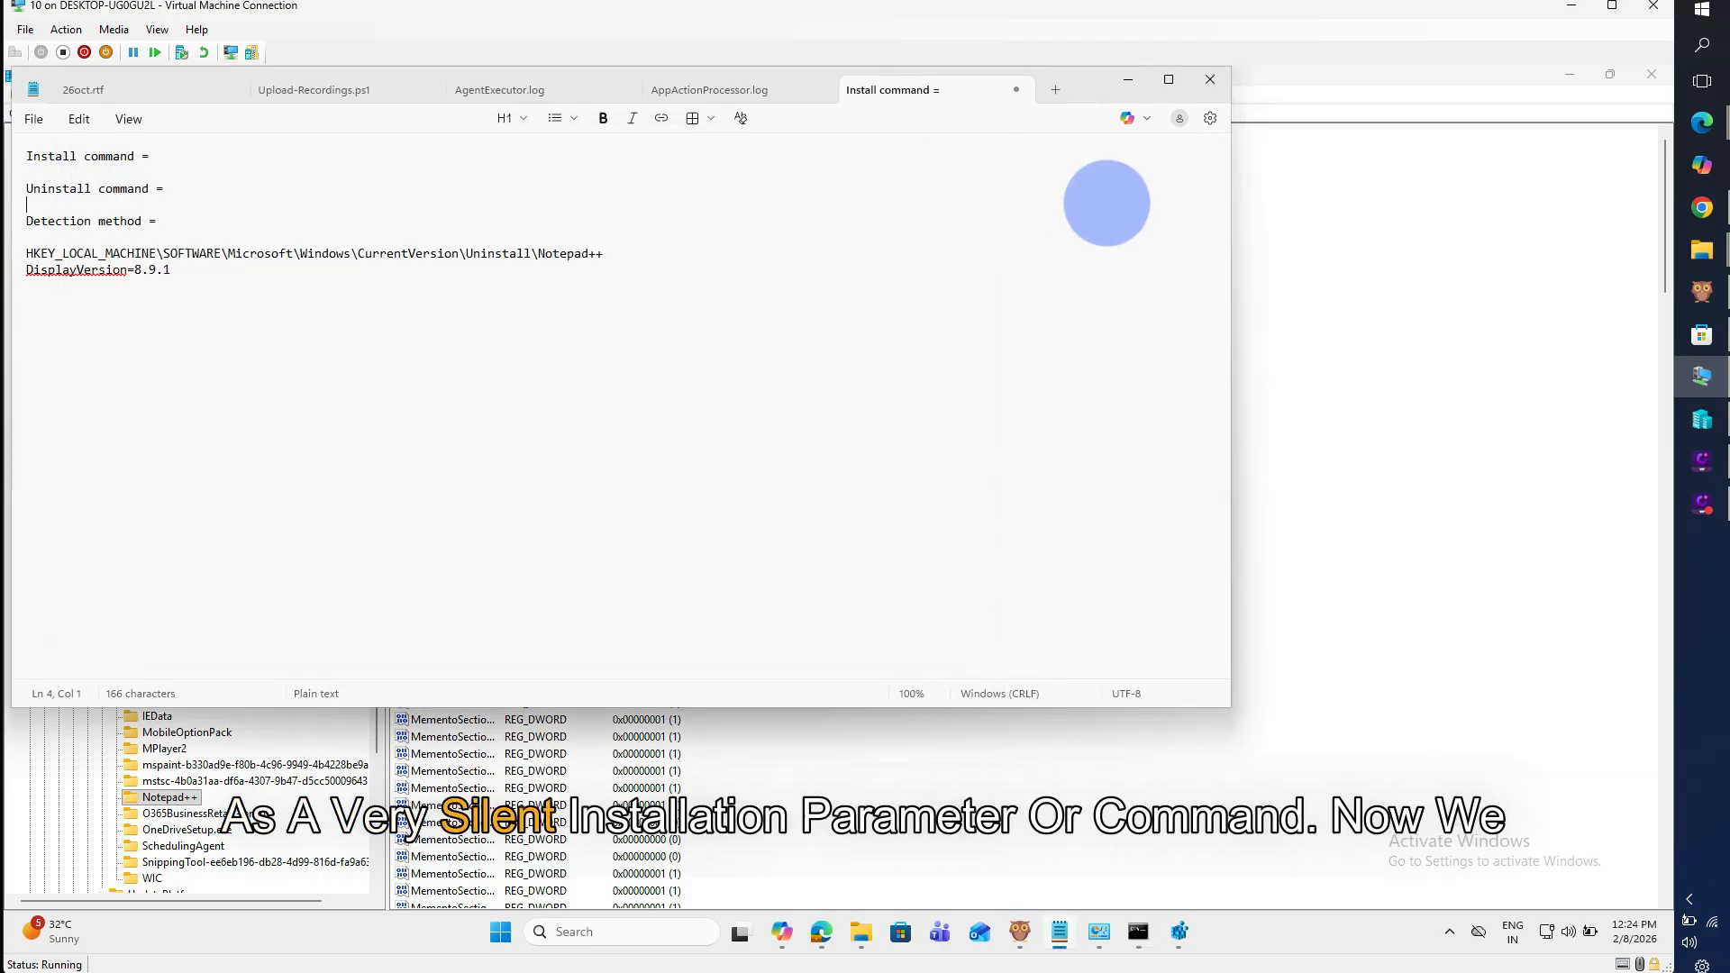
click(251, 159)
key(ctrl+v)
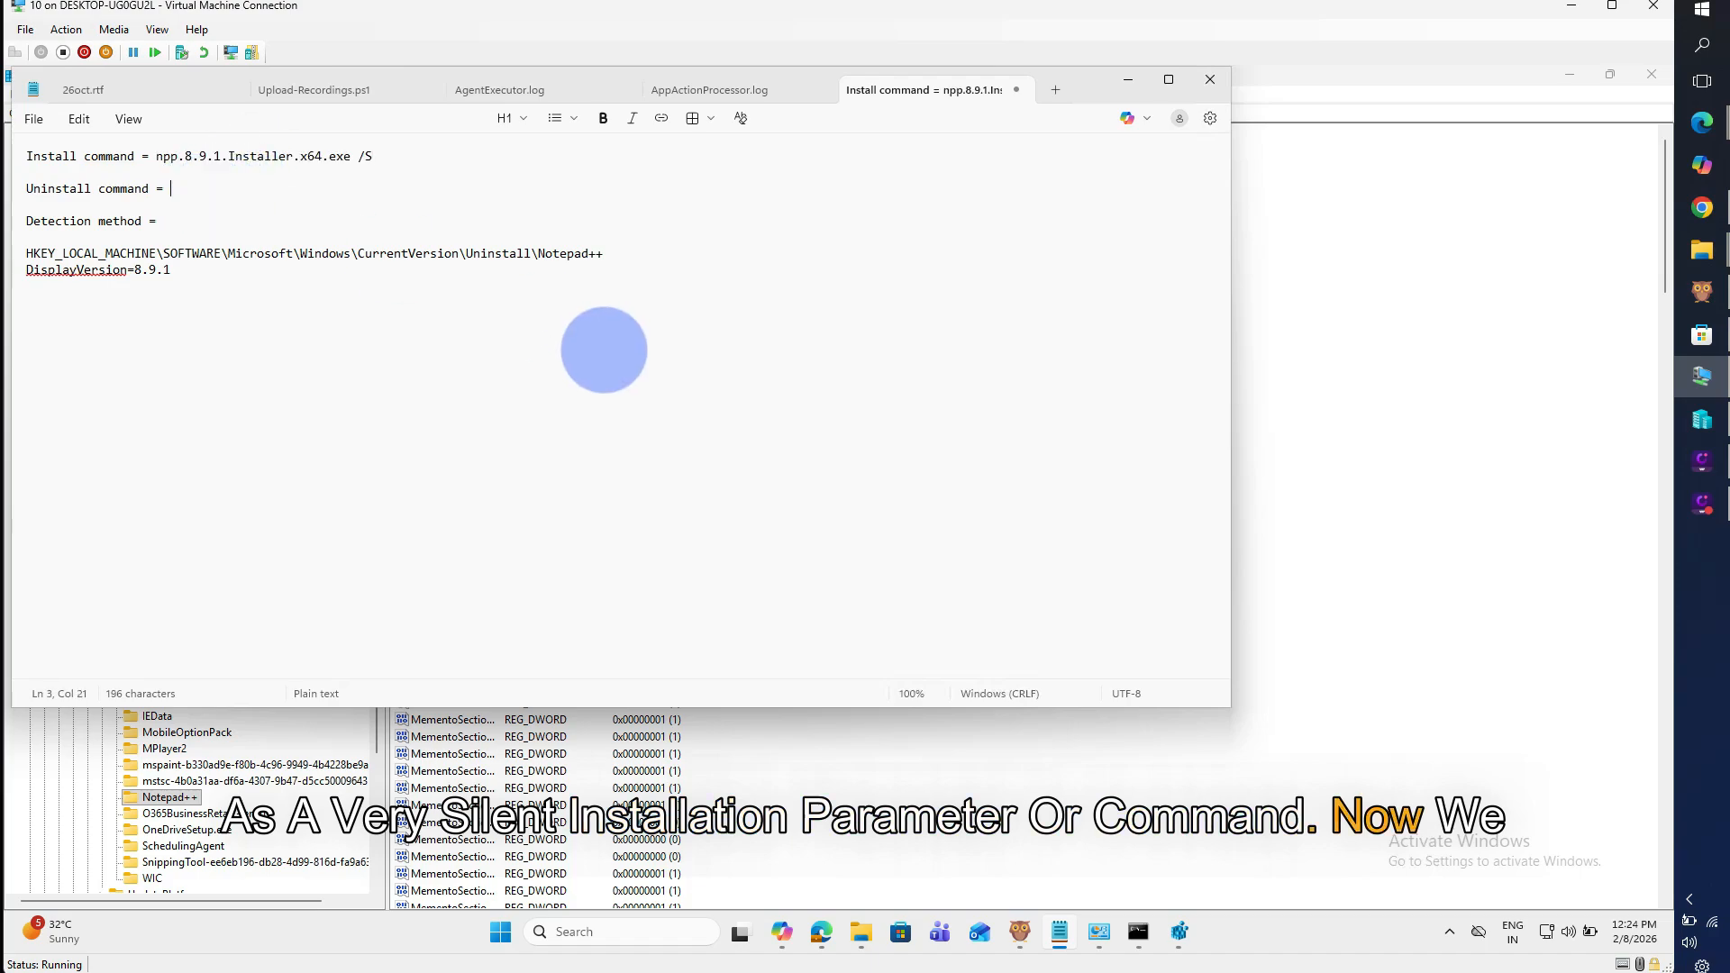
Copy the QuietUninstallString data from the Notepad++ registry key and paste it after "Uninstall command =" in the Notepad notes
click(971, 753)
click(352, 271)
scroll(548, 546, down, 10)
scroll(547, 546, down, 3)
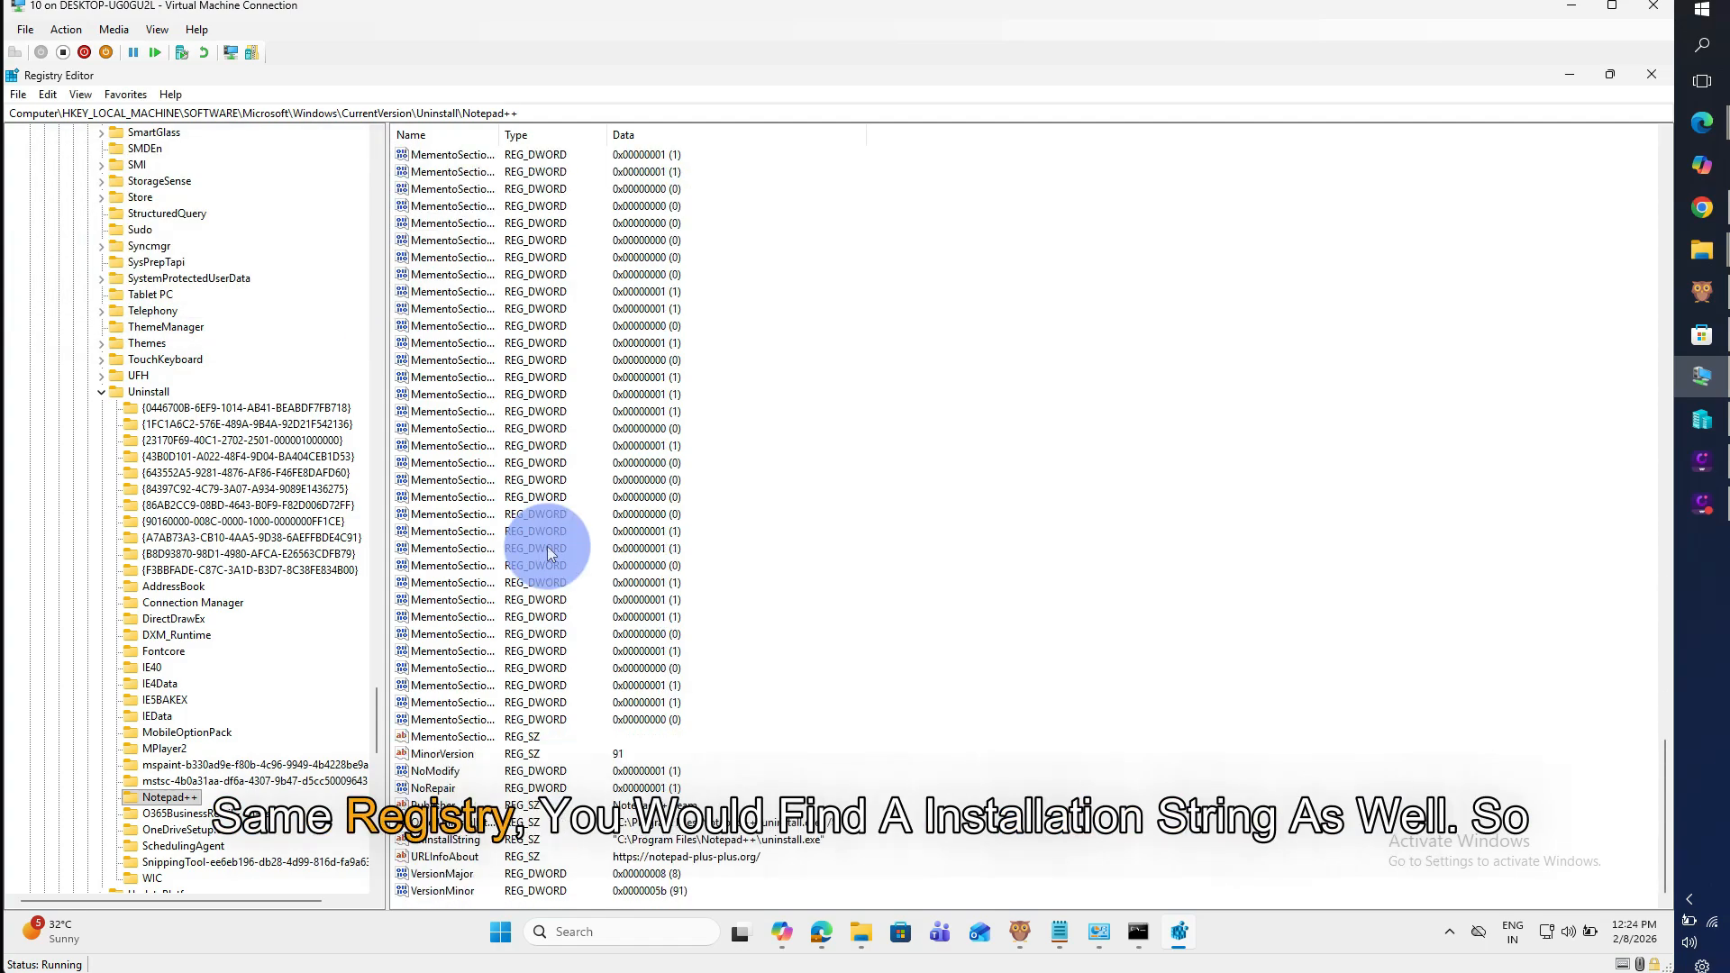
double_click(501, 136)
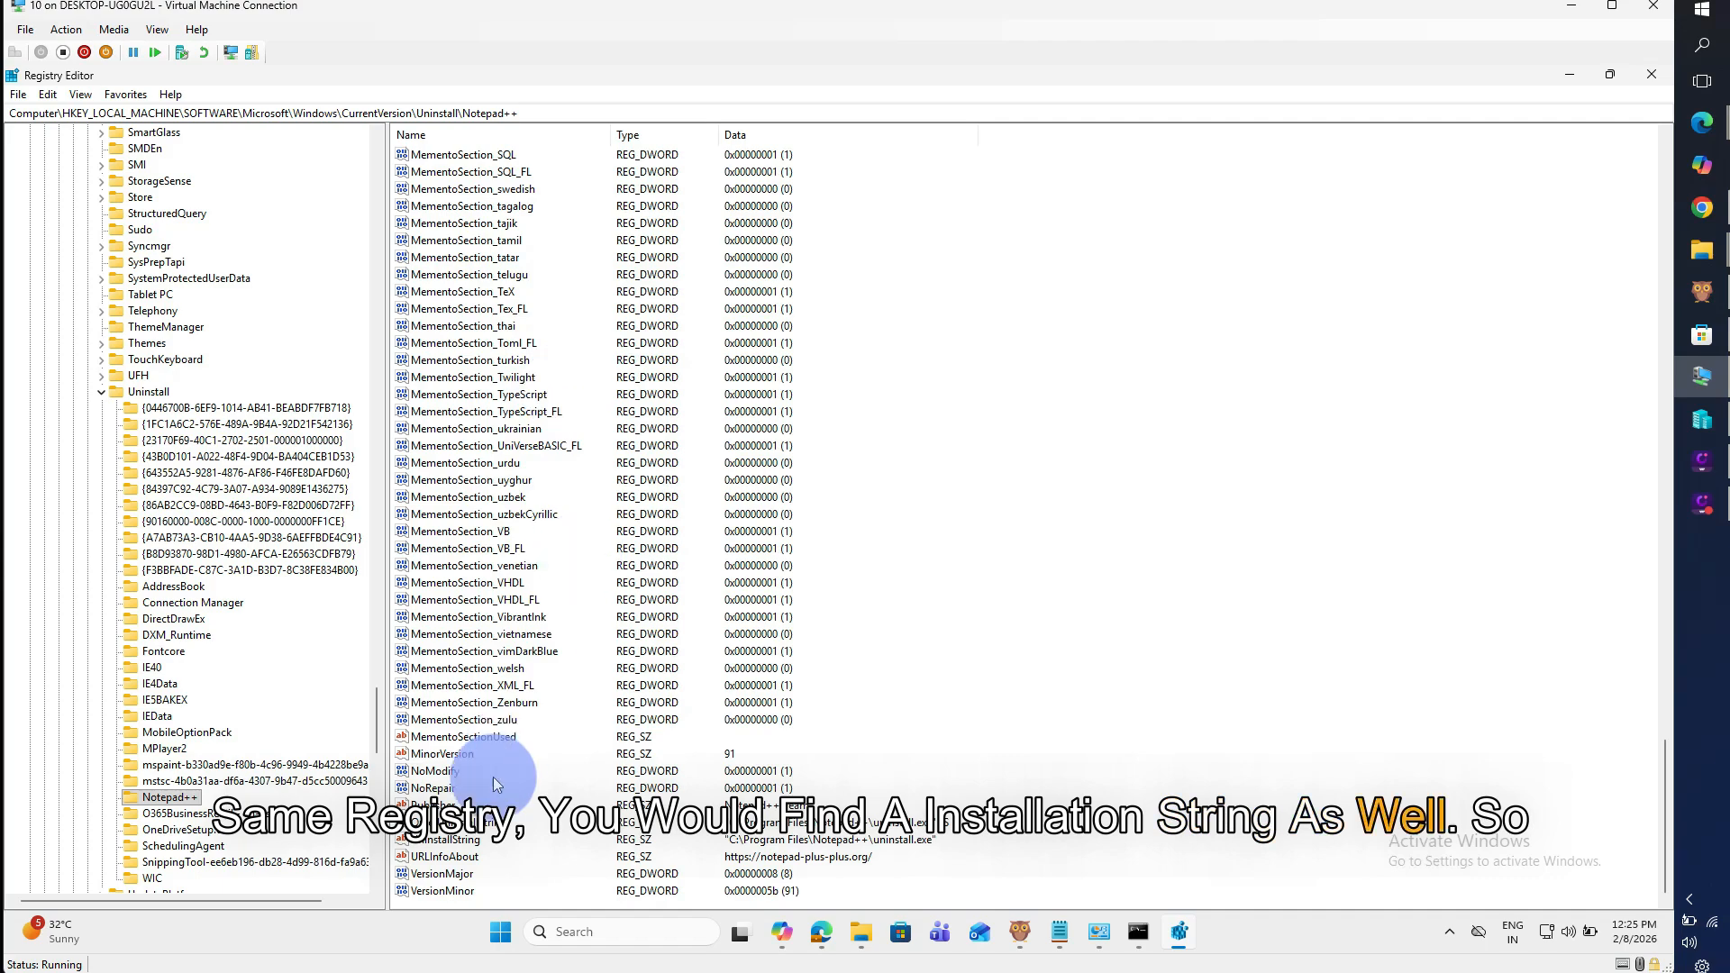
double_click(478, 824)
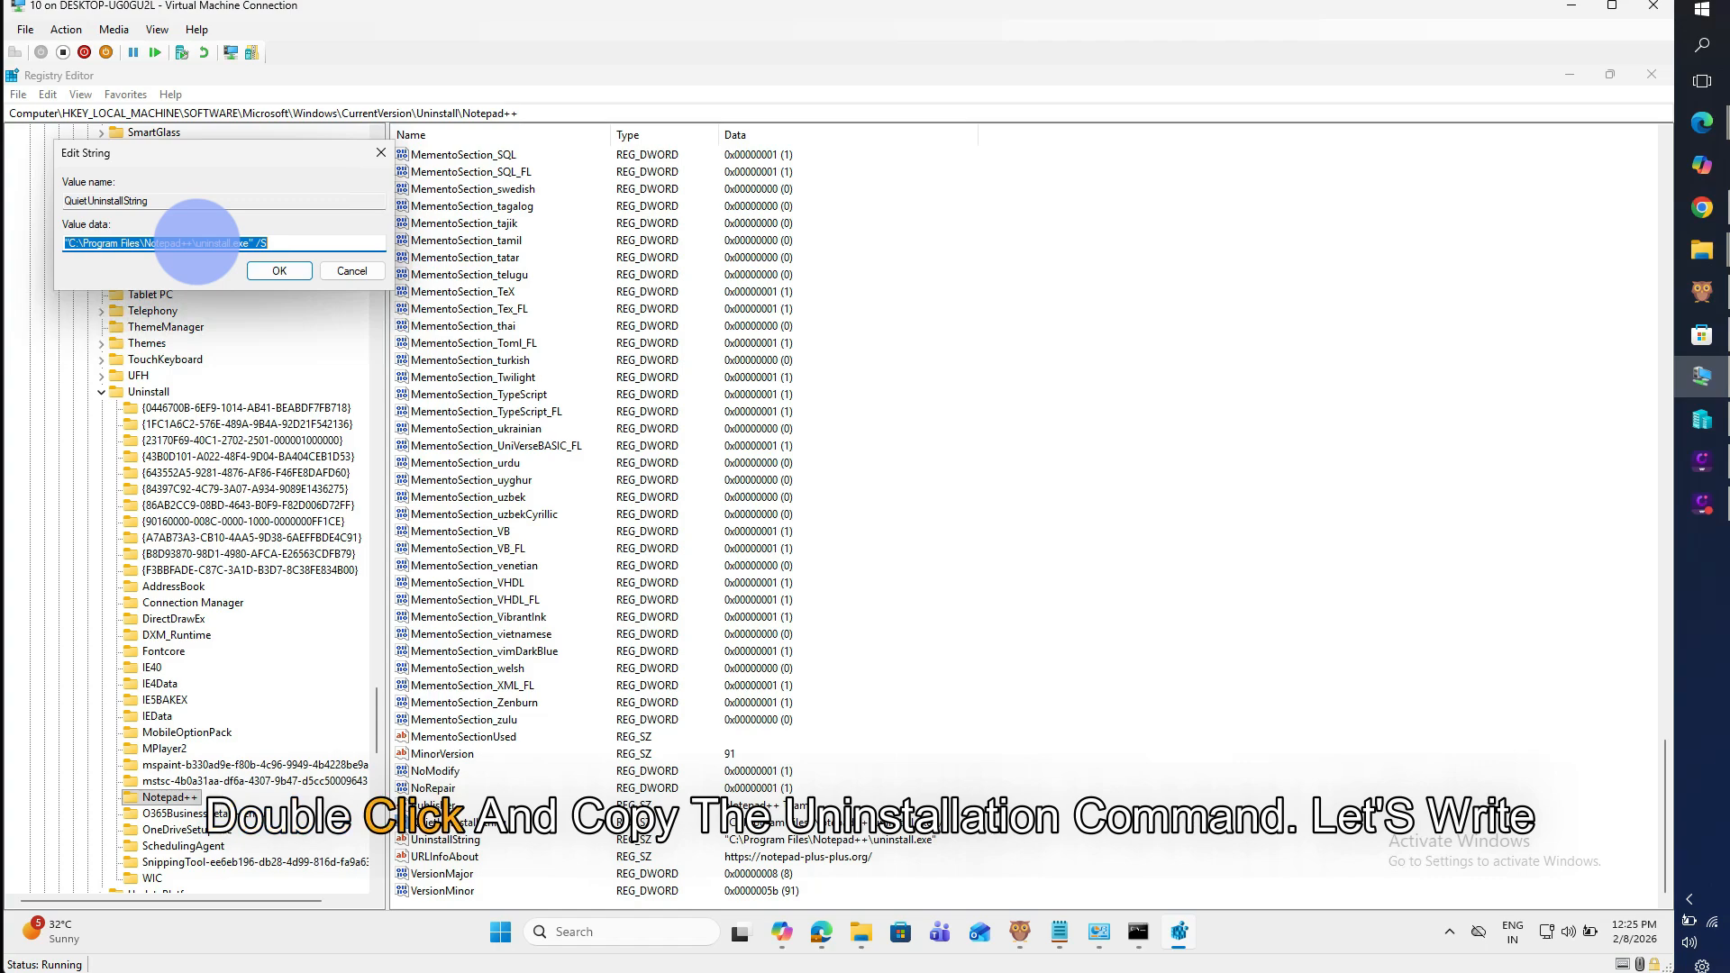
click(1141, 935)
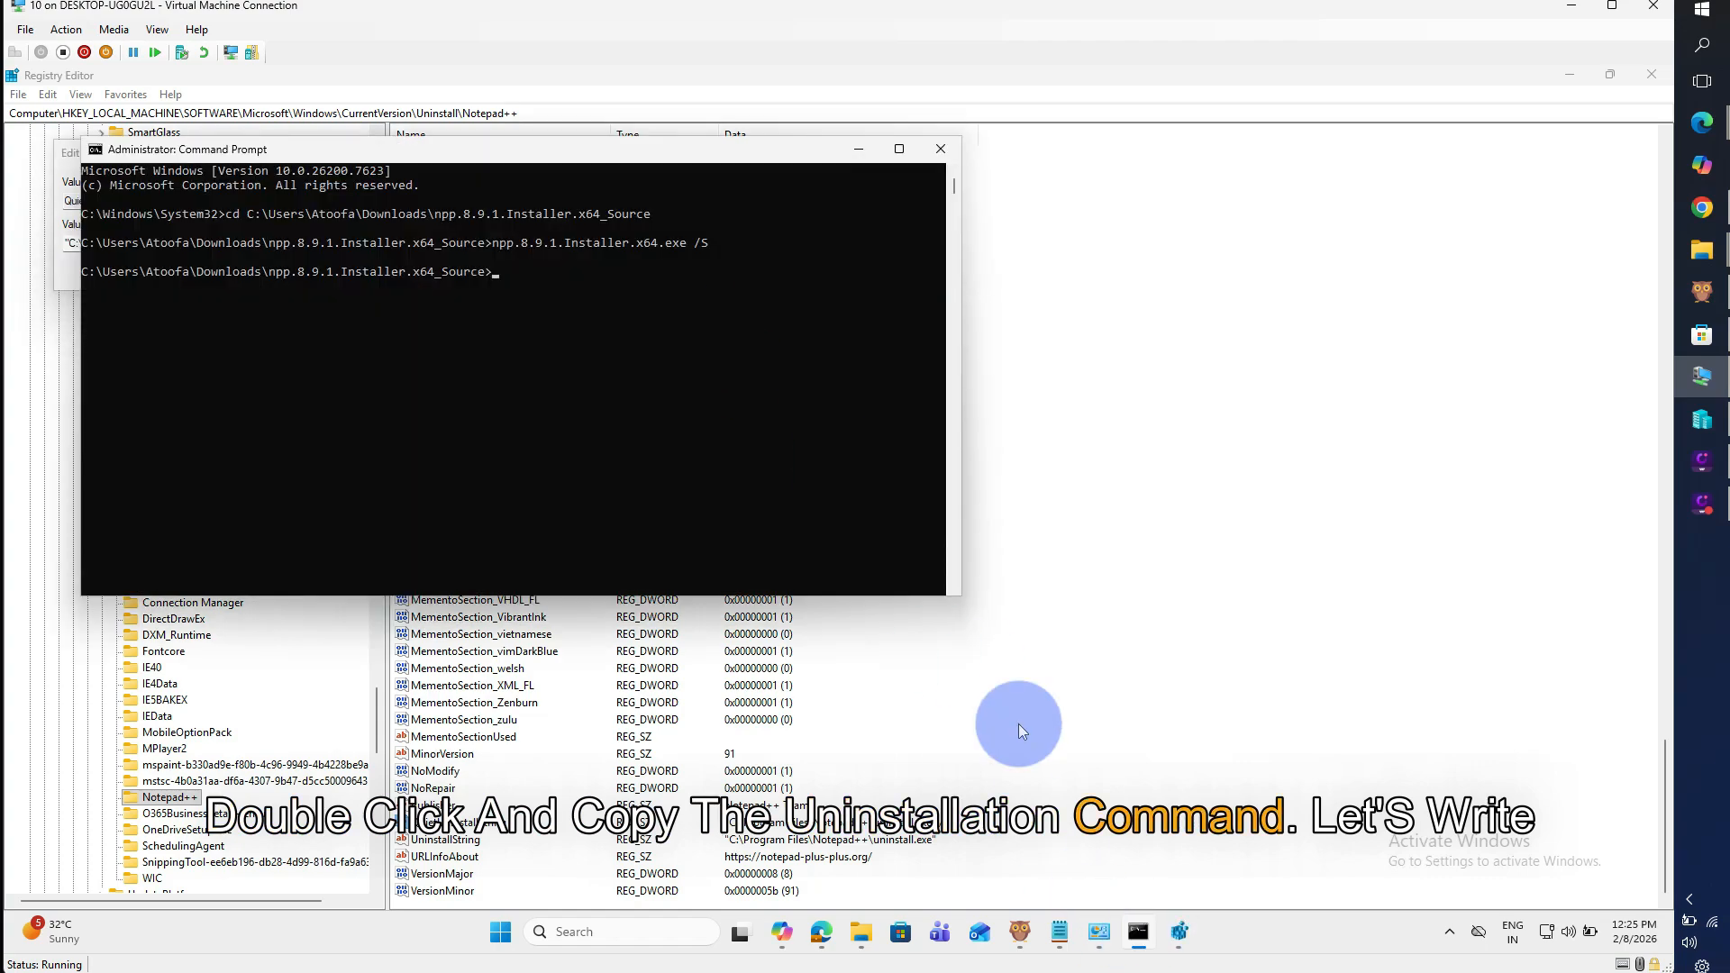
click(1059, 932)
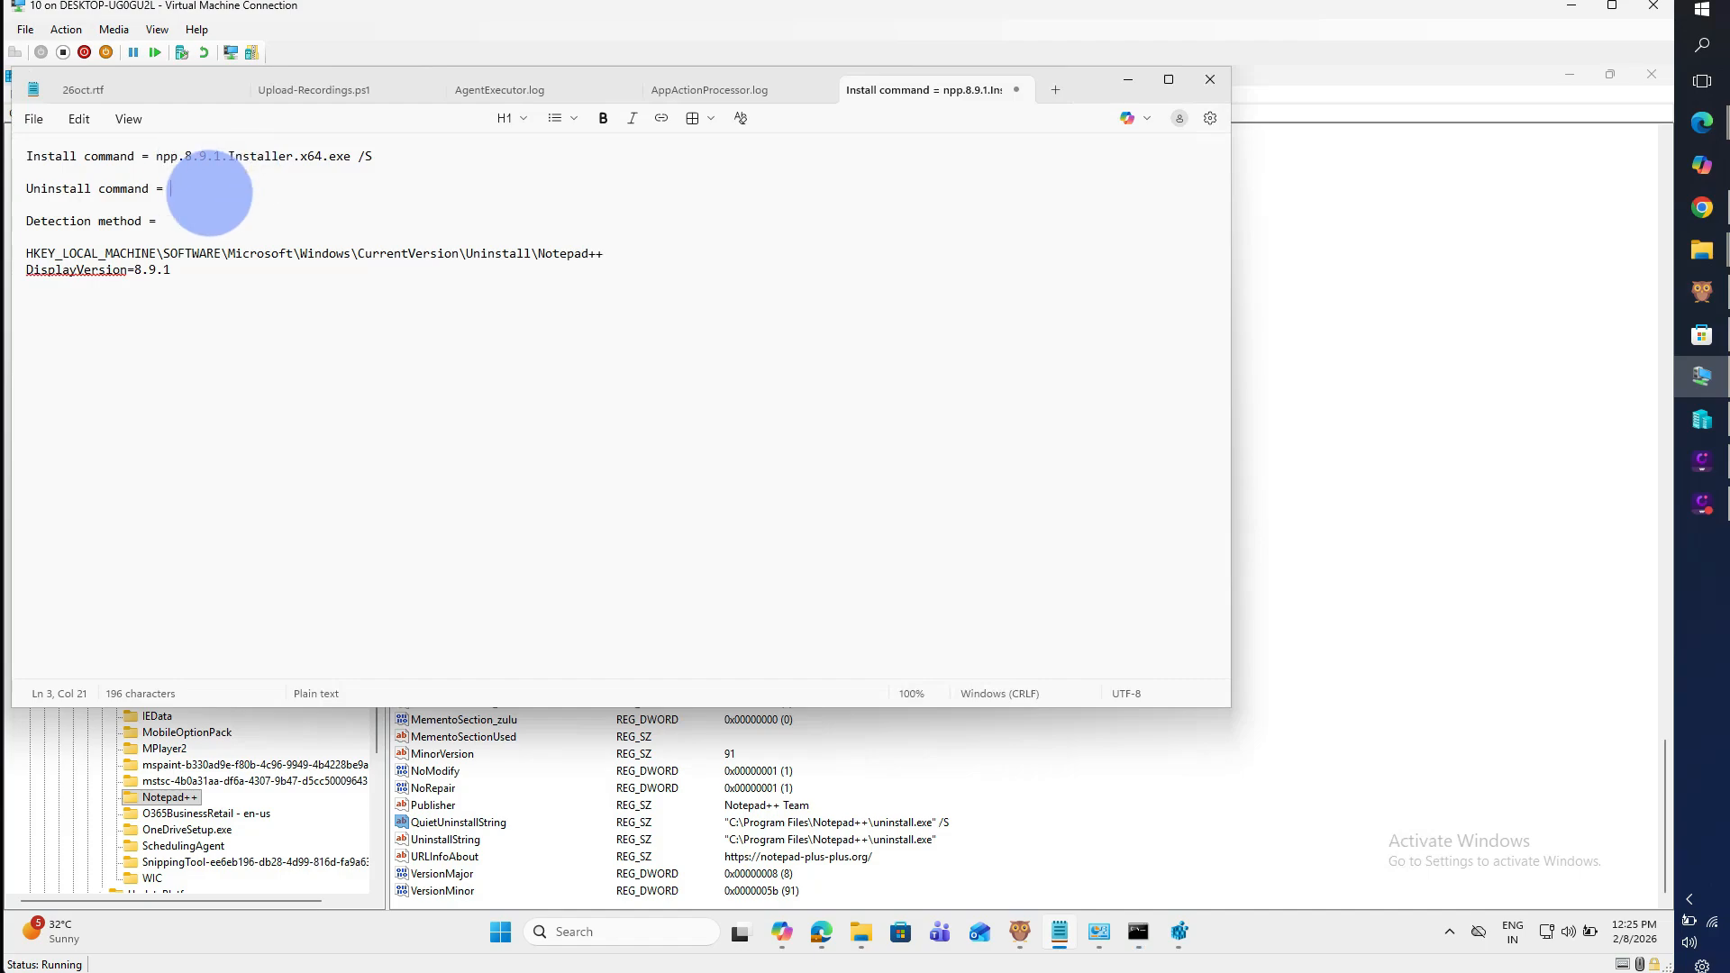
click(1602, 11)
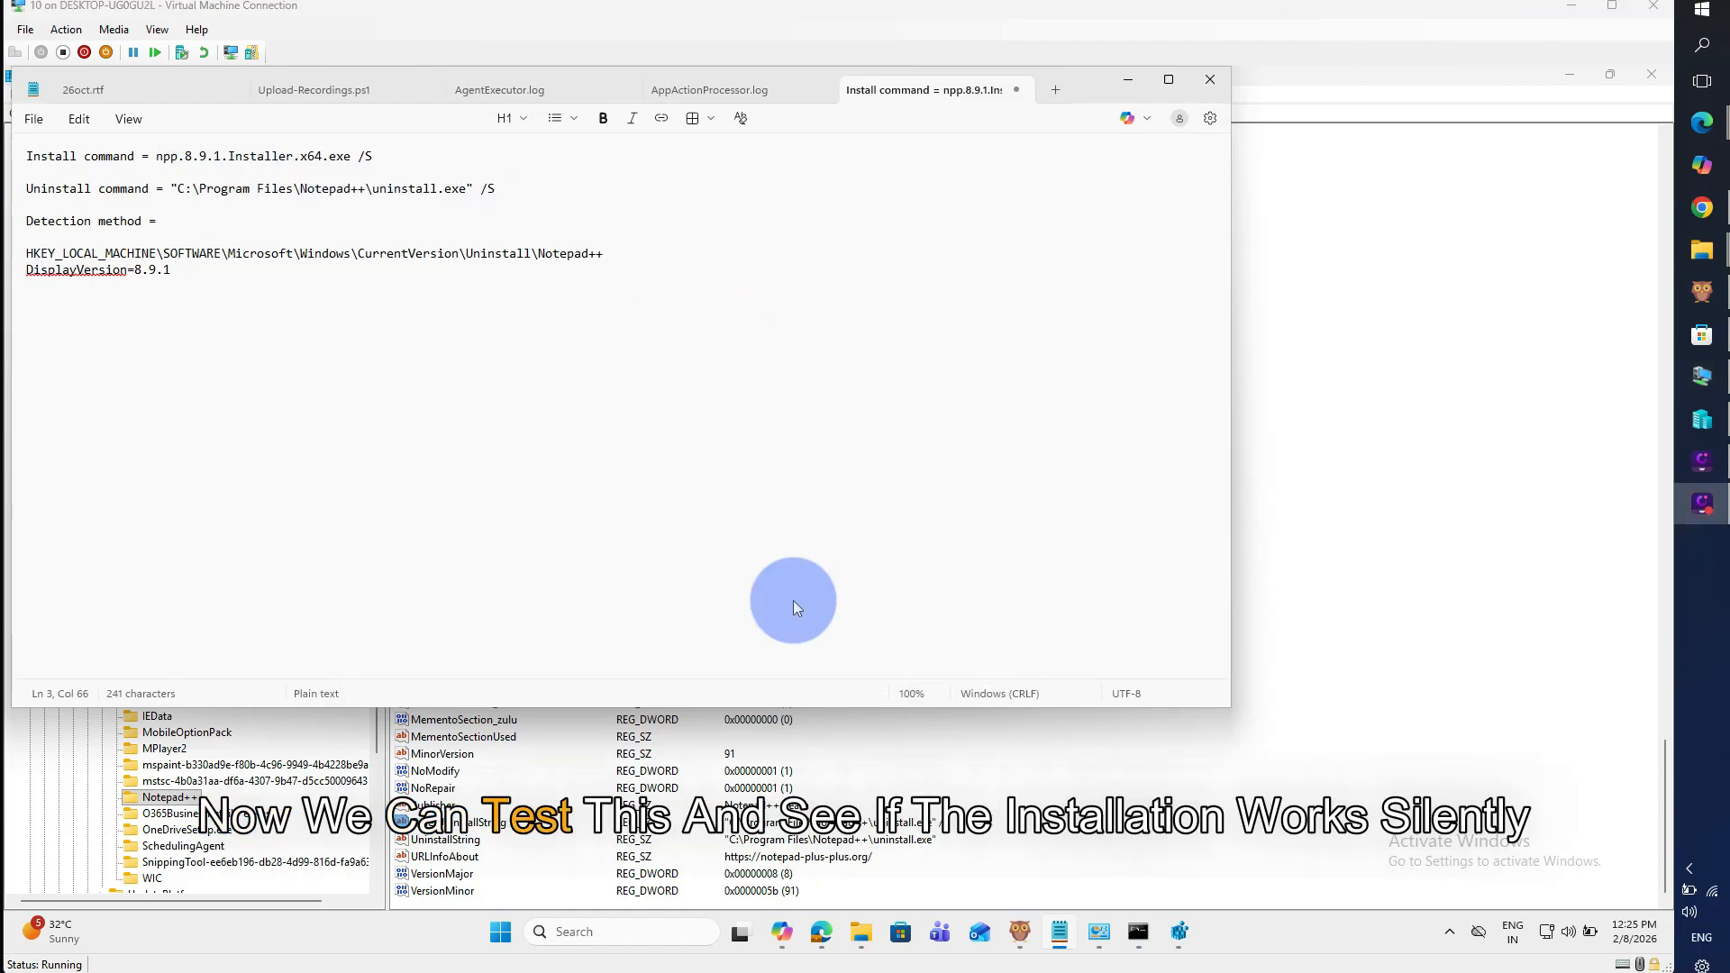
Run "C:\Program Files\Notepad++\uninstall.exe" /S in Command Prompt, then refresh Programs and Features to check for Notepad++
click(1138, 931)
key(ctrl+v)
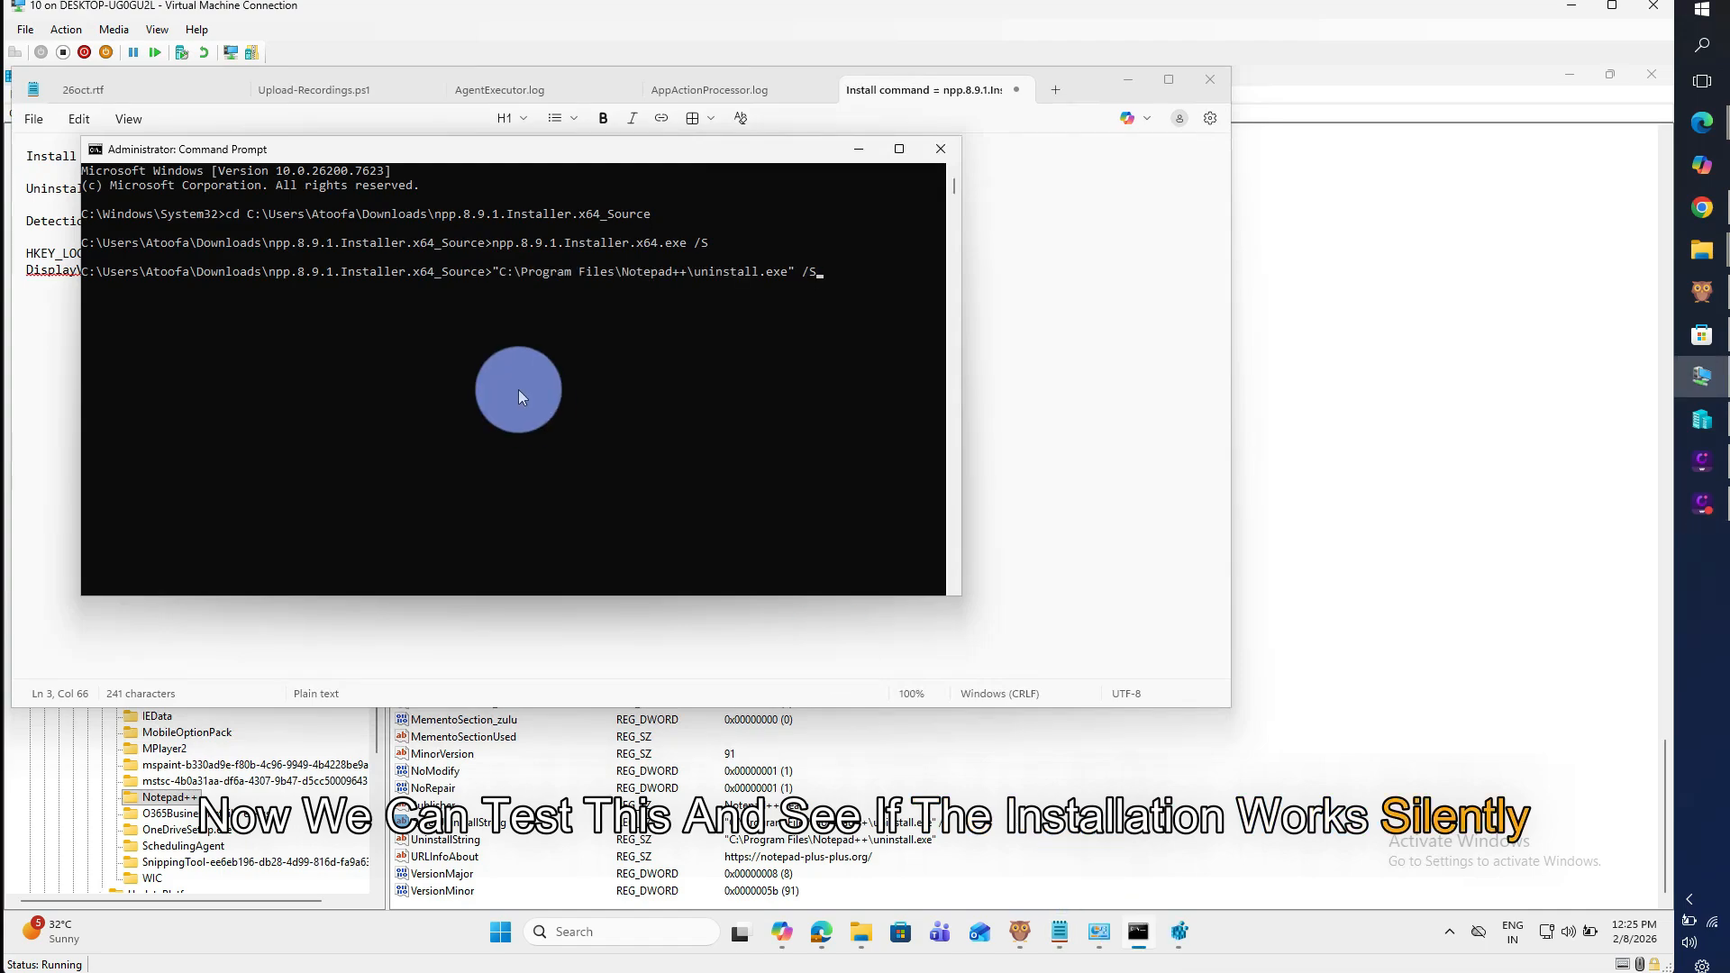
key(Return)
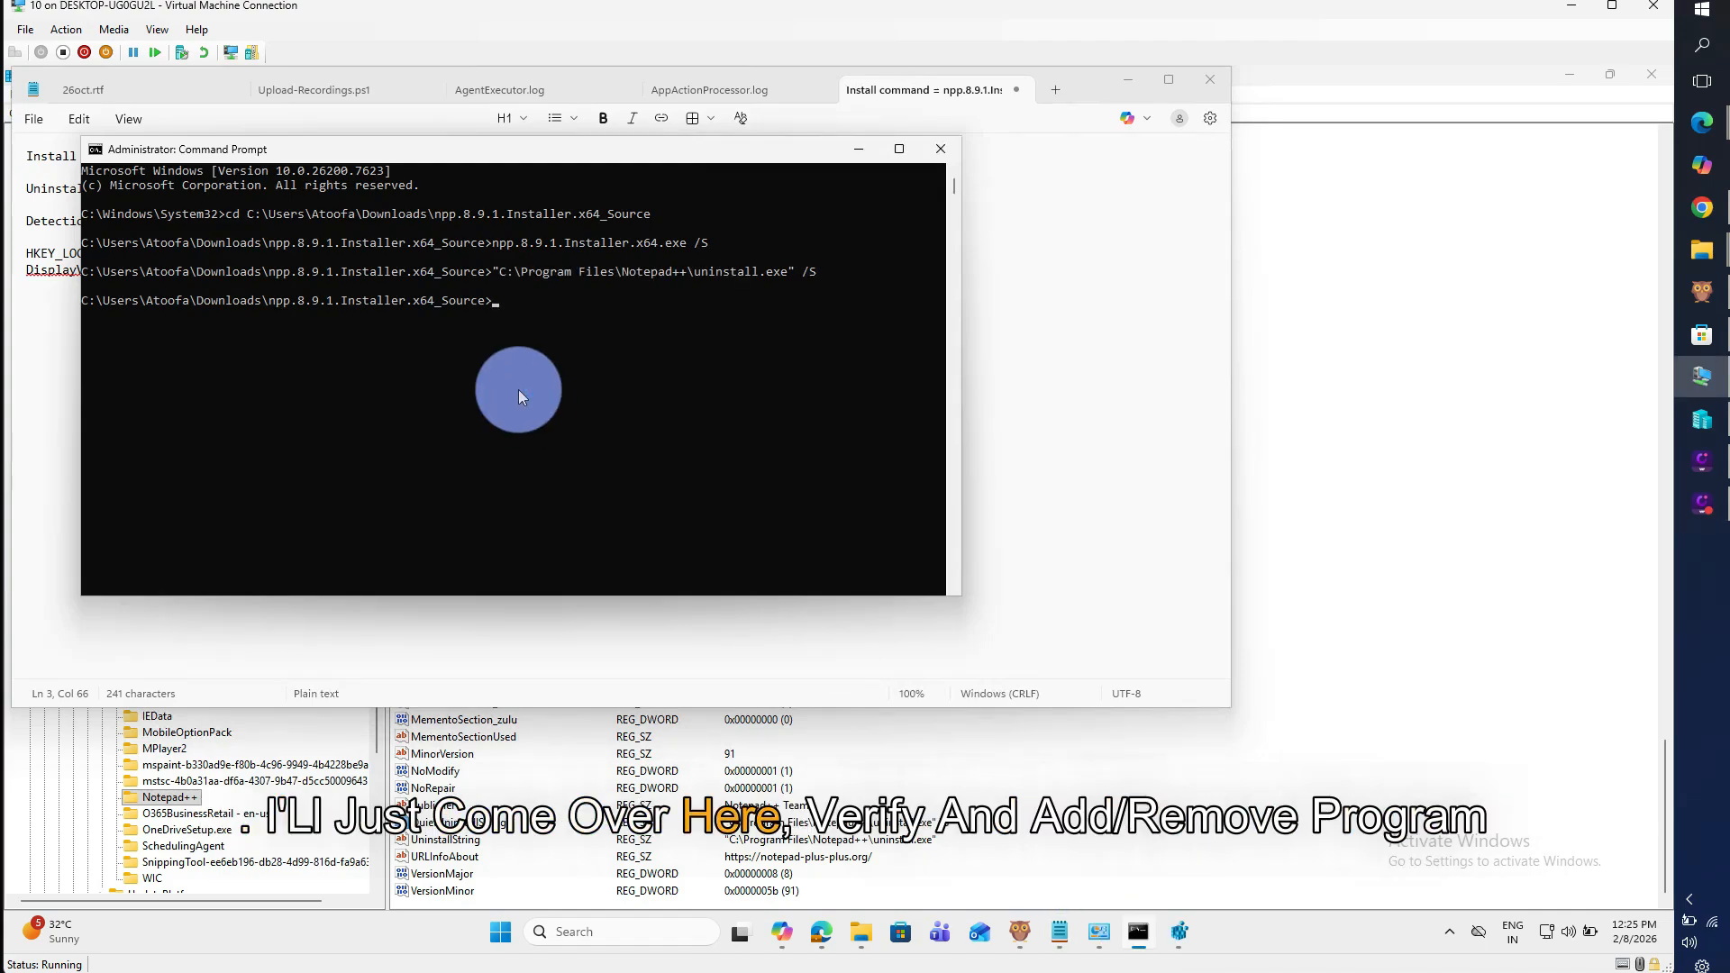
click(1095, 931)
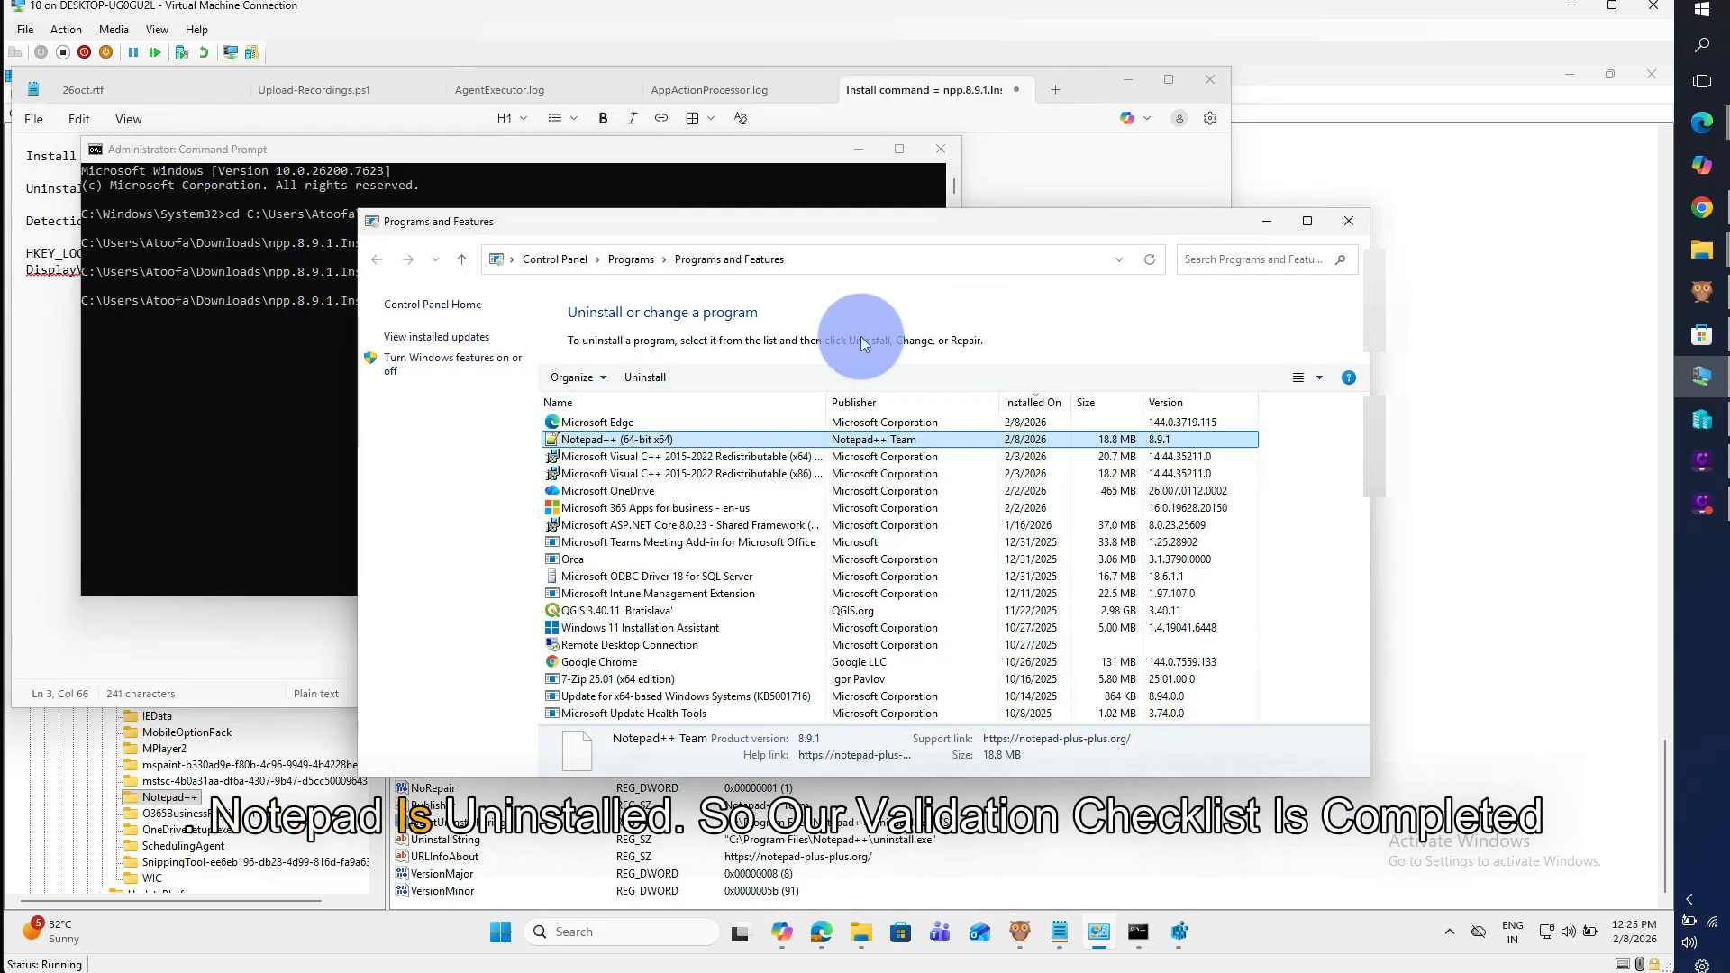
click(1149, 263)
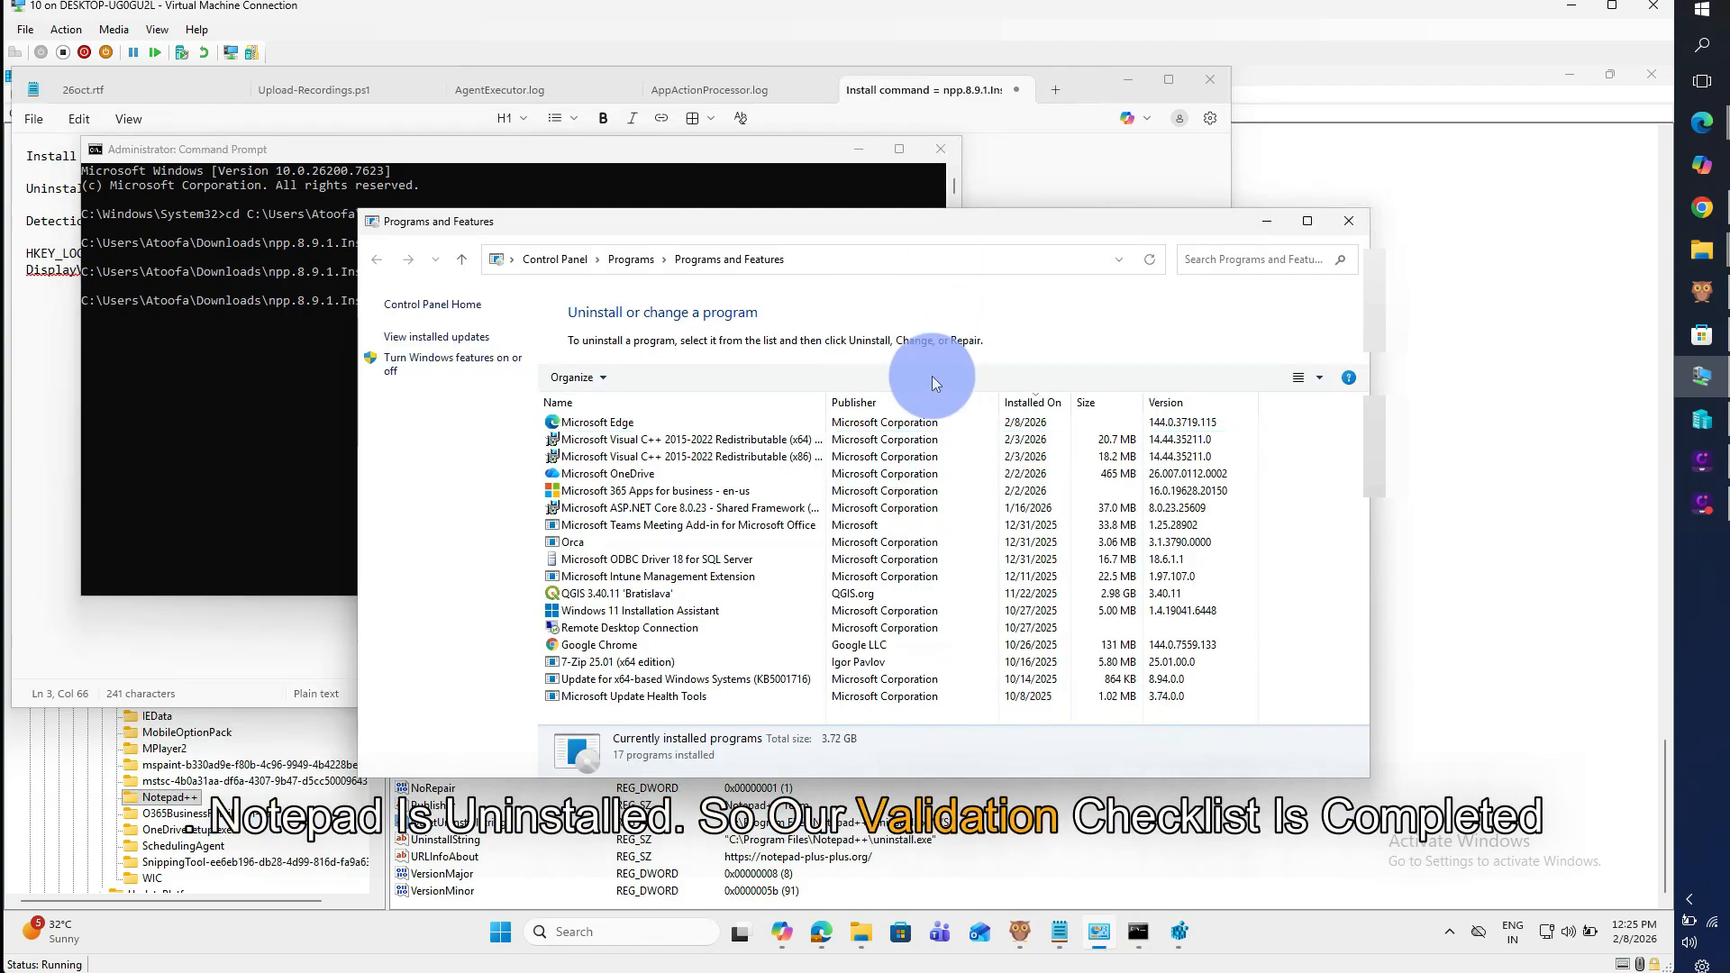
click(1619, 10)
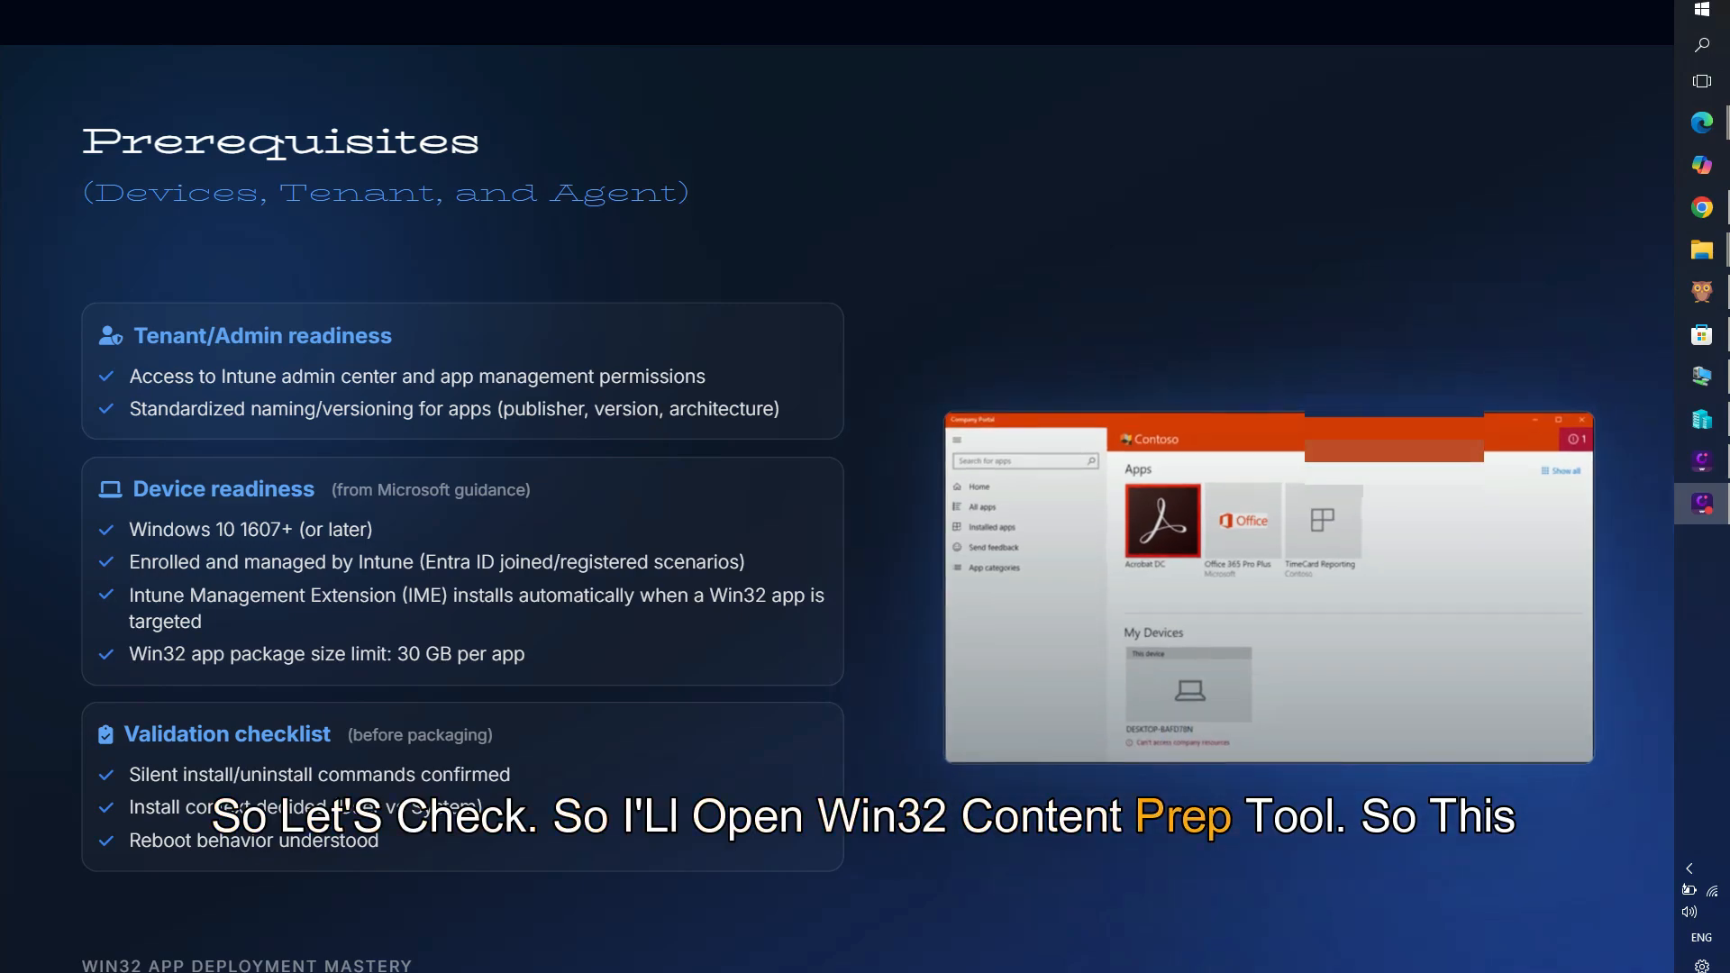
click(1081, 899)
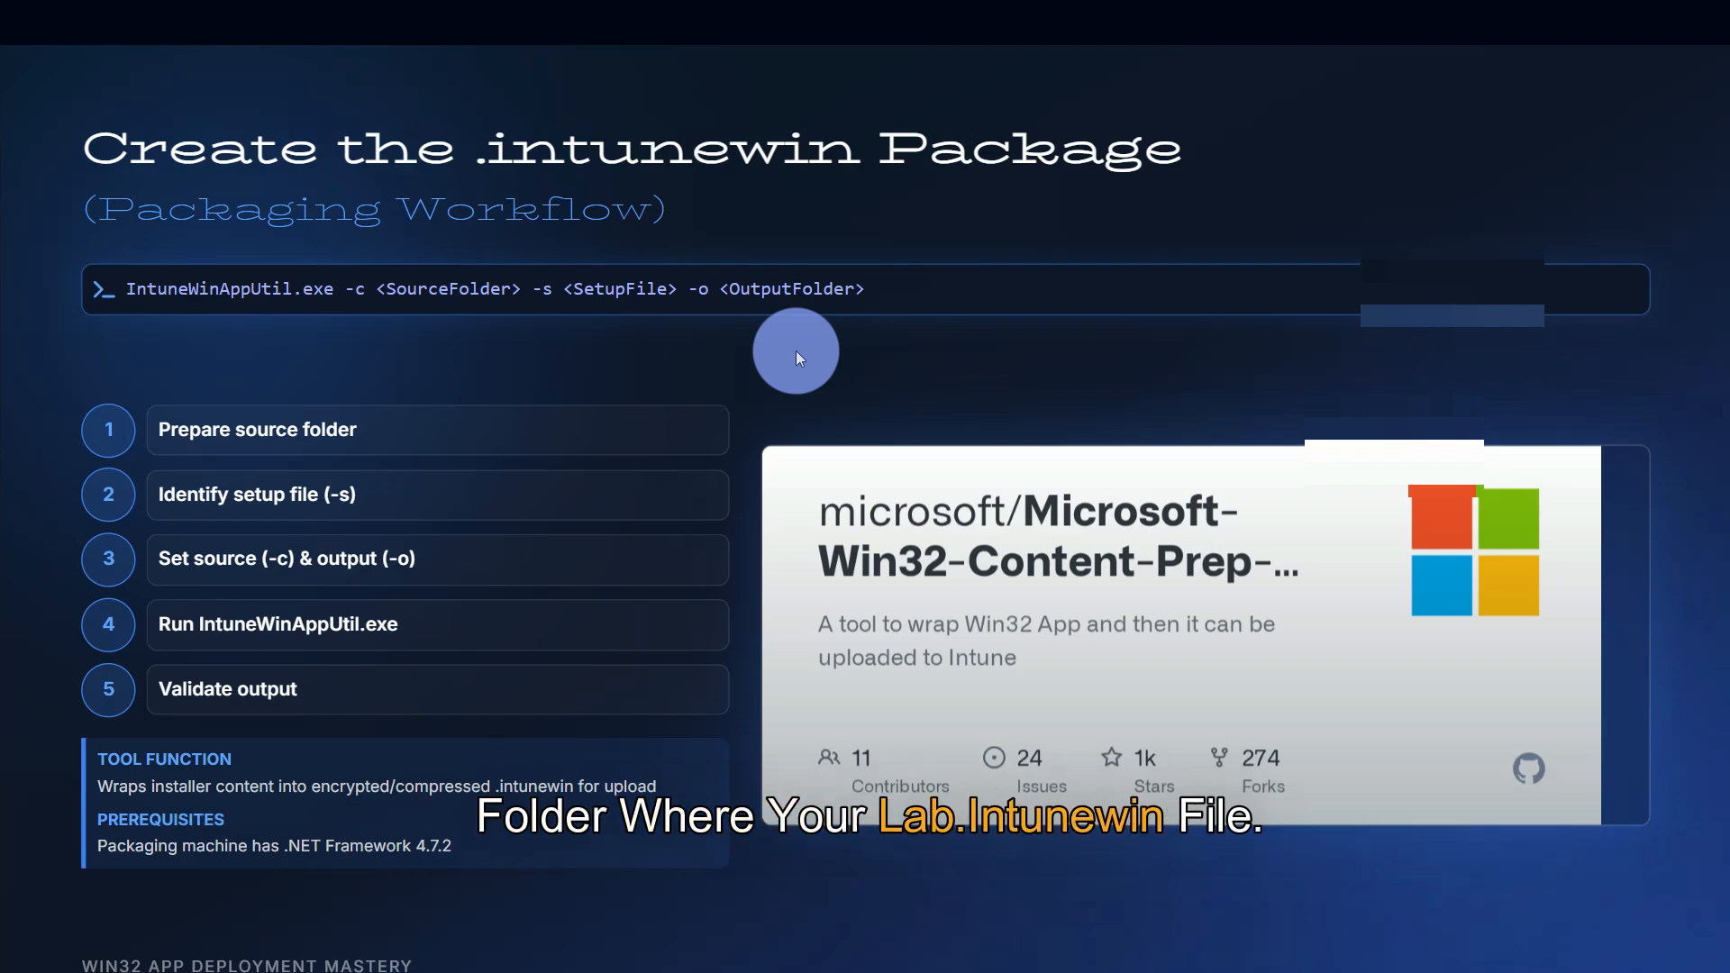
click(1624, 14)
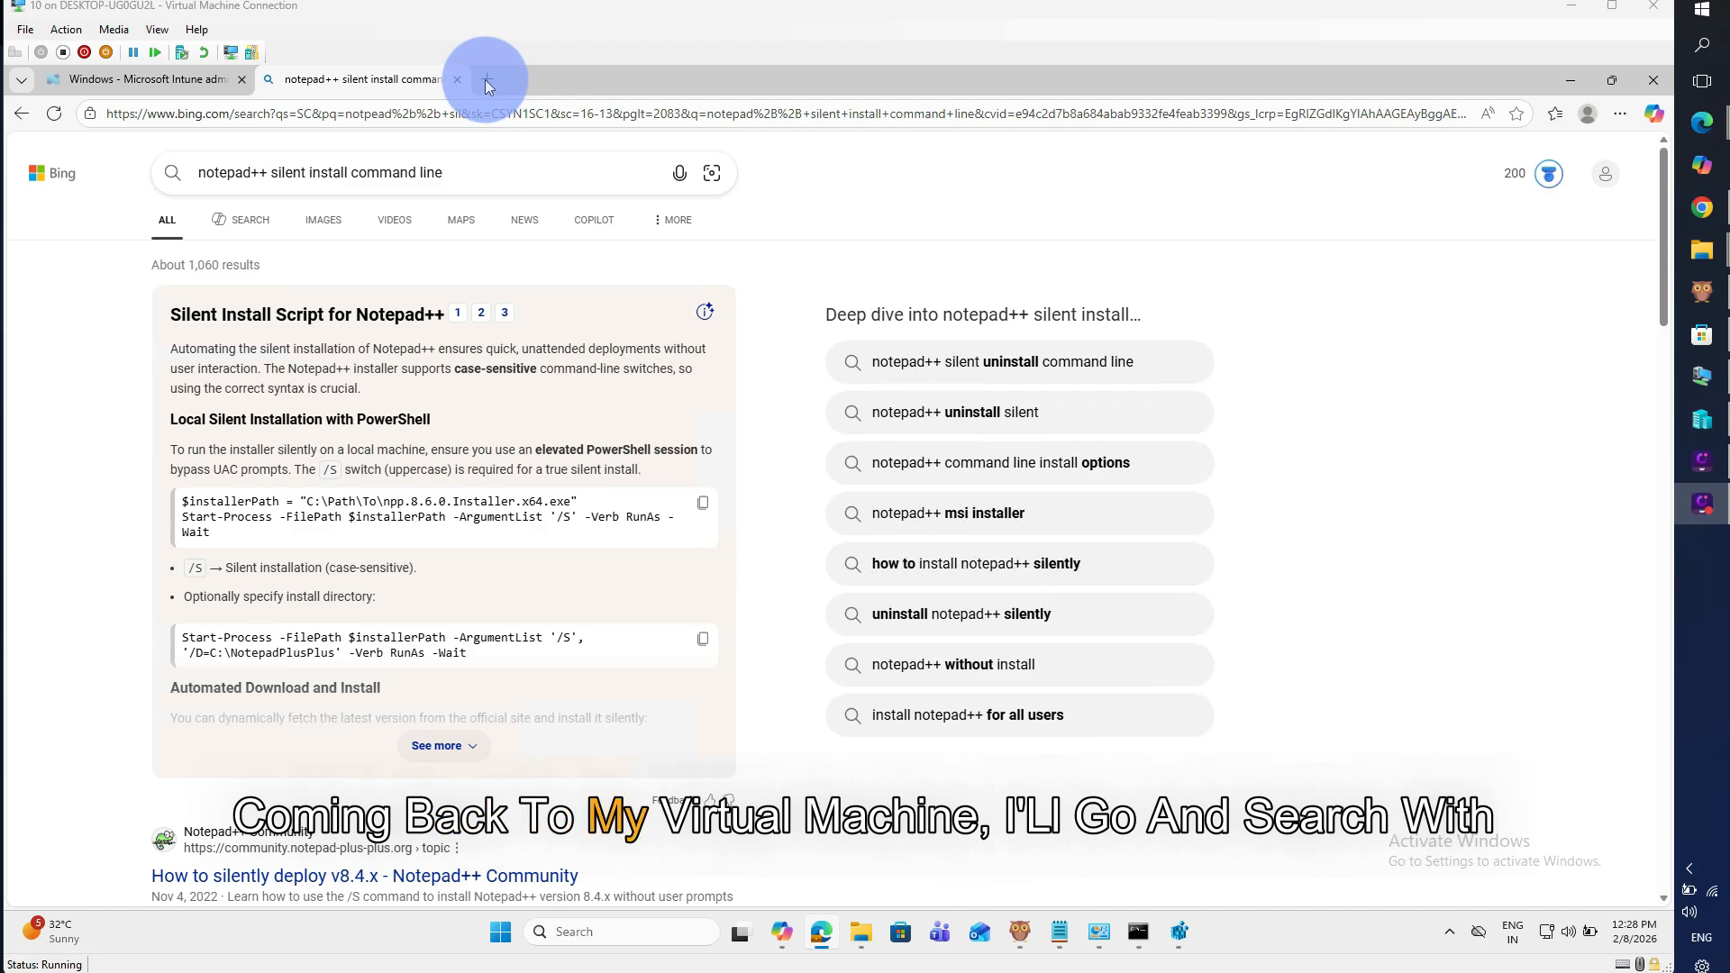
Search the web in a new browser tab for "intune win app util download"
click(486, 81)
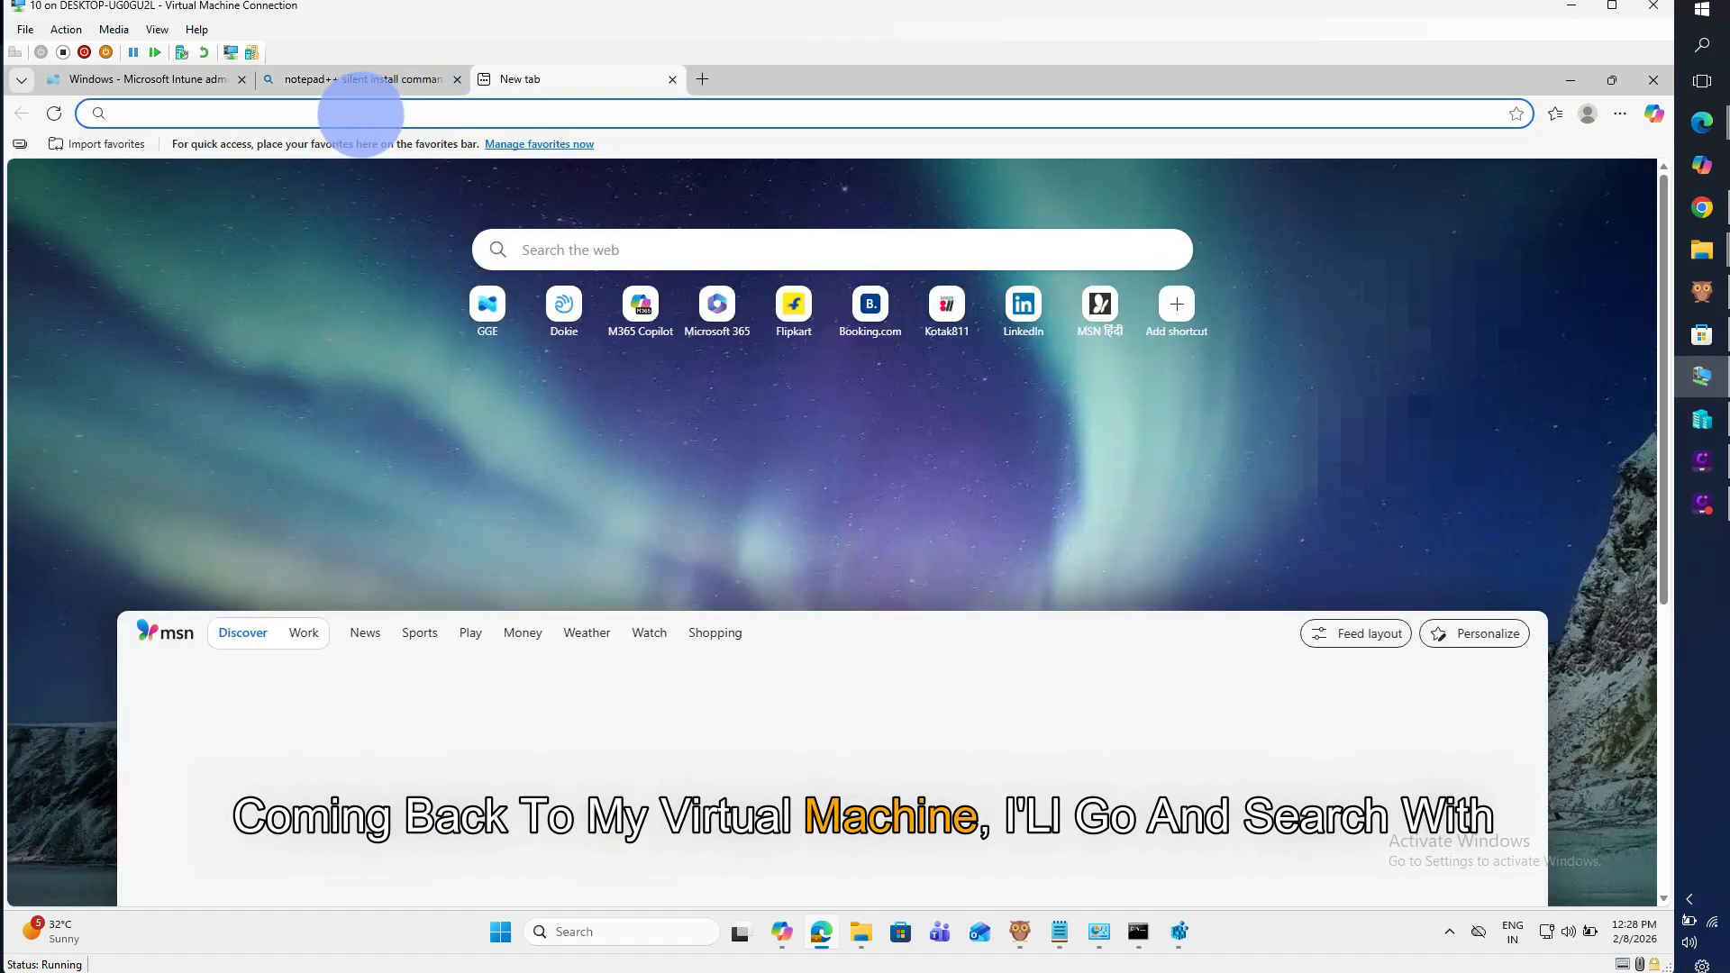
text(intune w)
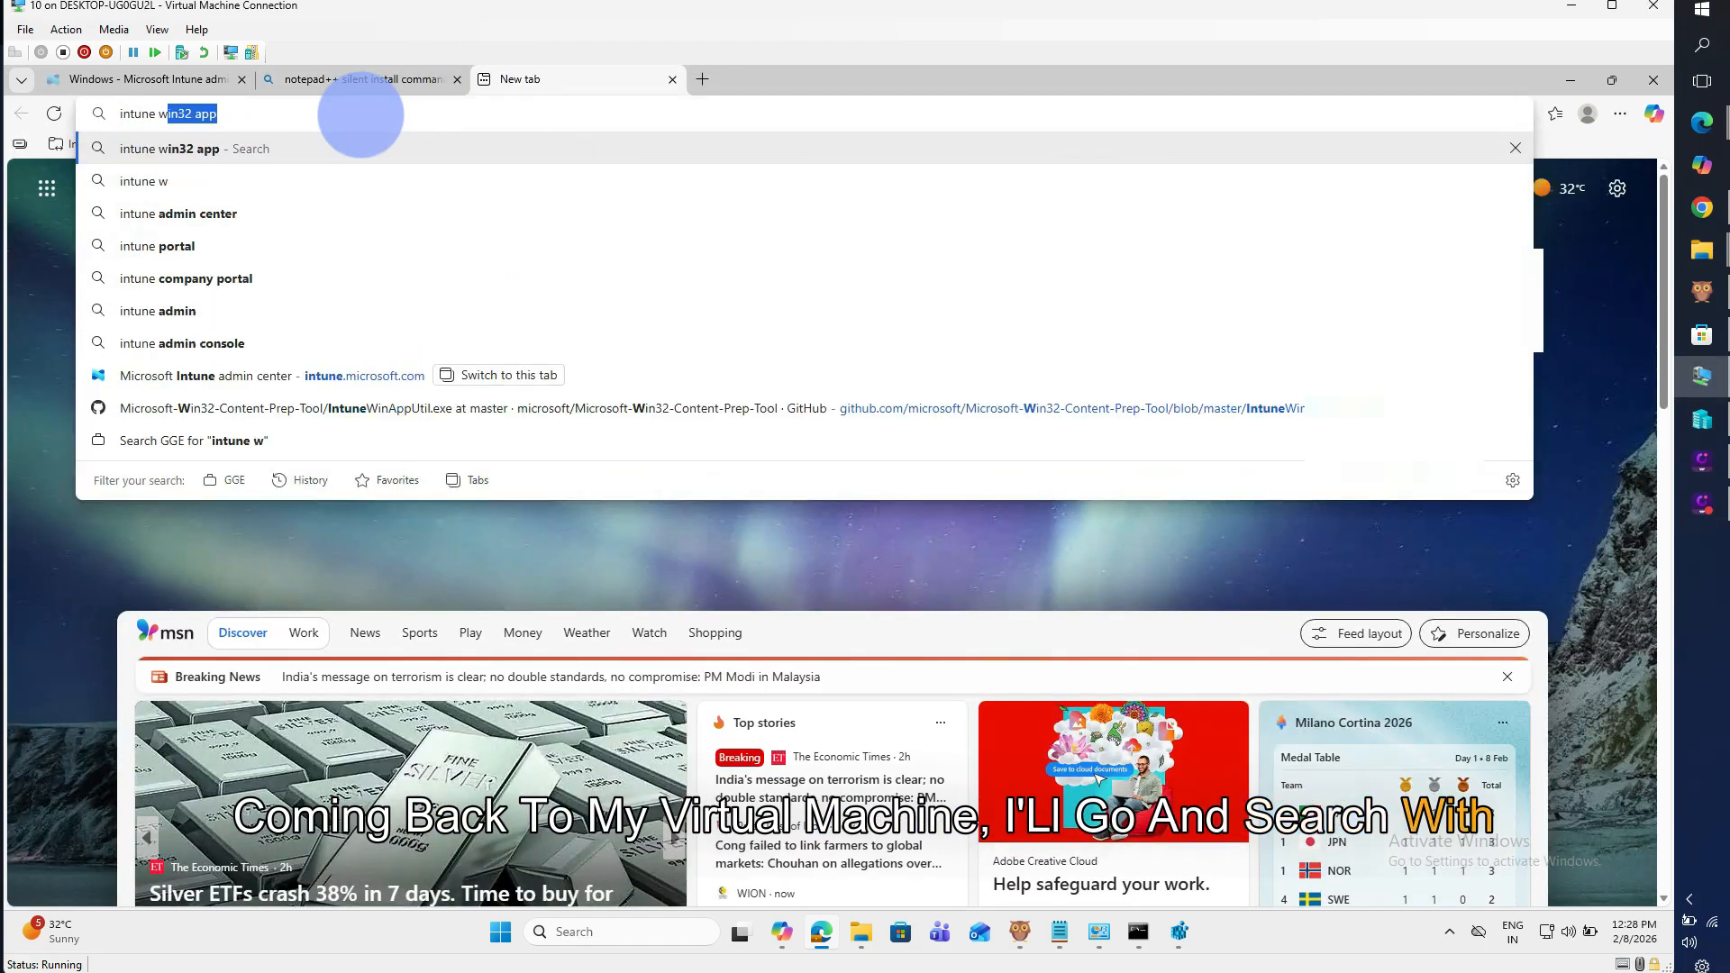
text(inapp util download)
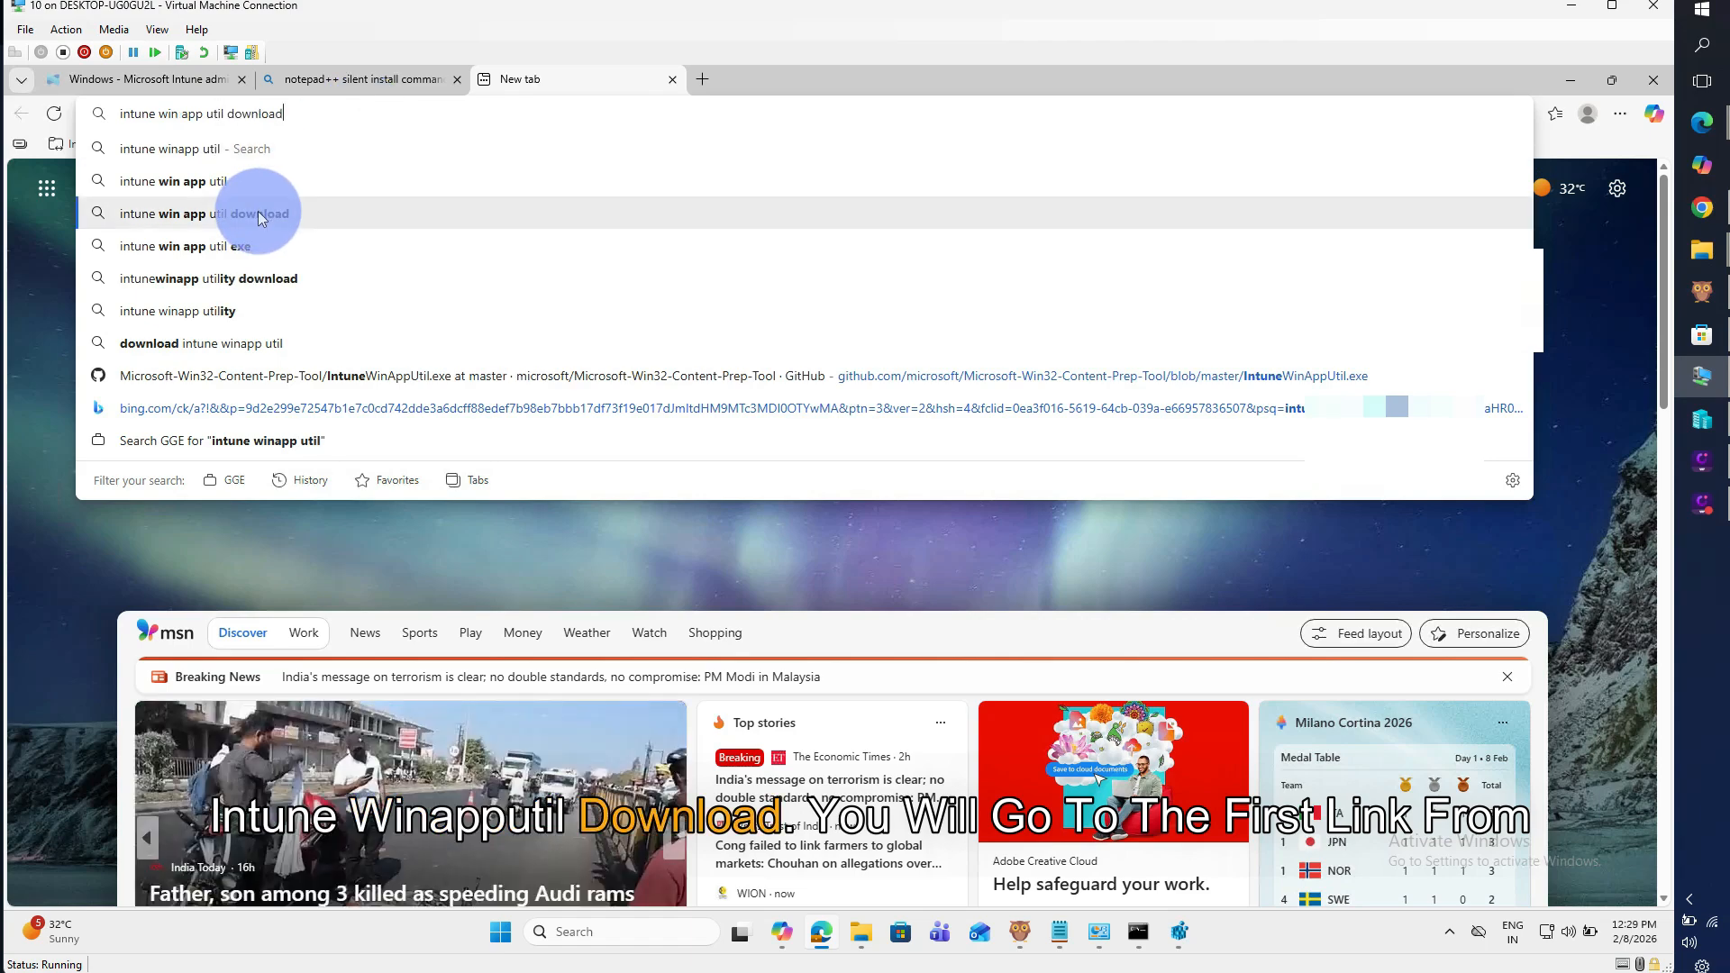
click(257, 213)
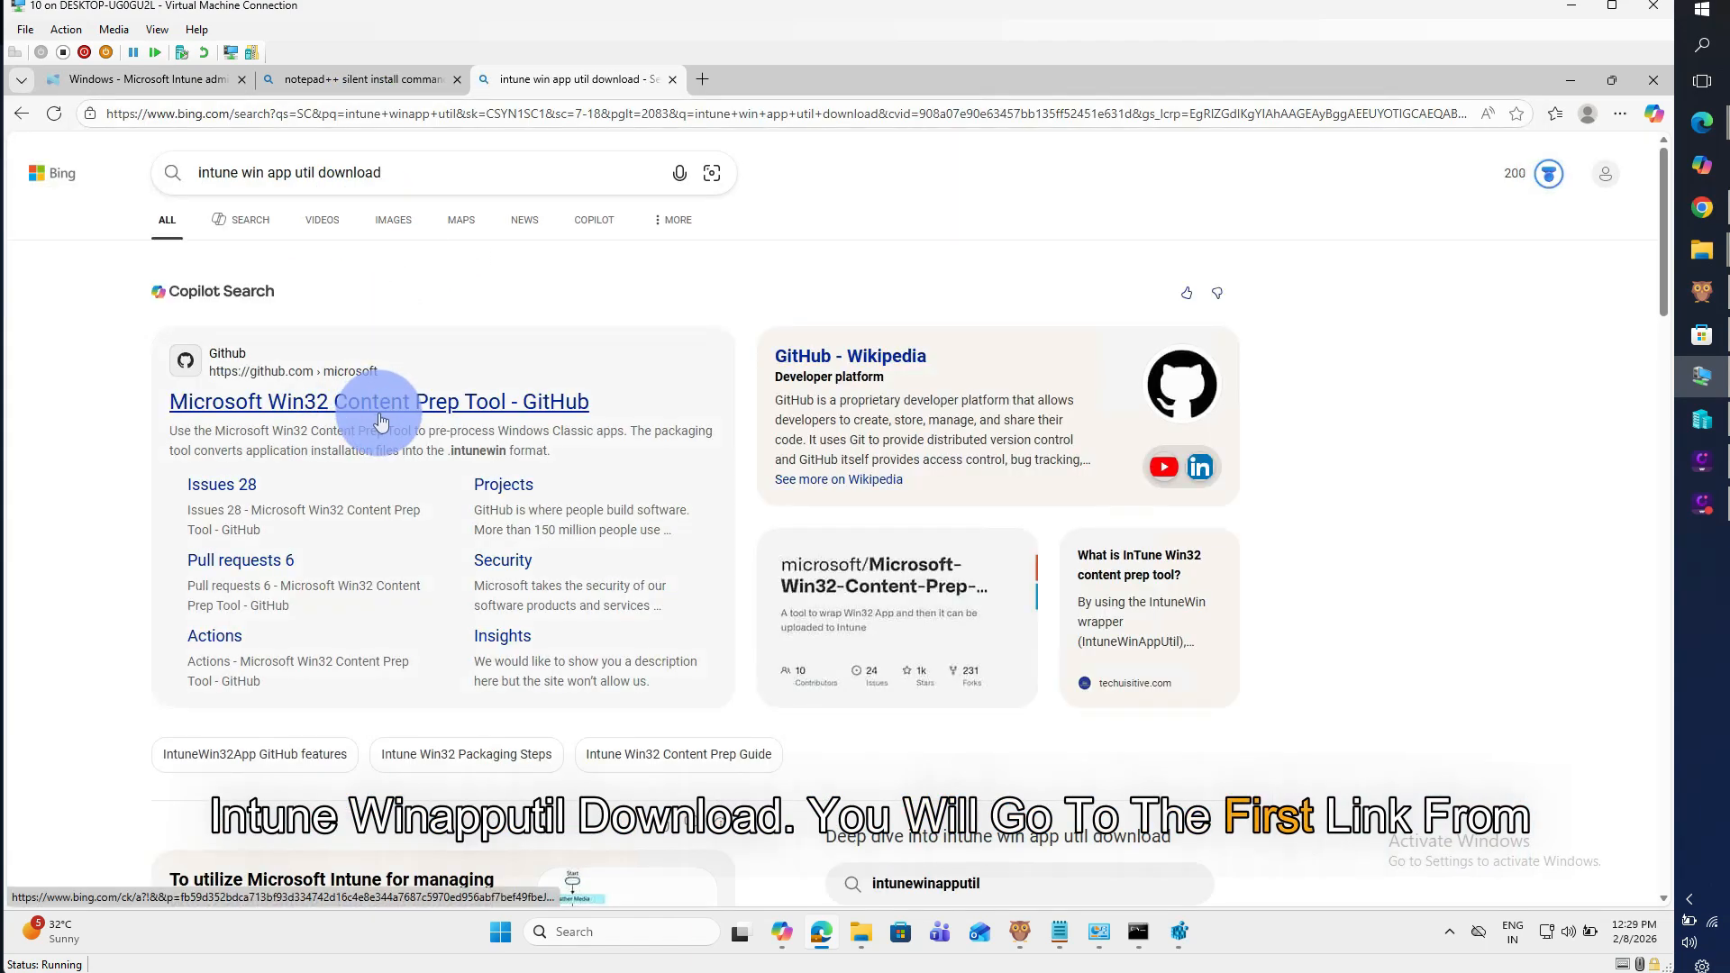
Open the Microsoft Win32 Content Prep Tool repository on GitHub and download IntuneWinAppUtil.exe
click(380, 420)
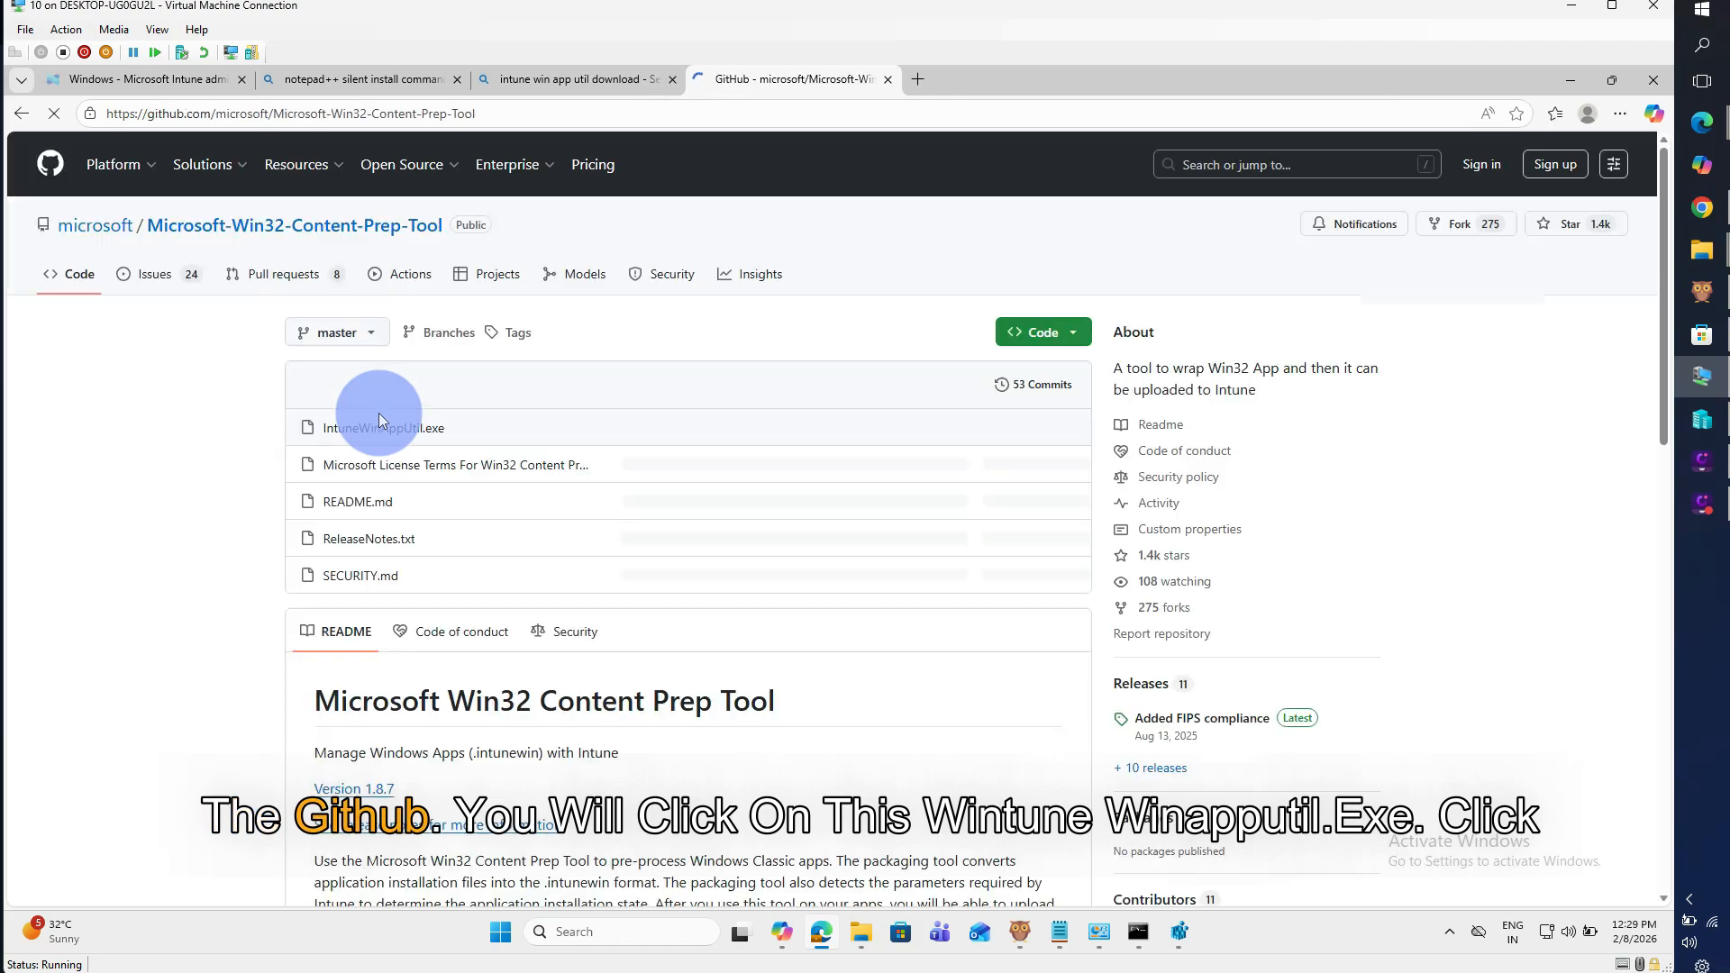
click(422, 439)
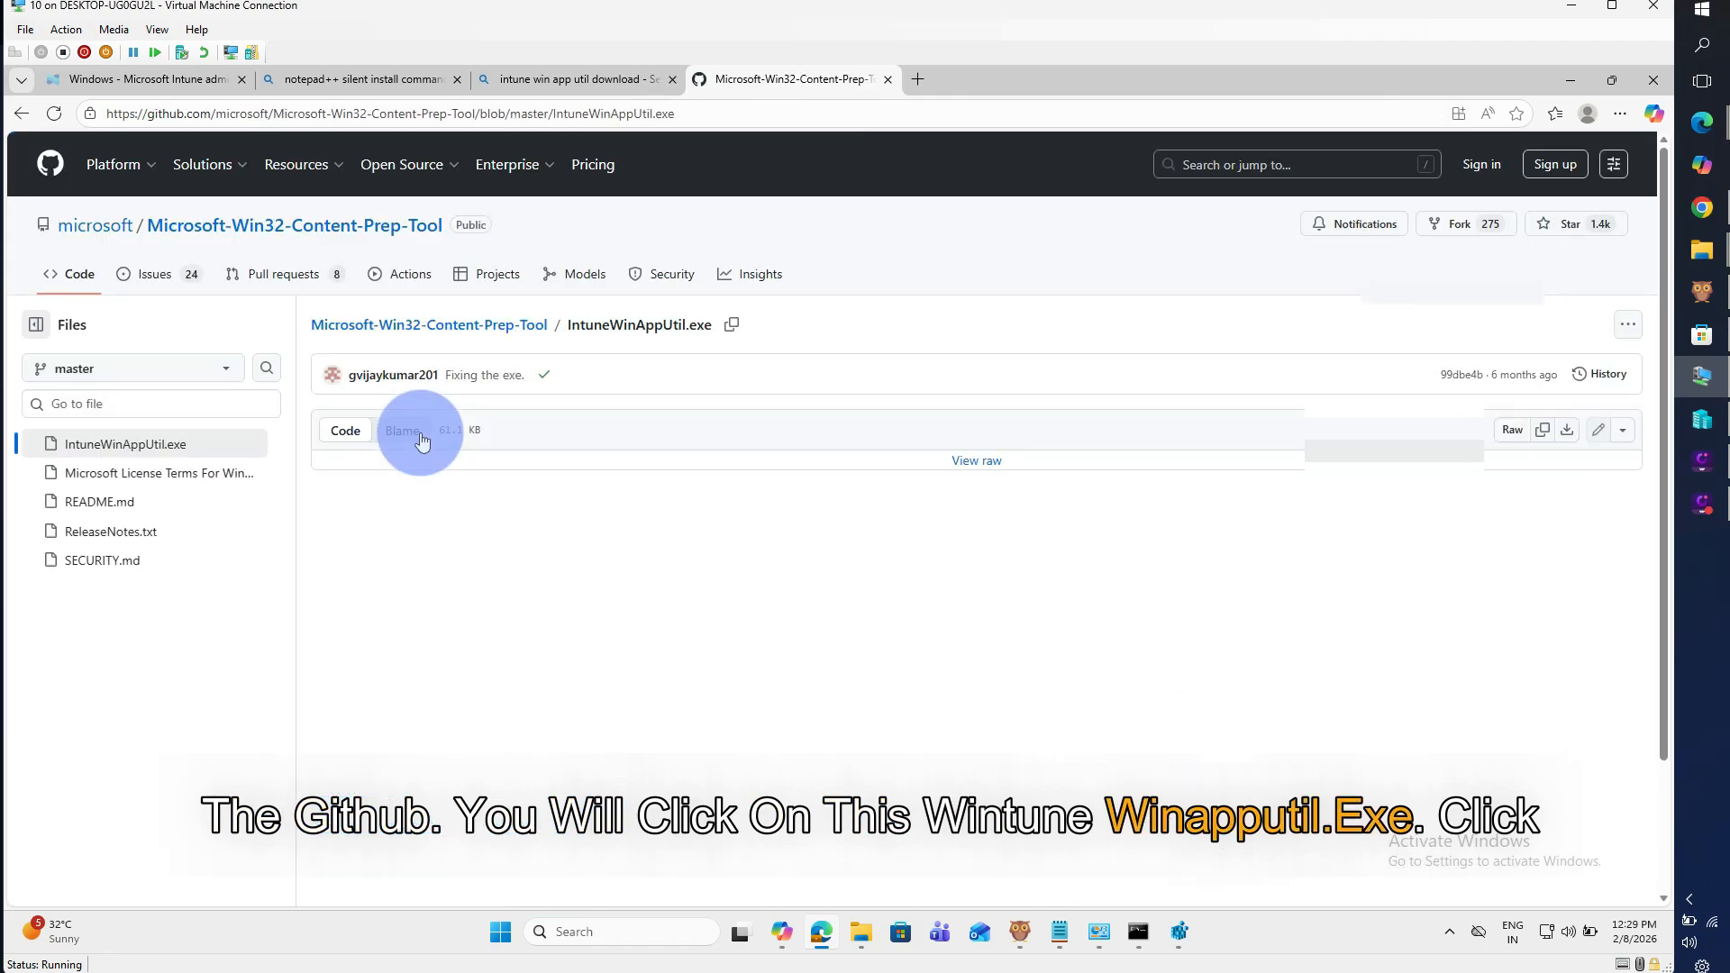
click(1567, 430)
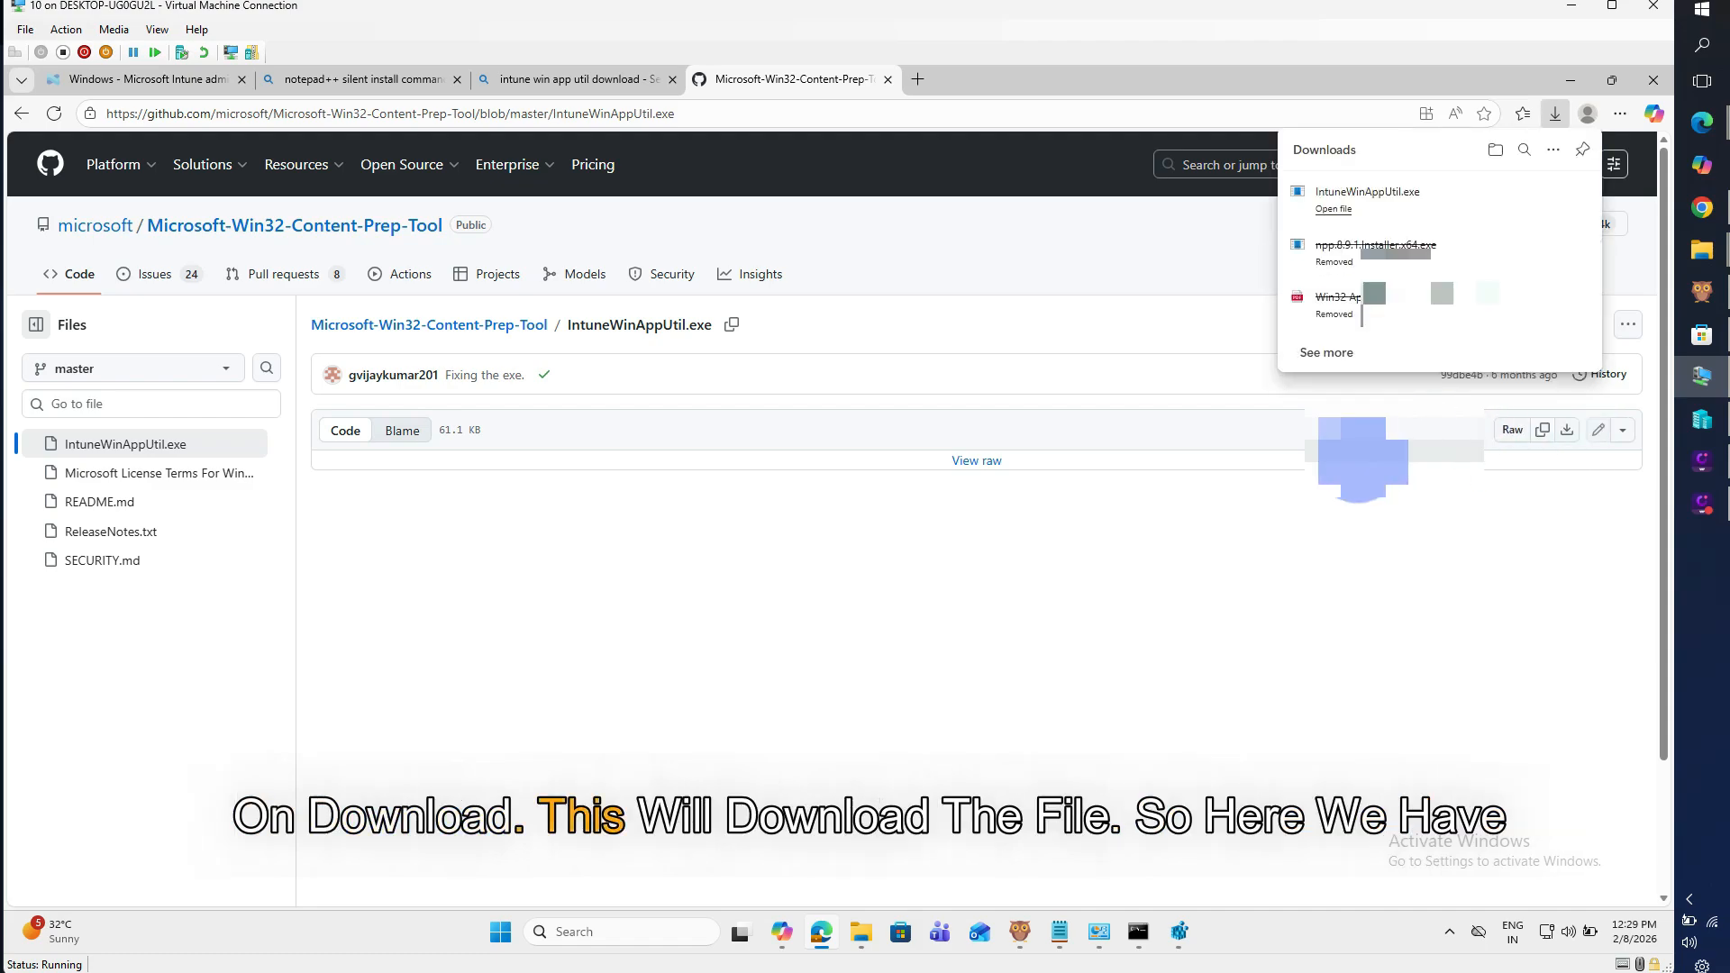
Show the downloaded IntuneWinAppUtil.exe in its folder and check the contents of npp.8.9.1.Installer.x64_Source, returning to Downloads
click(1556, 193)
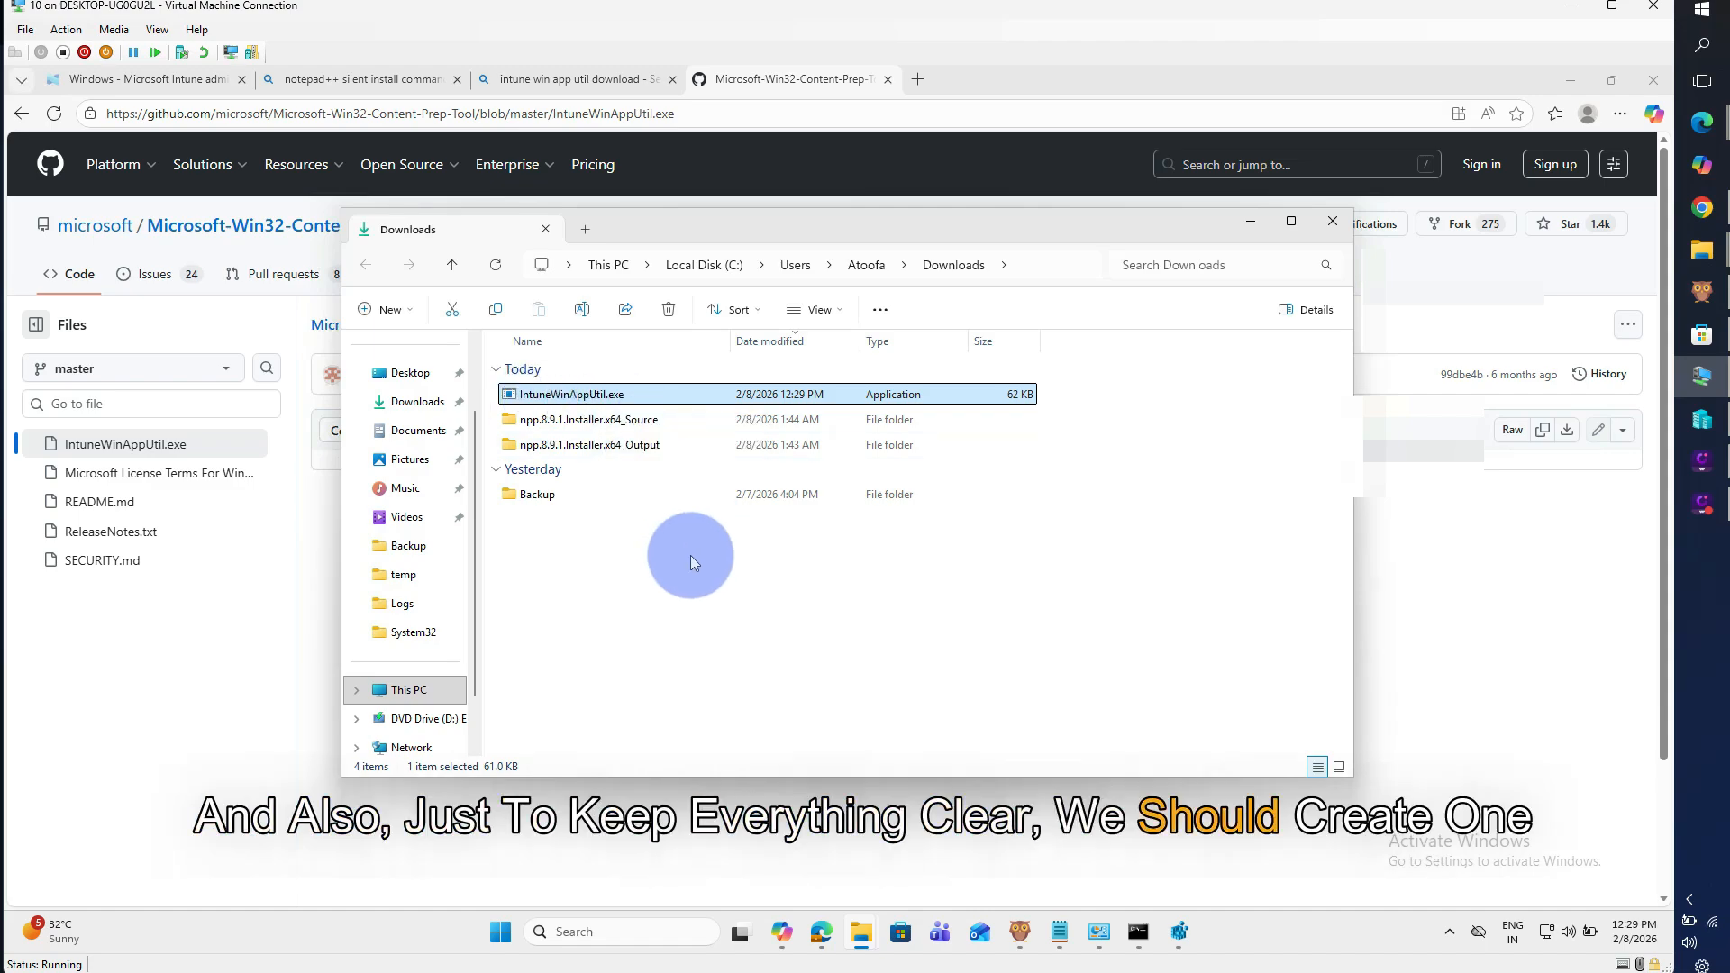
double_click(607, 423)
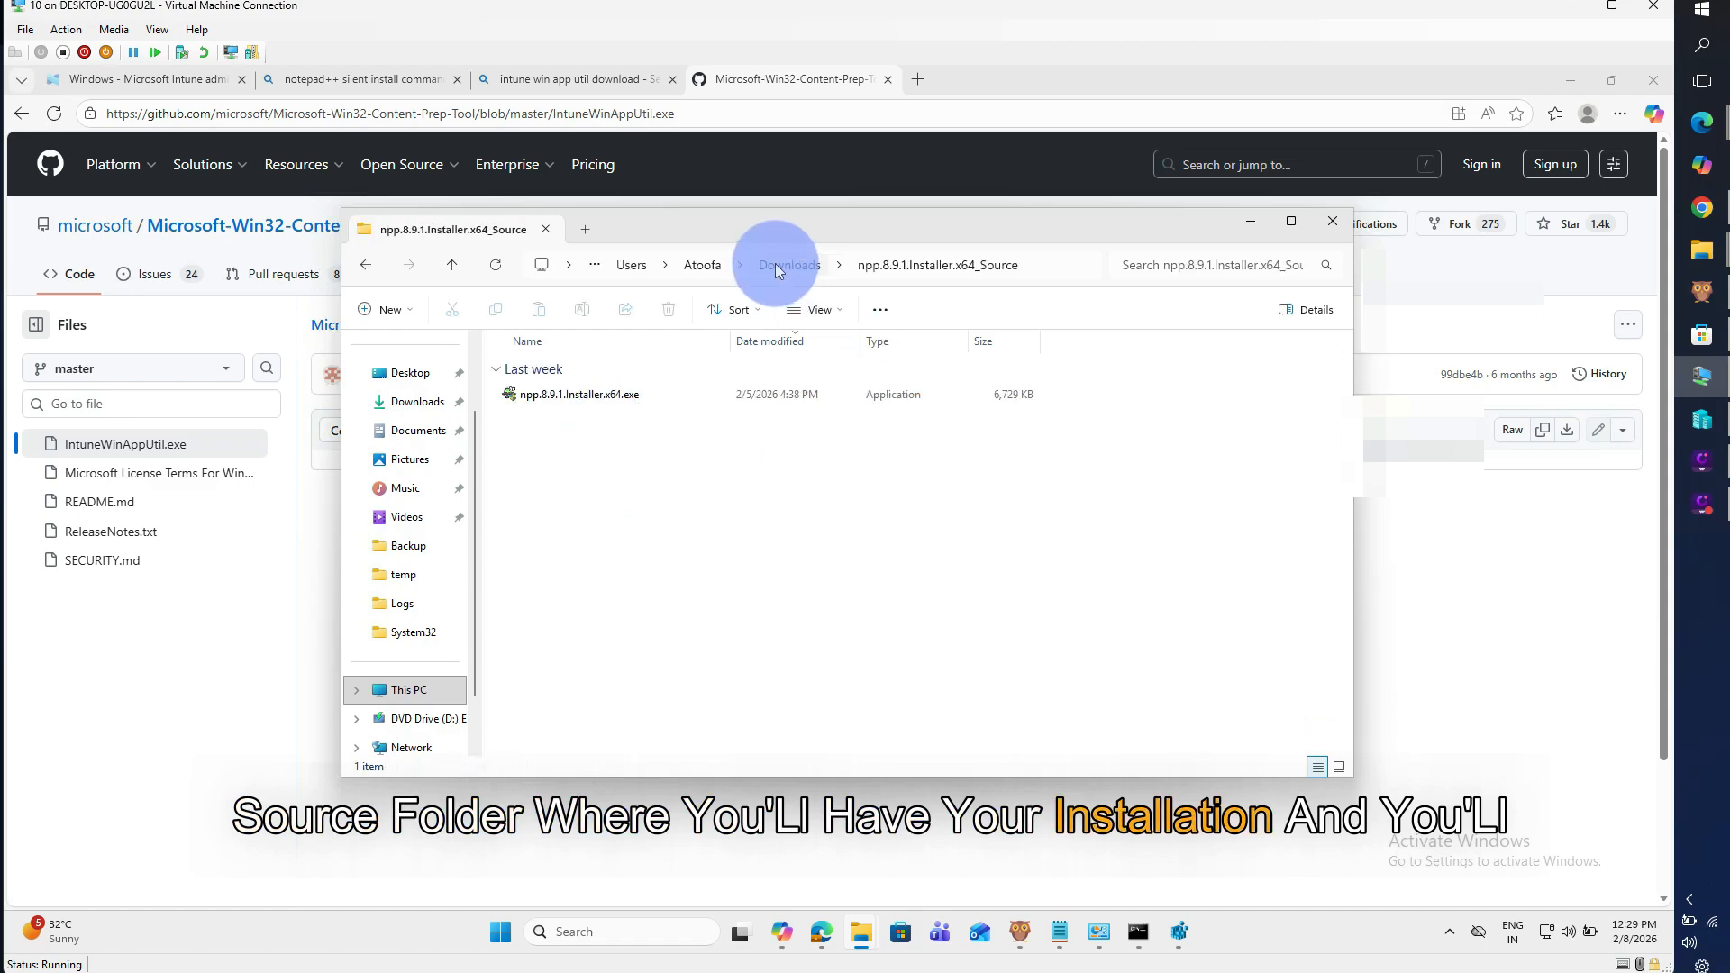
click(778, 268)
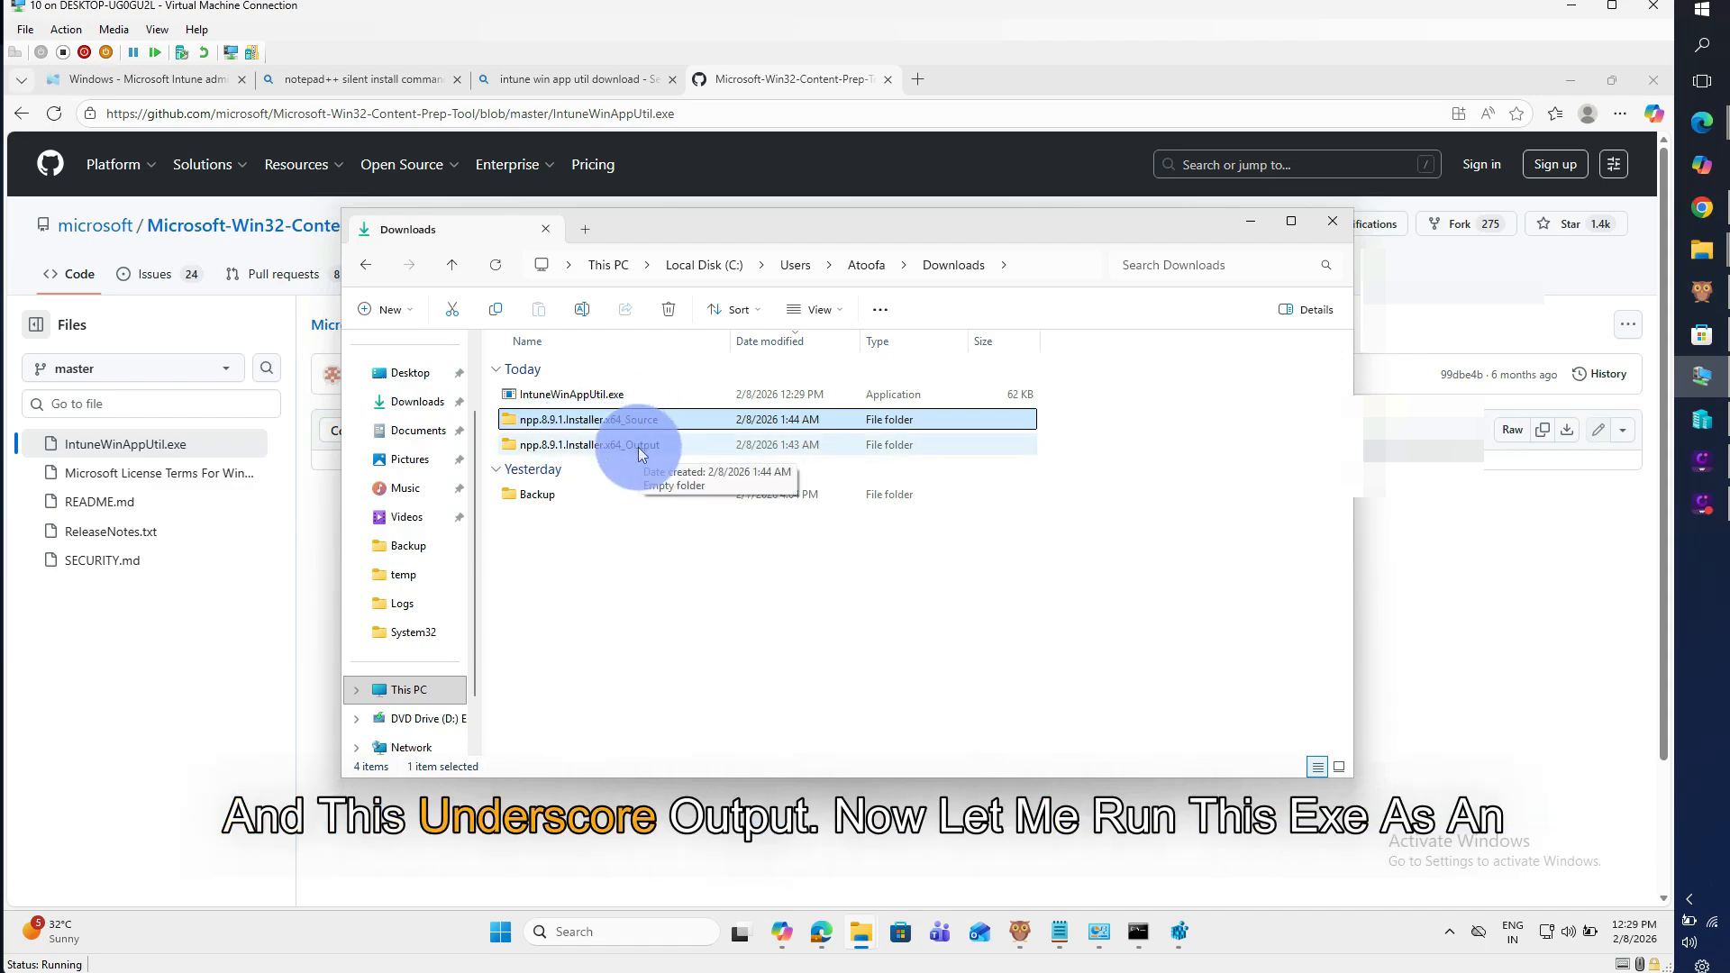
Run IntuneWinAppUtil.exe from the Downloads folder as administrator and reposition its console window
click(622, 395)
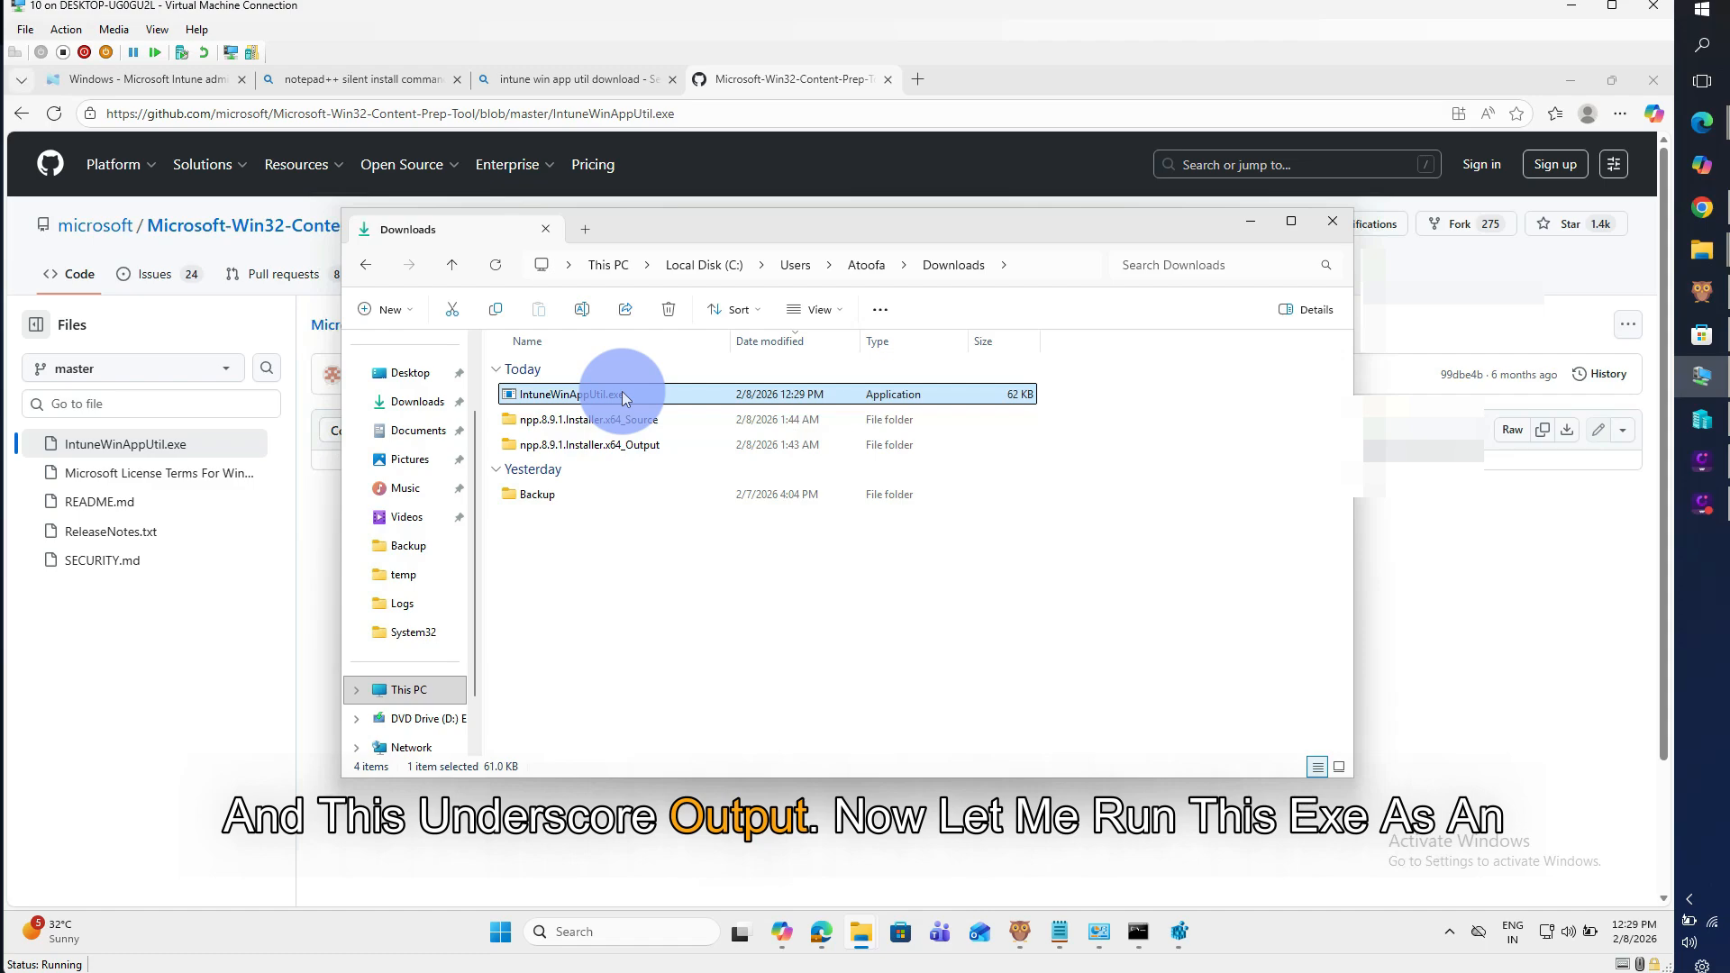
right_click(621, 394)
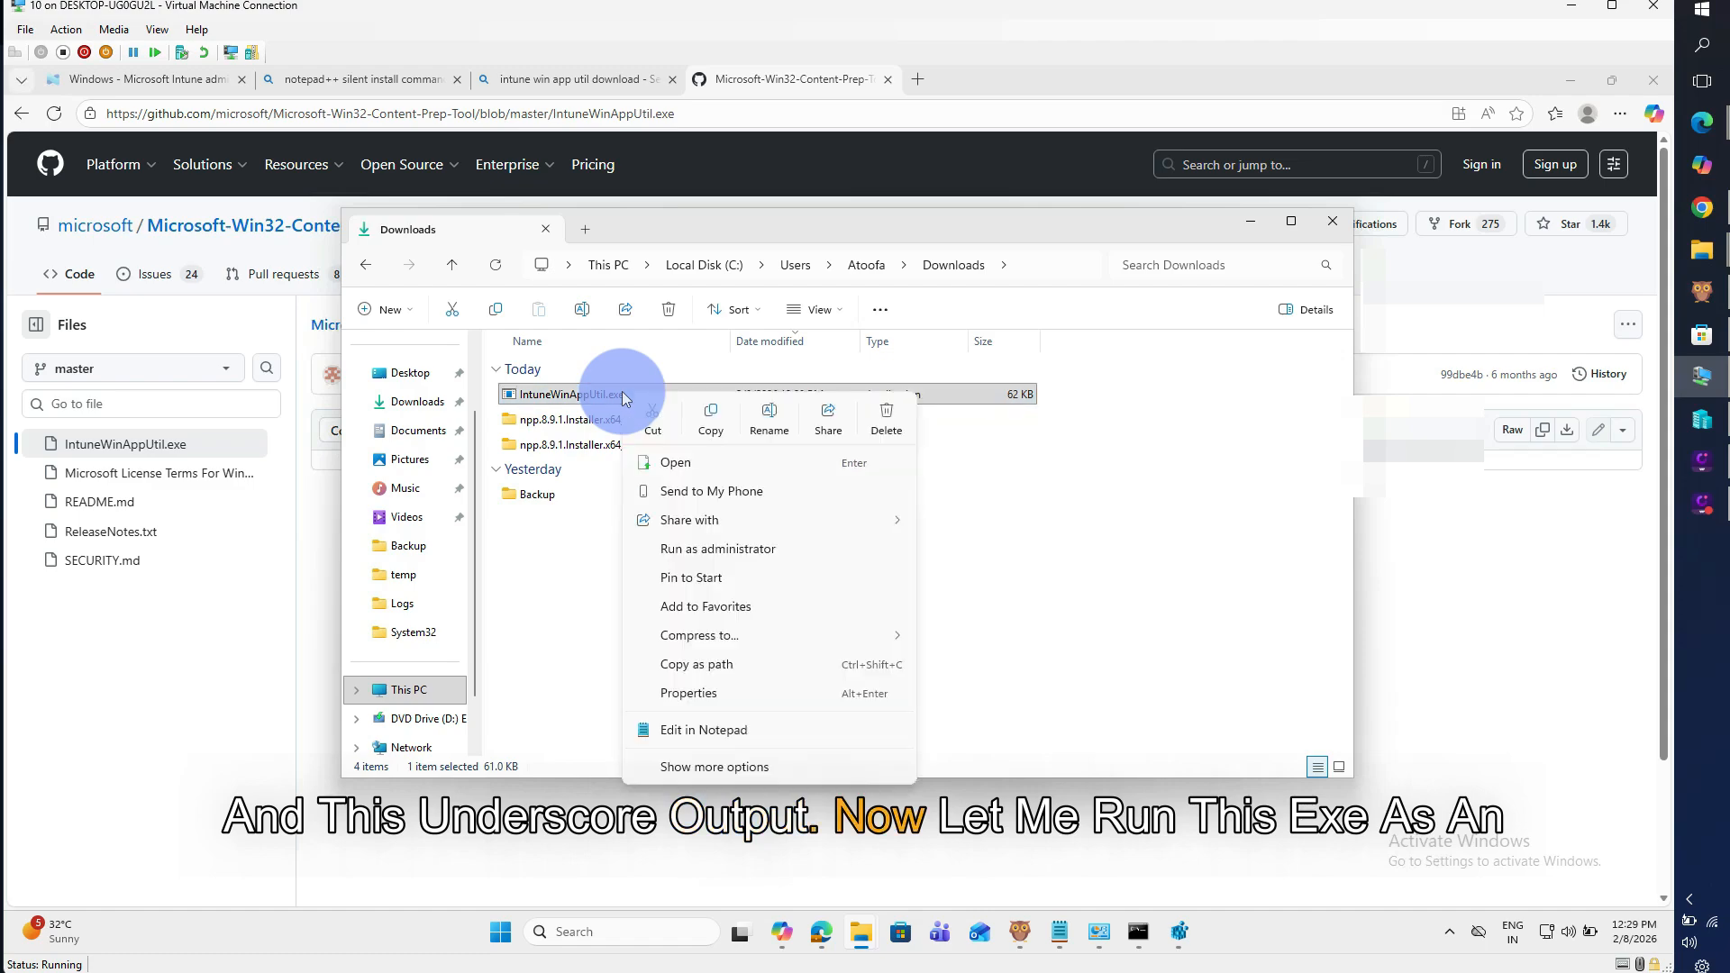
click(705, 552)
click(746, 652)
drag(566, 148, 1047, 421)
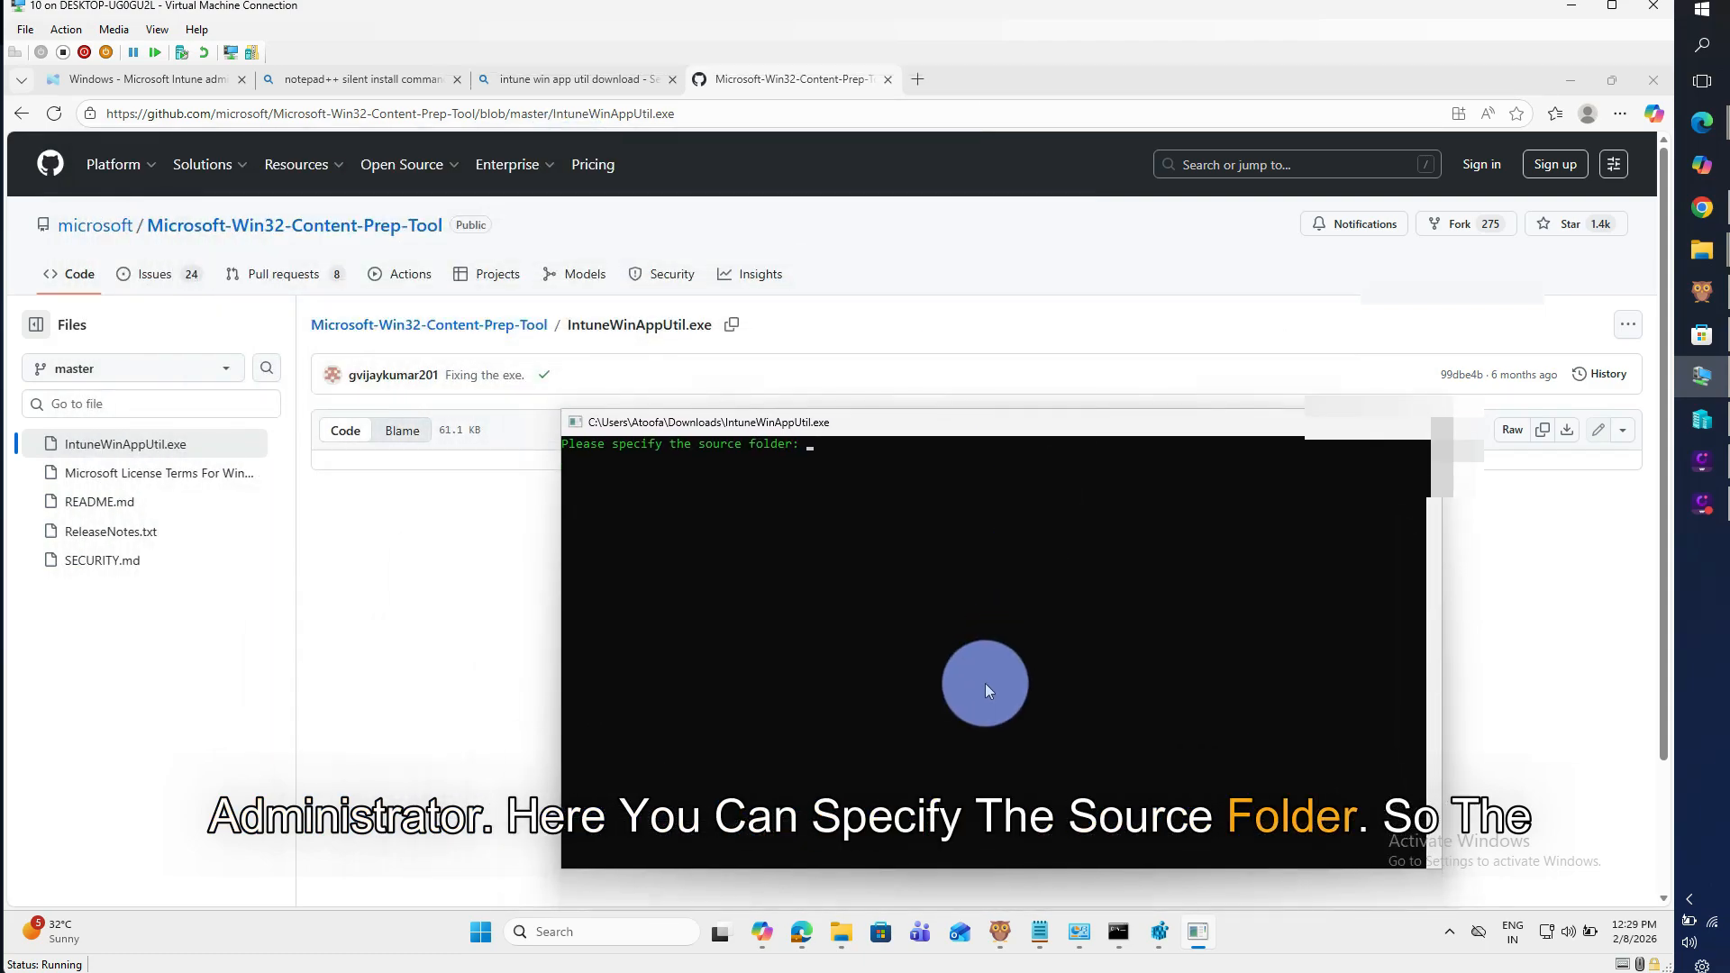
Specify the npp.8.9.1.Installer.x64_Source folder in Downloads as IntuneWinAppUtil's source folder, using its copied path
mouse_move(840, 932)
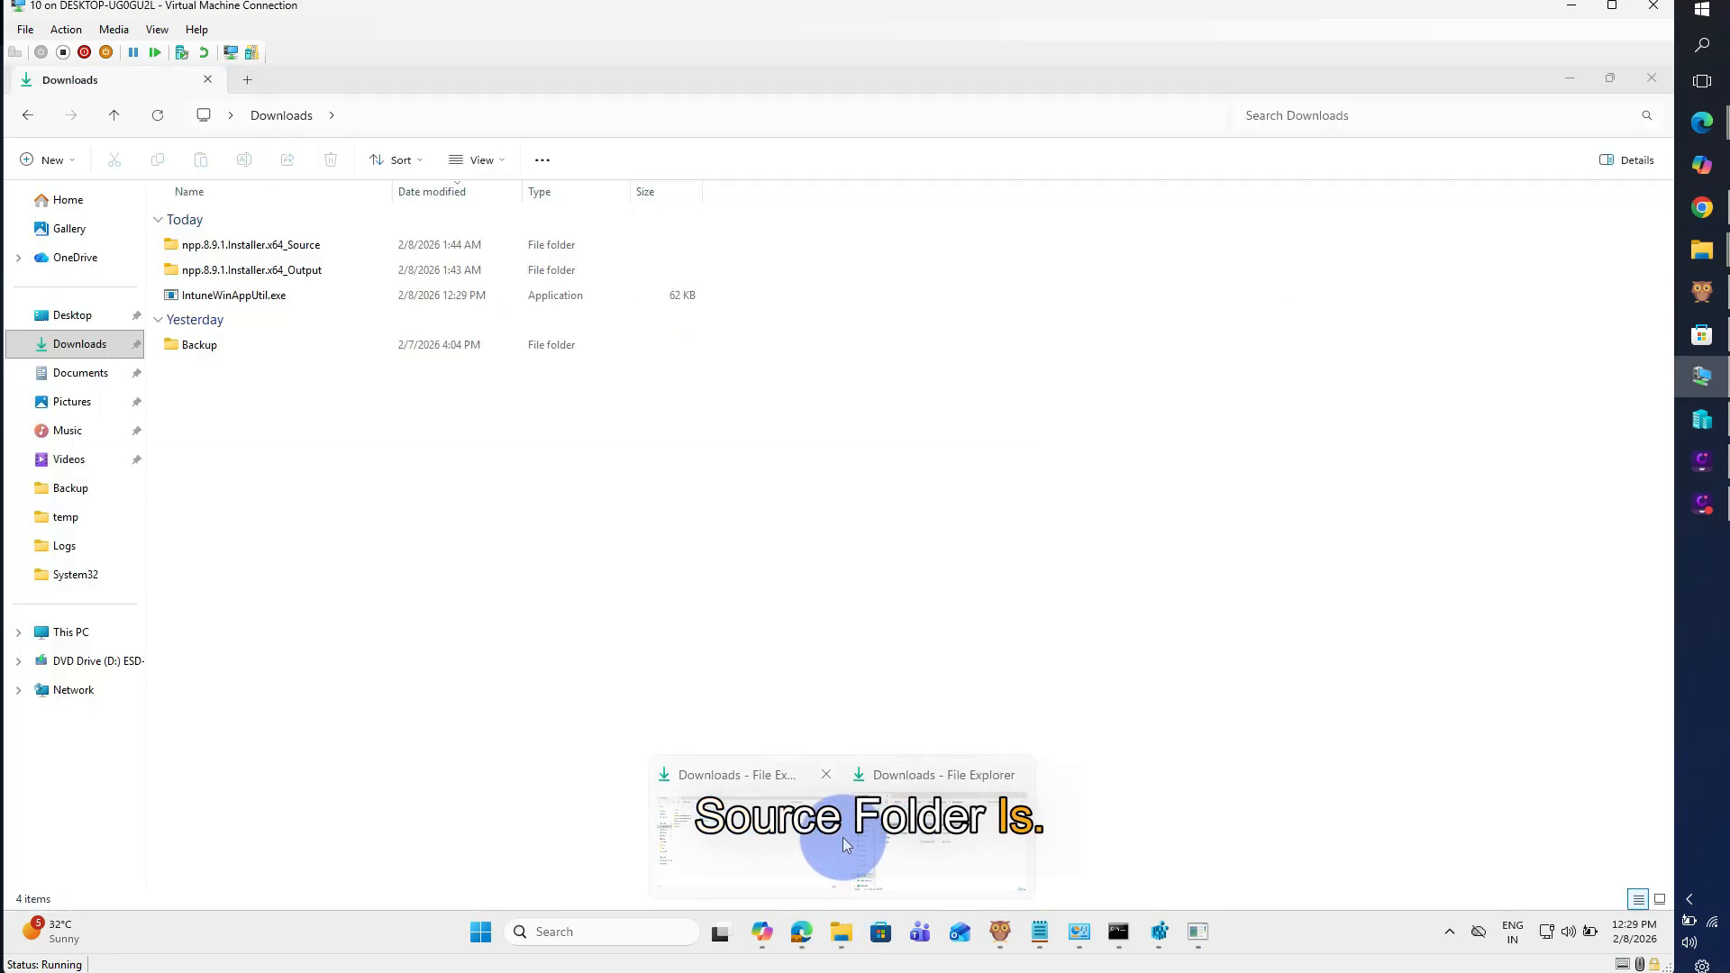
click(842, 836)
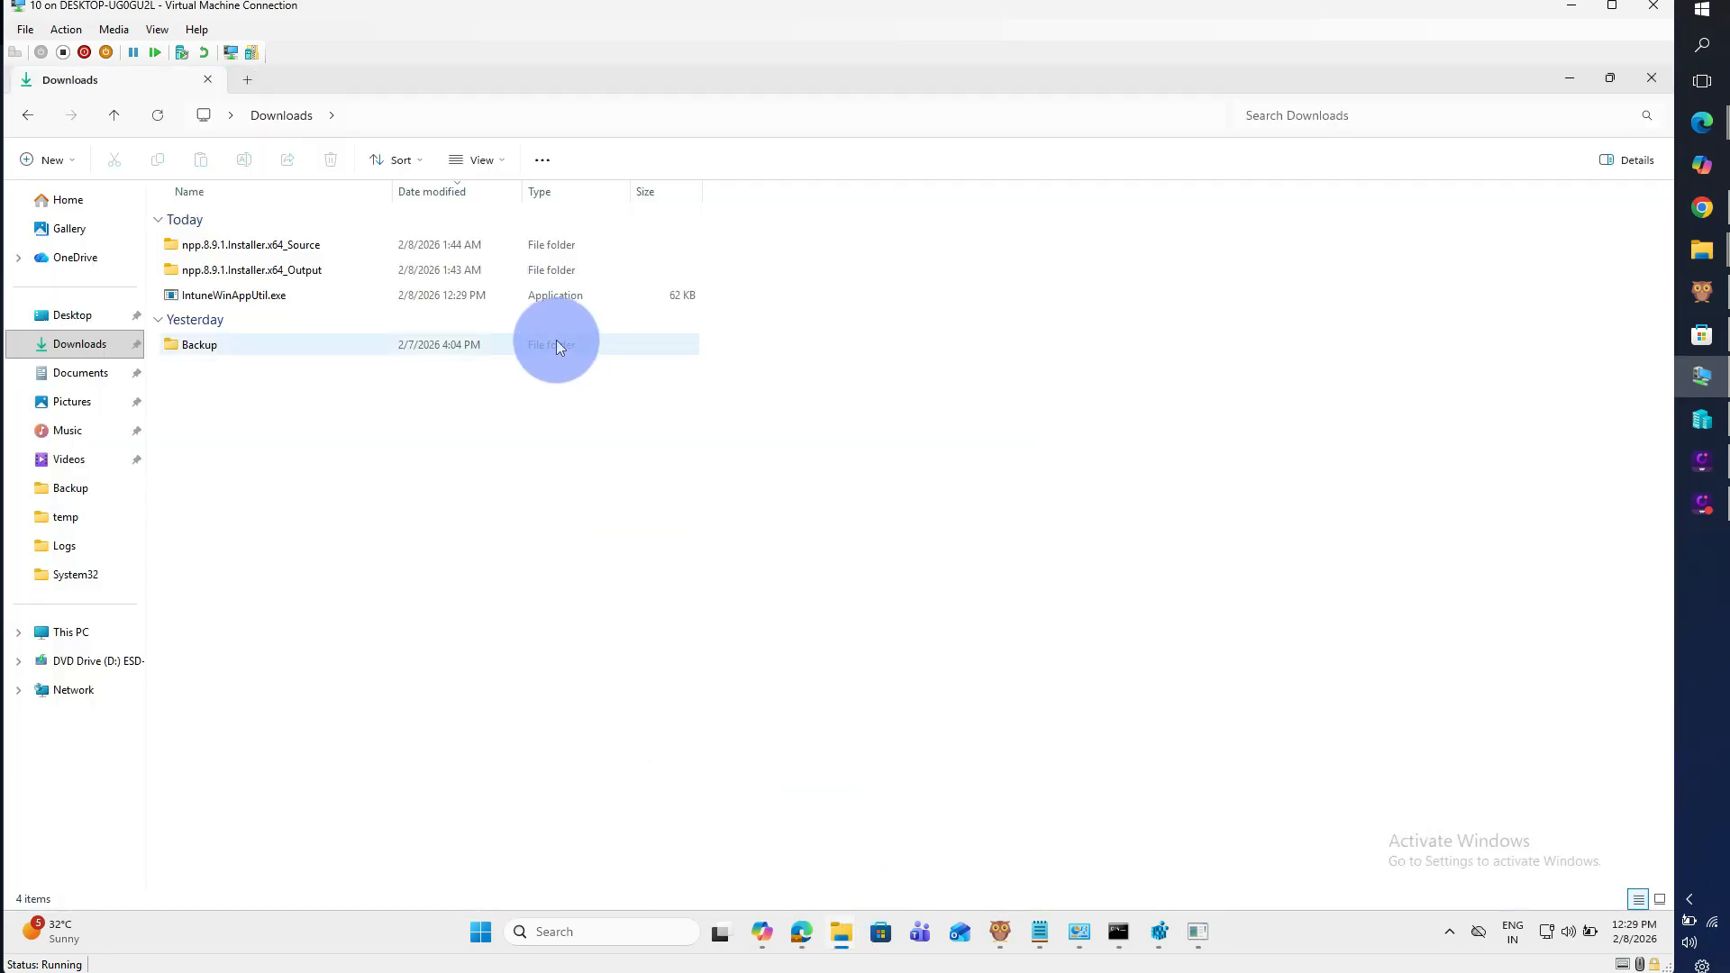
double_click(488, 245)
click(619, 119)
key(ctrl+c)
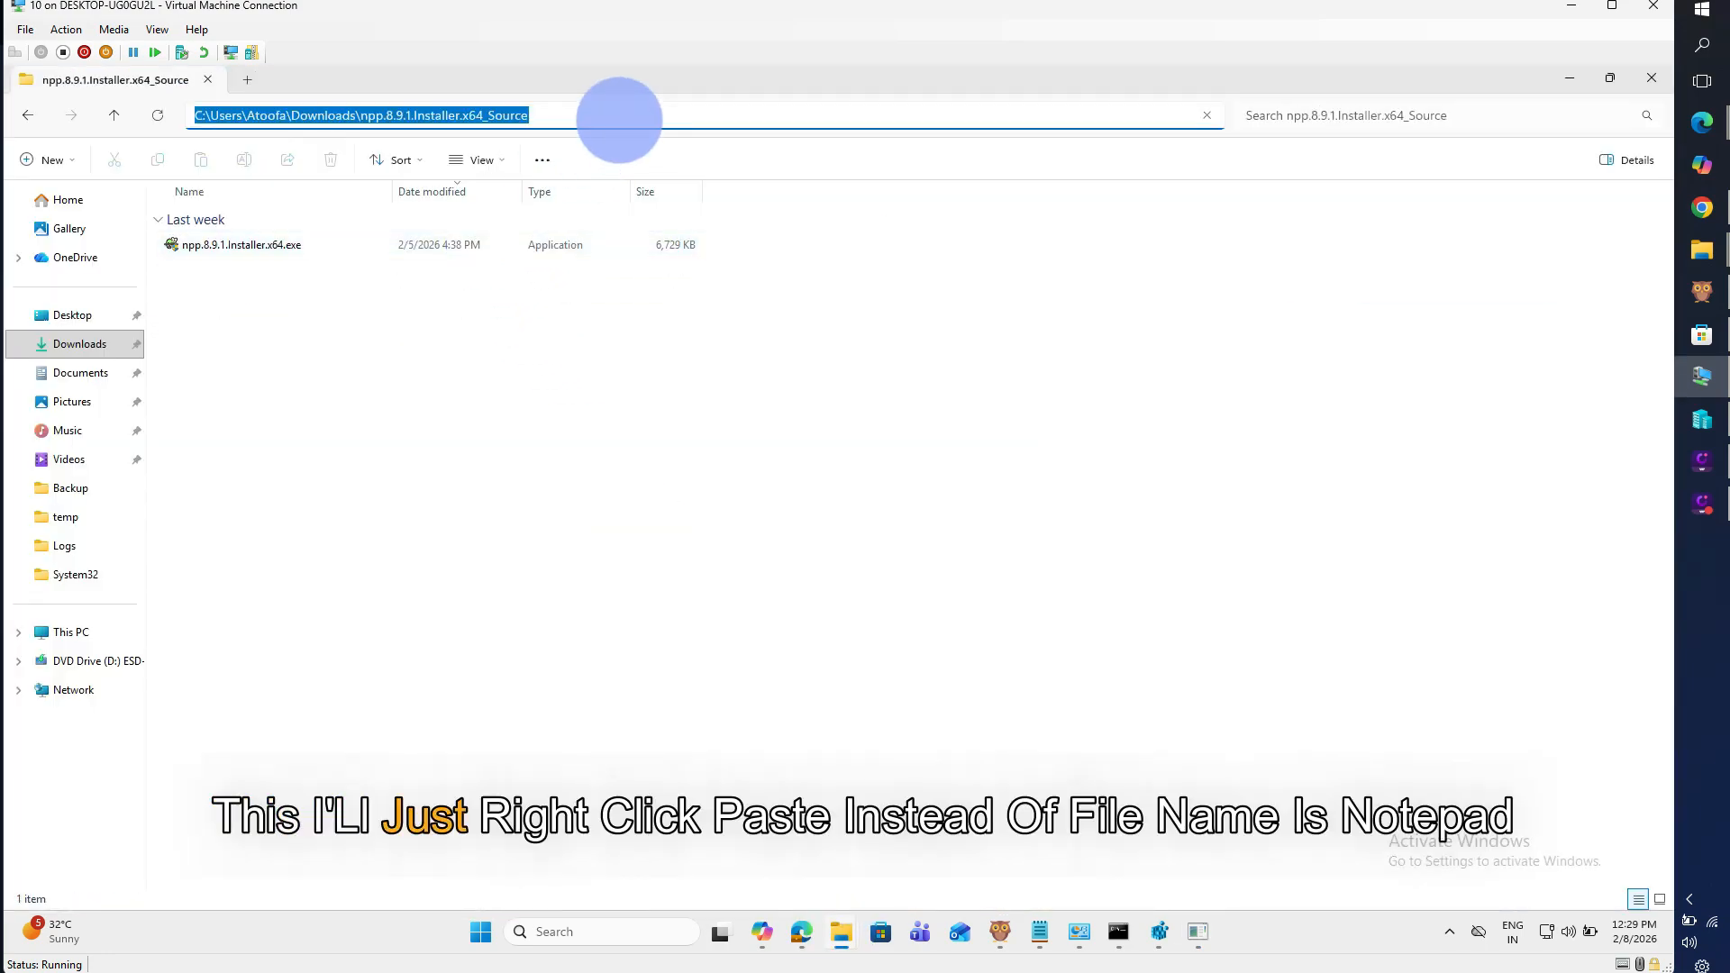
click(1199, 937)
right_click(885, 564)
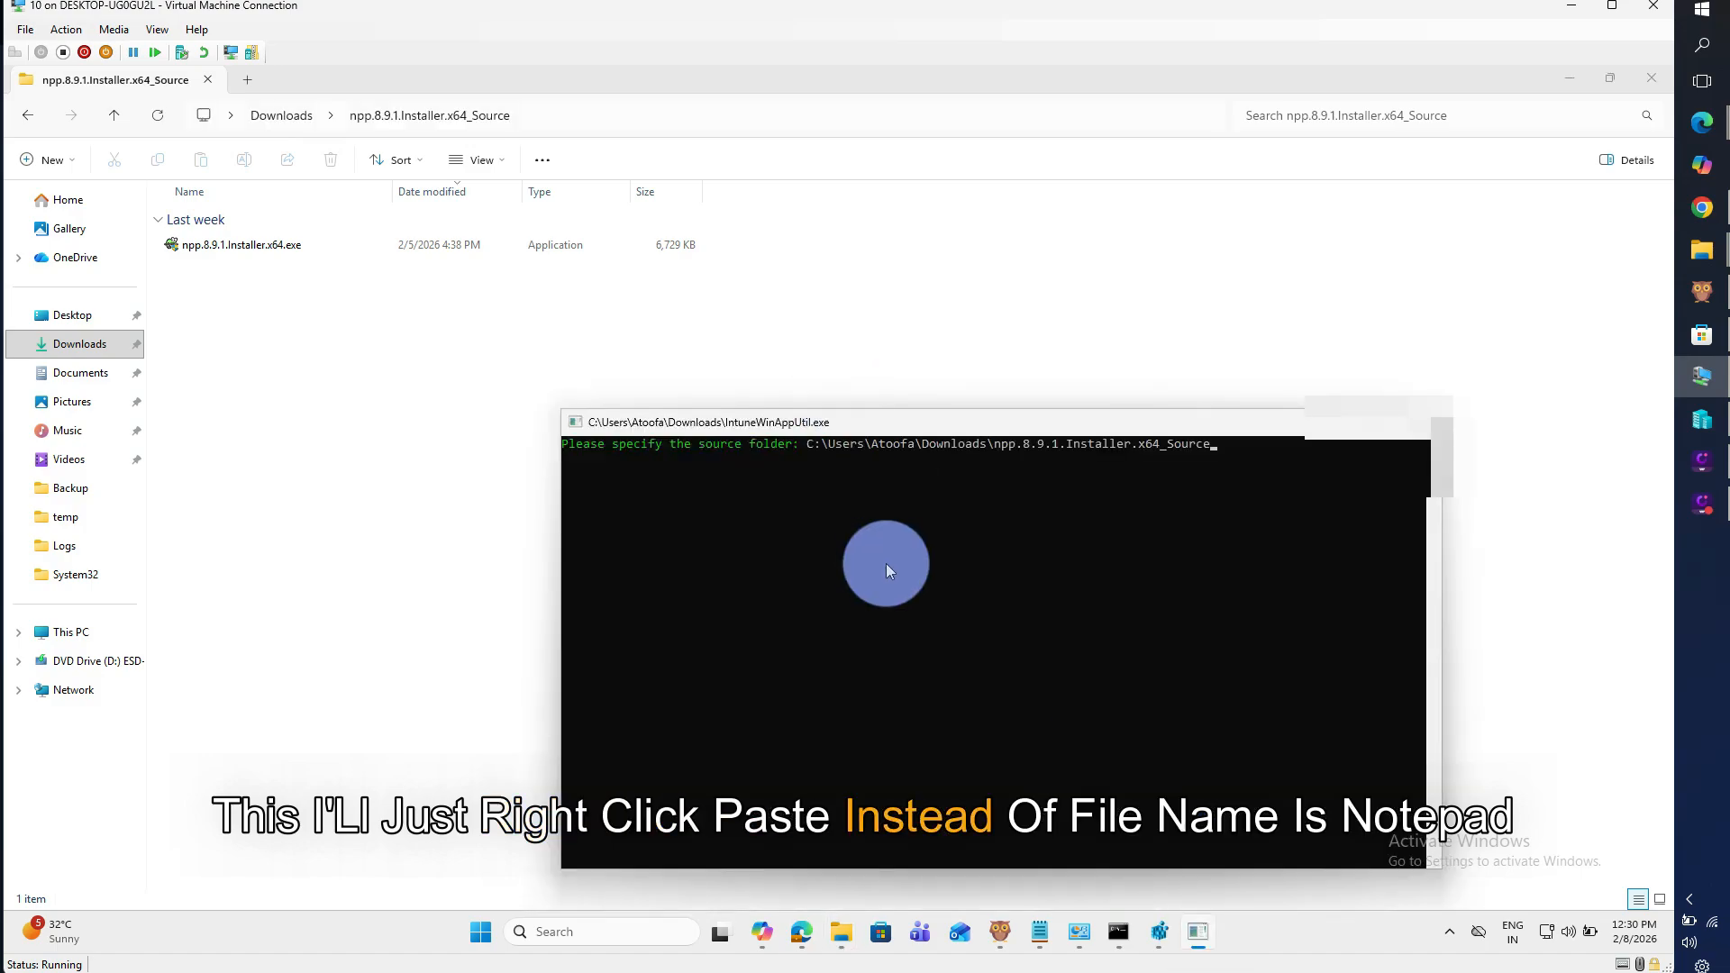
key(Return)
Specify npp.8.9.1.Installer.x64.exe as the setup file in IntuneWinAppUtil, copying the full file name from the source folder
click(322, 245)
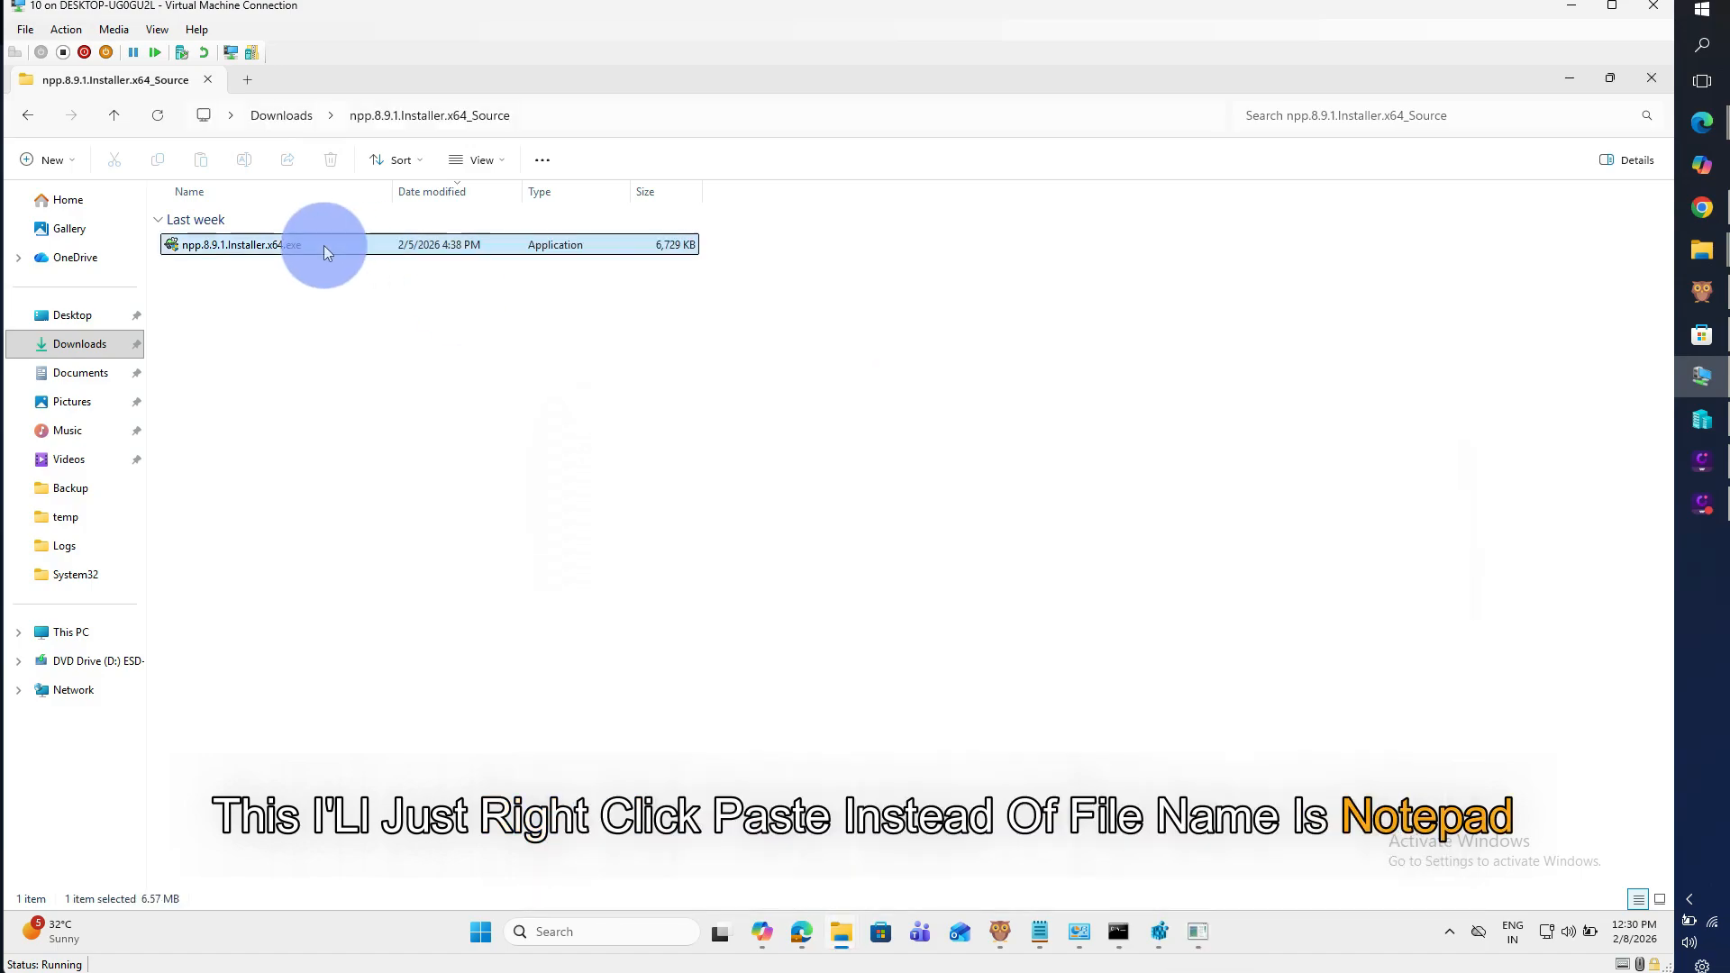
click(247, 160)
key(ctrl+c)
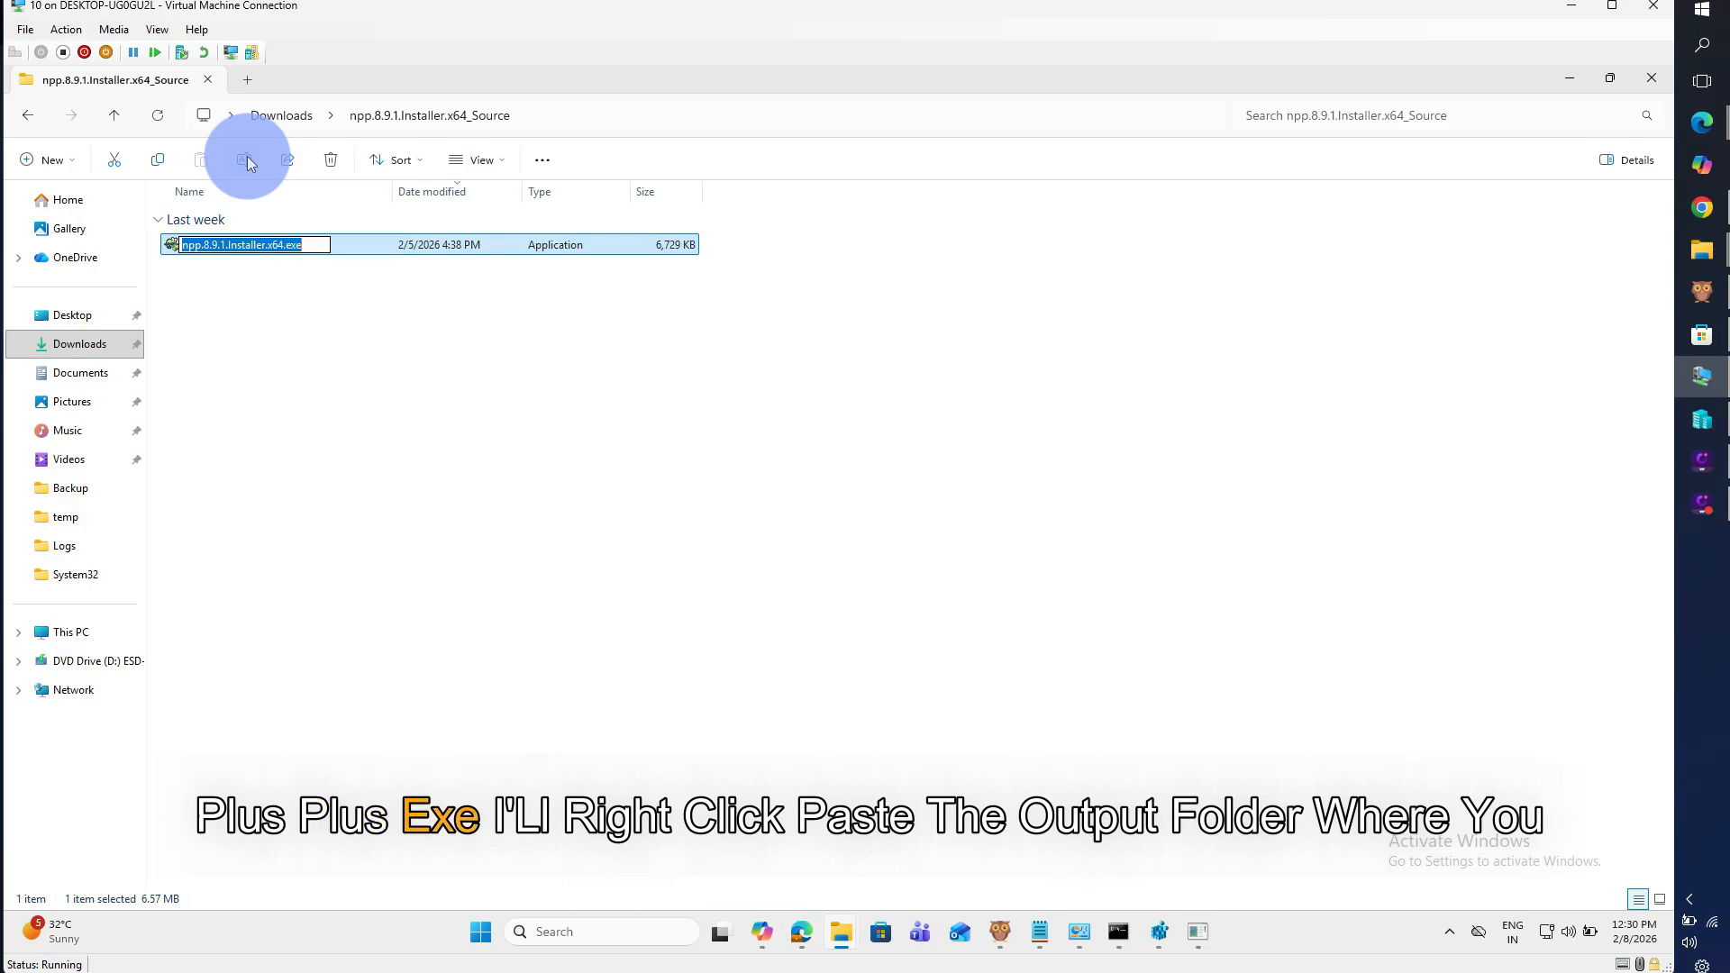
click(1203, 921)
right_click(912, 550)
key(Return)
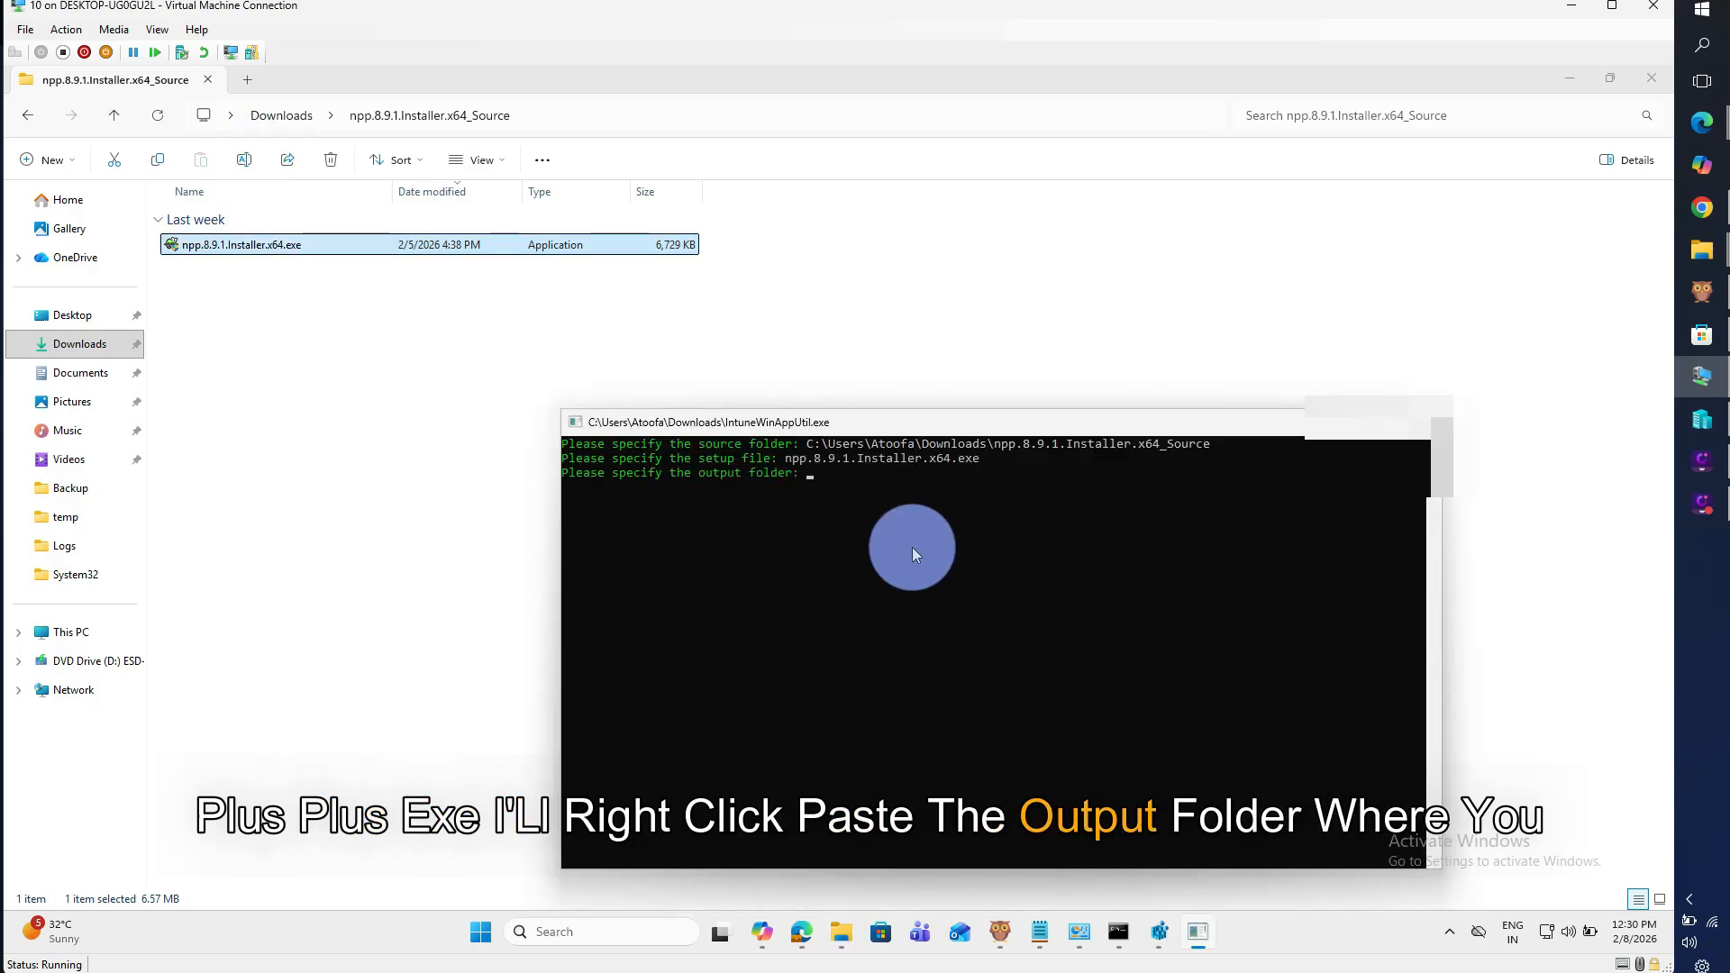
Specify the npp.8.9.1.Installer.x64_Output folder in Downloads as the output folder and answer n to the catalog folder question to build the package
click(274, 115)
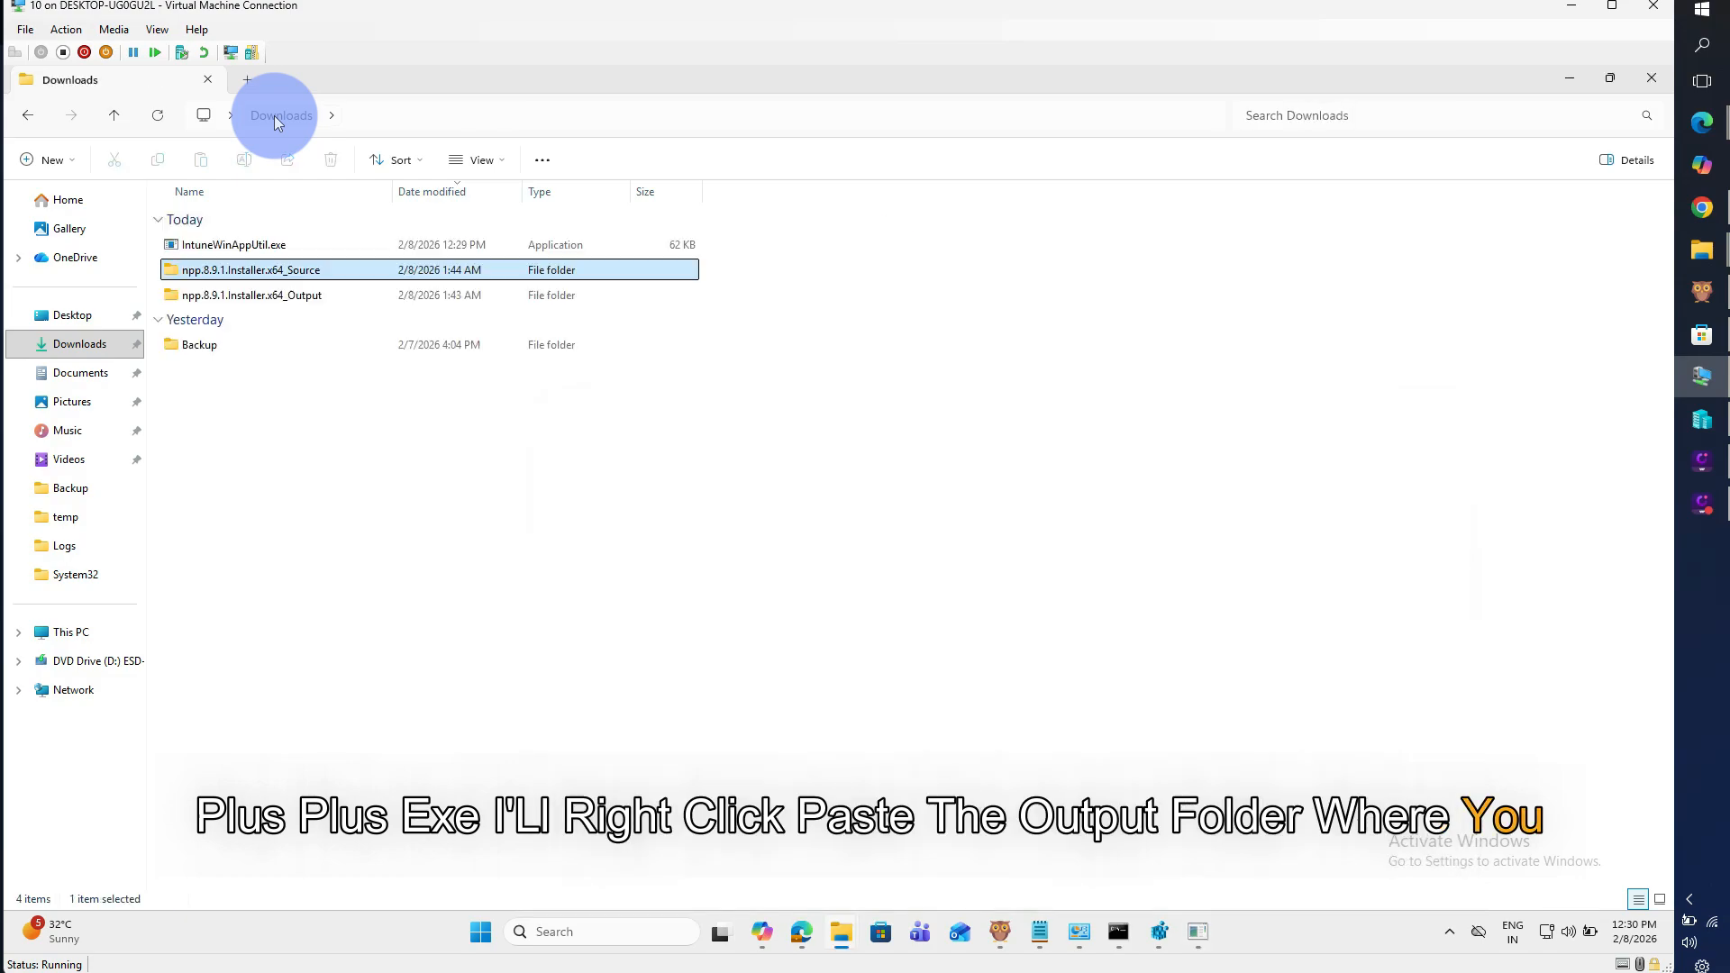
click(261, 293)
double_click(261, 293)
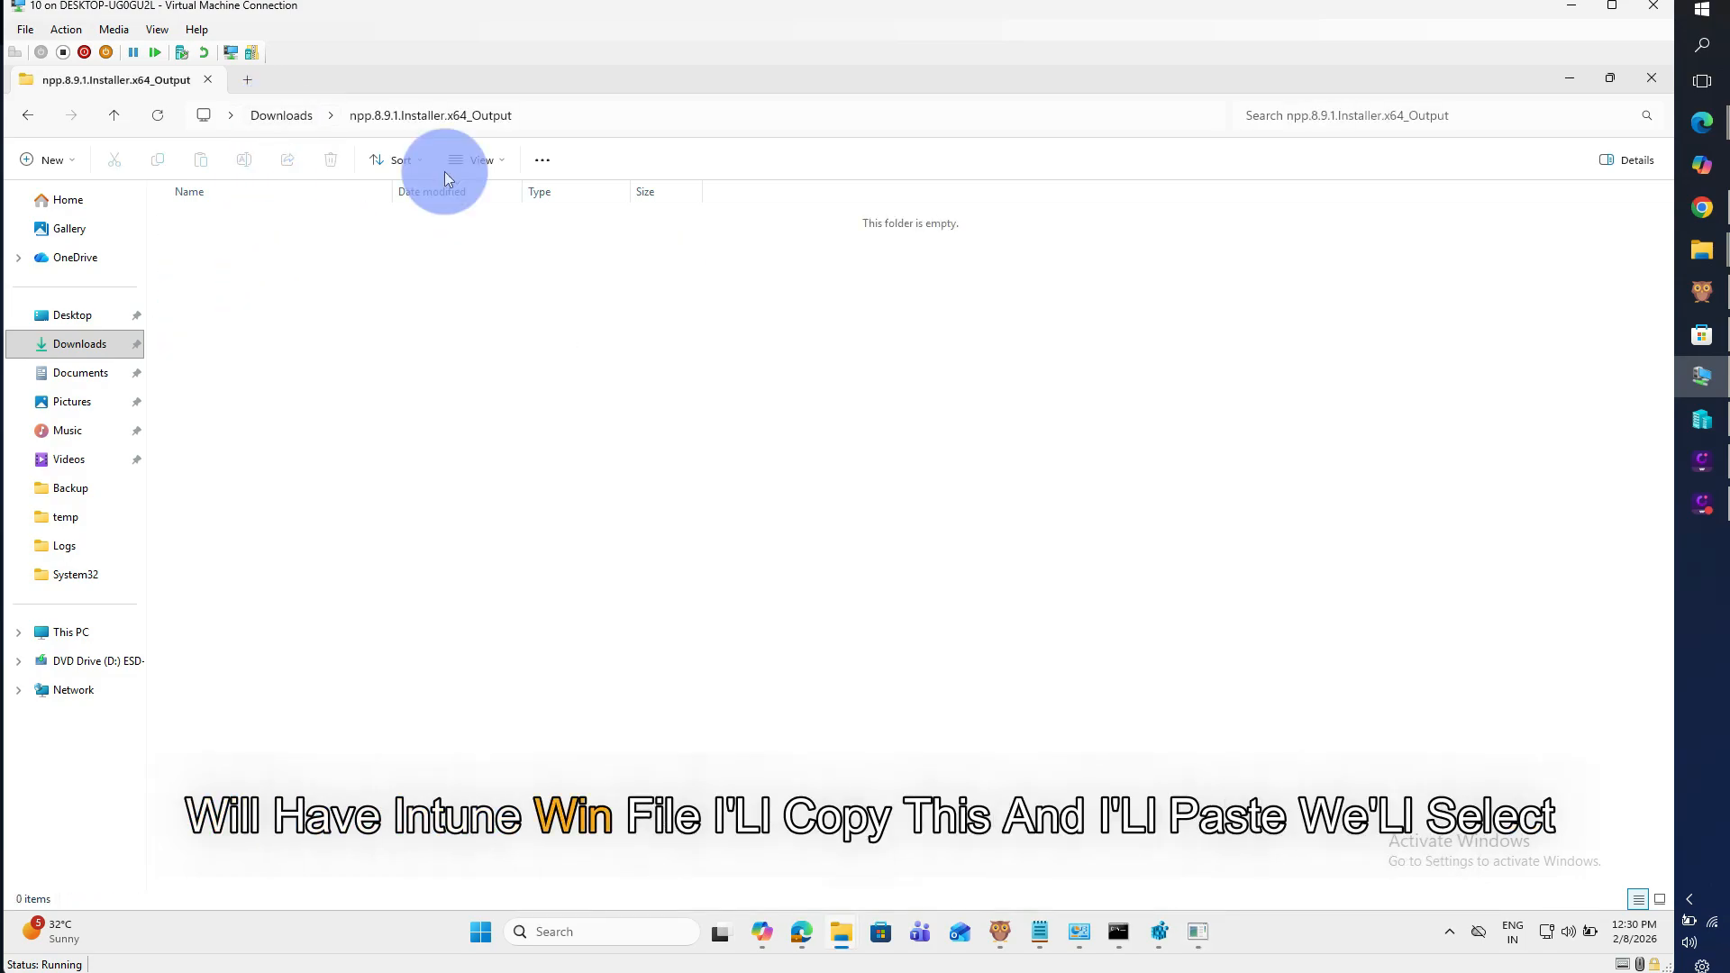
click(601, 129)
key(ctrl+c)
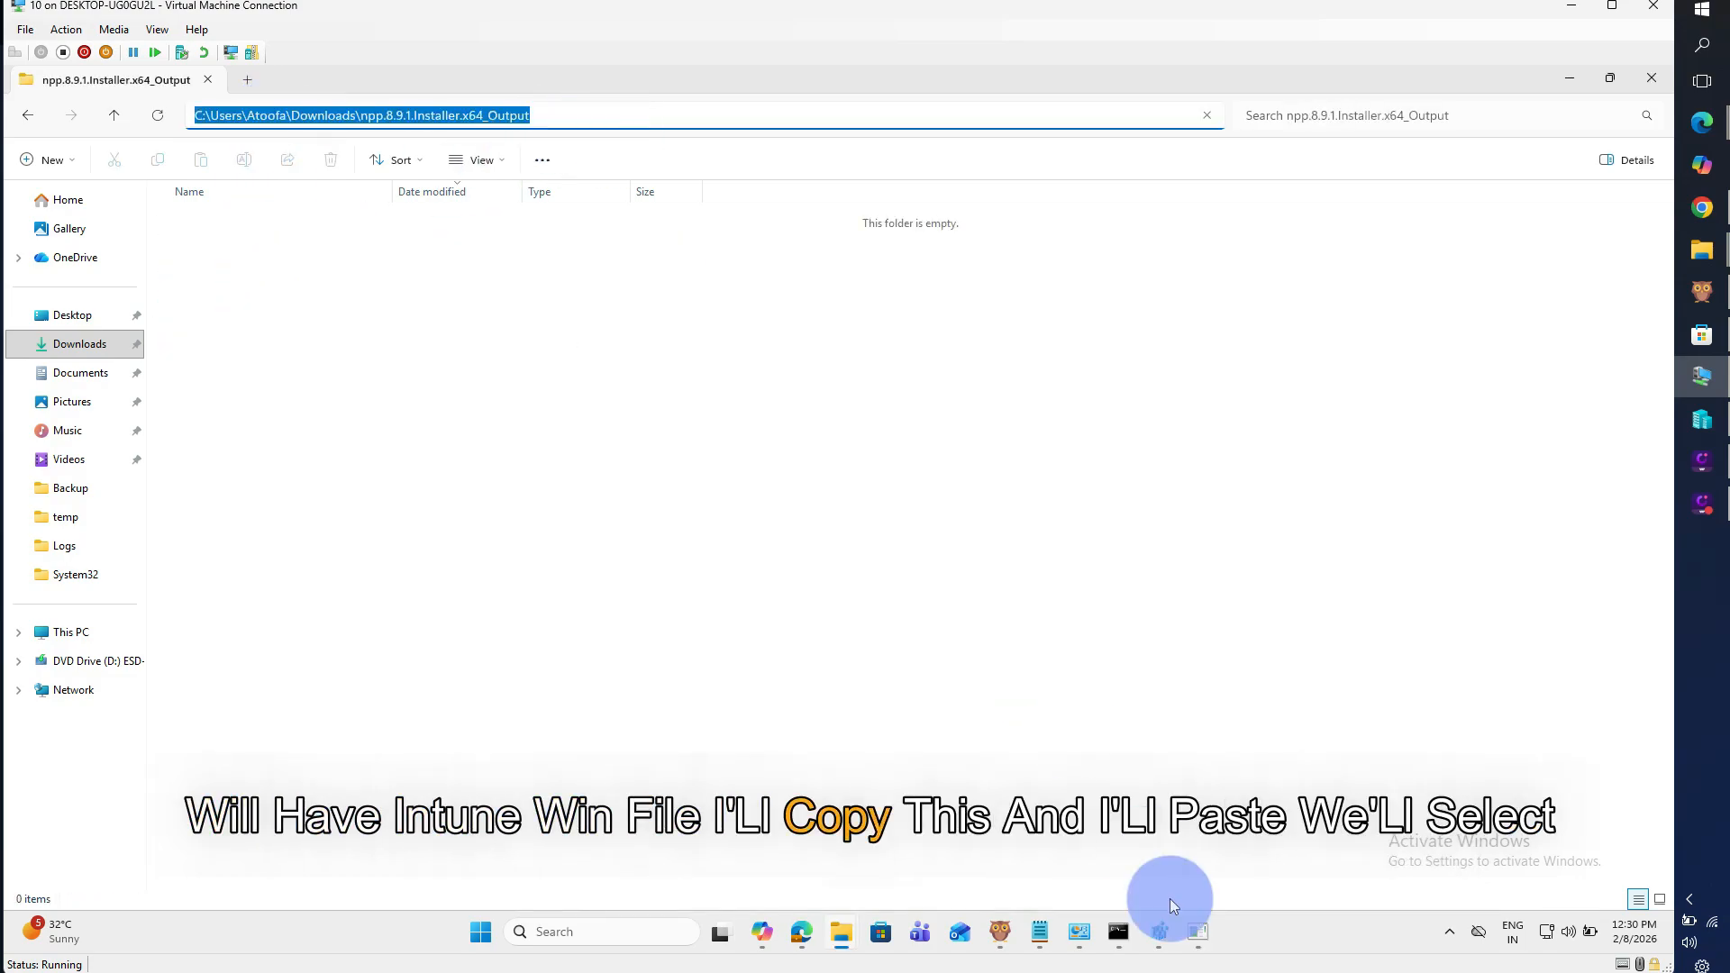
click(1197, 931)
key(ctrl+v)
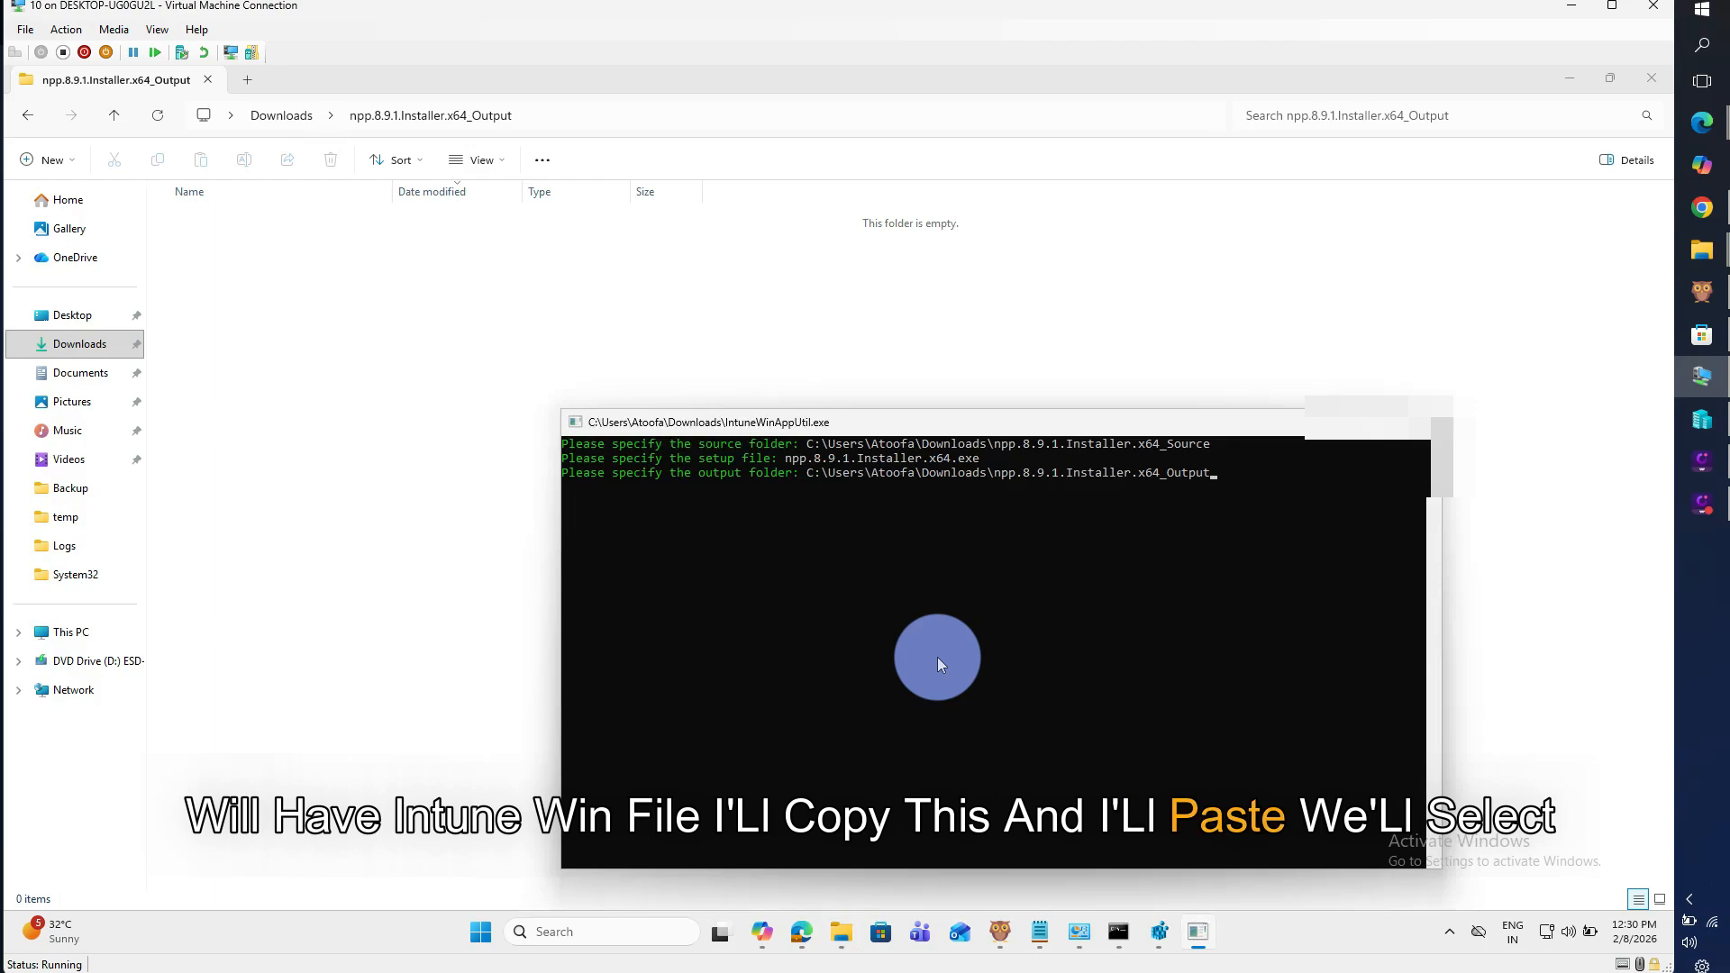
key(Return)
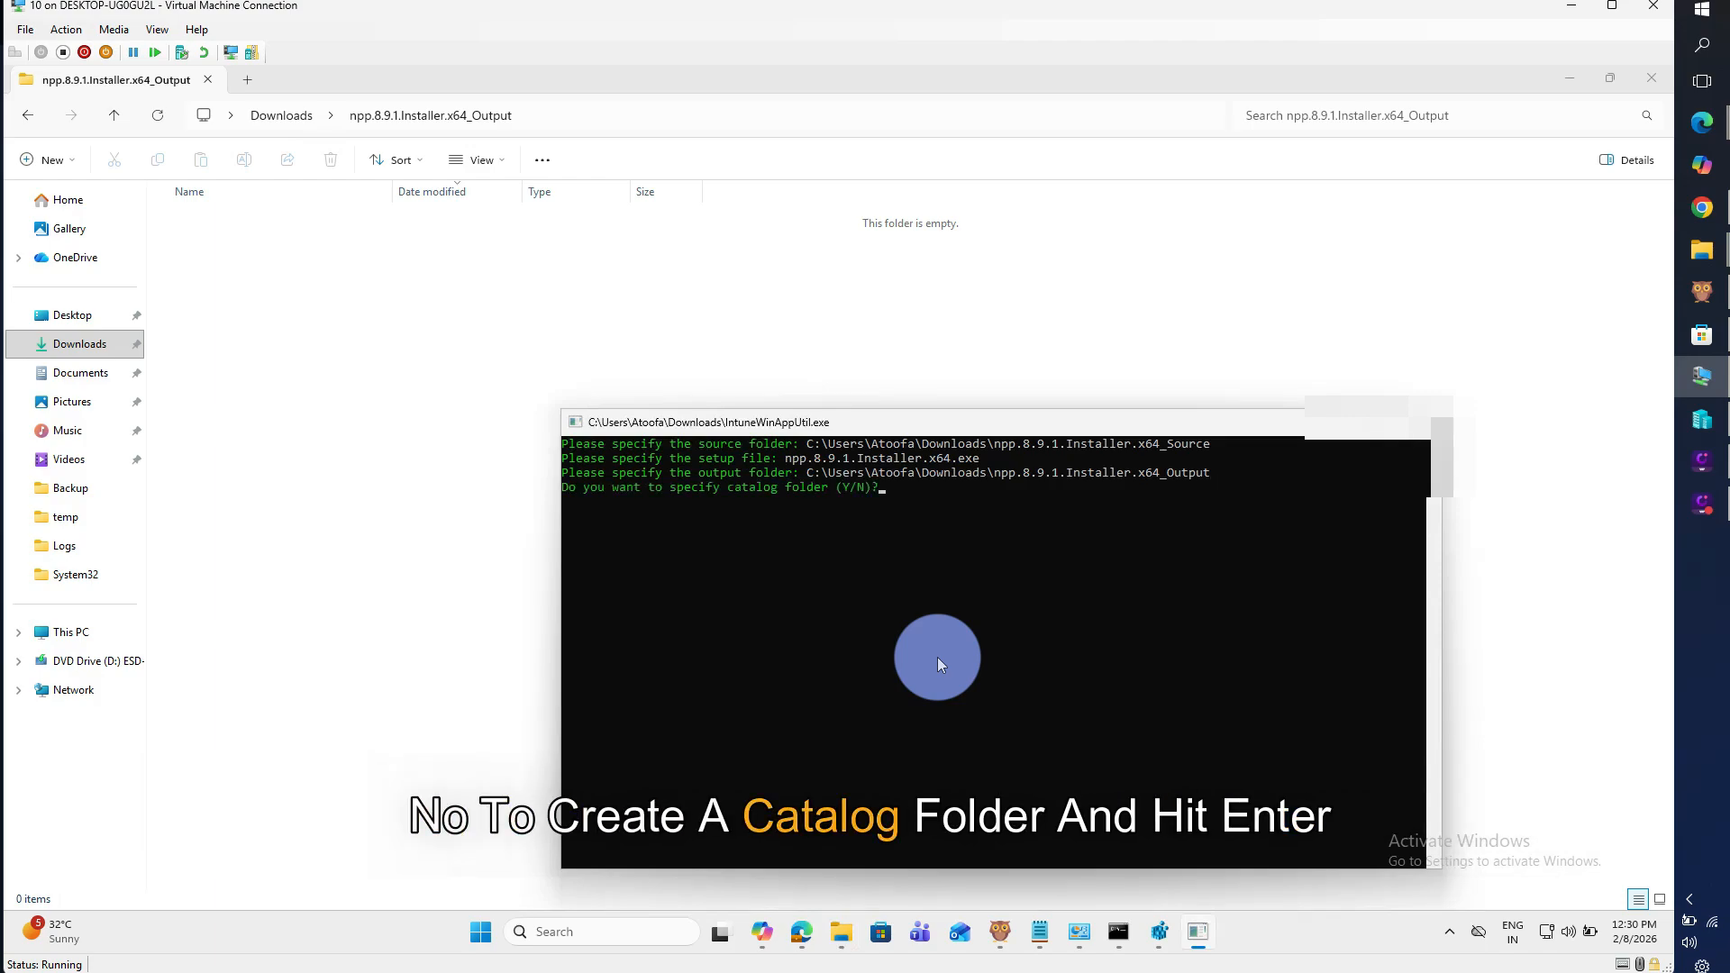
text(n)
key(Return)
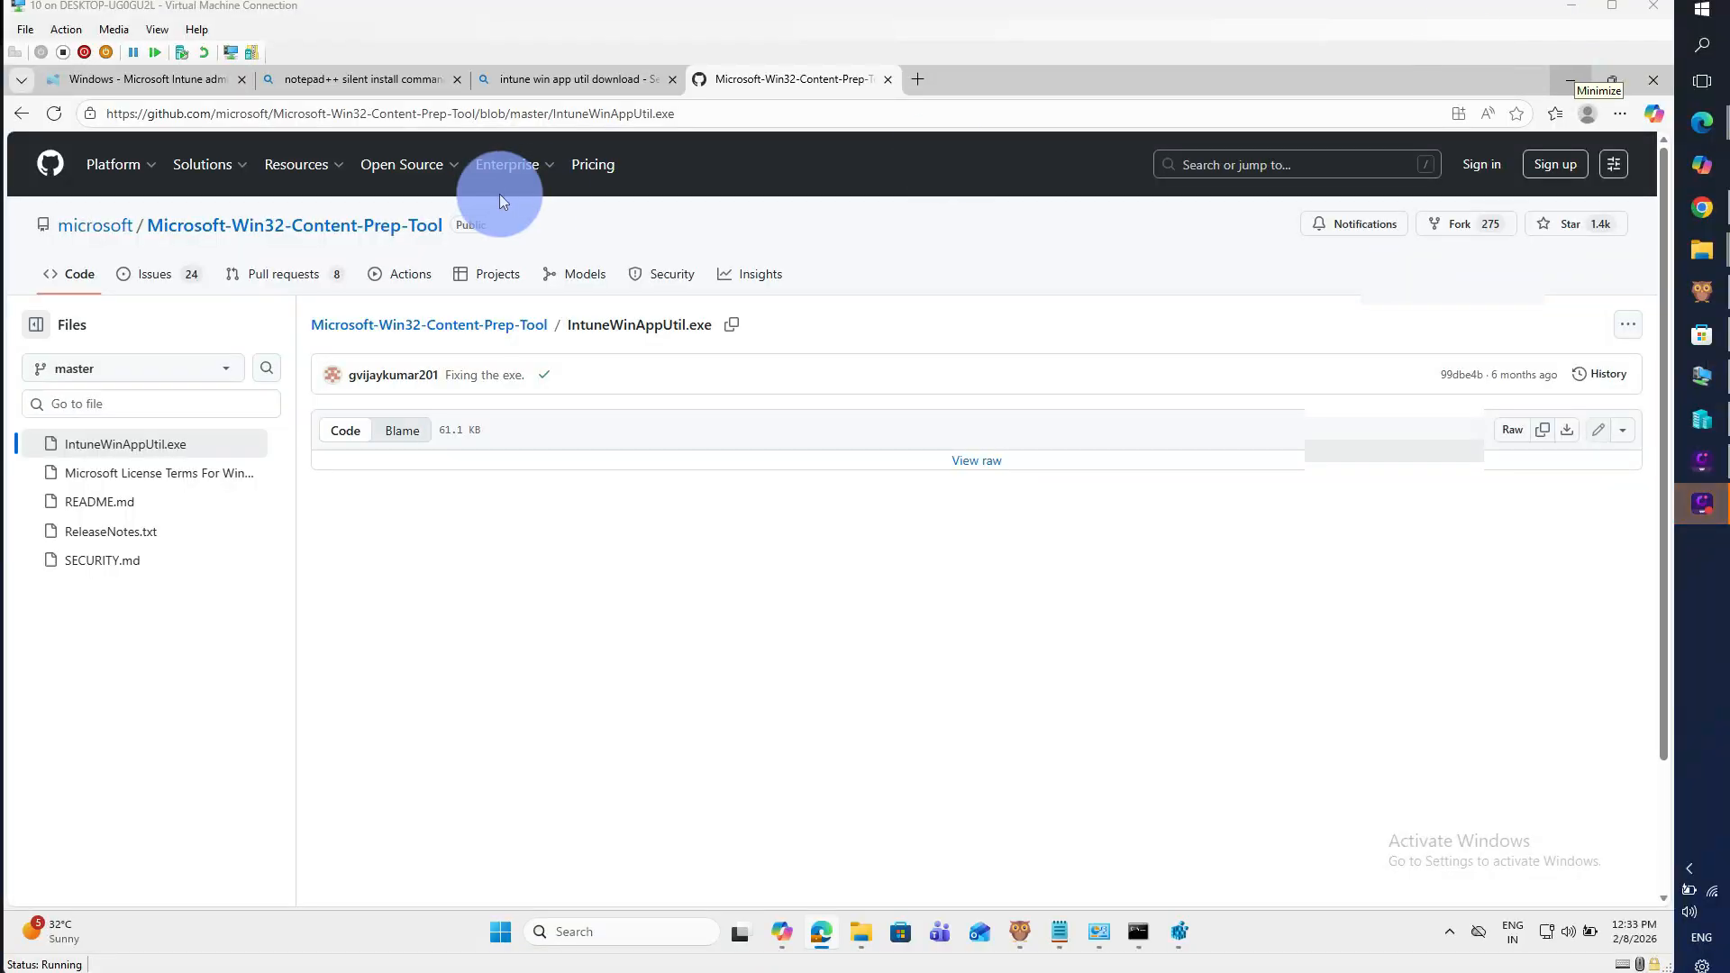
Switch to the Microsoft Intune admin center and start creating a Windows app of type Windows app (Win32)
click(125, 80)
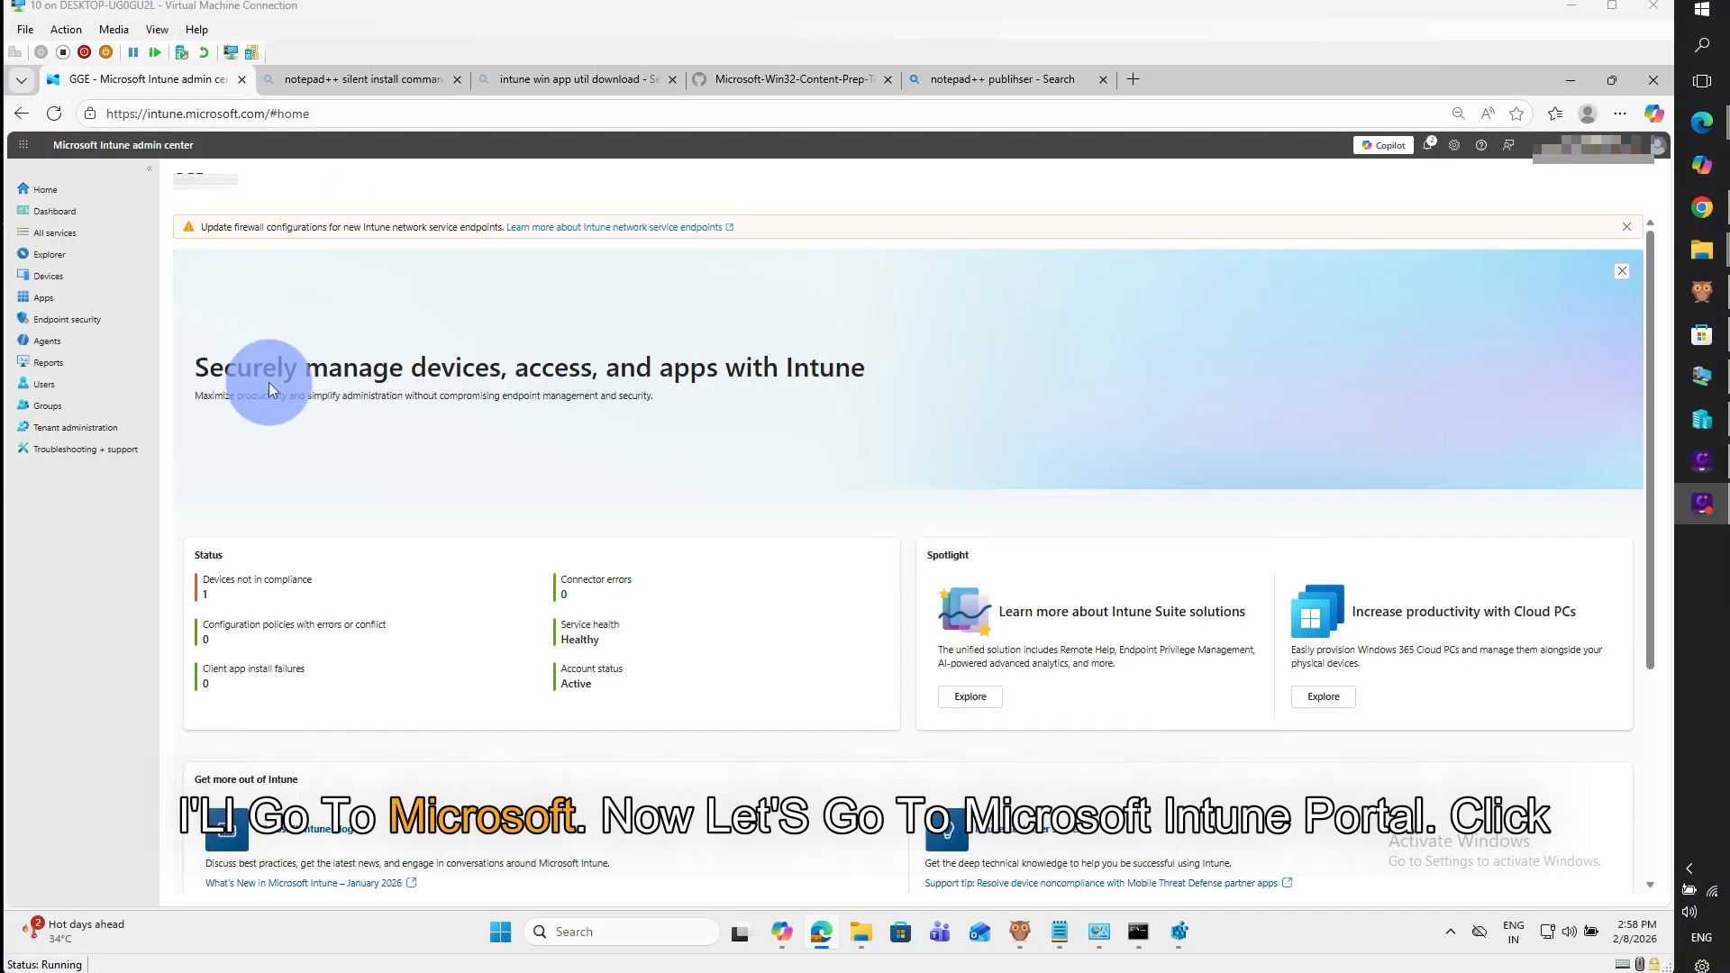
click(43, 297)
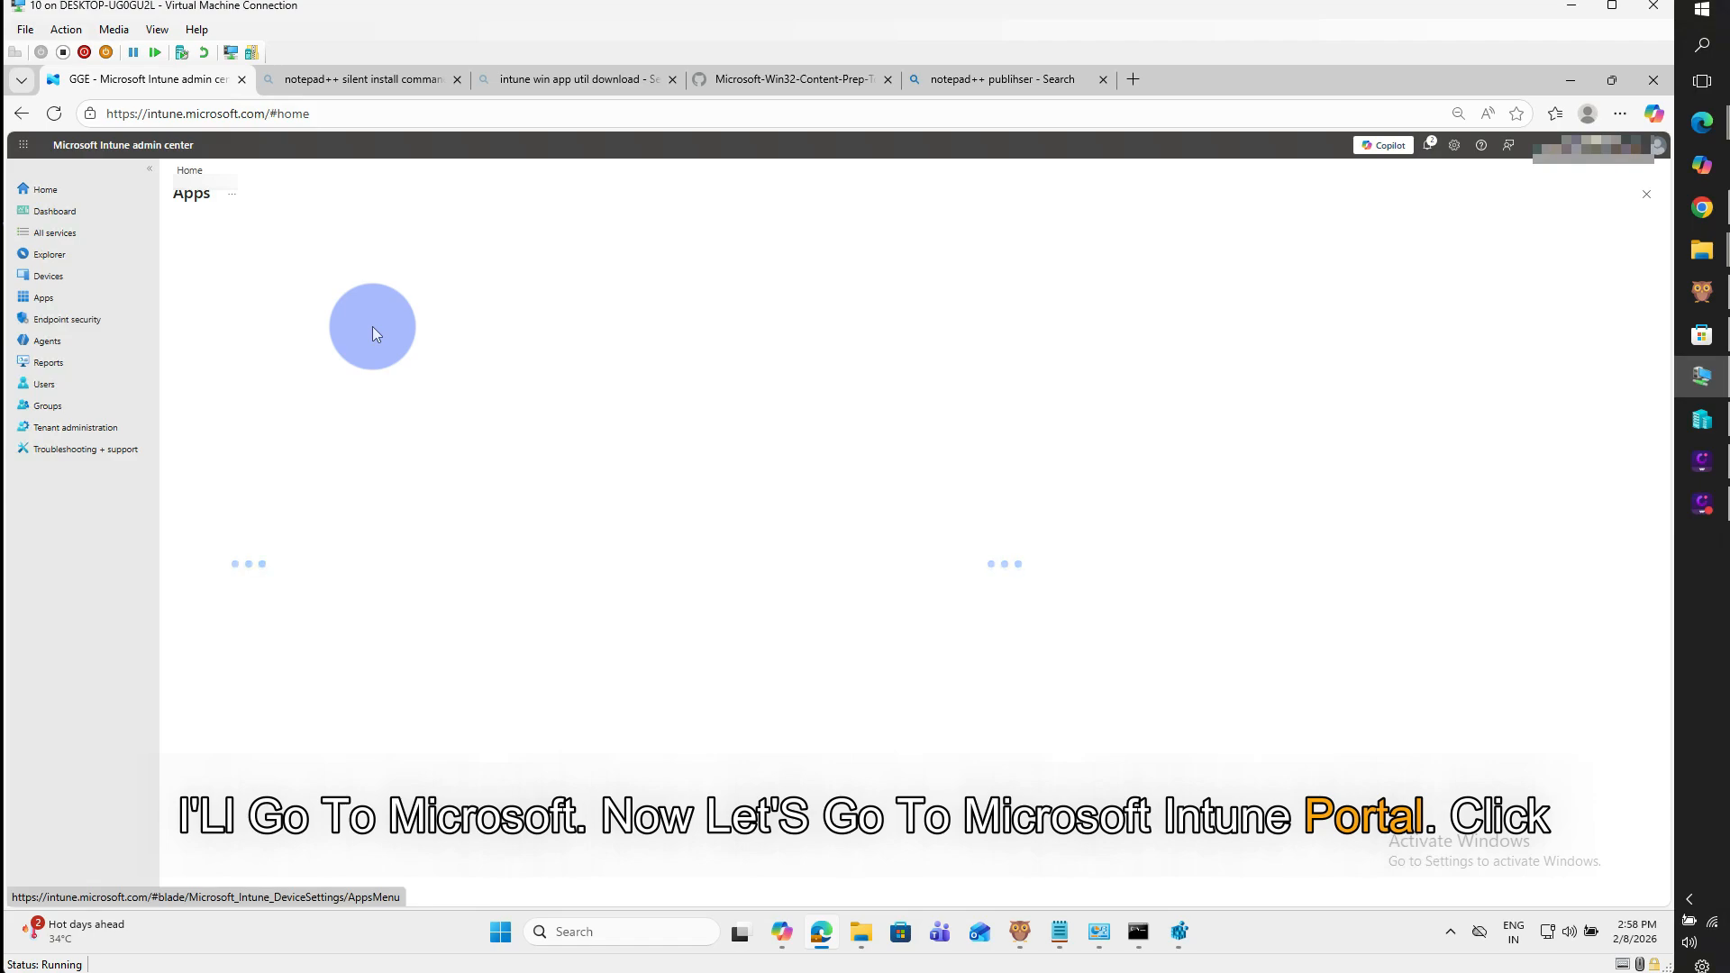
click(444, 354)
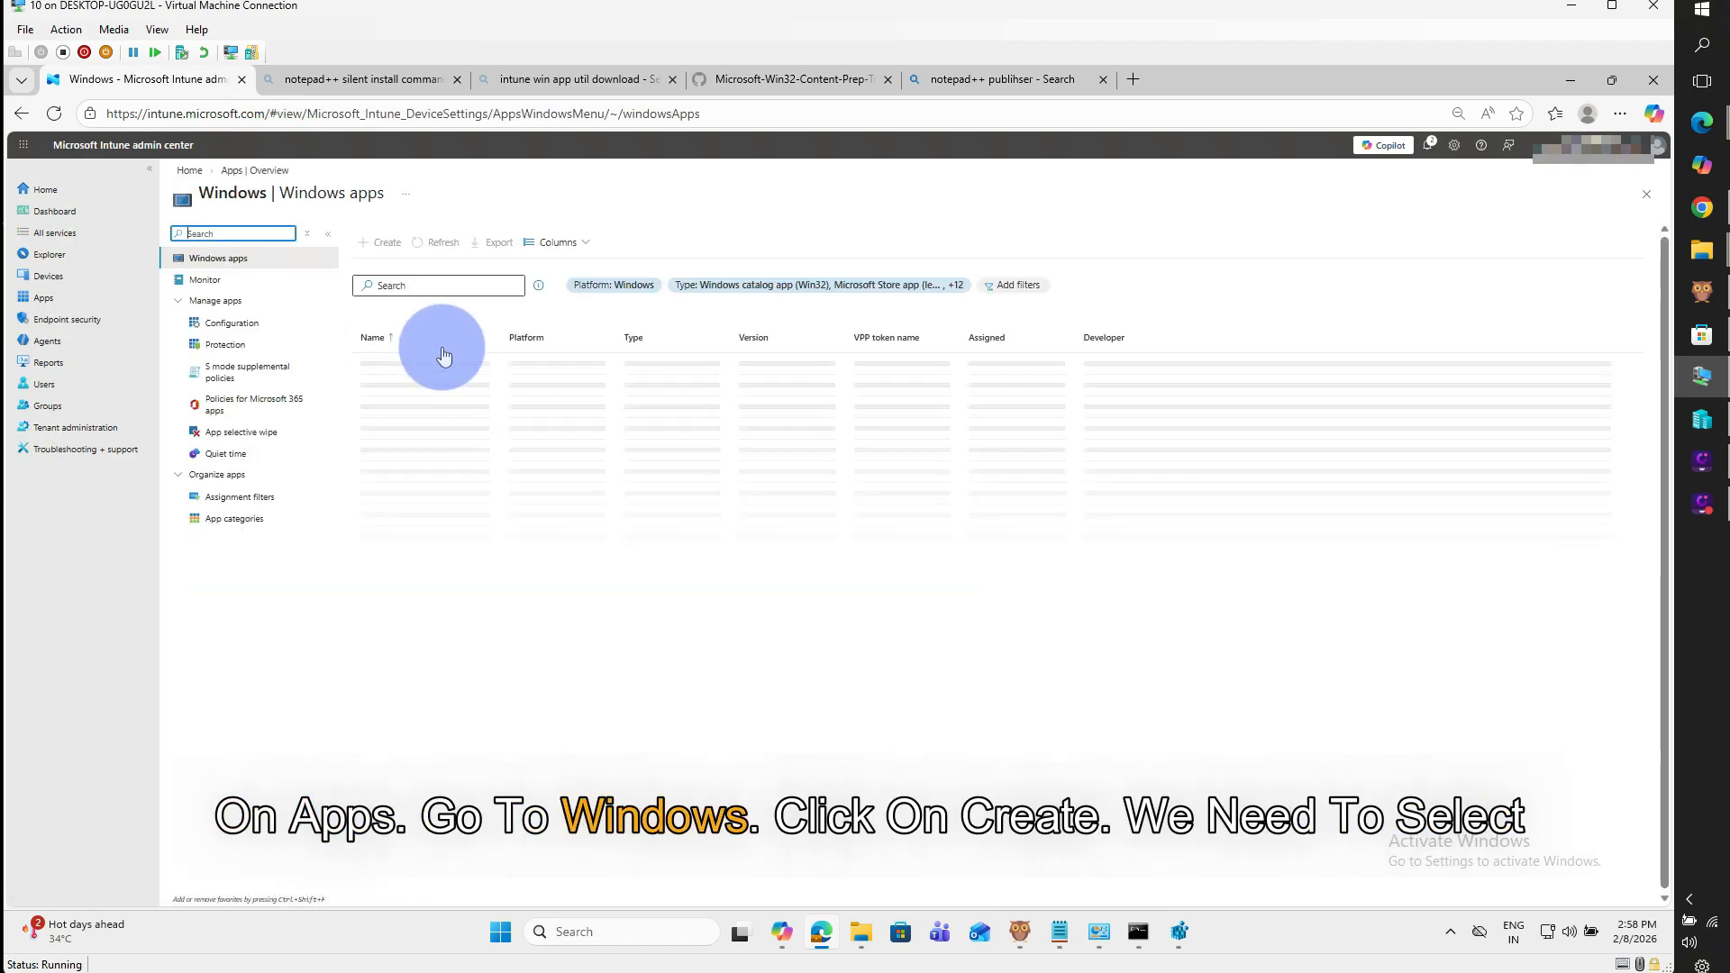
click(370, 242)
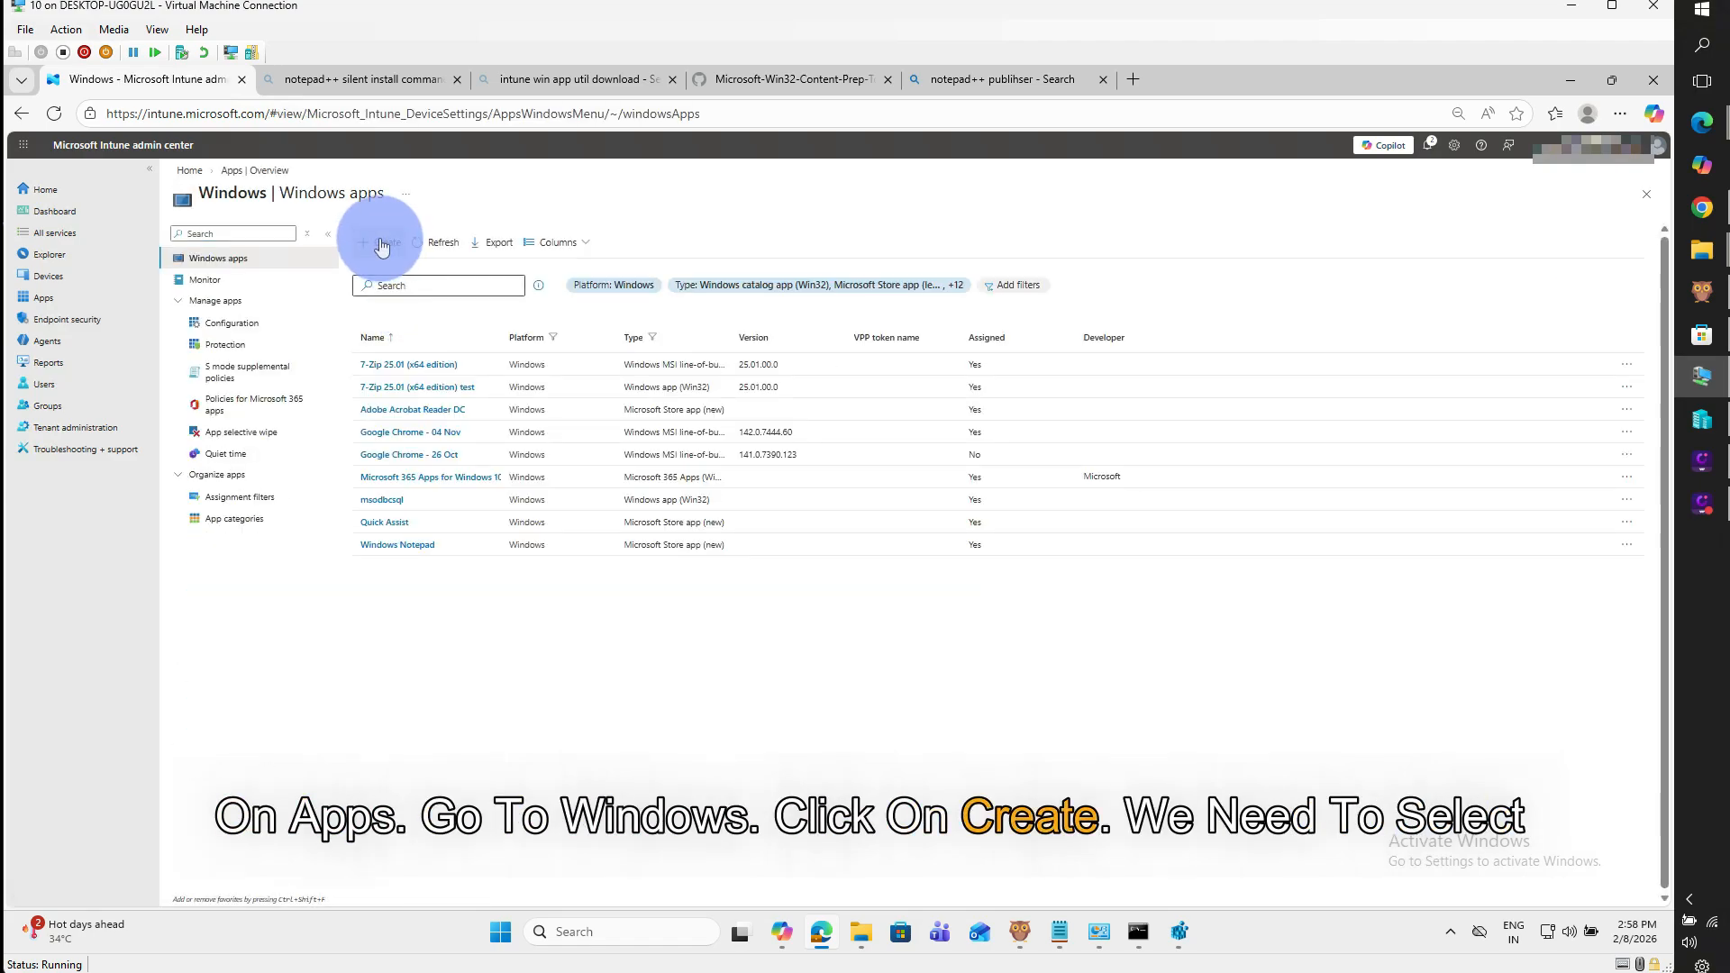
click(1352, 242)
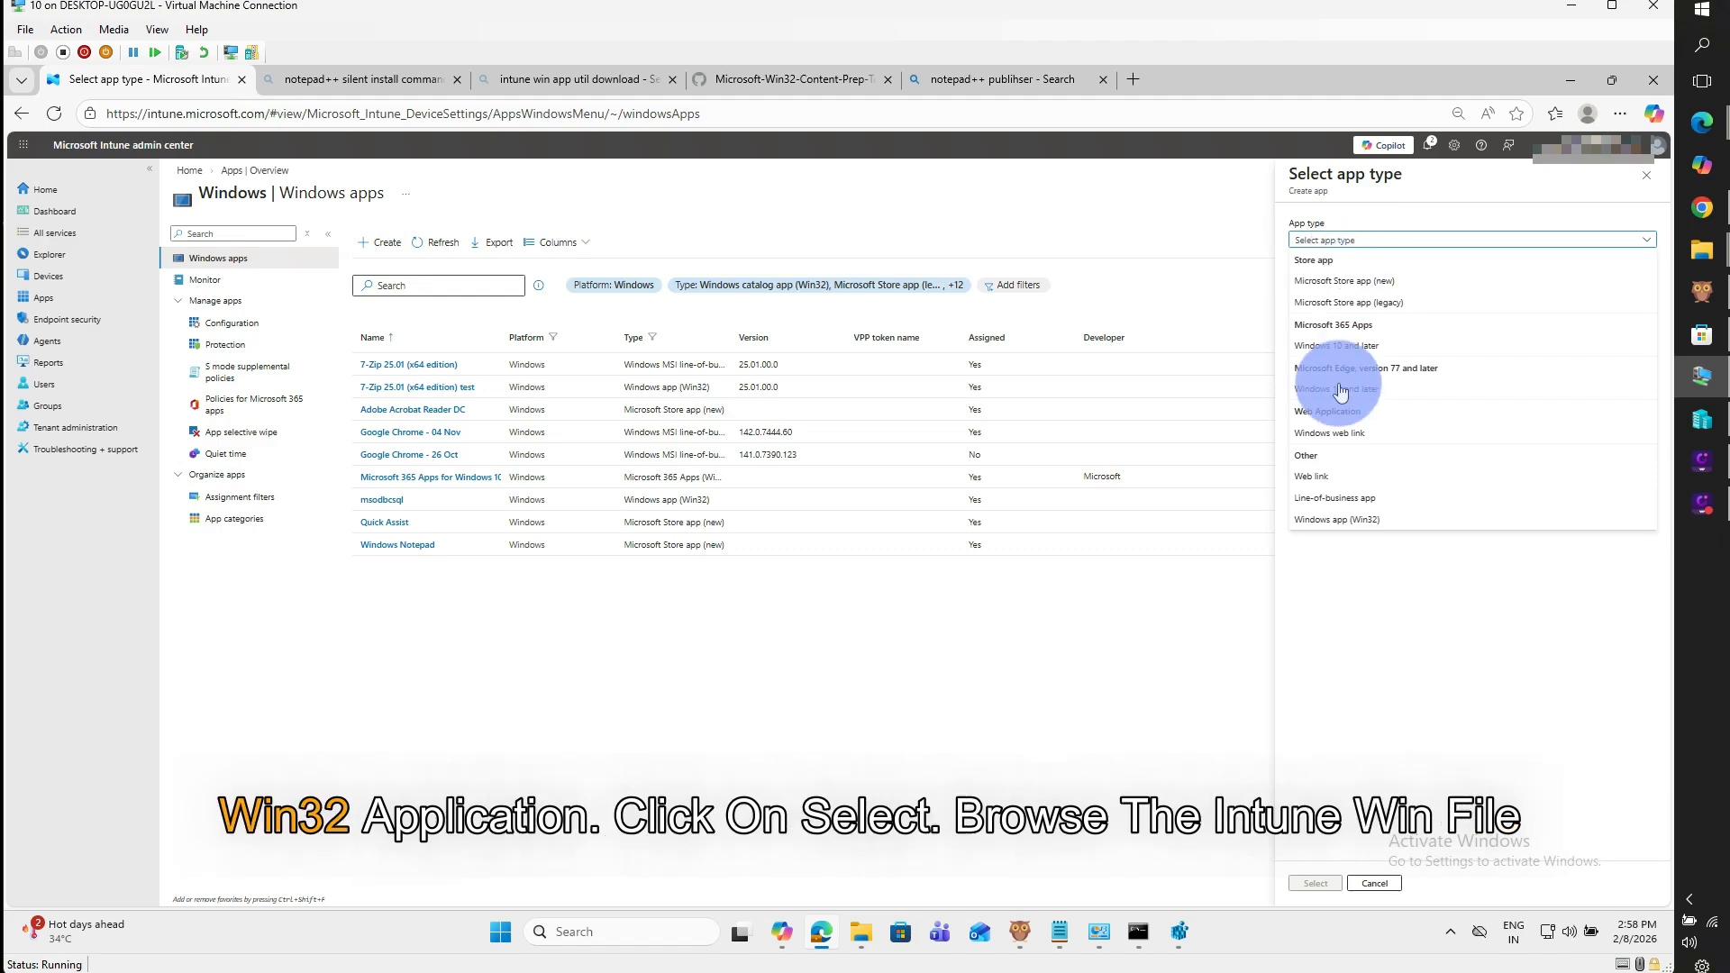
click(1328, 519)
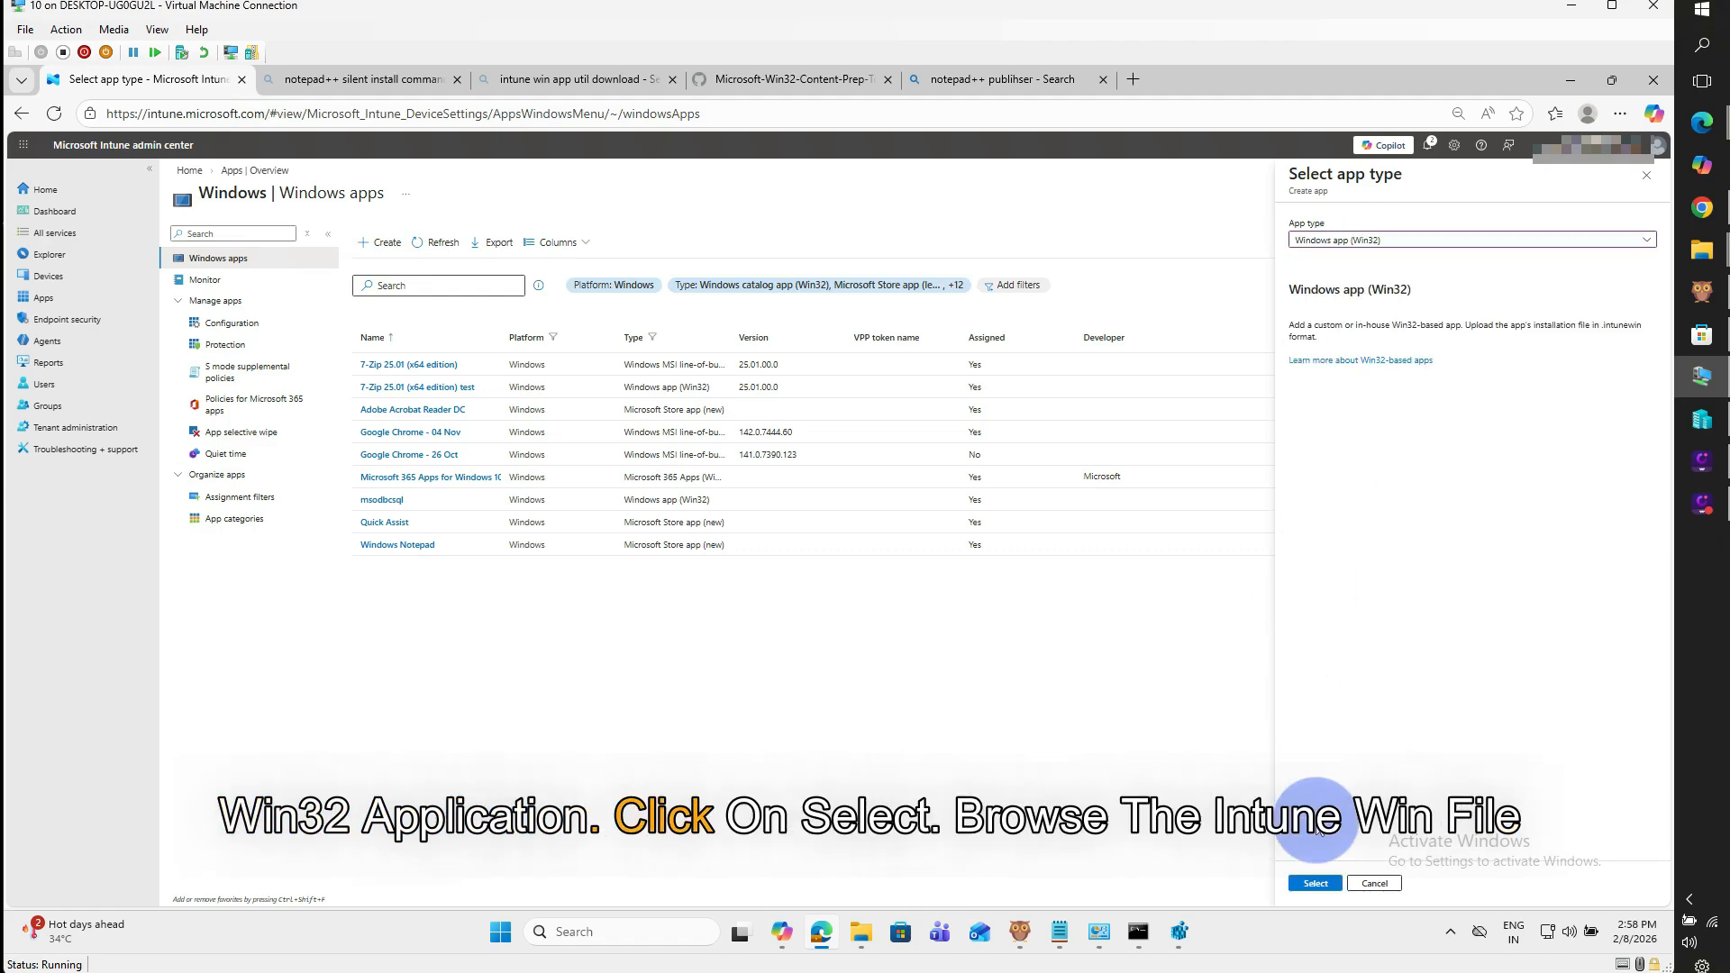
click(1315, 883)
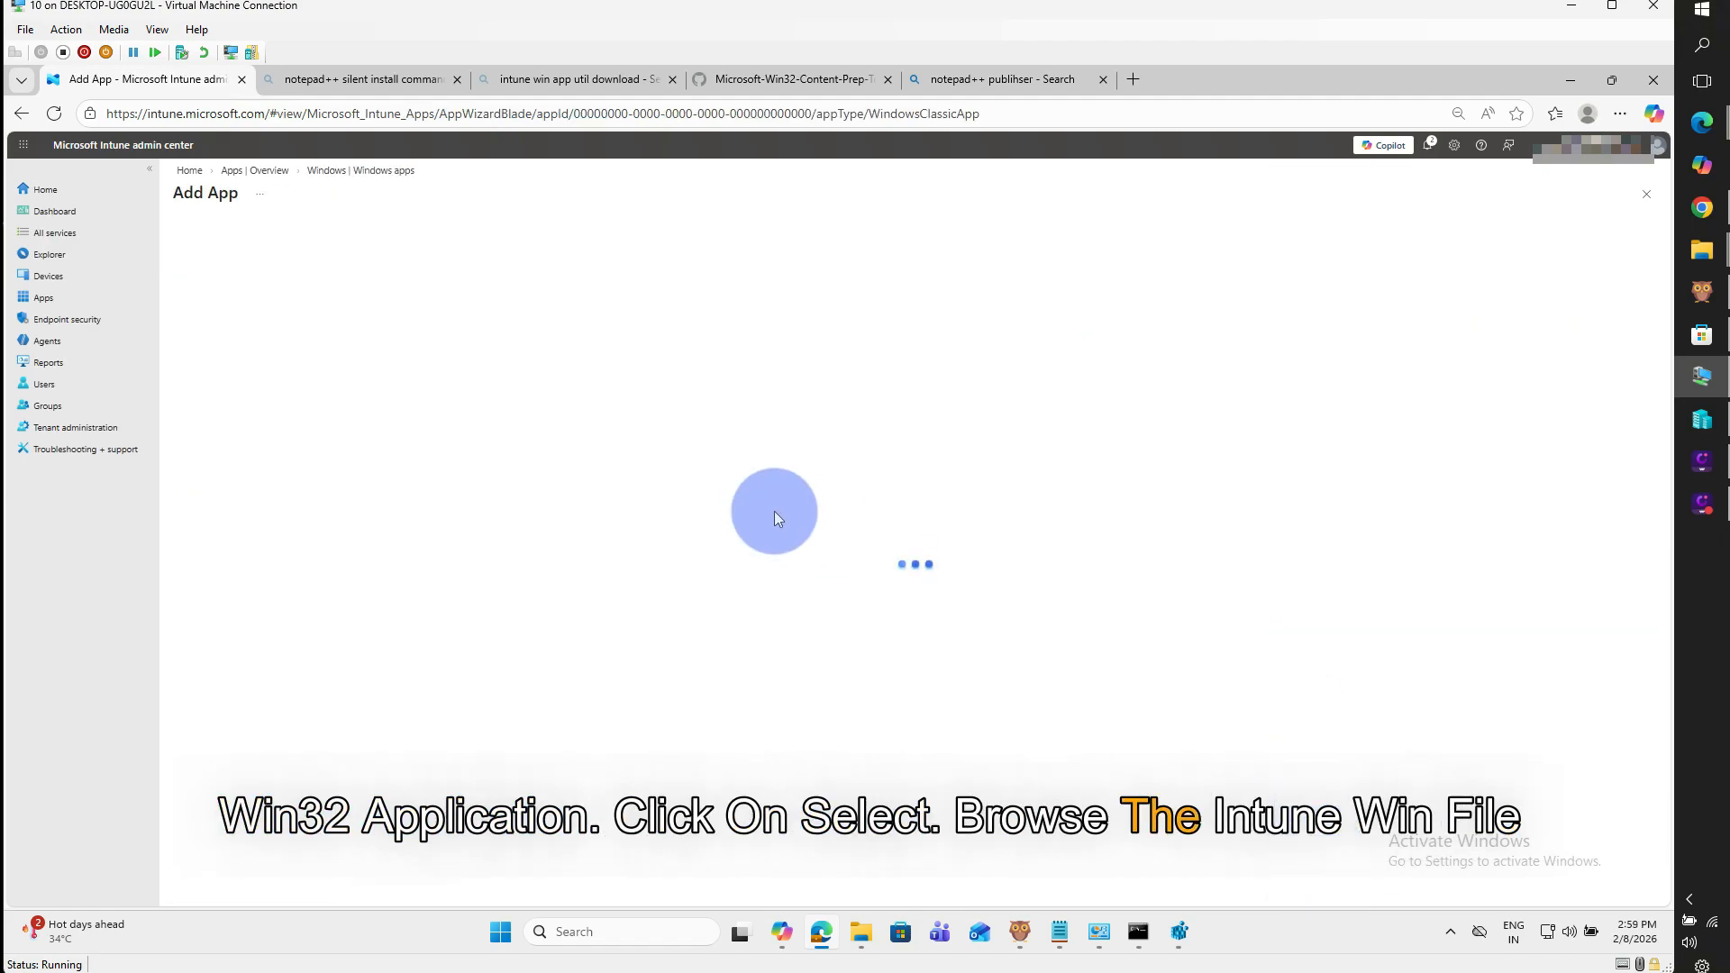
Select npp.8.9.1.Installer.x64.intunewin from the npp.8.9.1.Installer.x64_Output folder as the app package file and confirm it
click(392, 281)
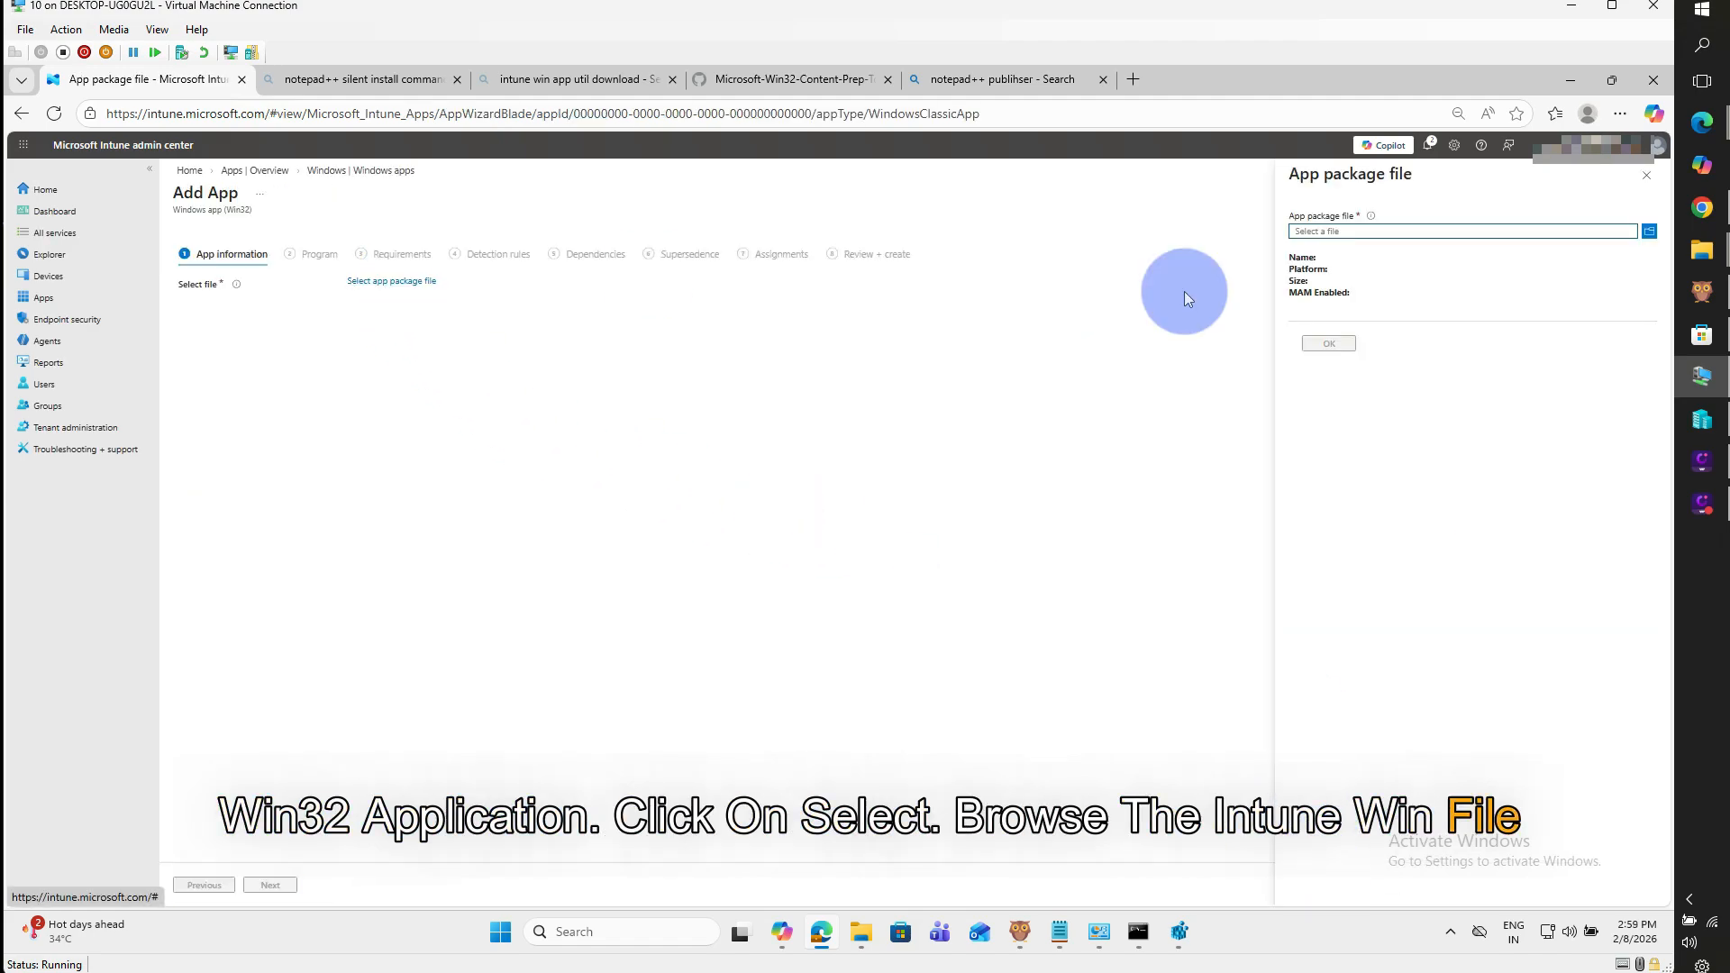
click(1343, 232)
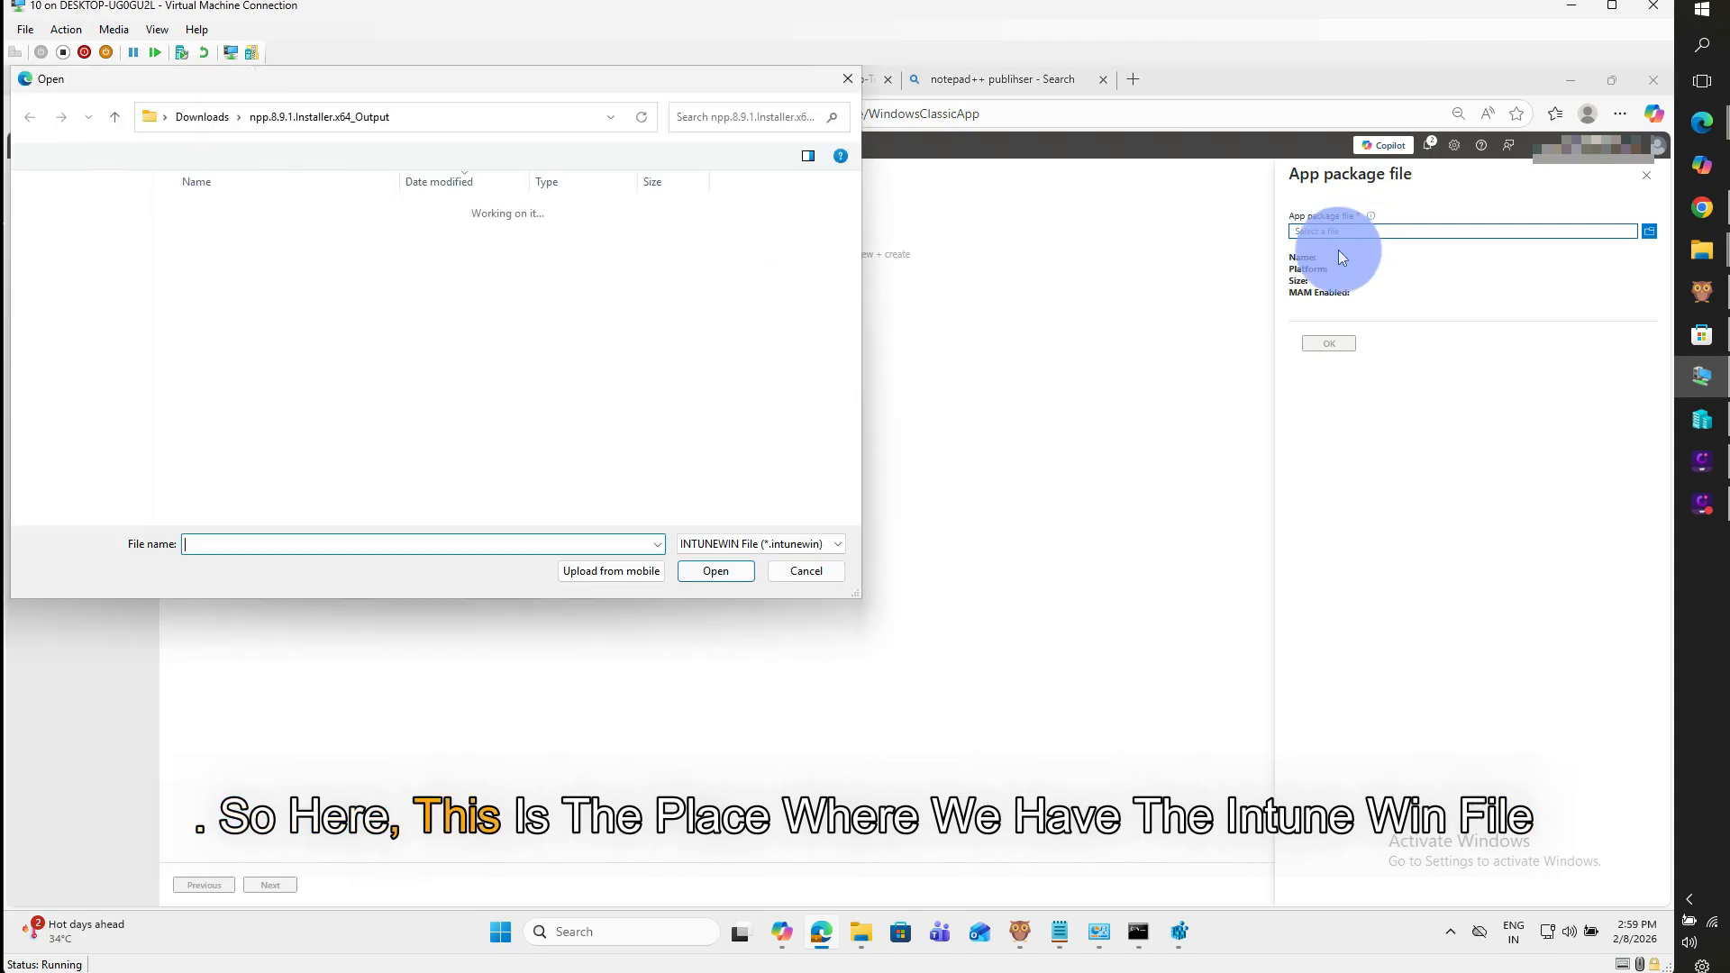
click(521, 108)
click(317, 236)
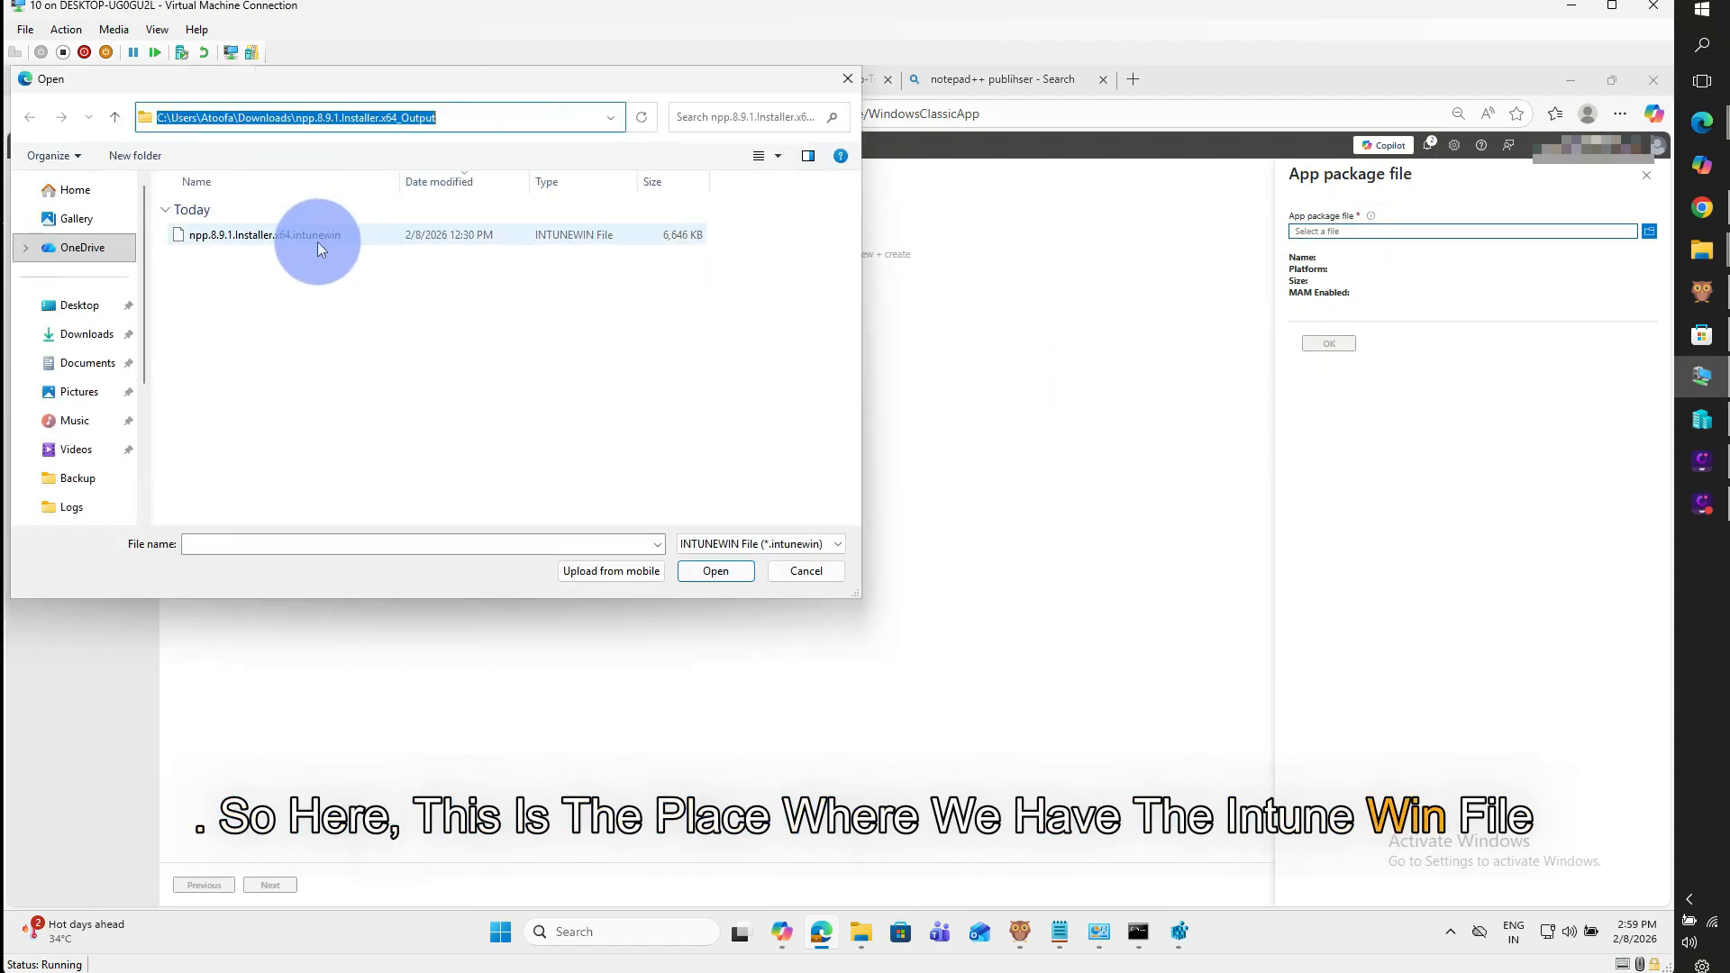
click(726, 565)
click(1330, 346)
Set the app's name to Notepad++_8.9.1_64bit
click(483, 310)
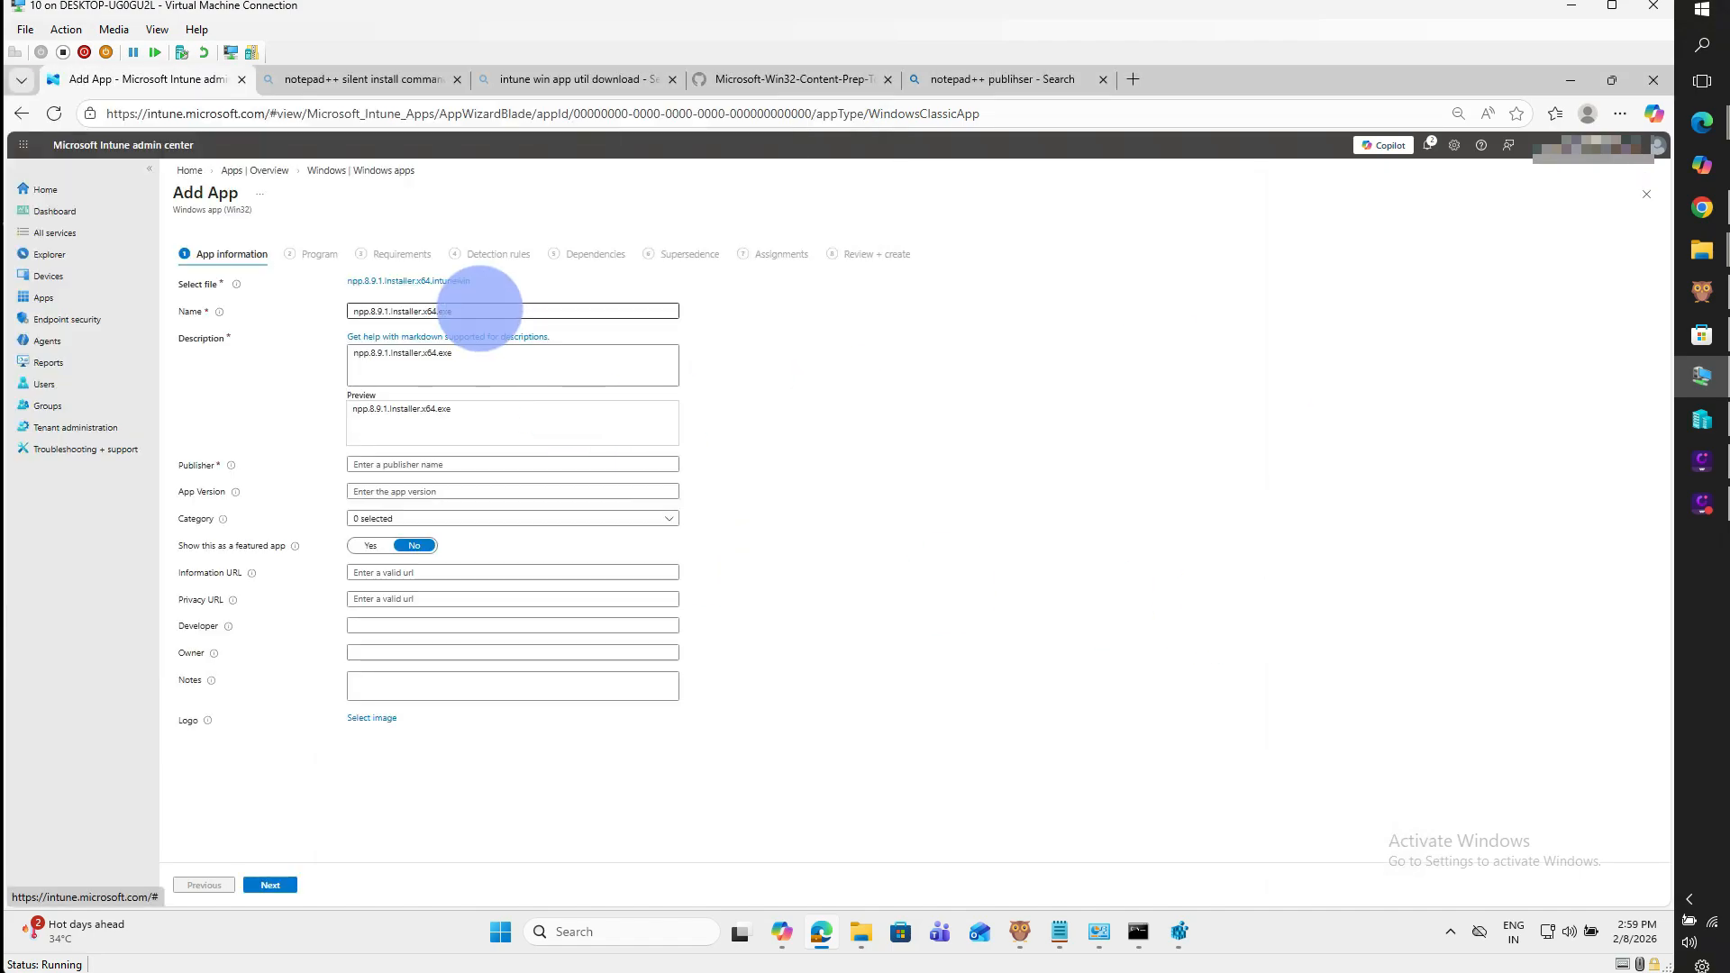
click(479, 311)
key(ctrl+a)
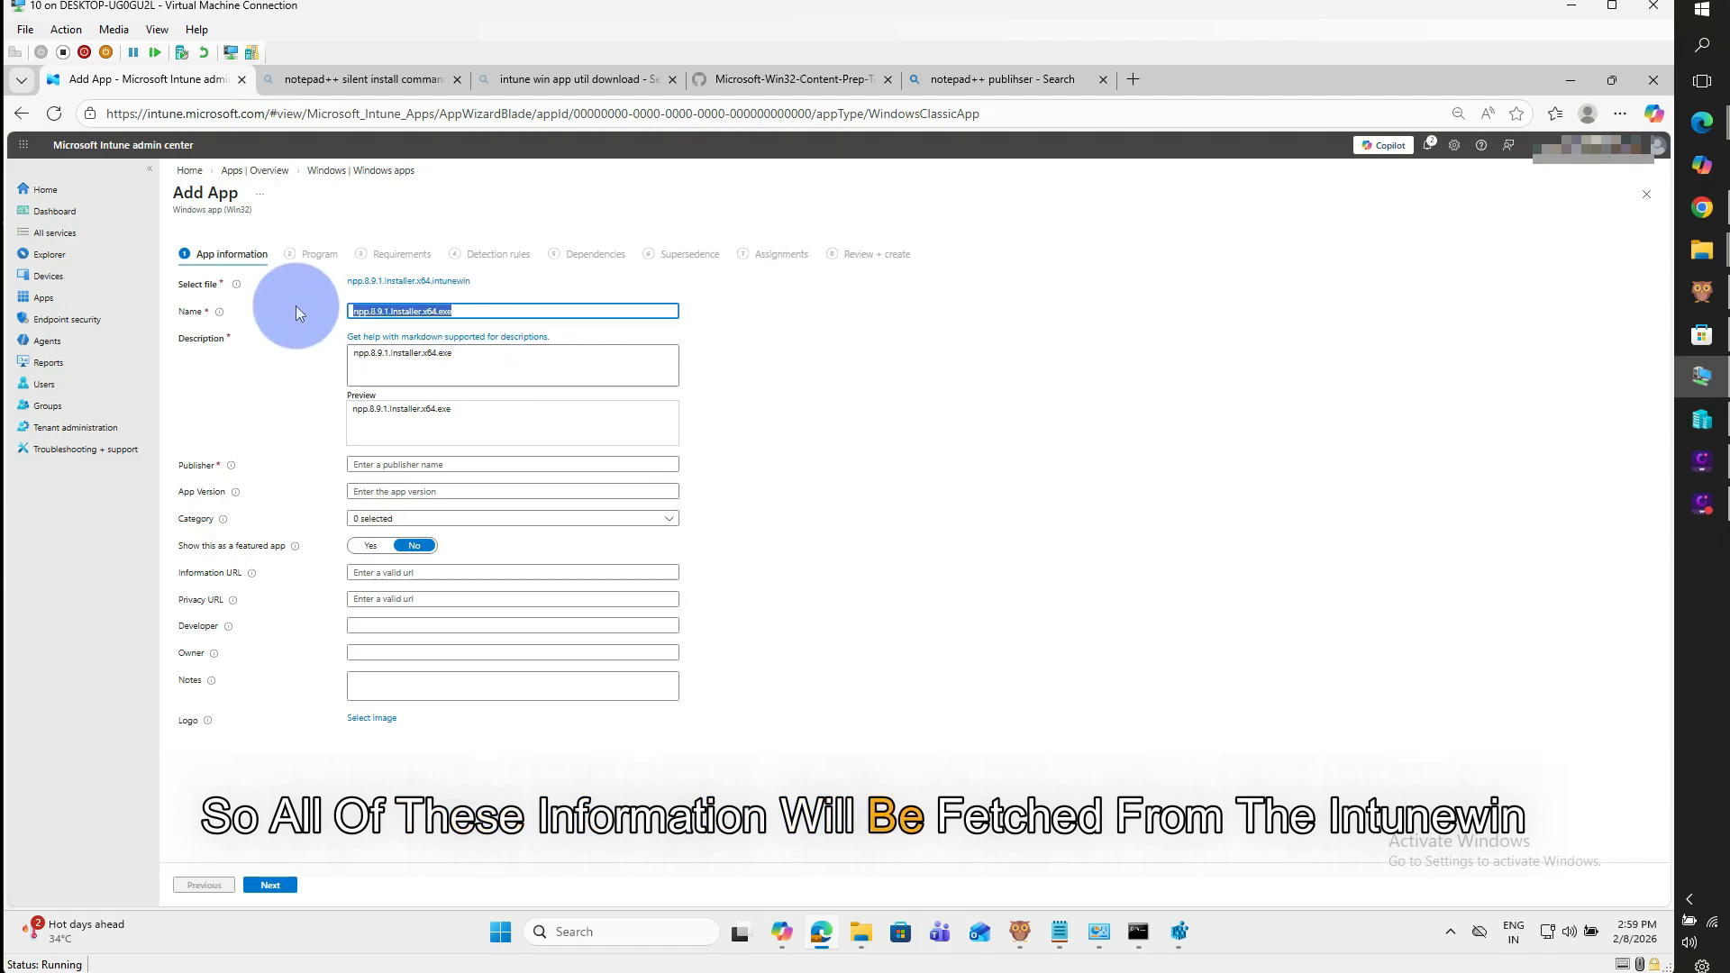
text(Notepad)
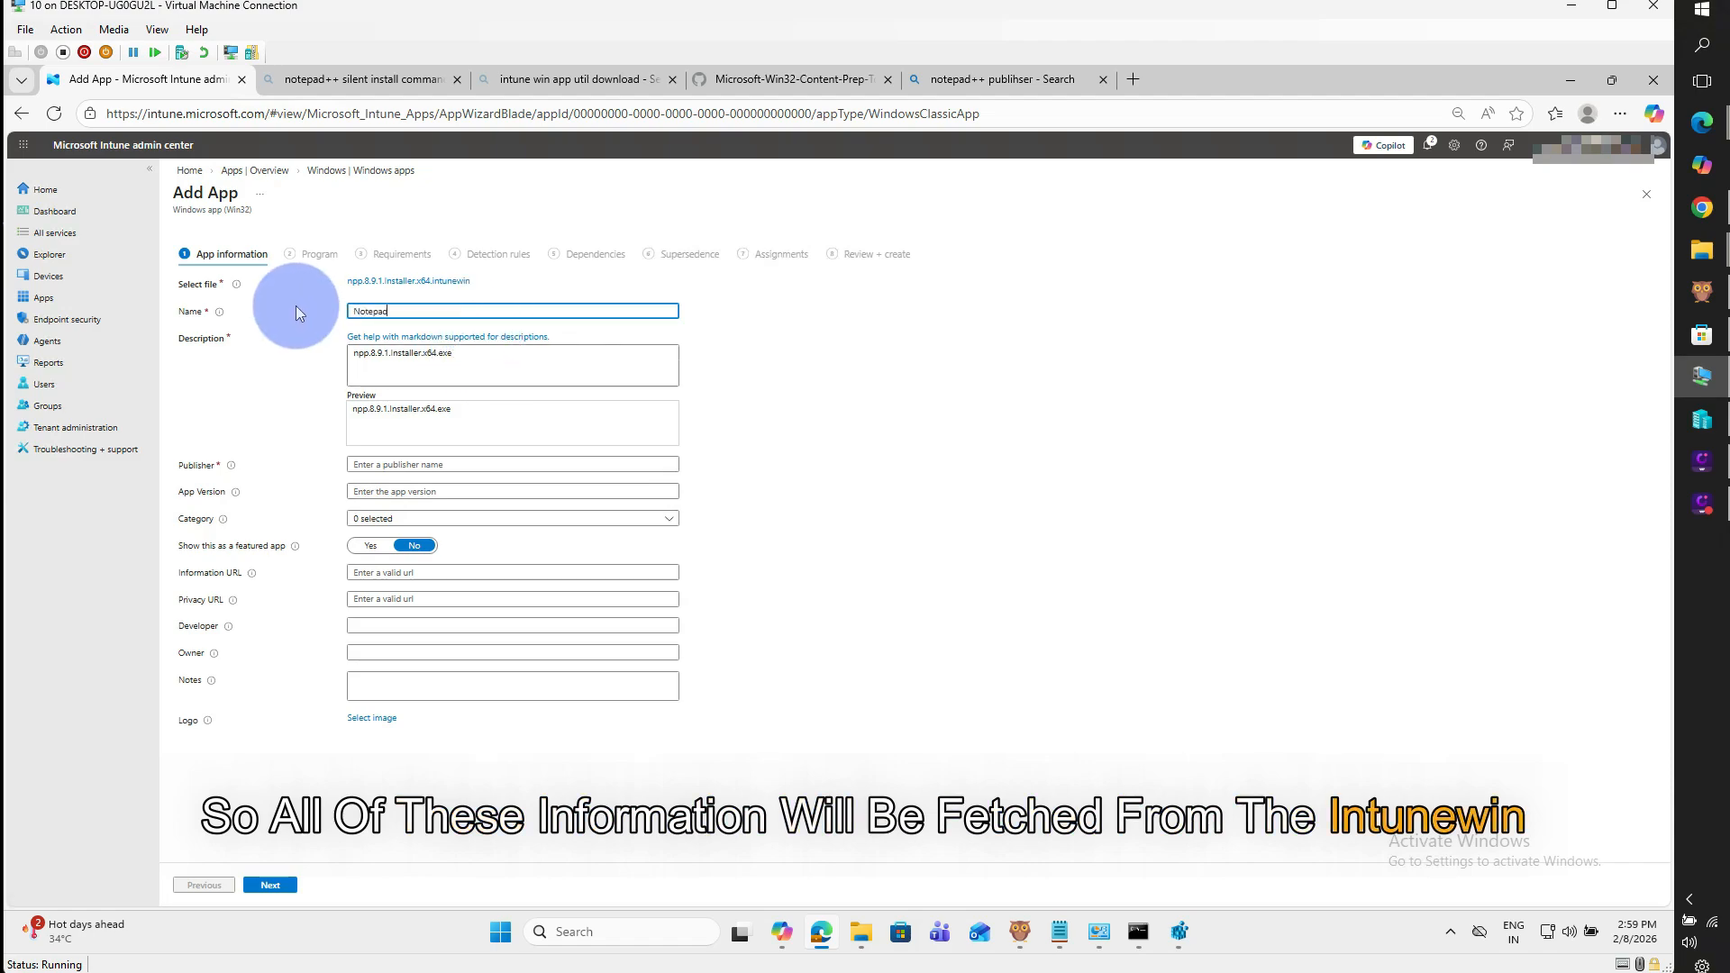
text(++_)
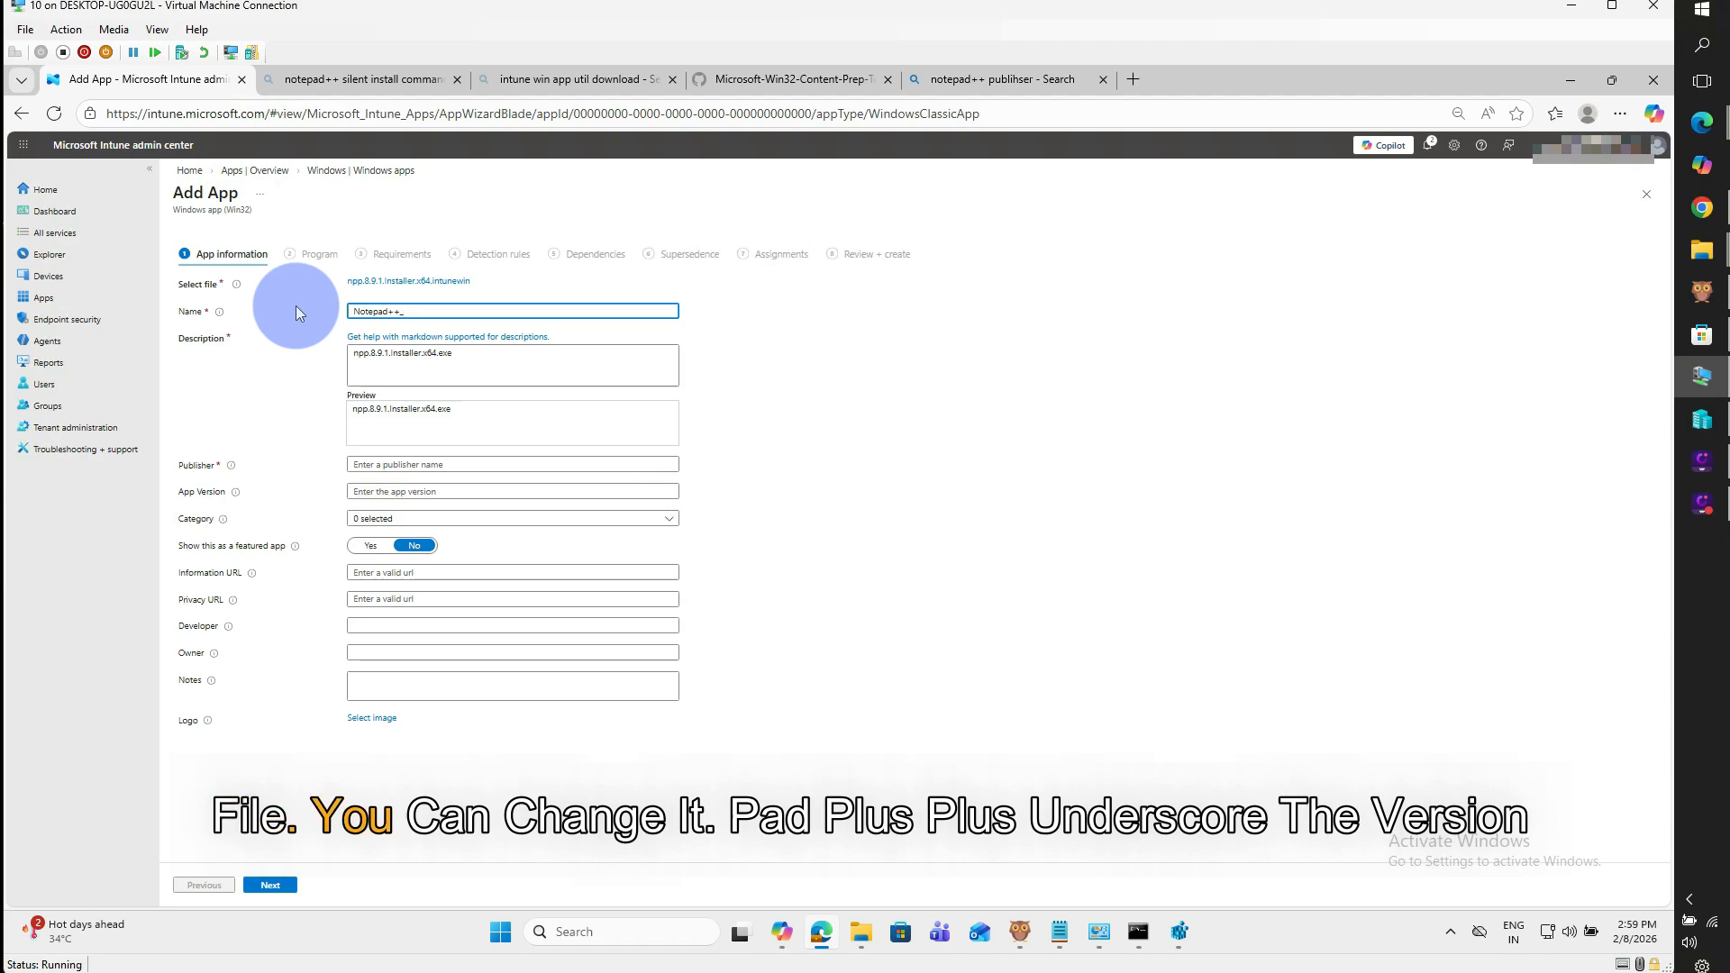
text(8.9.1)
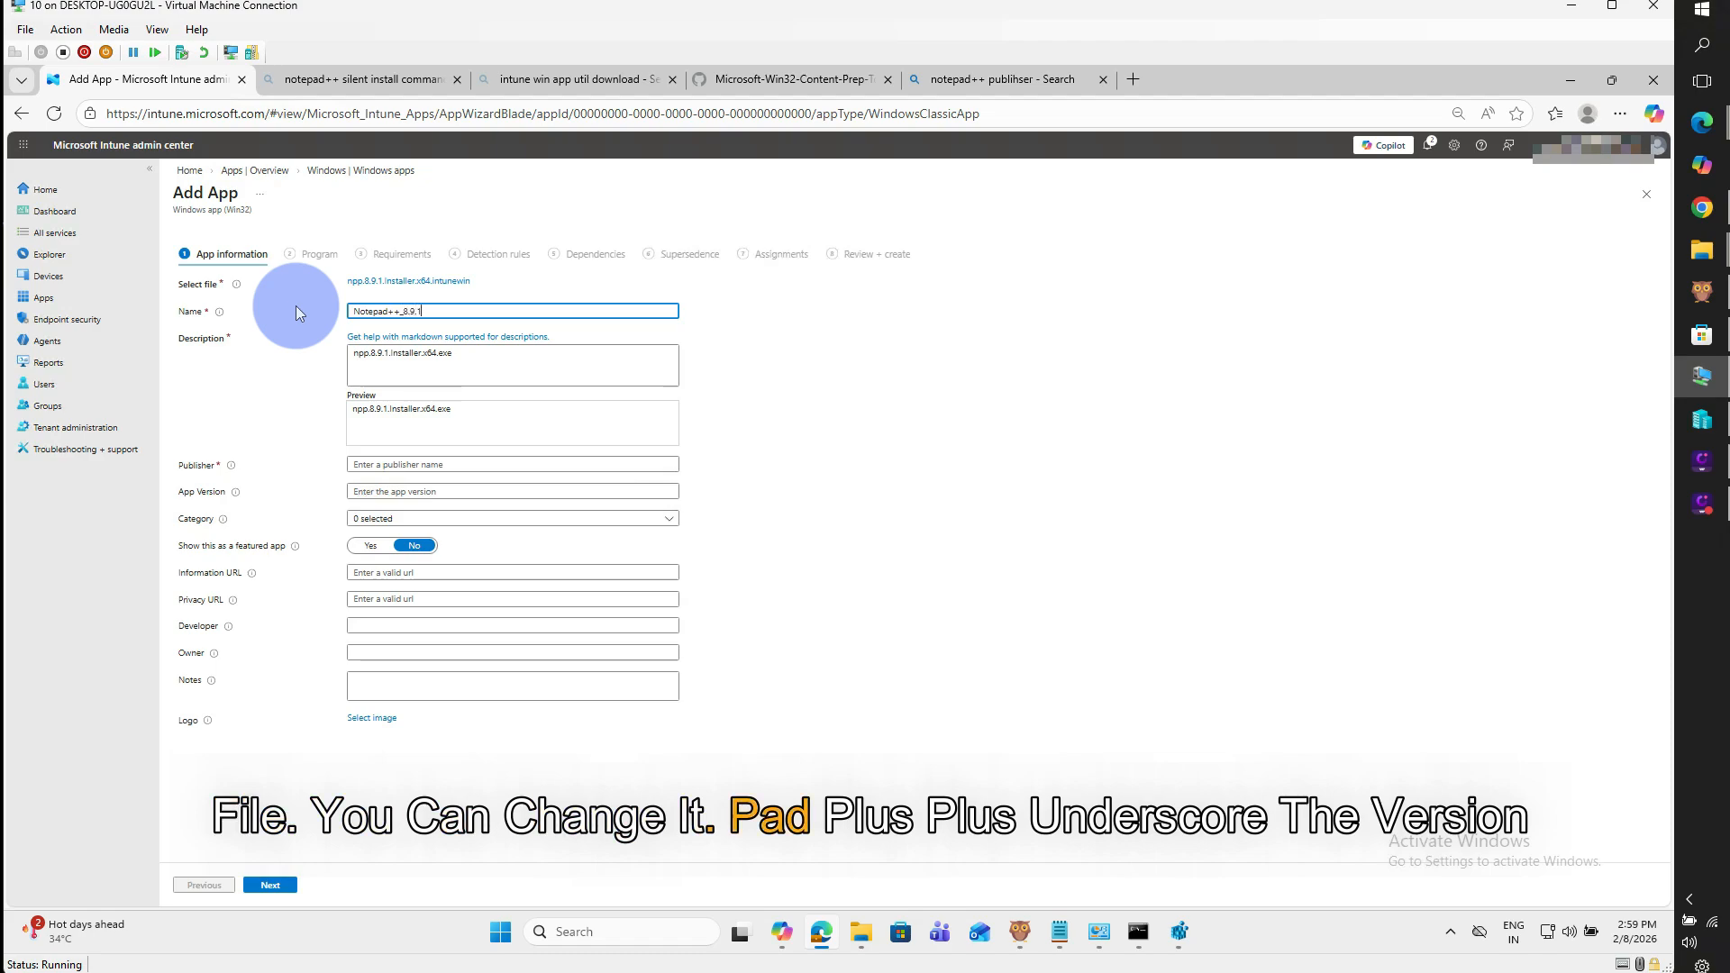
text(_)
text(64bi)
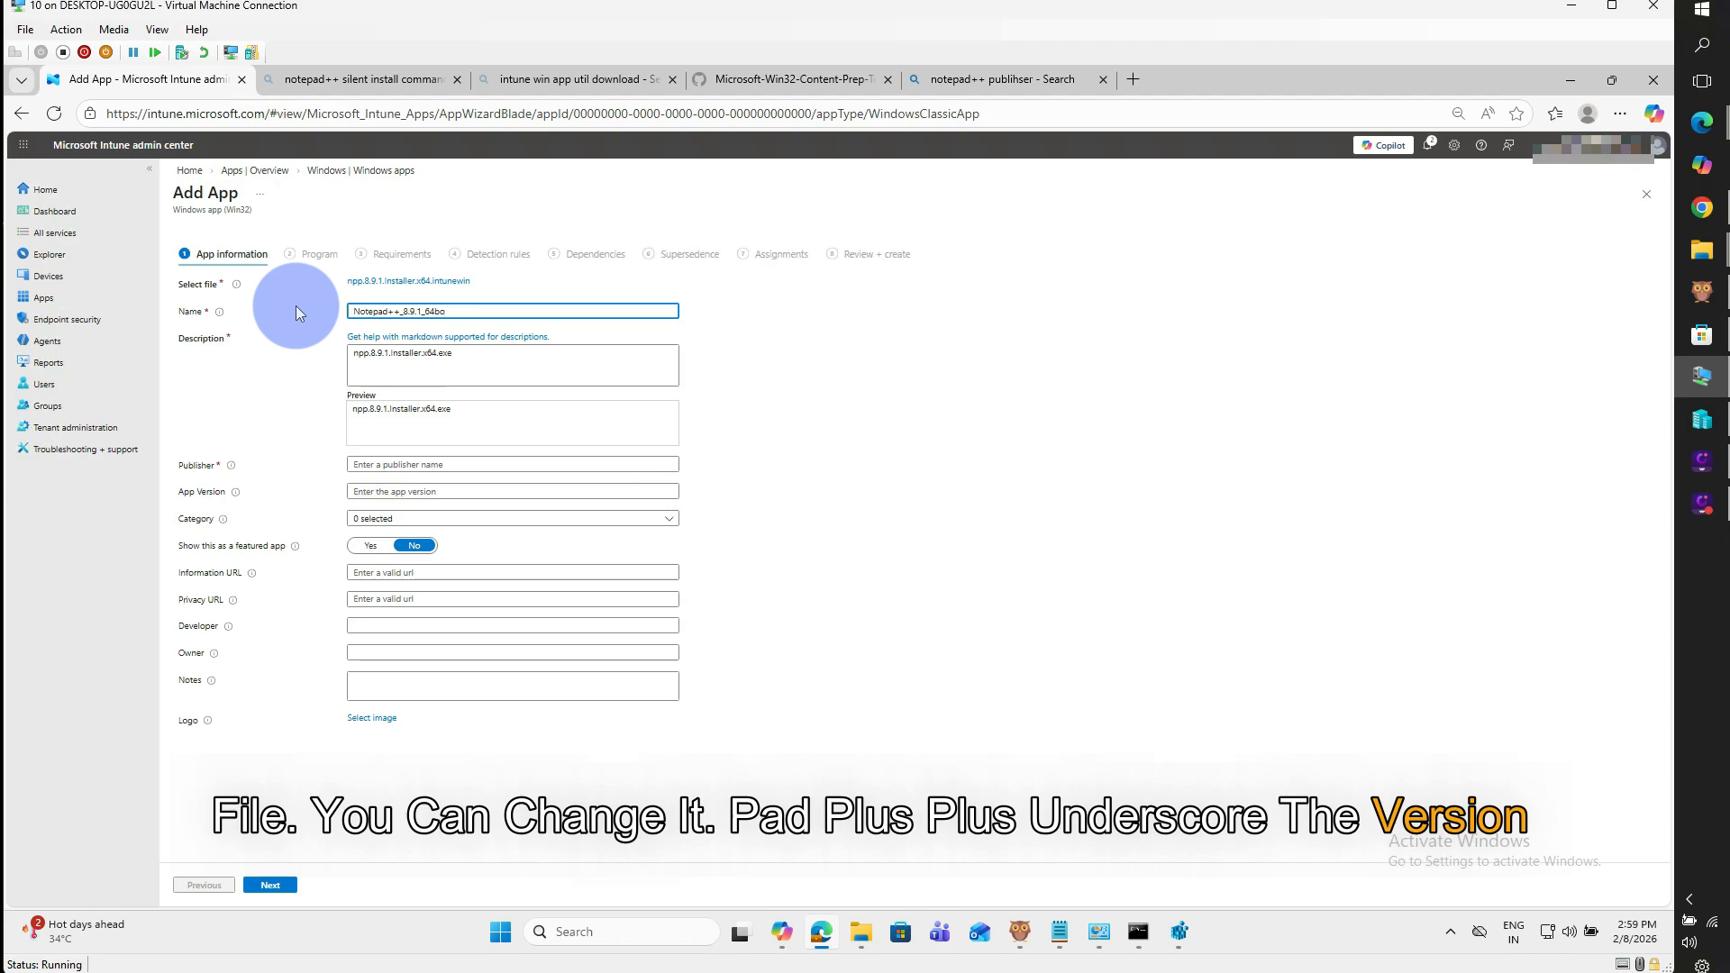
key(BackSpace)
text(it)
Replace the app's description with the copied app name, Notepad++_8.9.1_64bit
key(ctrl+a)
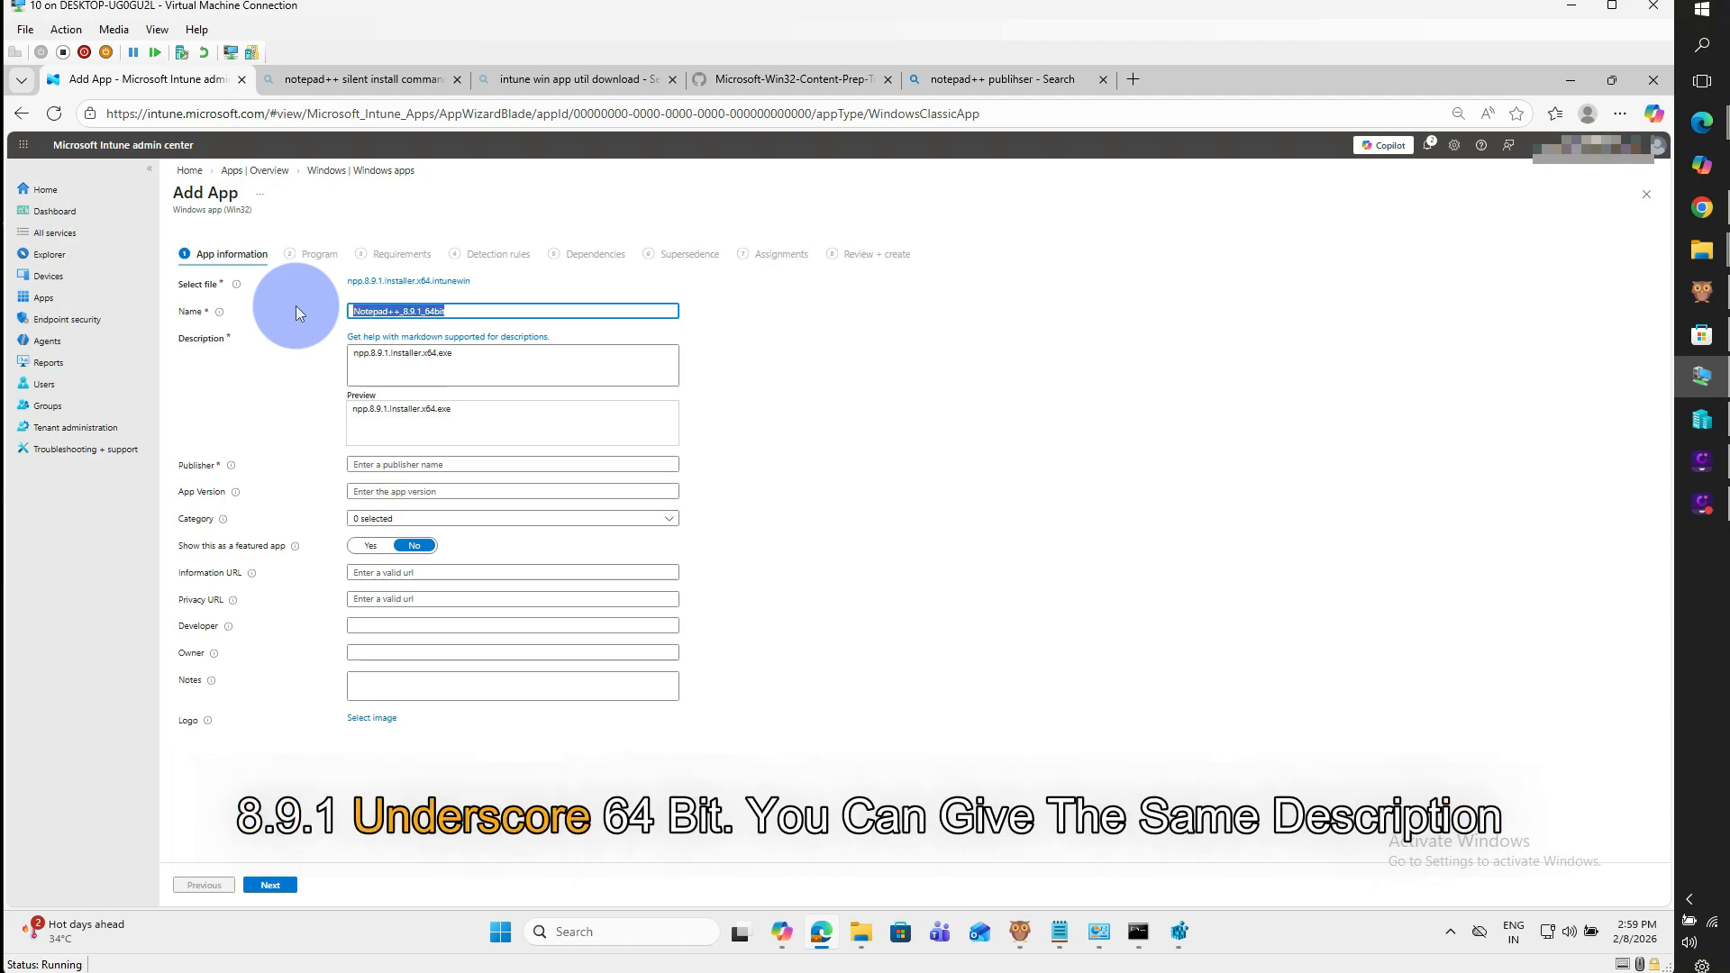
click(413, 354)
key(ctrl+a)
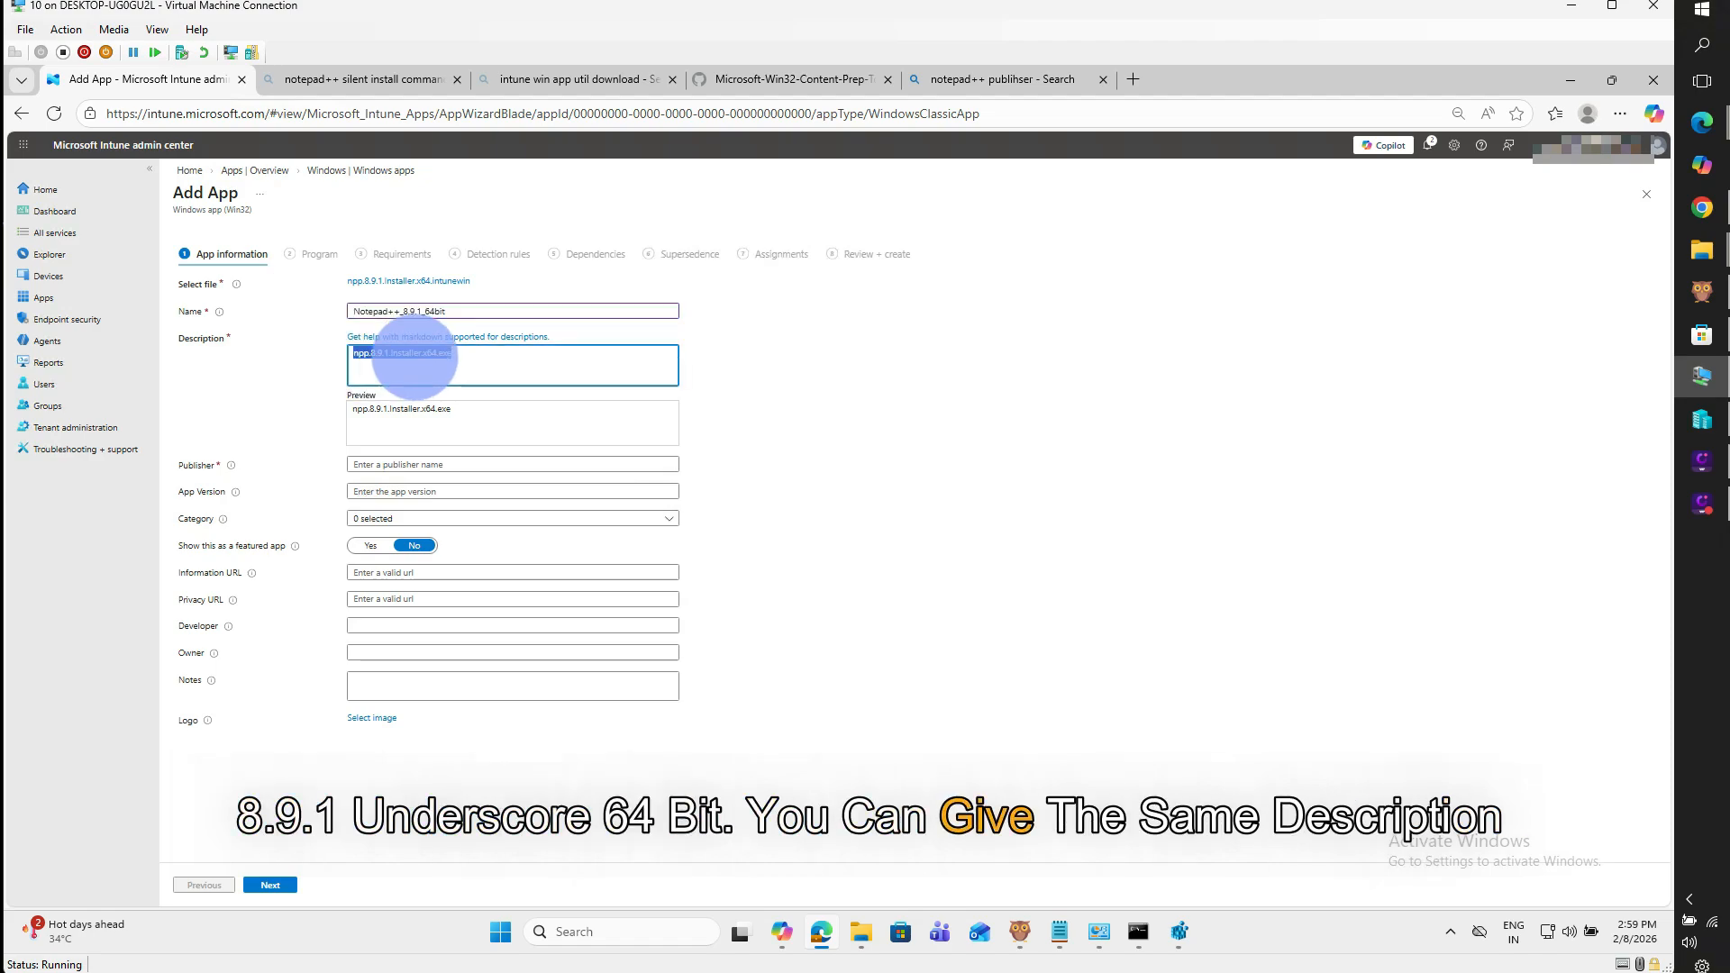
Set the app's publisher to Notepad++ team and its app version to 8.9.1
click(430, 464)
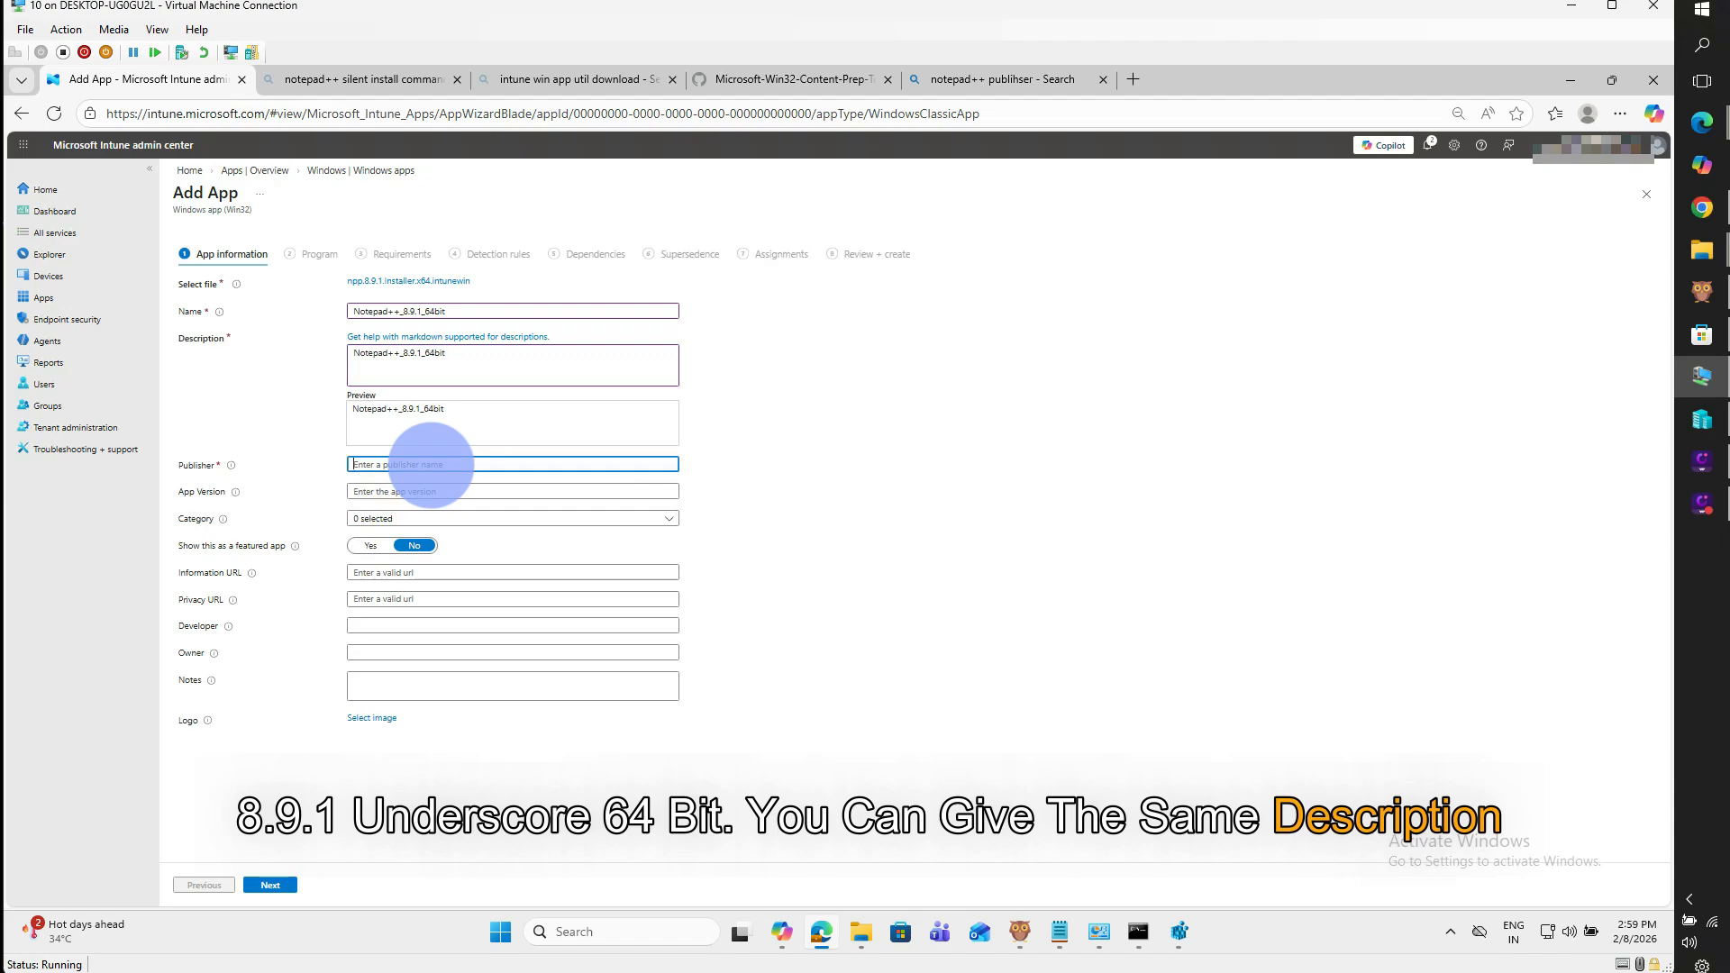
text(Notepad++)
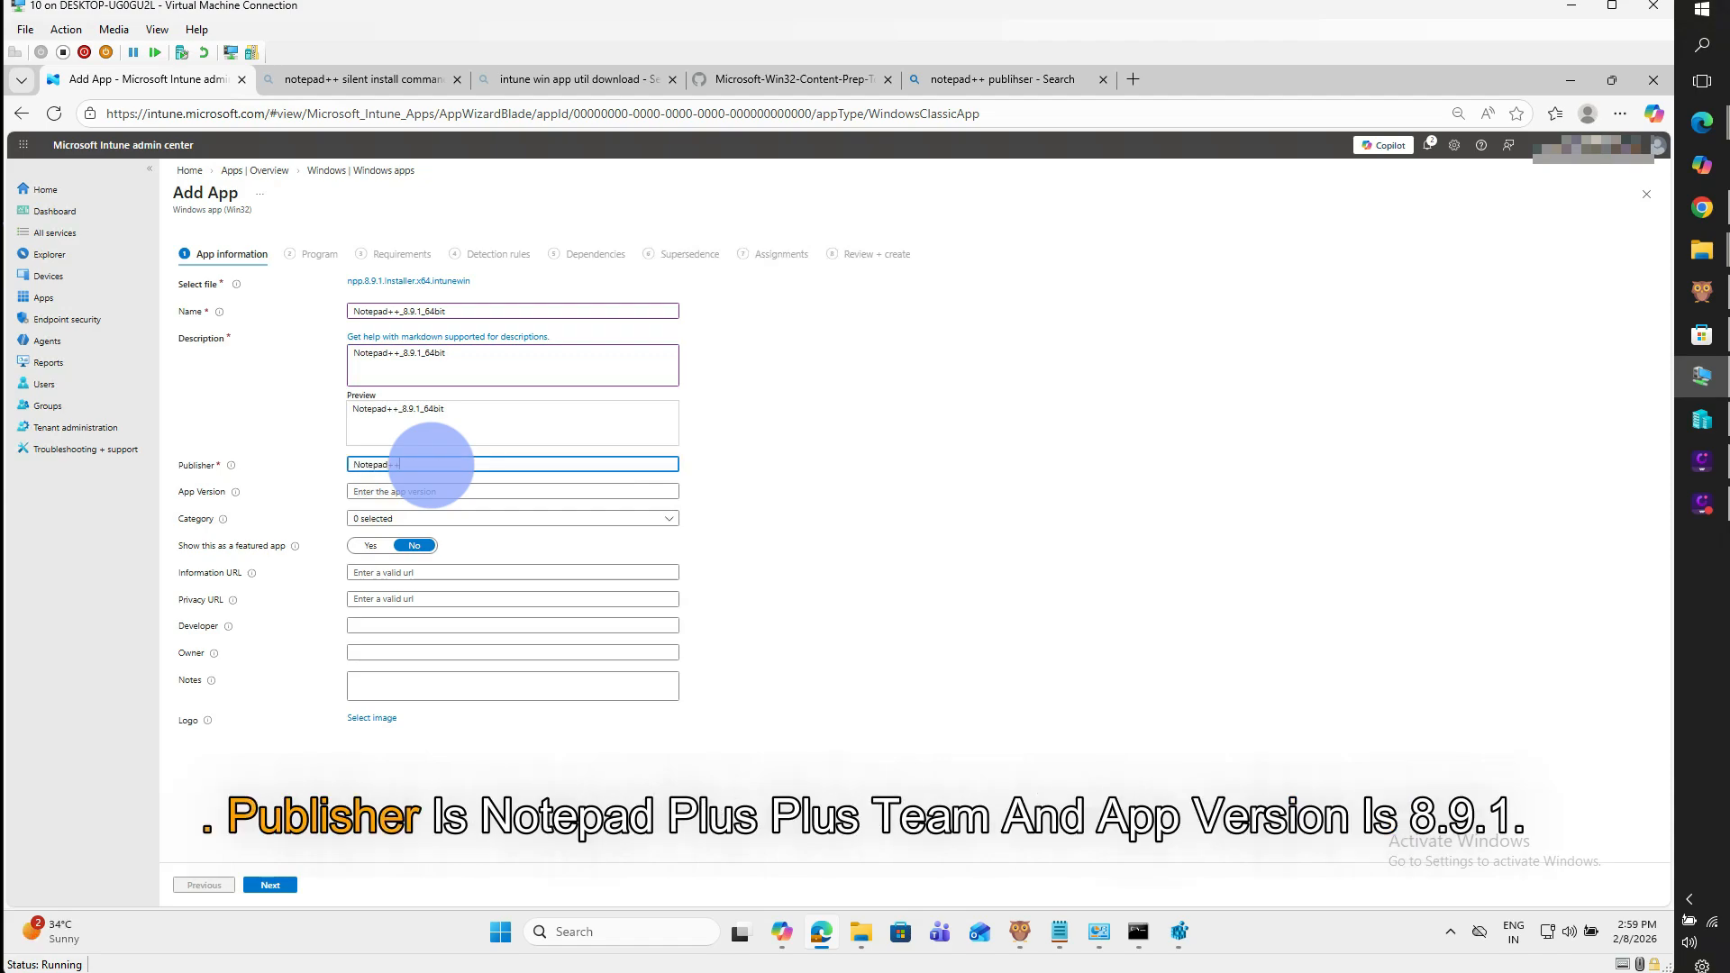
text( team)
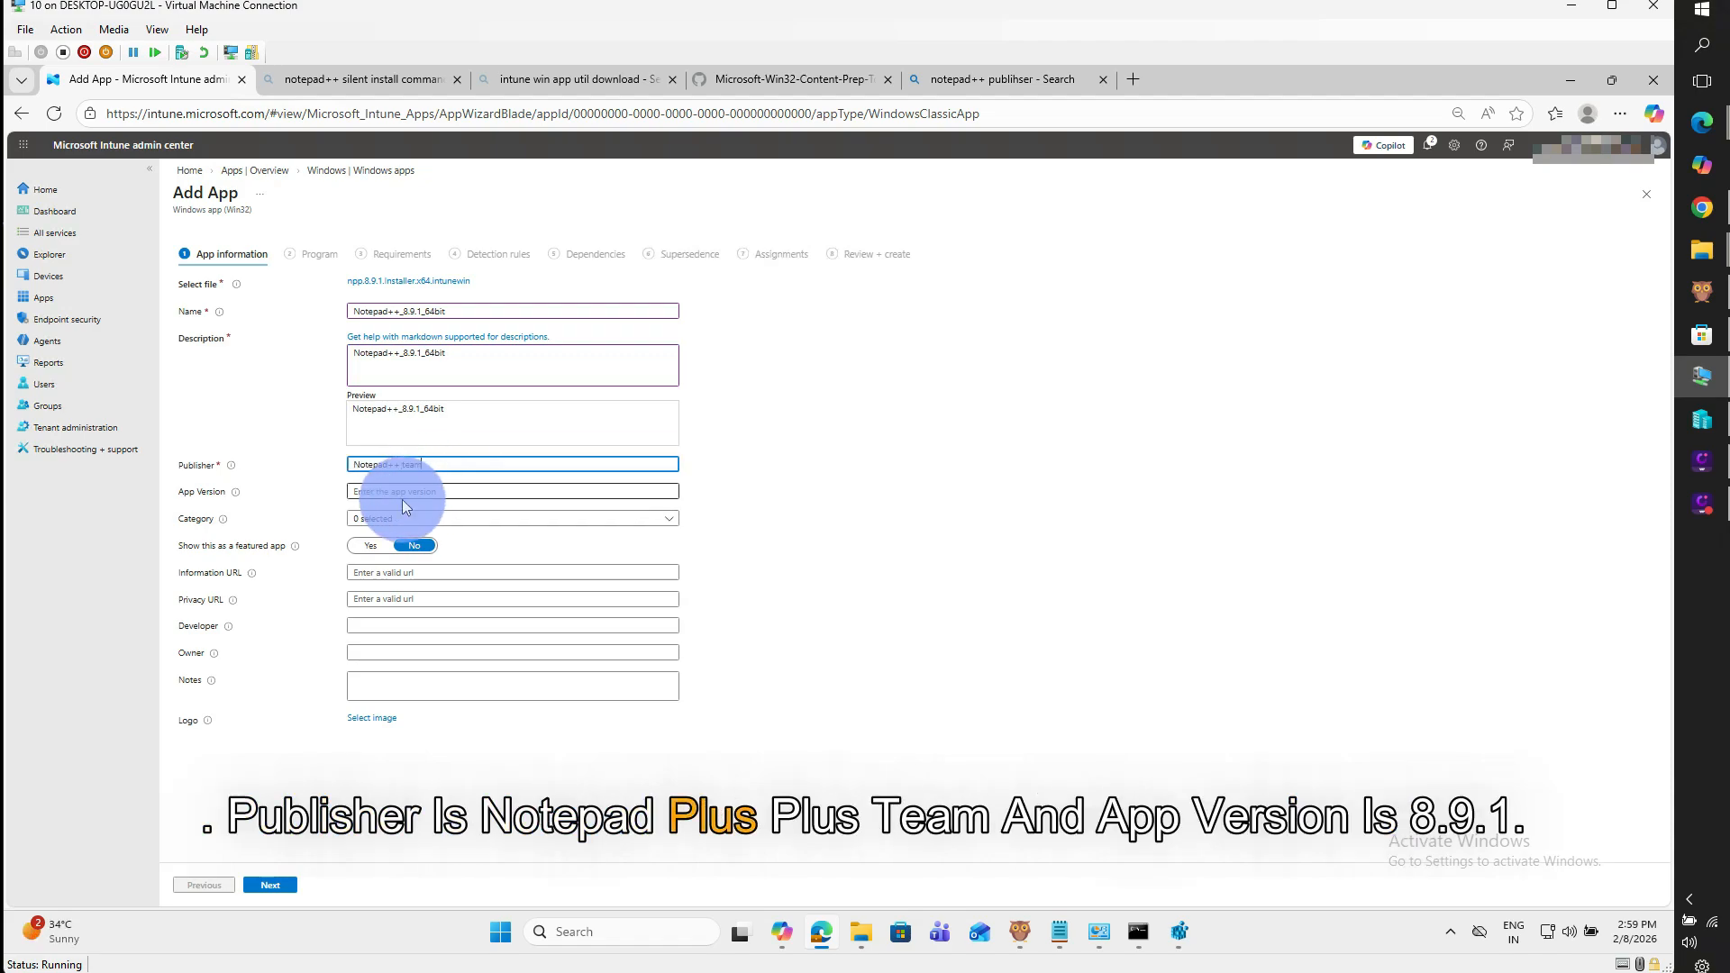
click(387, 493)
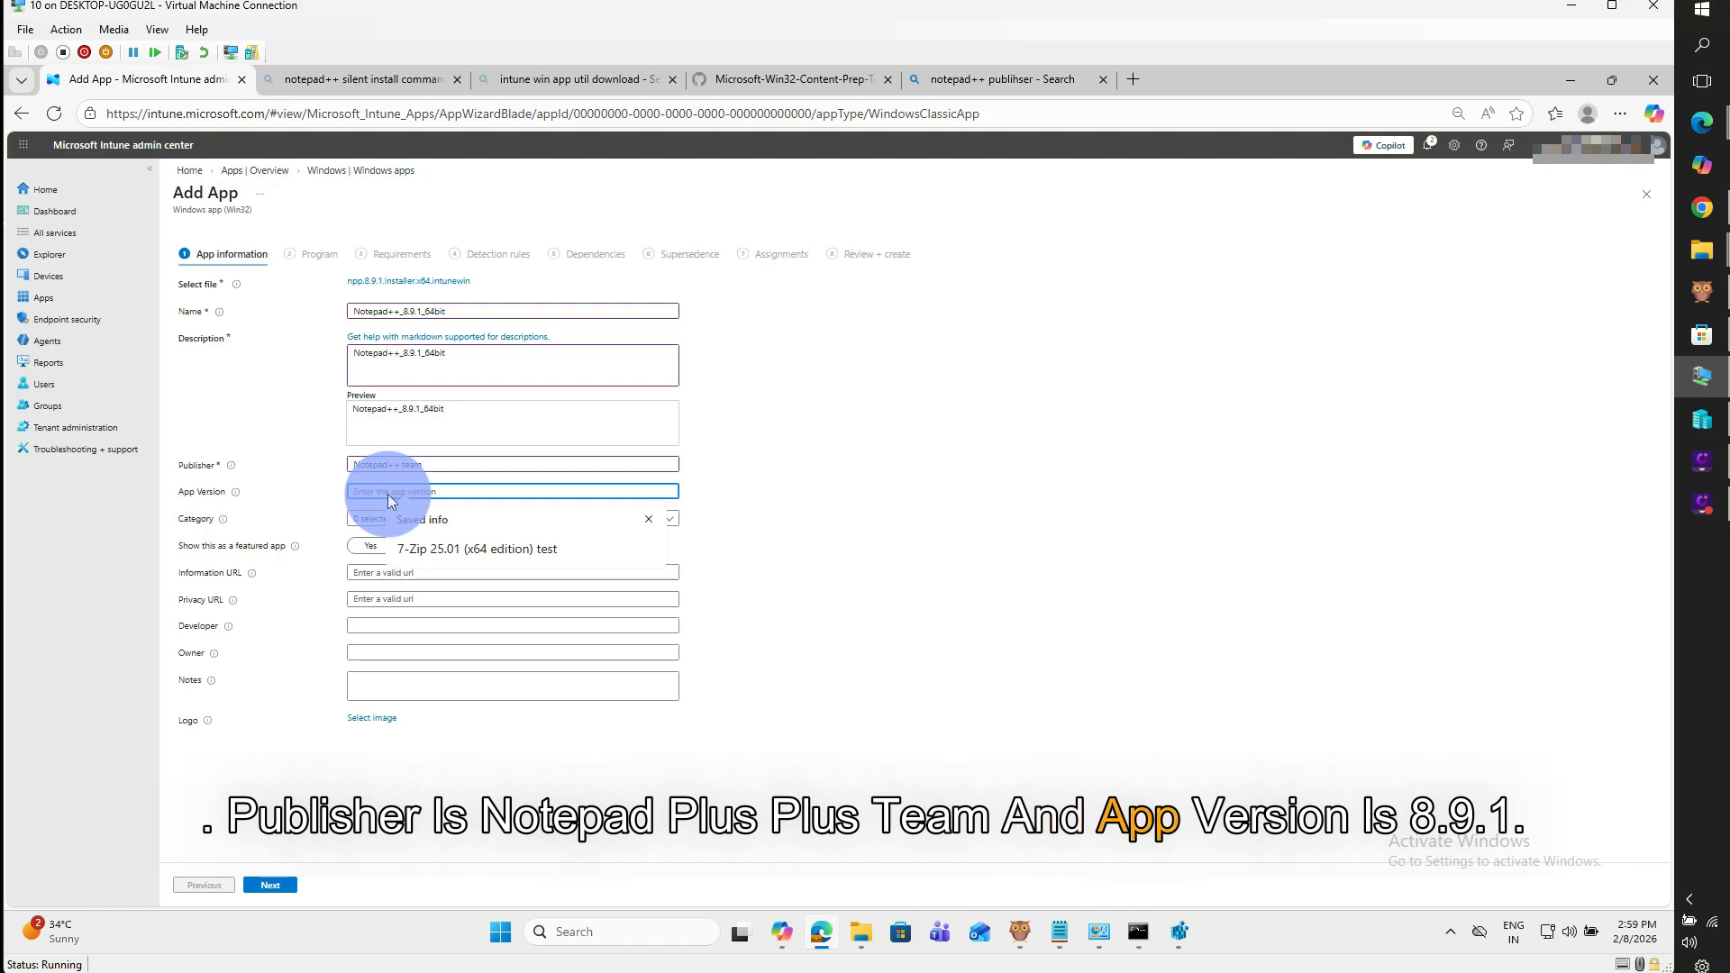
text(8.9.1)
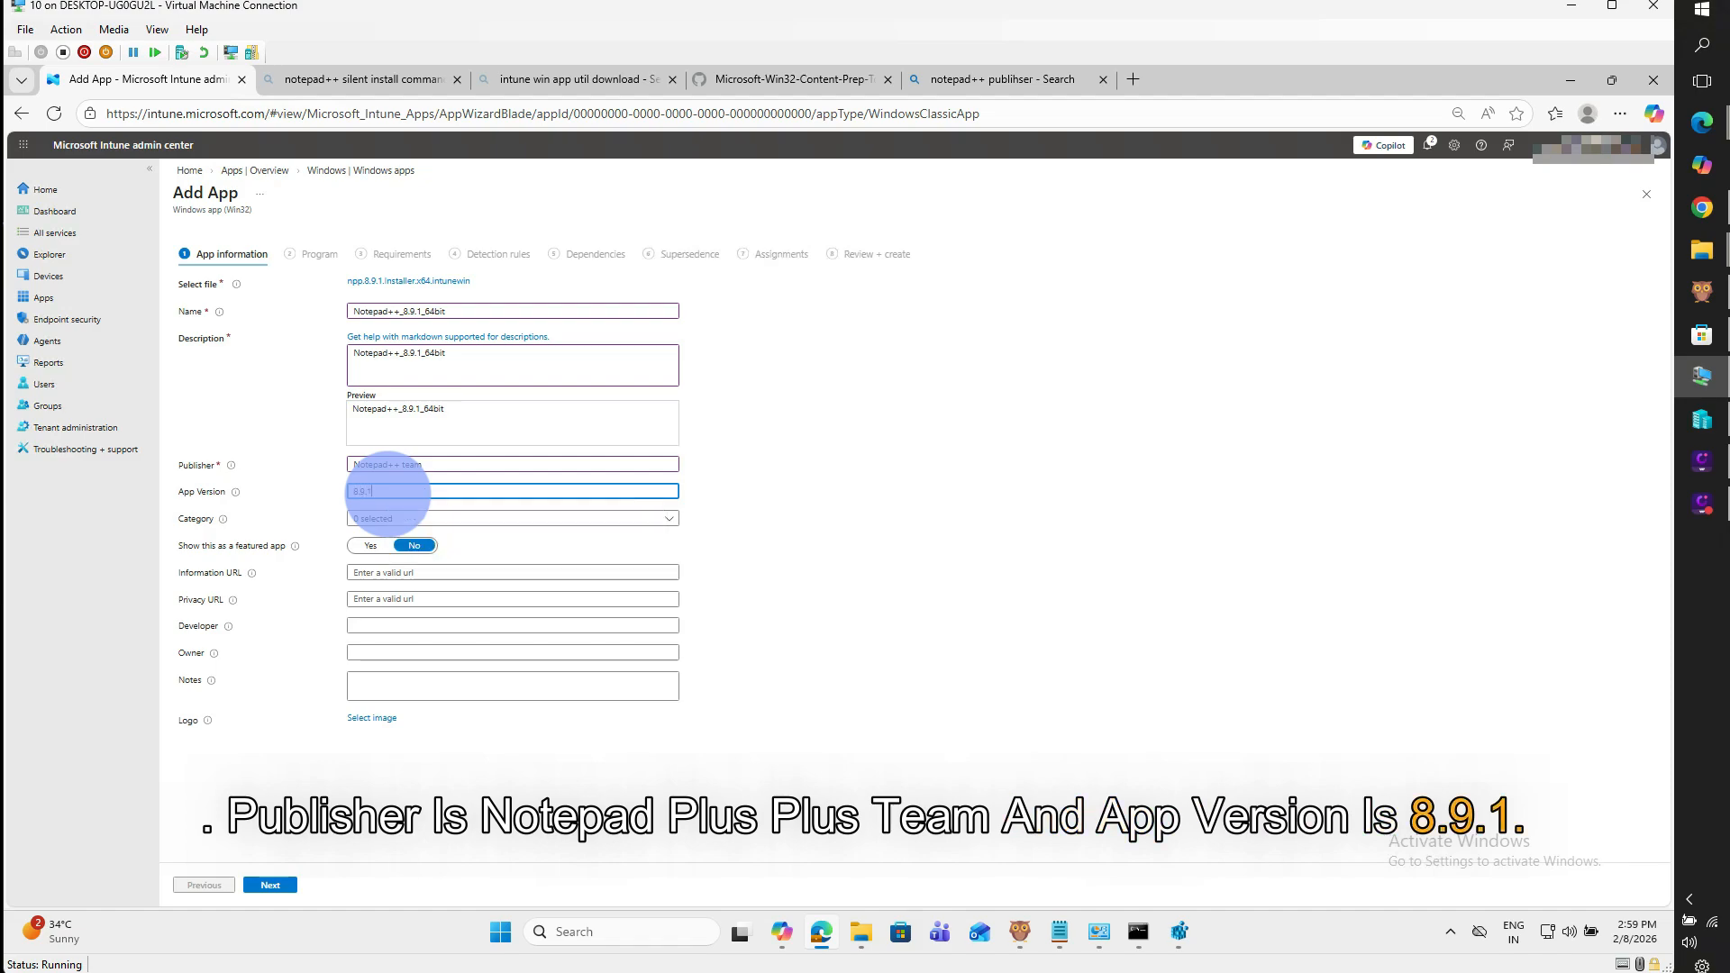
Upload NPLOGO.jpg from the Downloads folder as the app's logo and continue to the Program settings
click(371, 719)
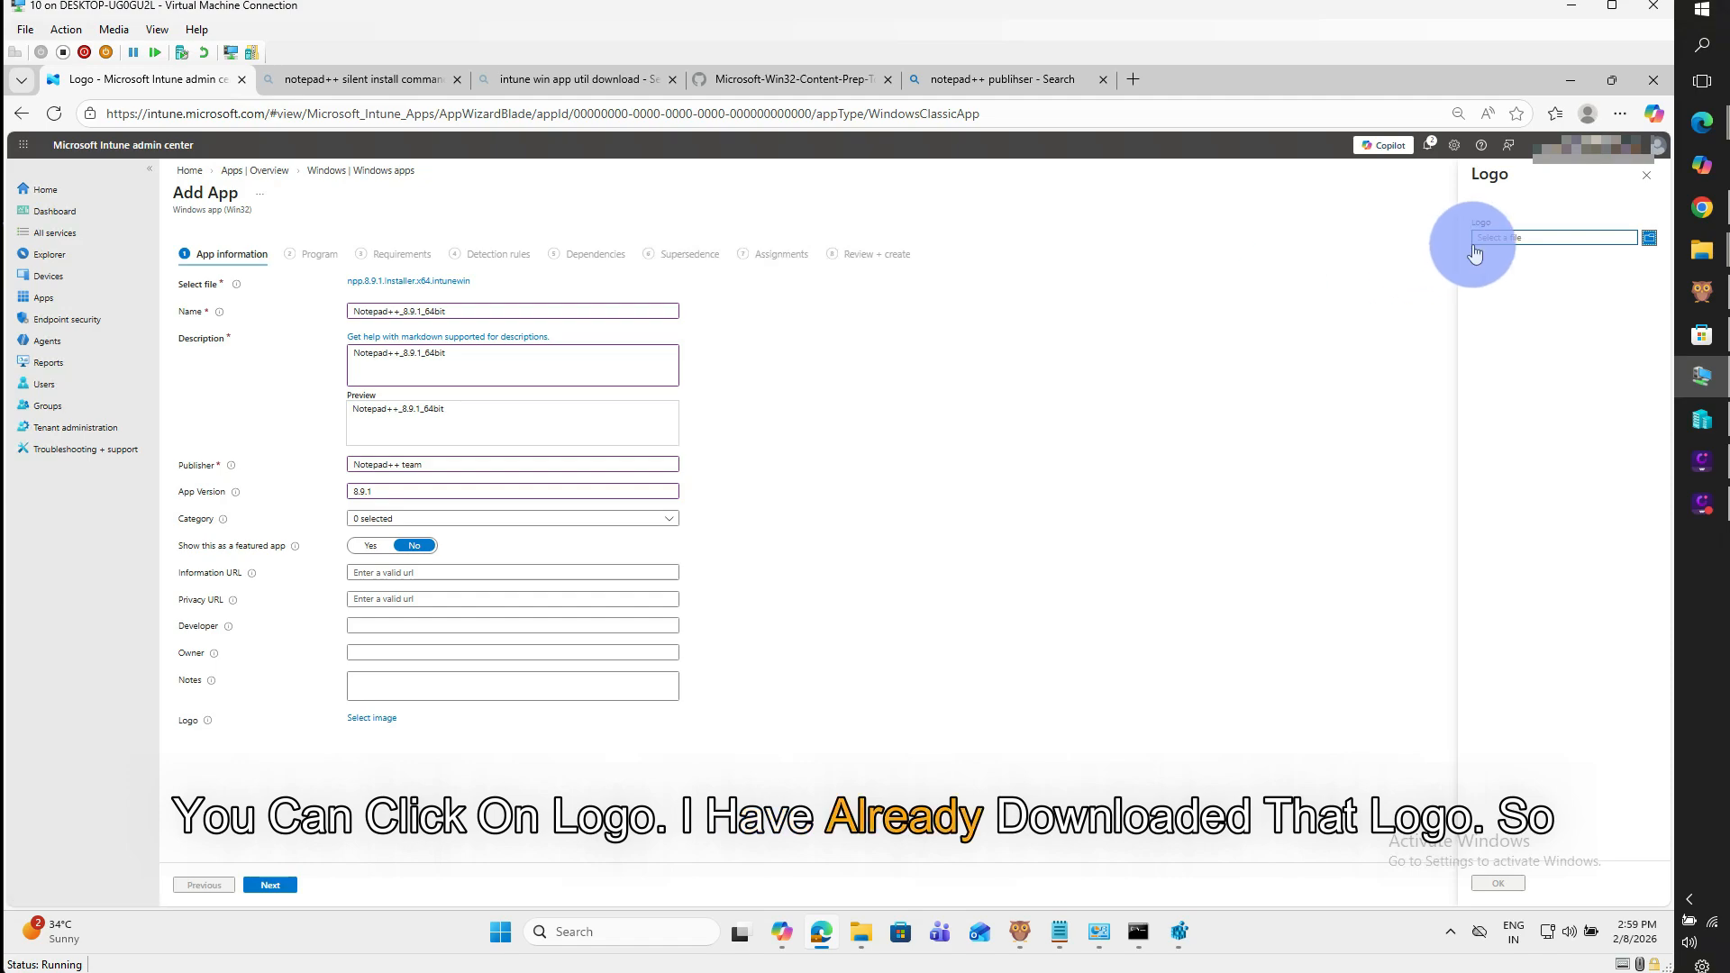
click(1501, 240)
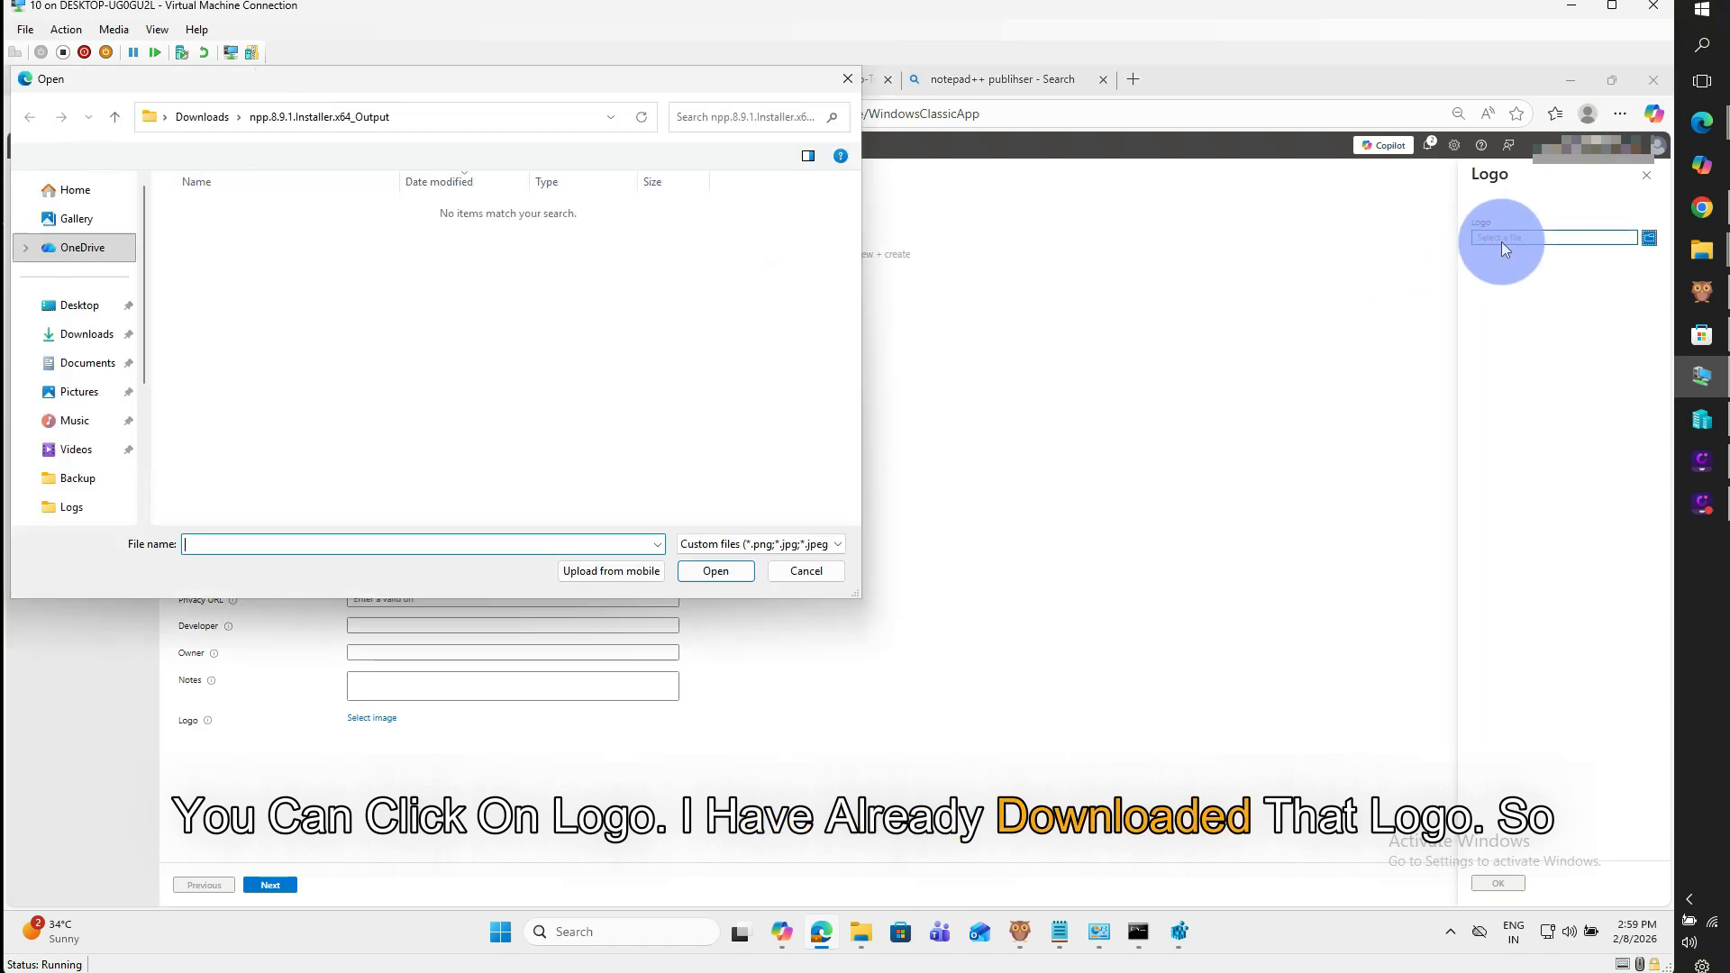
click(96, 338)
double_click(254, 237)
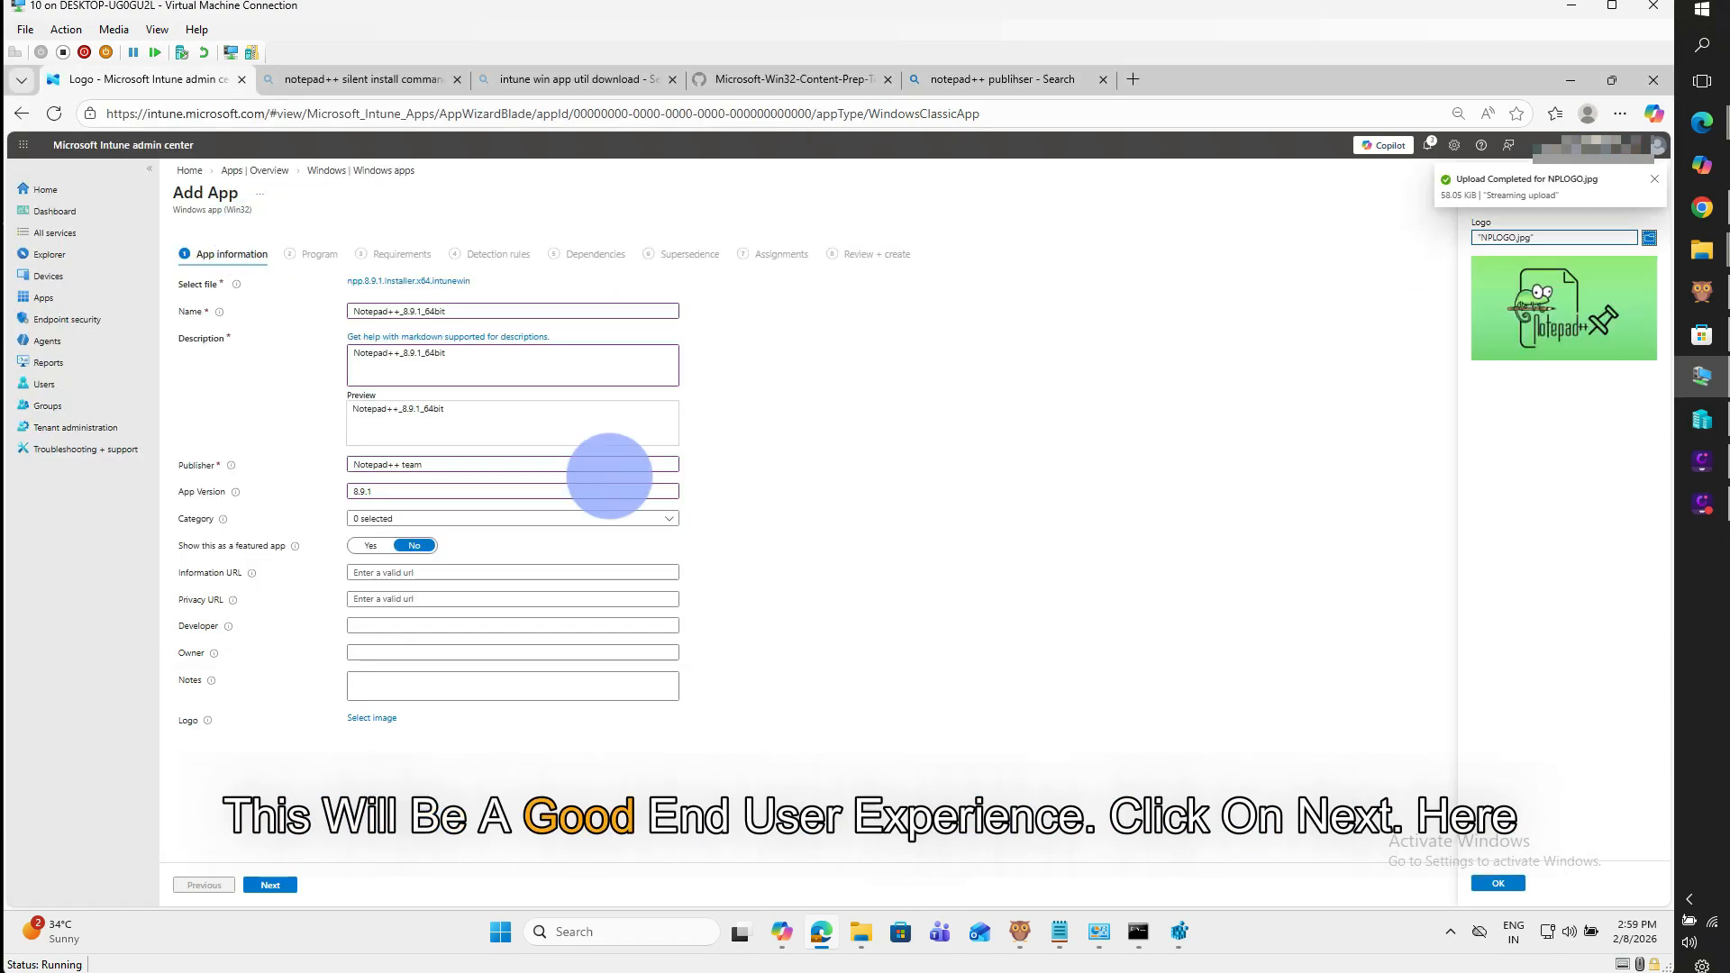
click(1499, 884)
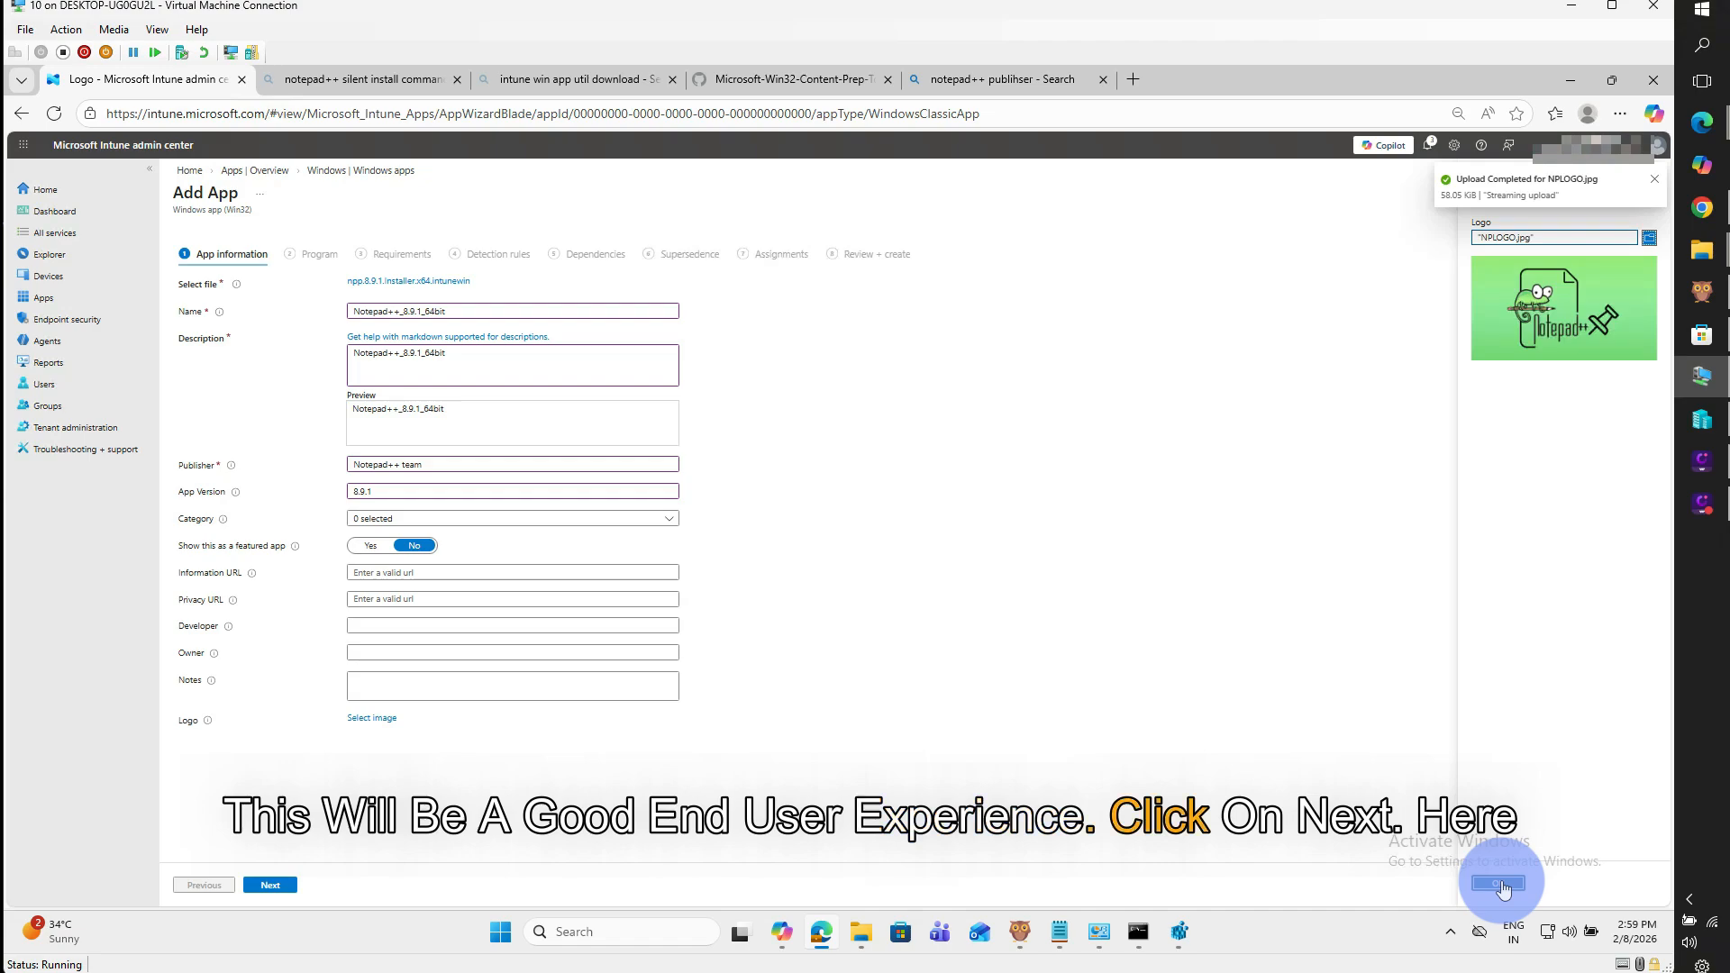
click(271, 883)
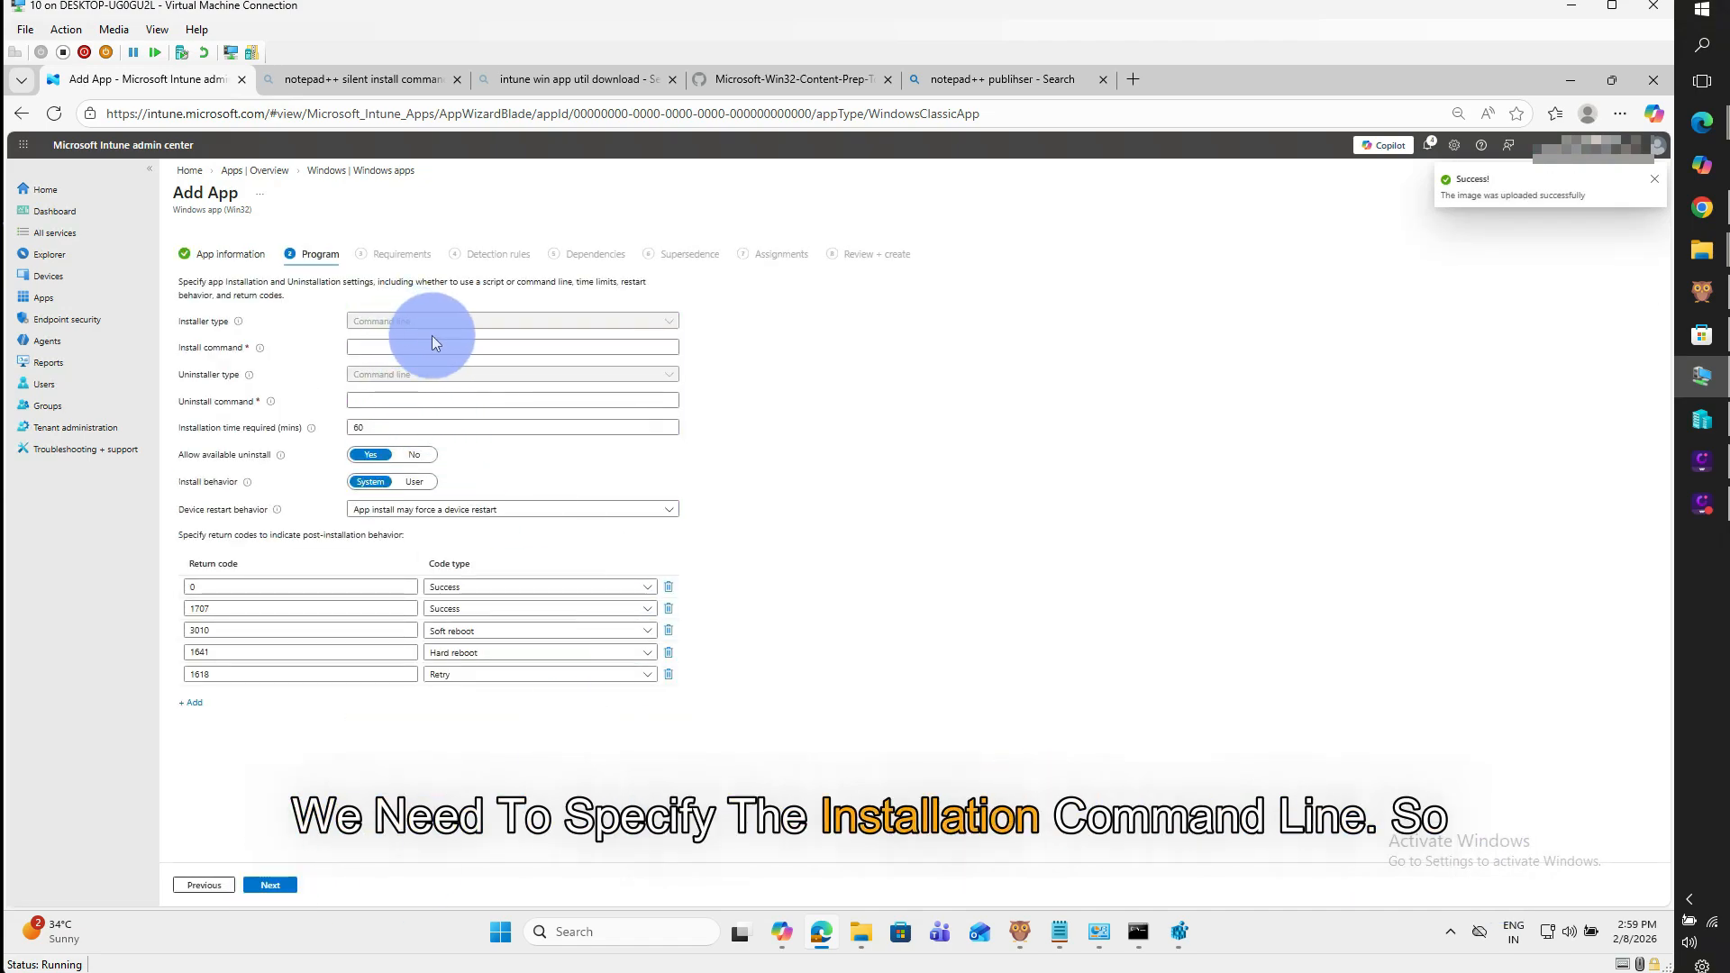
Copy the documented install command from the notes and enter npp.8.9.1.Installer.x64.exe /S as the app's install command
click(398, 347)
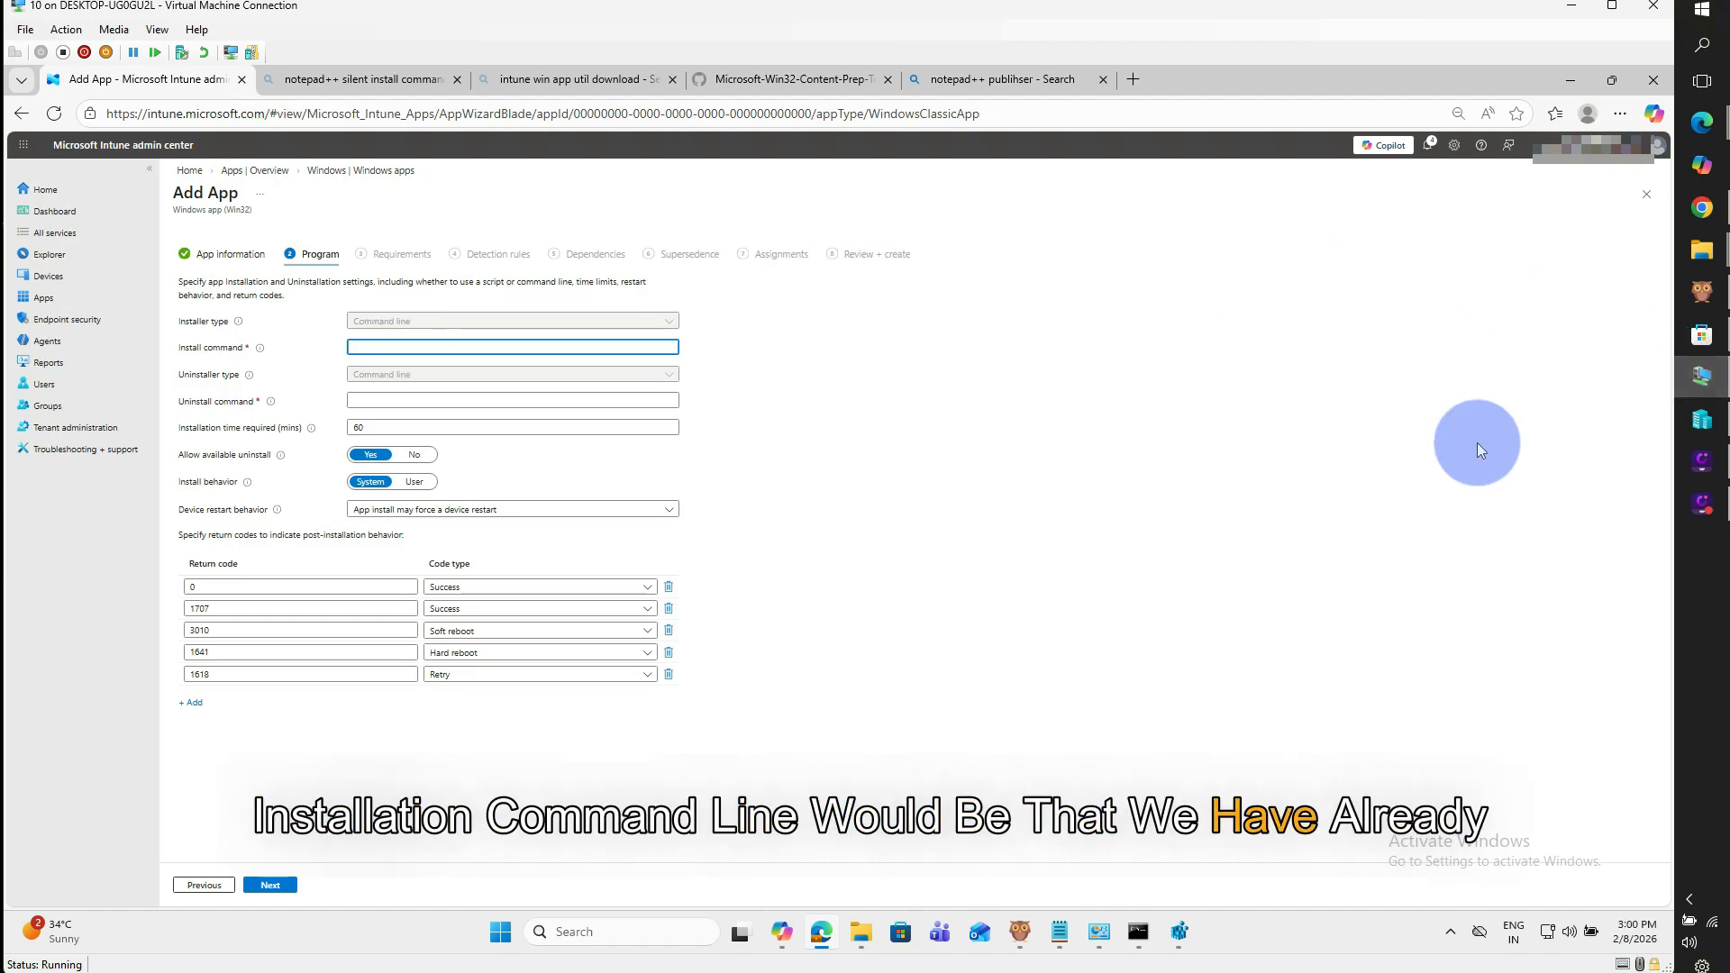
click(1059, 932)
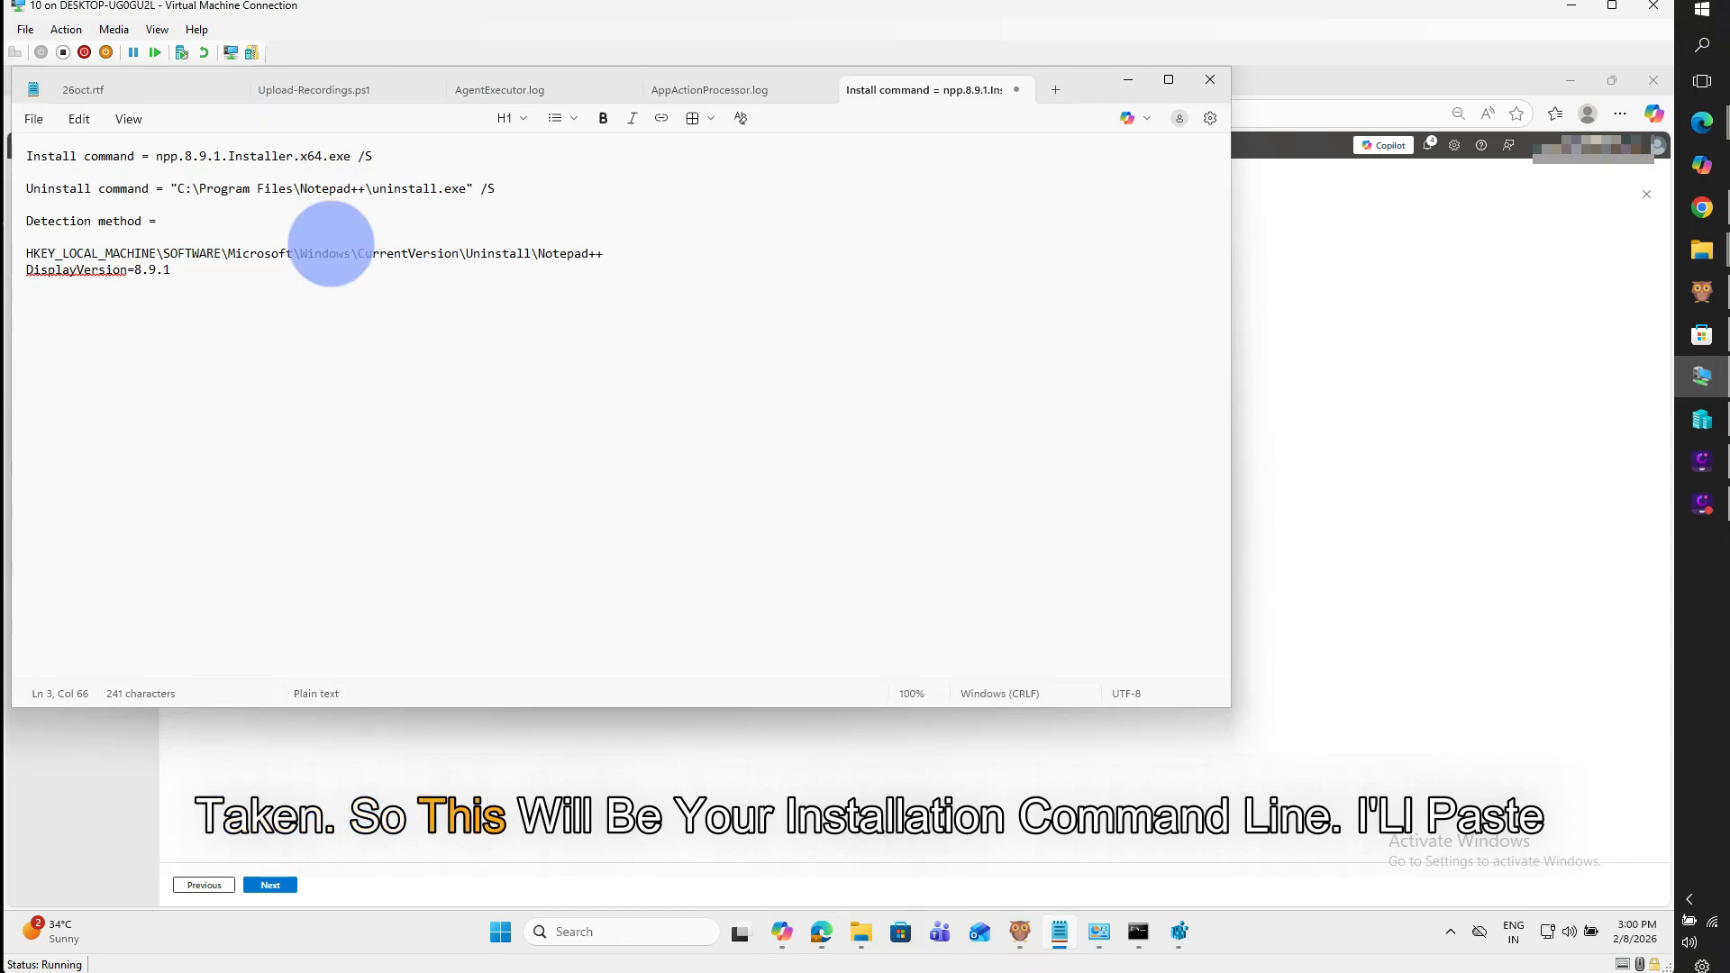
drag(370, 155, 164, 155)
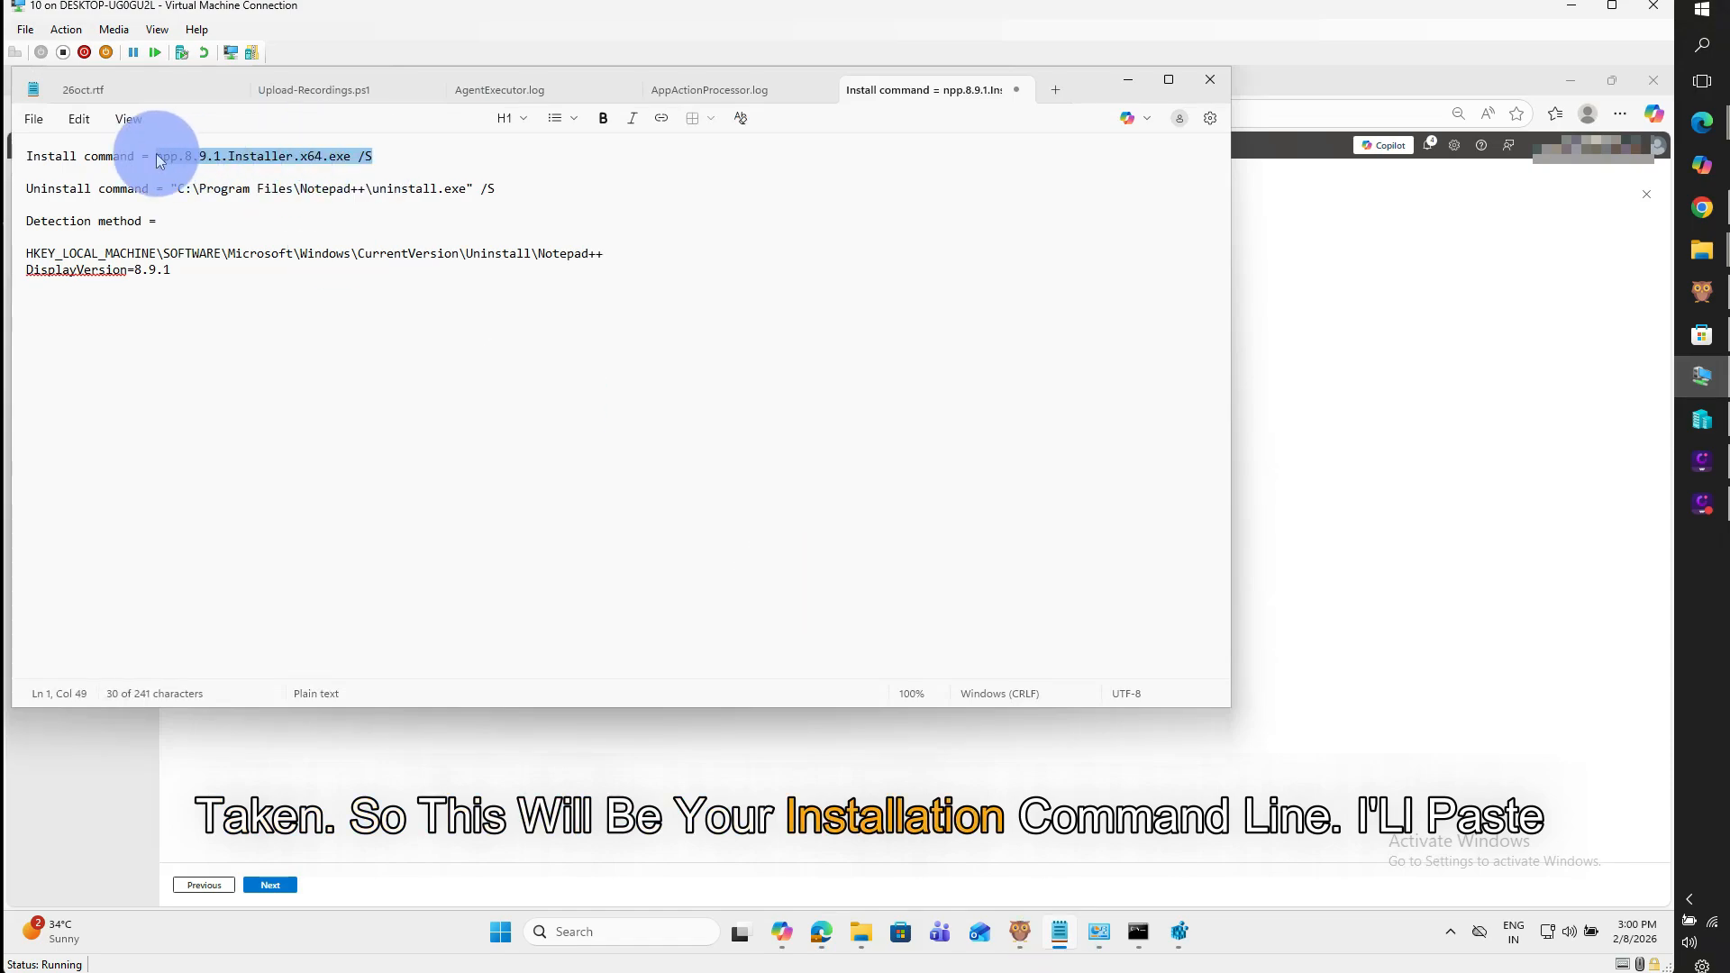
key(alt+Tab)
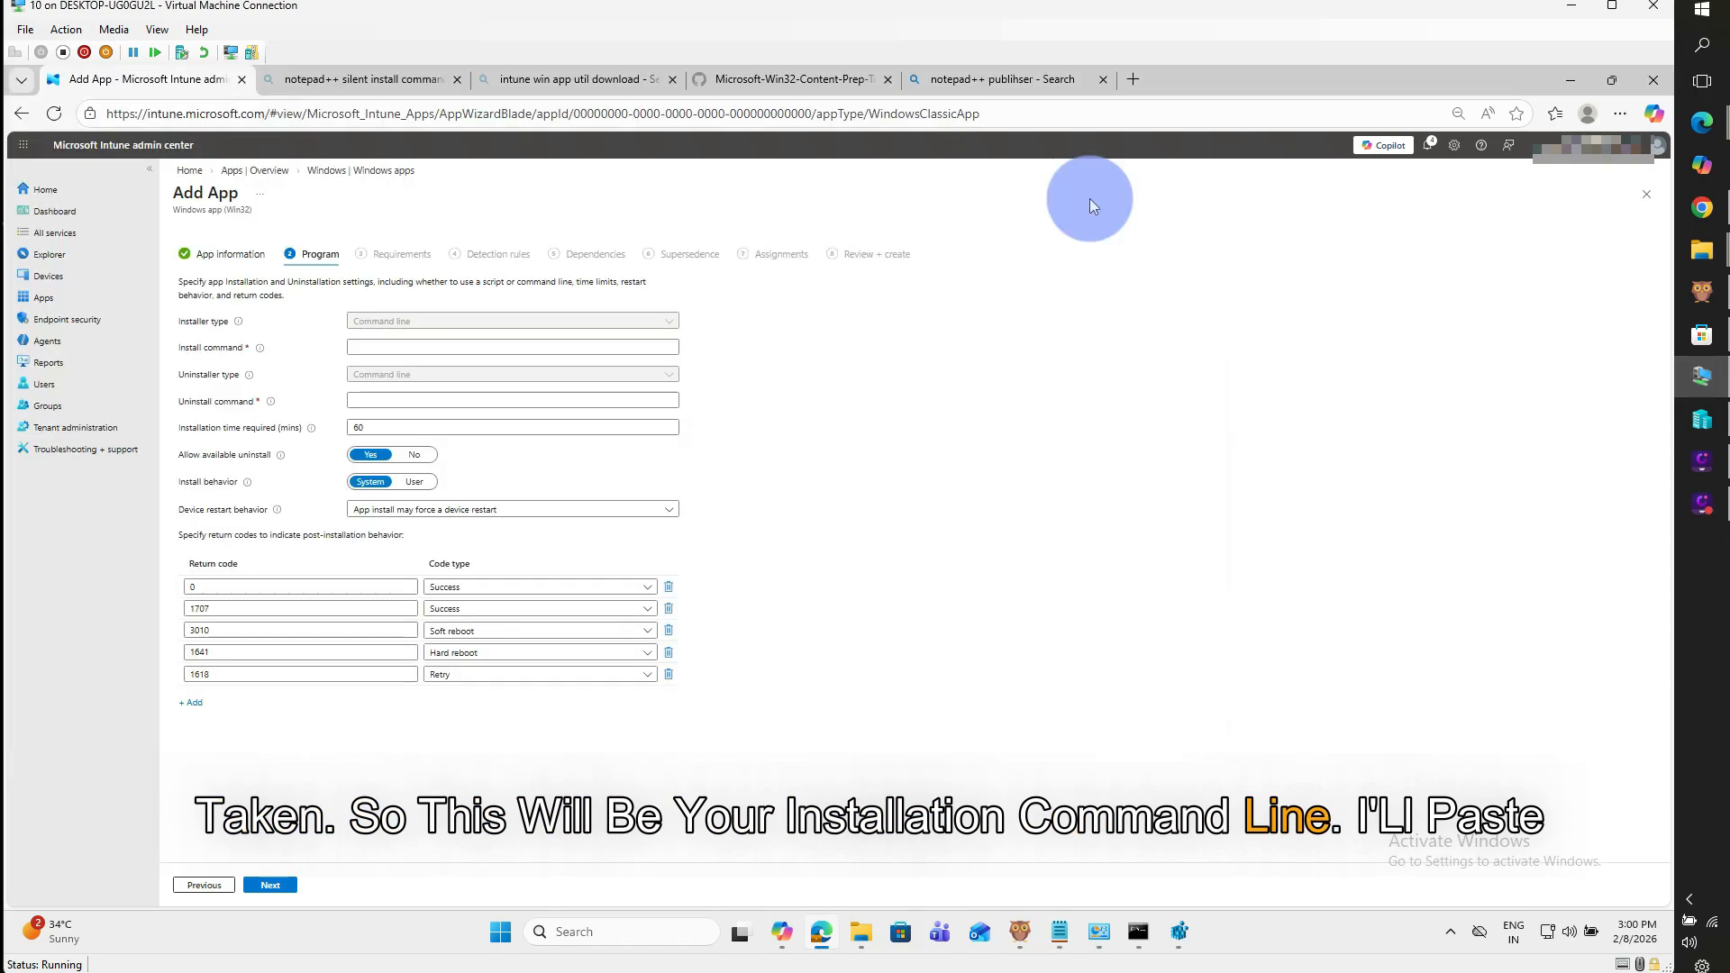
click(461, 346)
text(npp.8.9.1.Installer.x64.exe /S)
Copy the documented uninstall command from the notes and enter "C:\Program Files\Notepad++\uninstall.exe" /S as the app's uninstall command
click(383, 399)
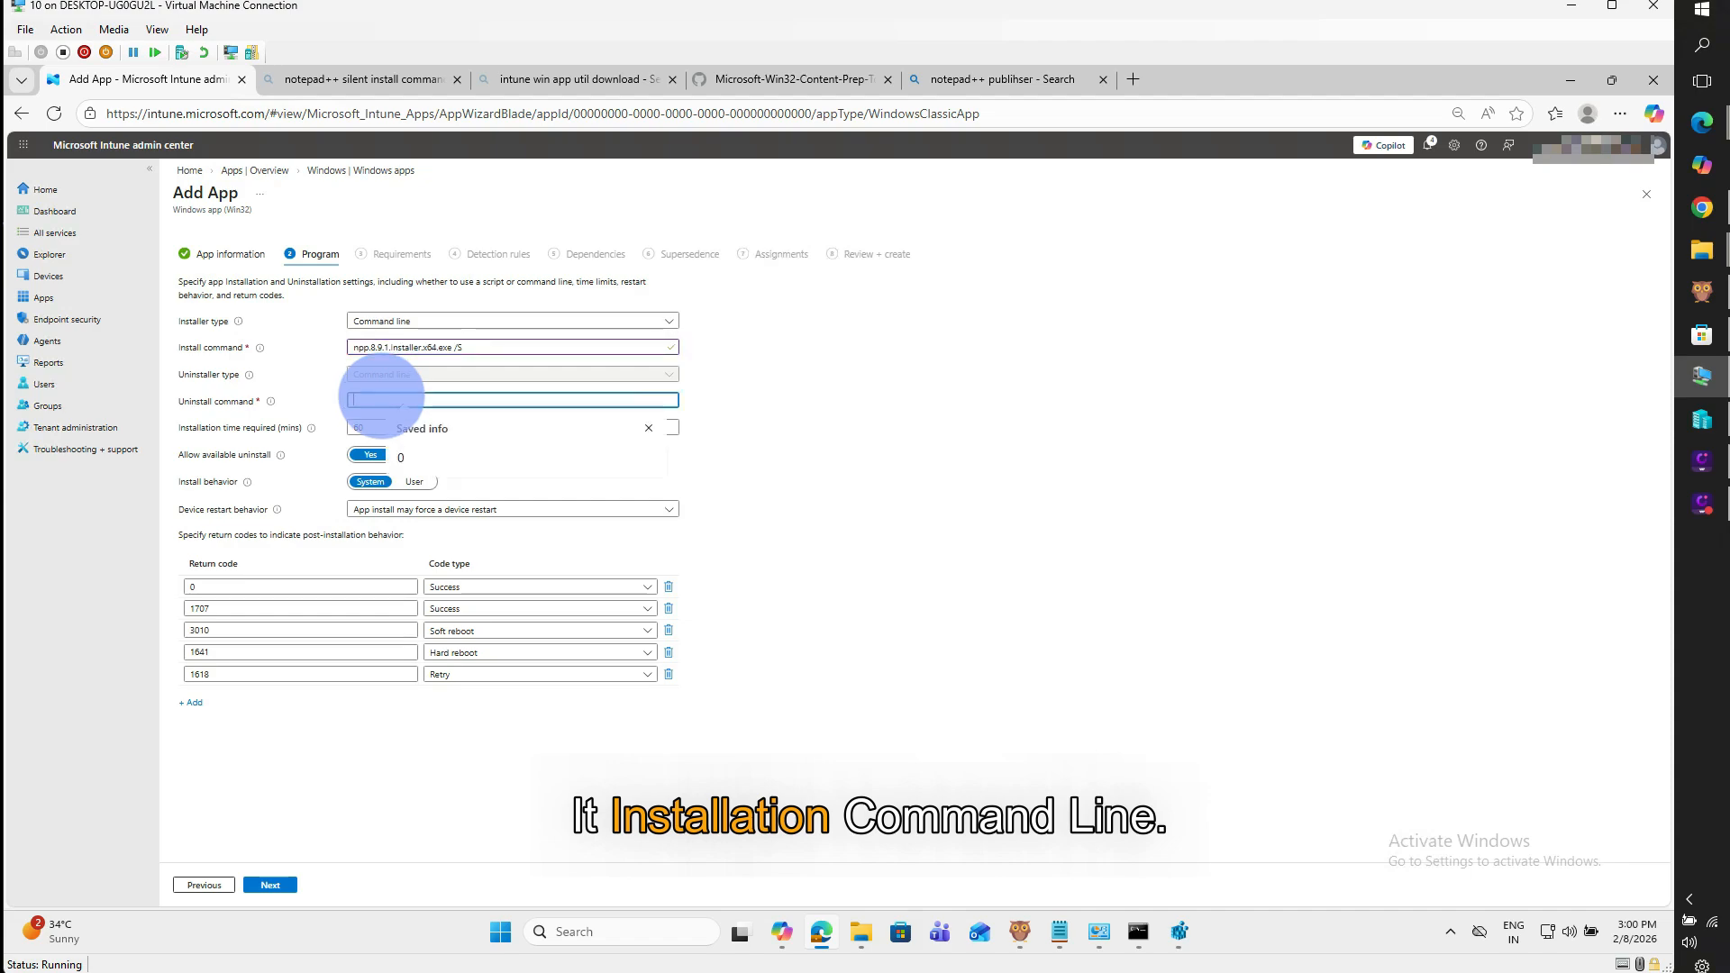
click(1059, 932)
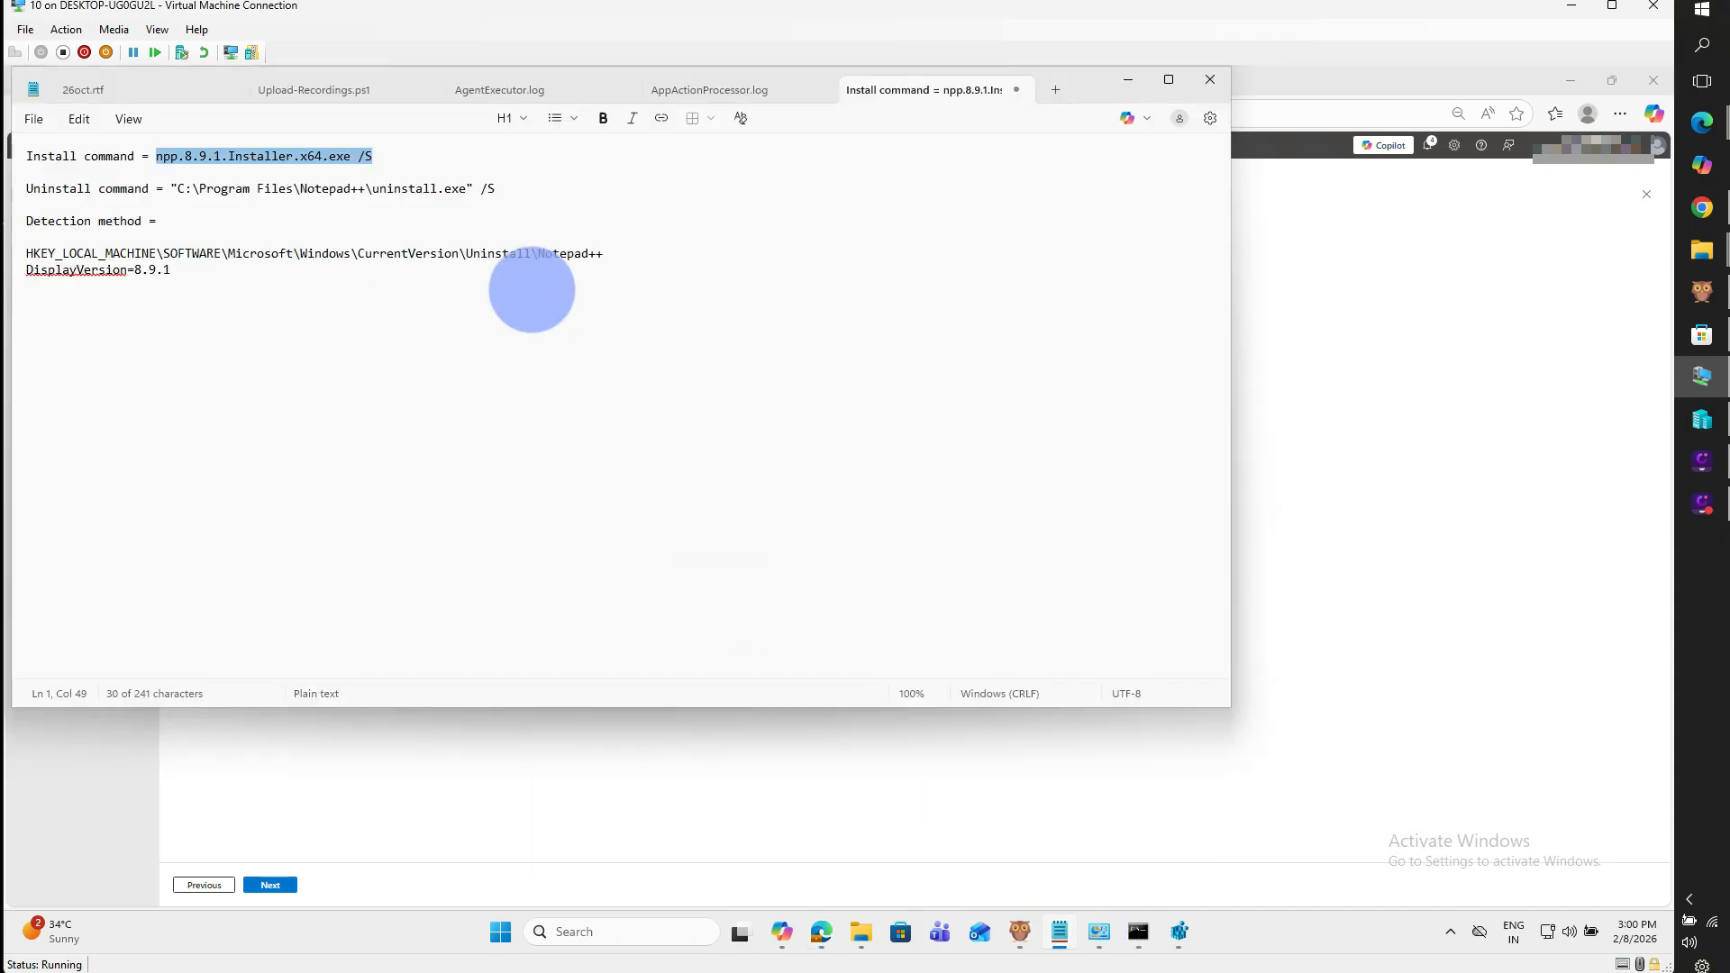
drag(501, 188, 178, 189)
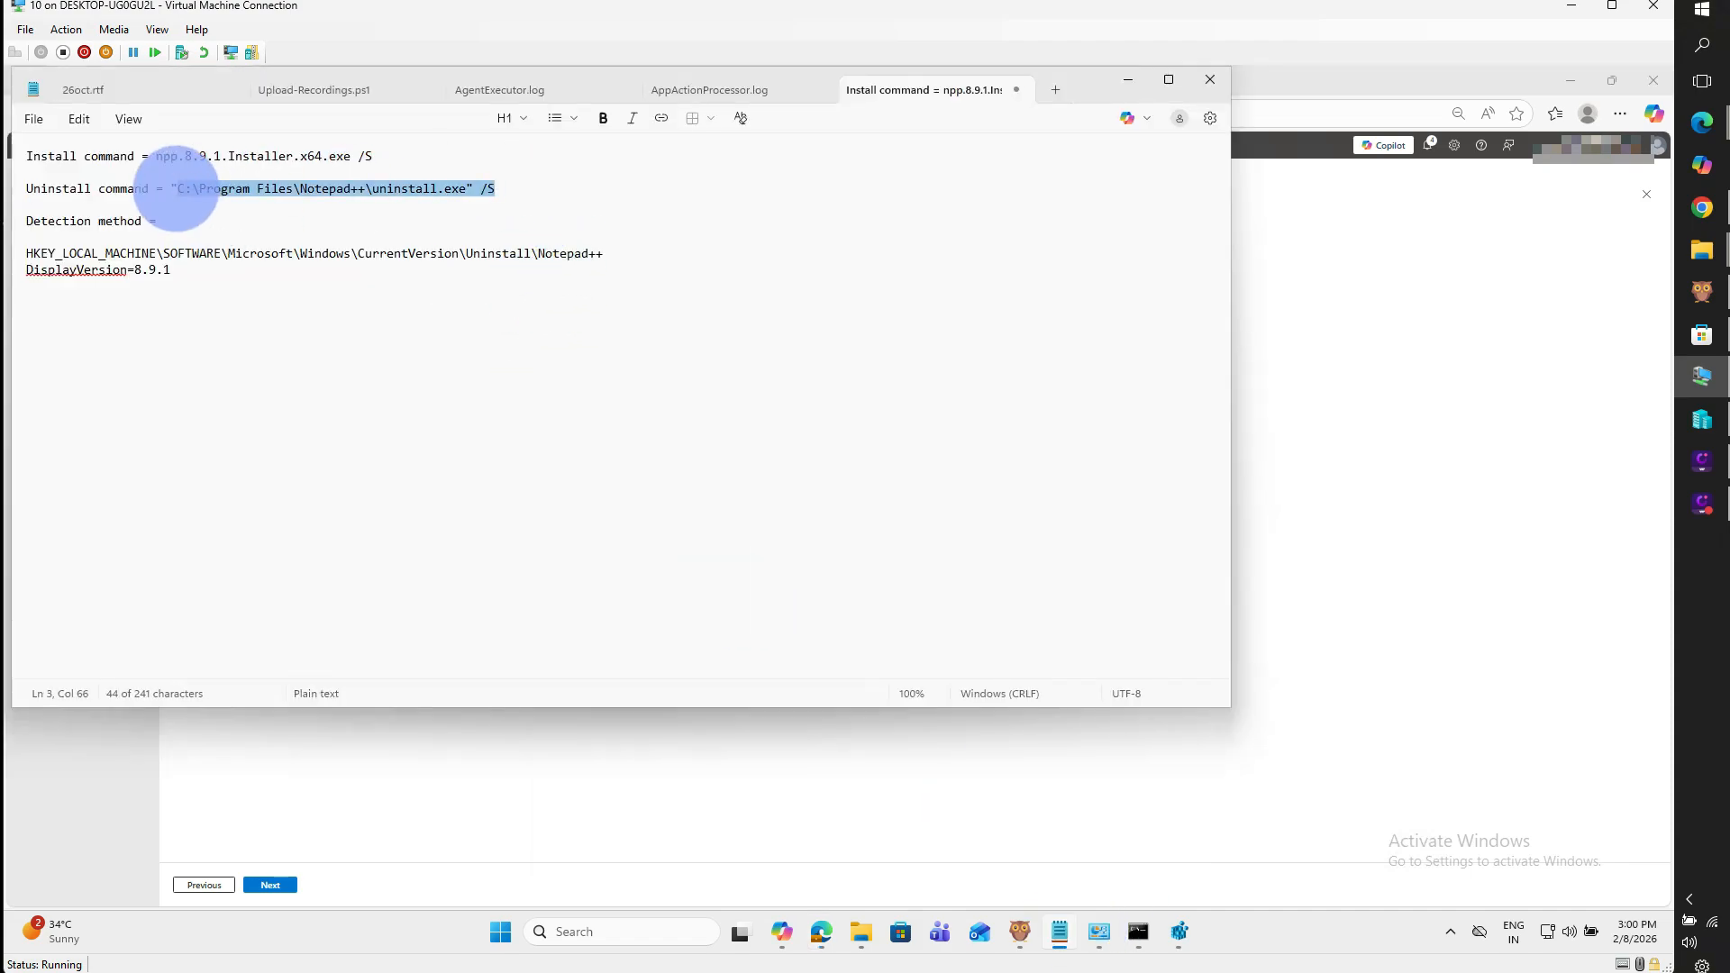
click(1277, 339)
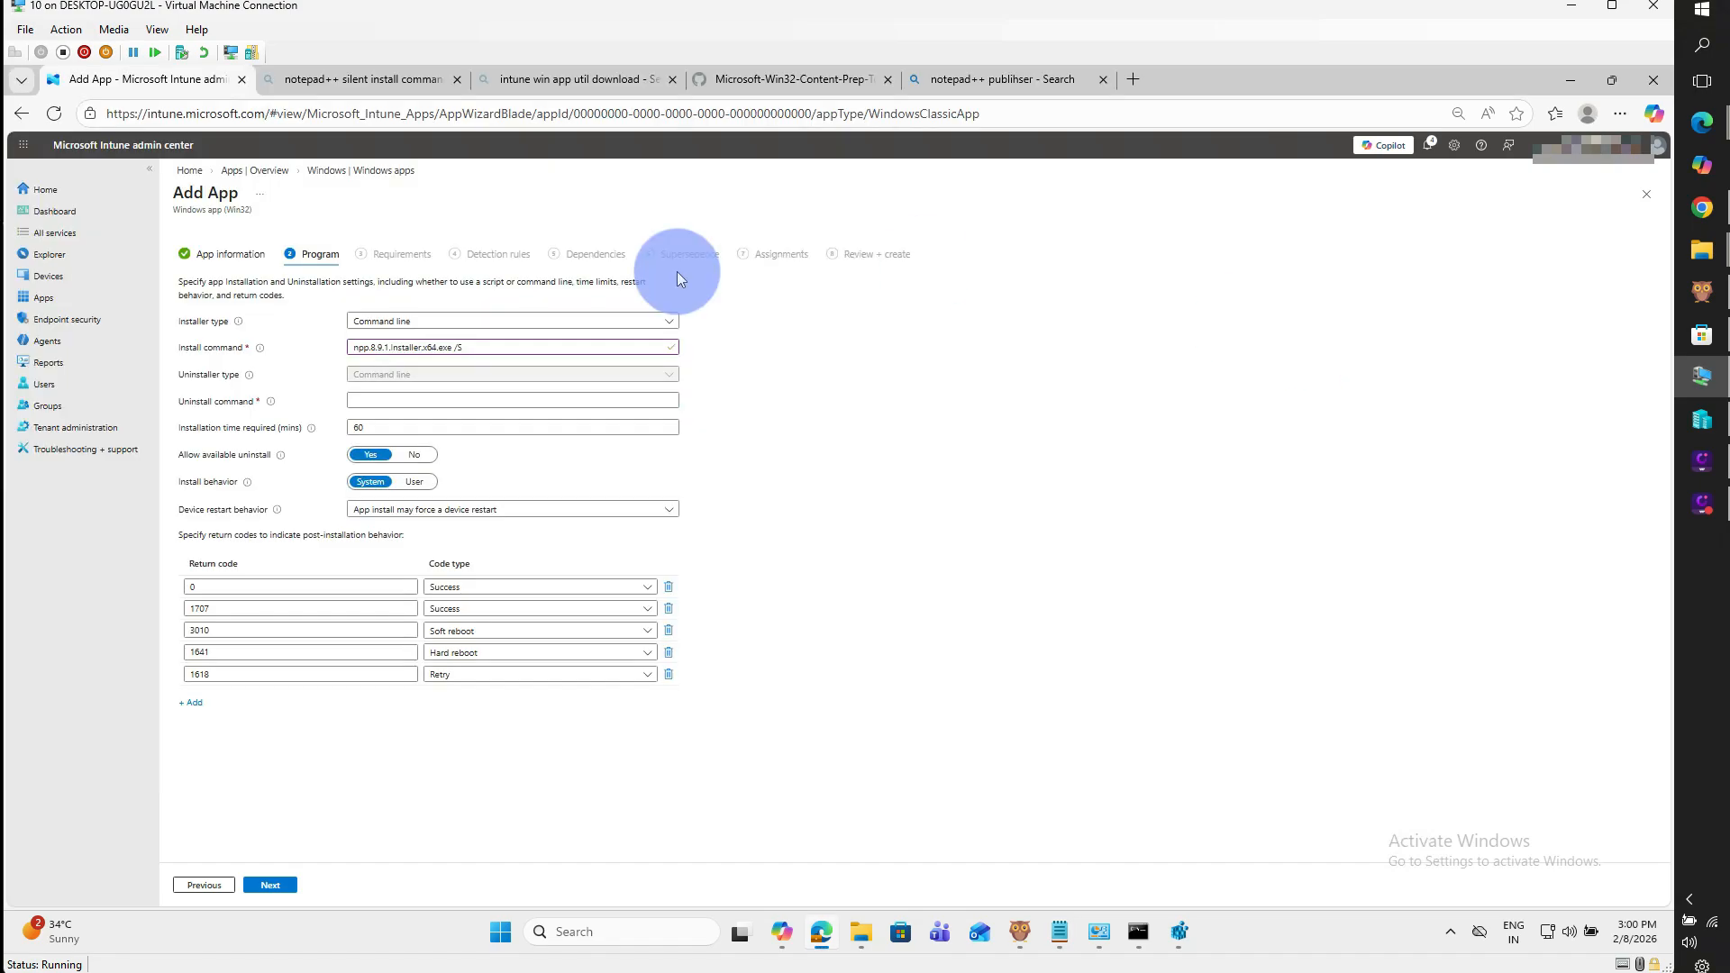
text("C:\Program Files\Notepad++\uninstall.exe" /S)
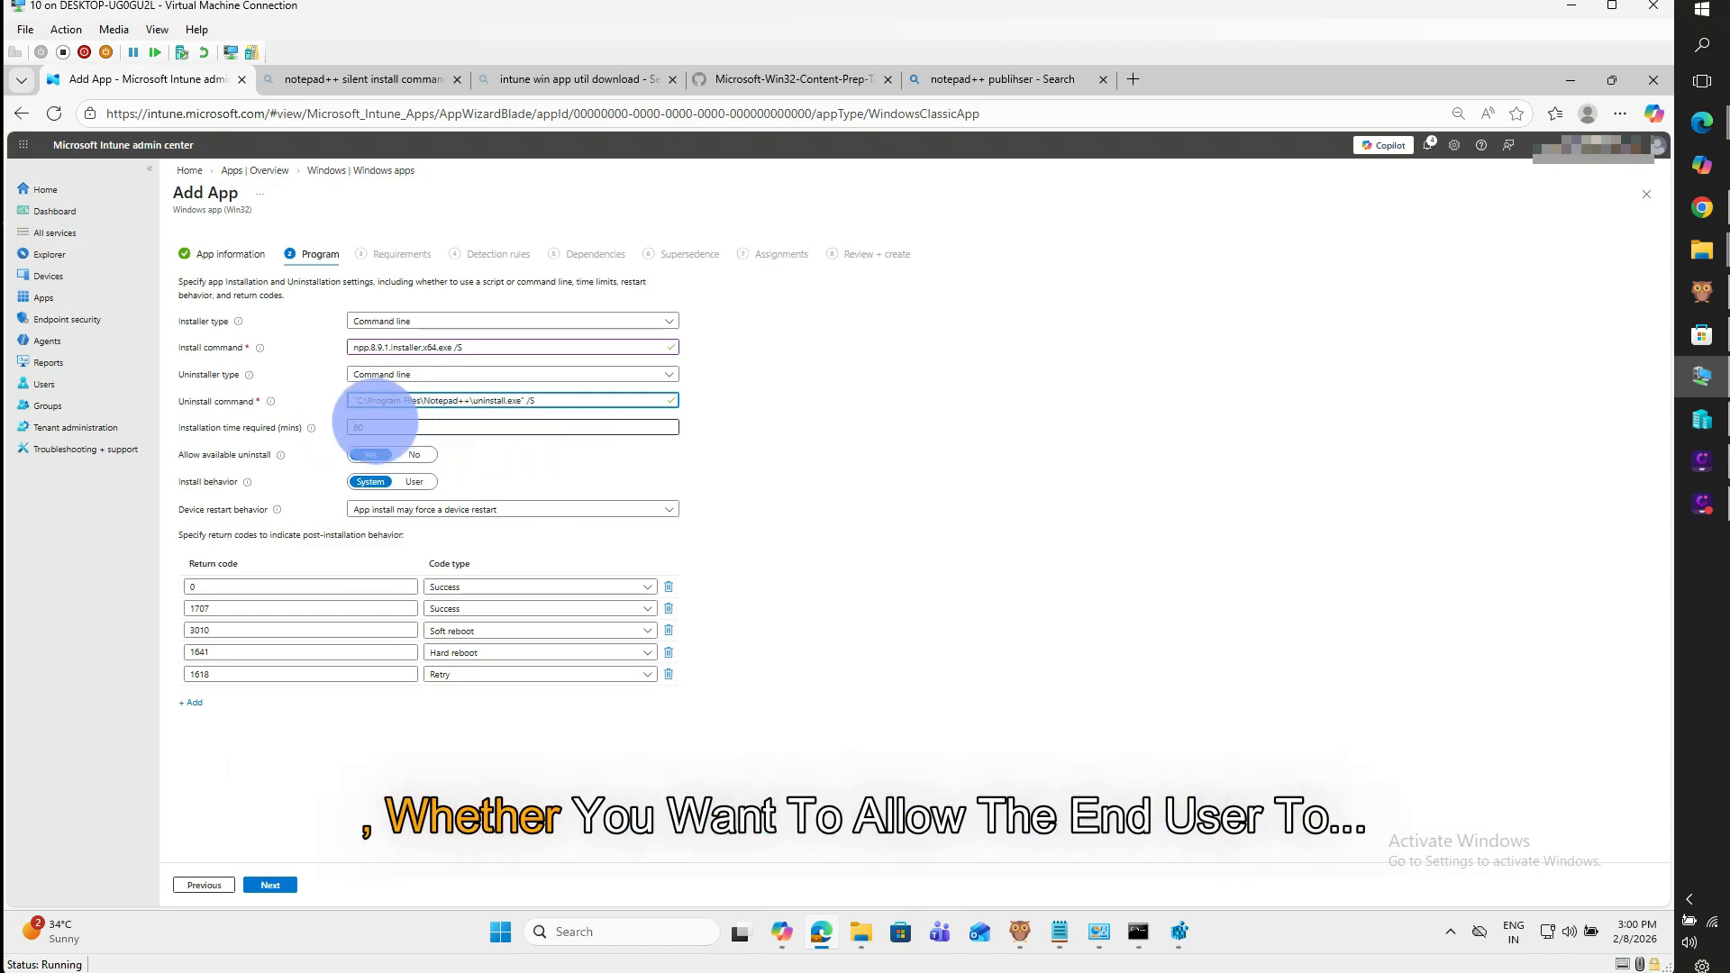
Use System install behavior, keep the restart behavior App install may force a device restart, and continue to the Requirements settings
mouse_move(281, 458)
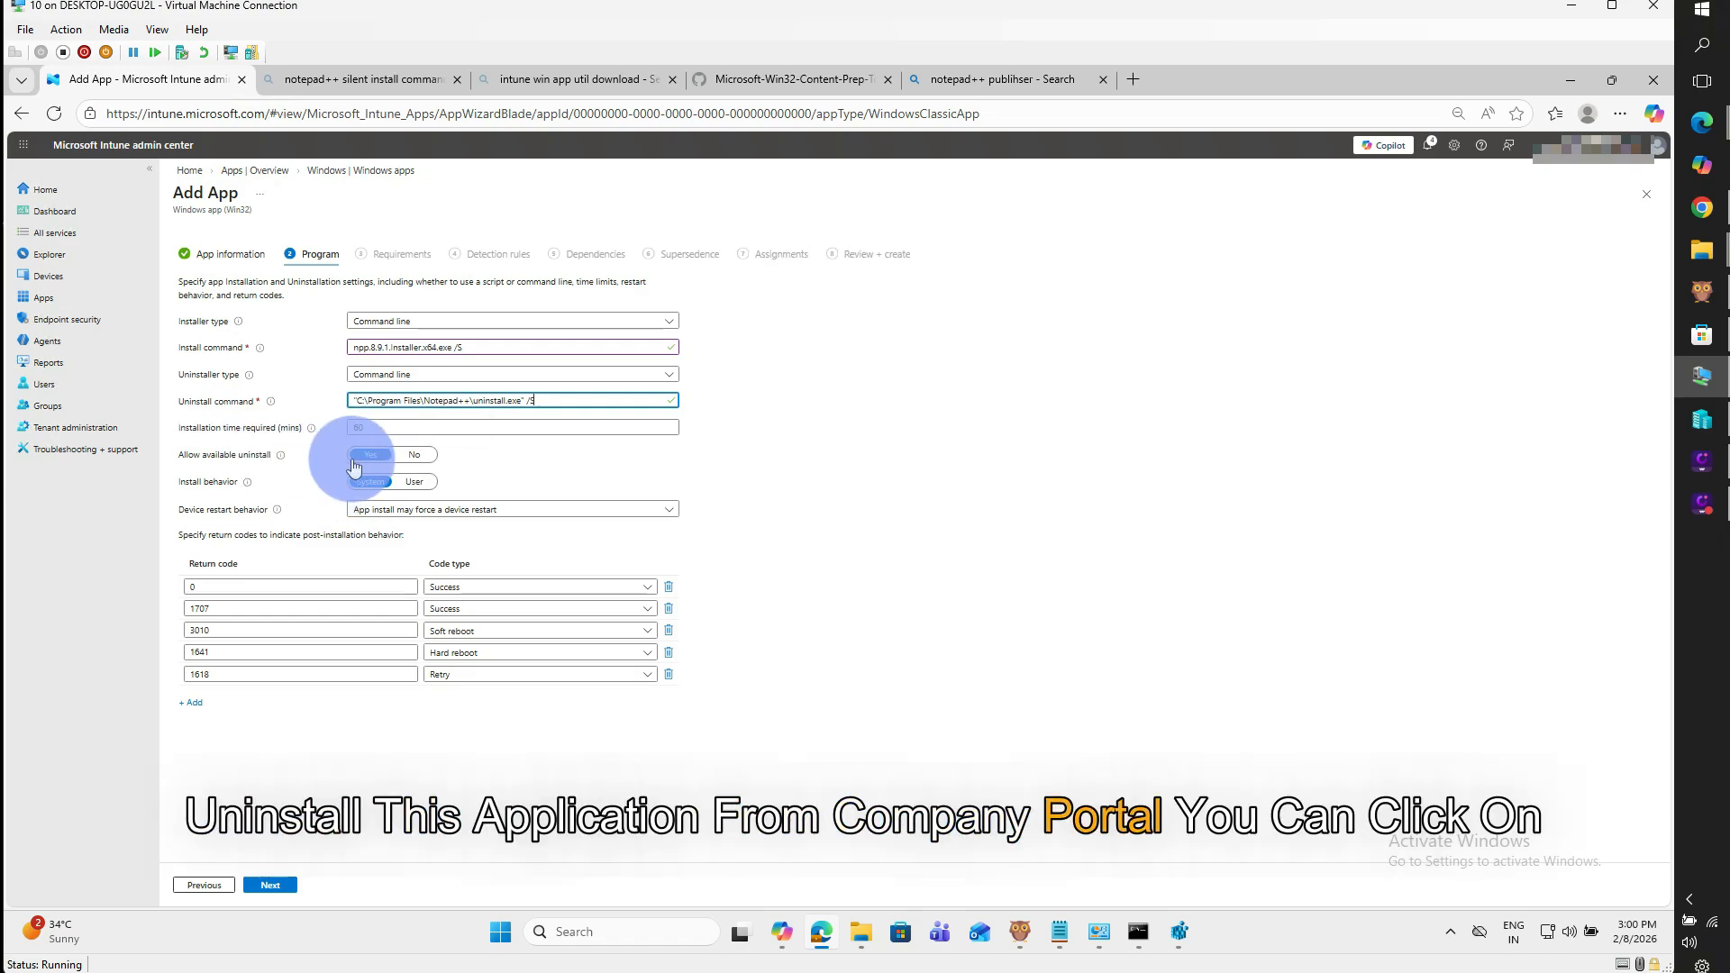
mouse_move(248, 487)
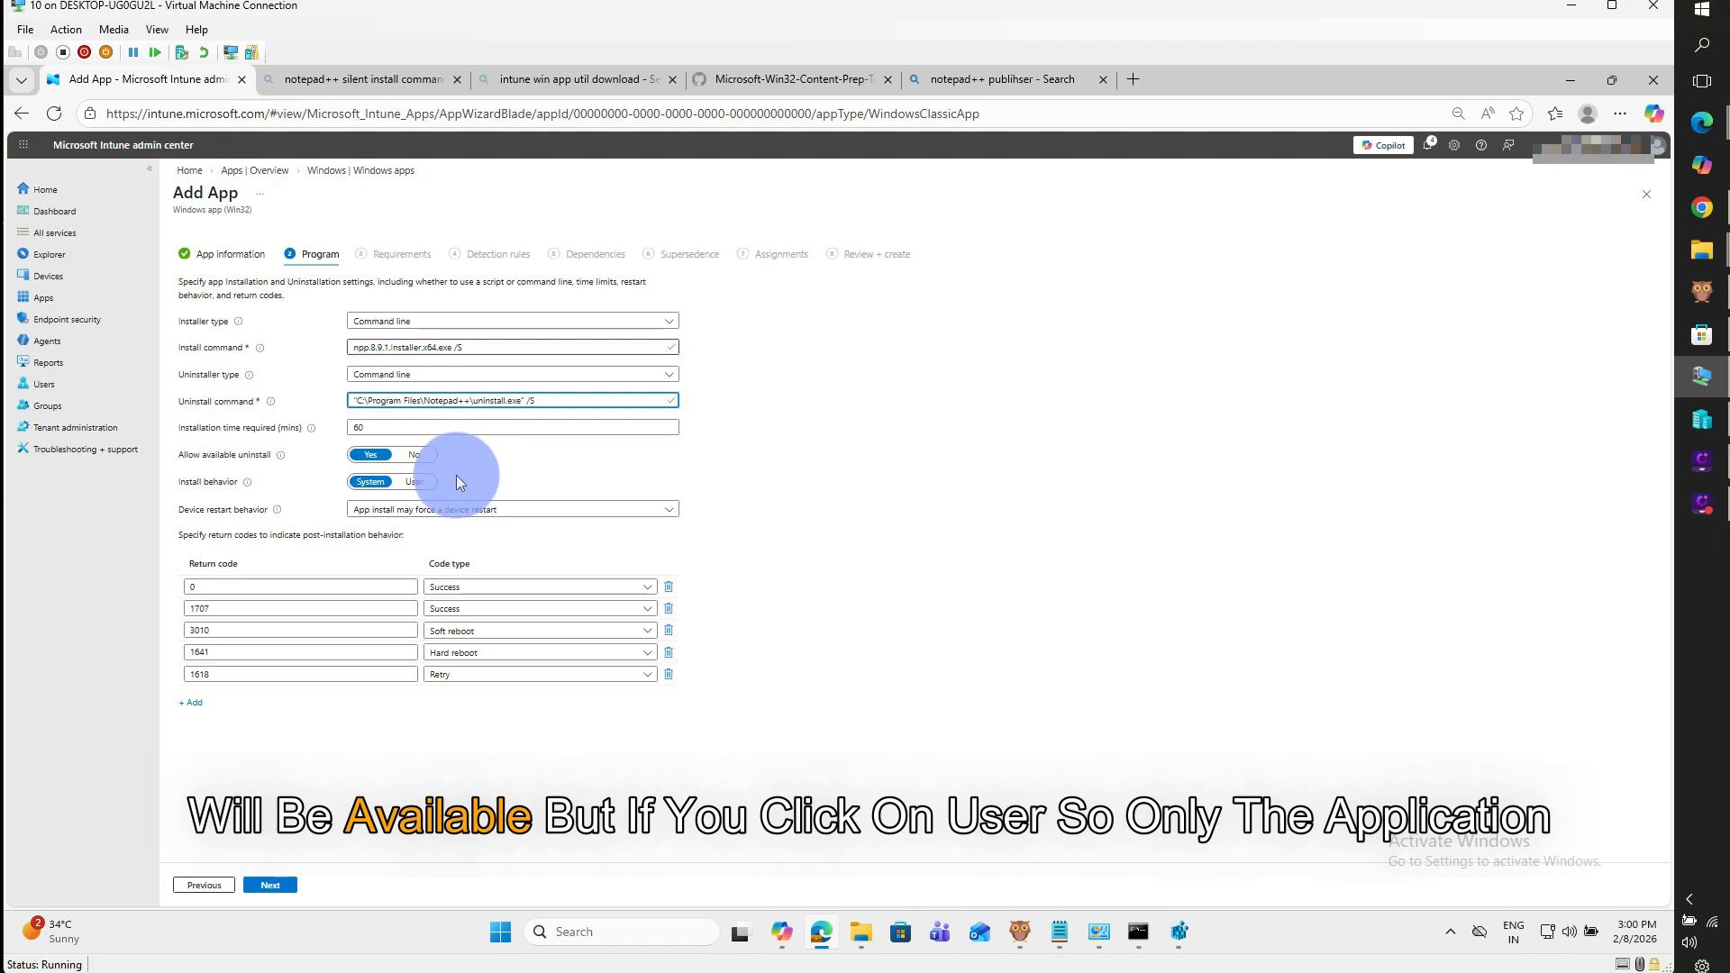
click(422, 480)
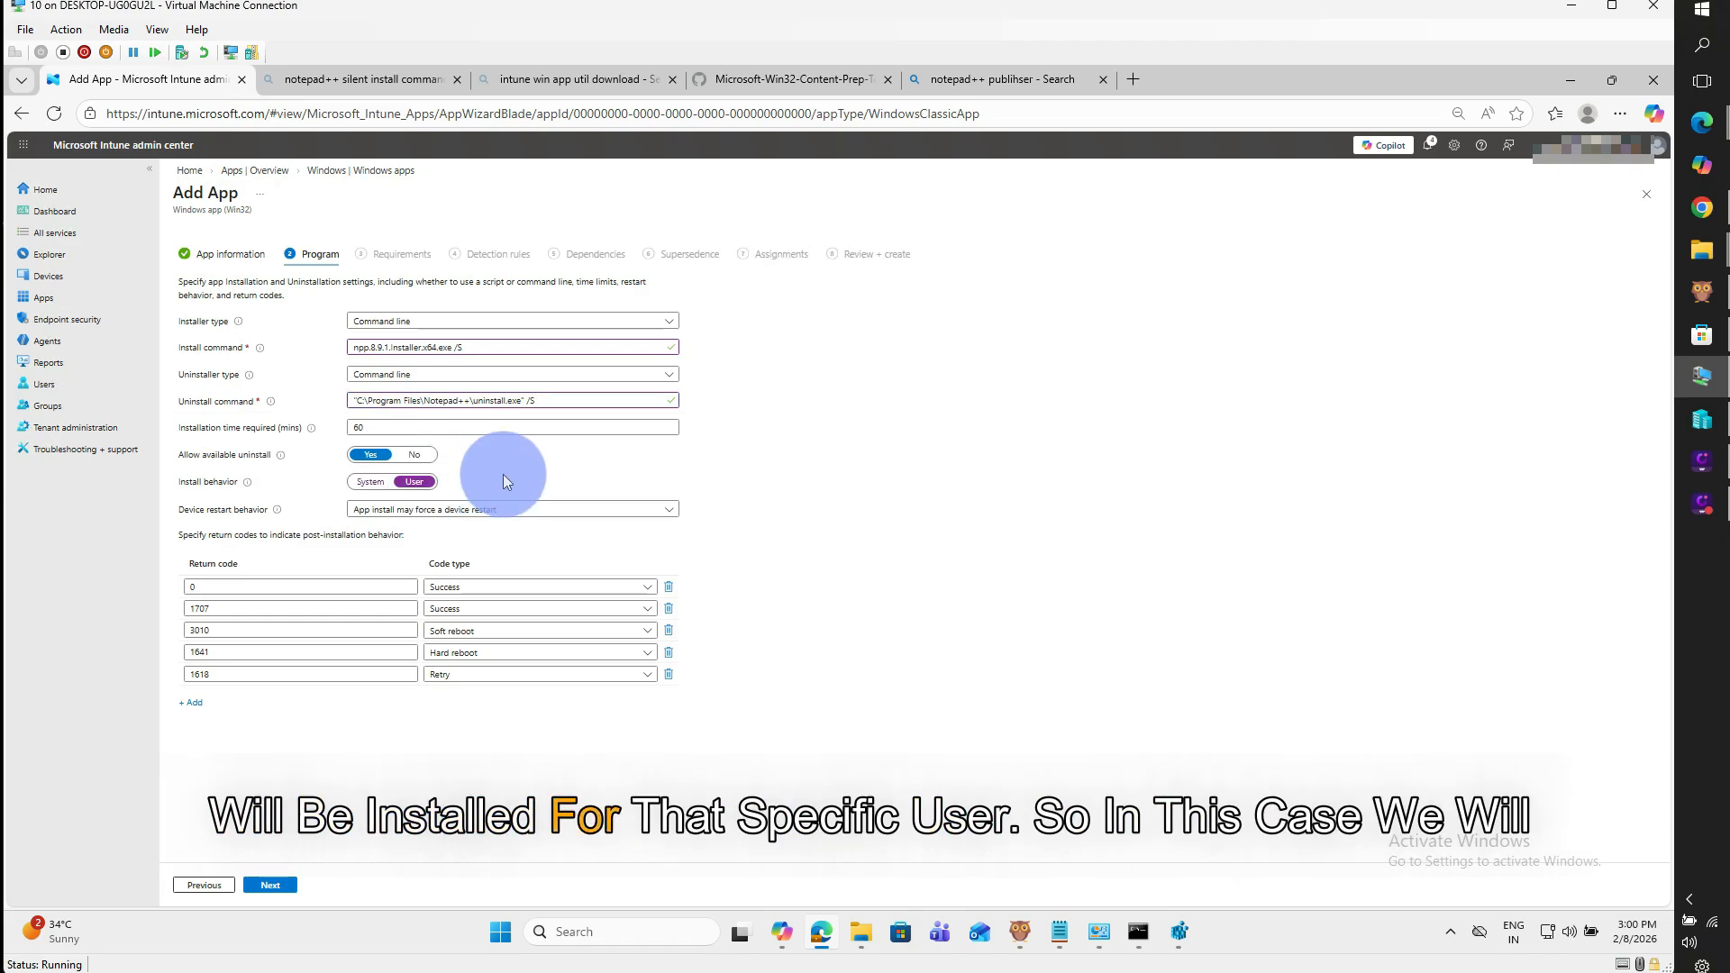
click(375, 483)
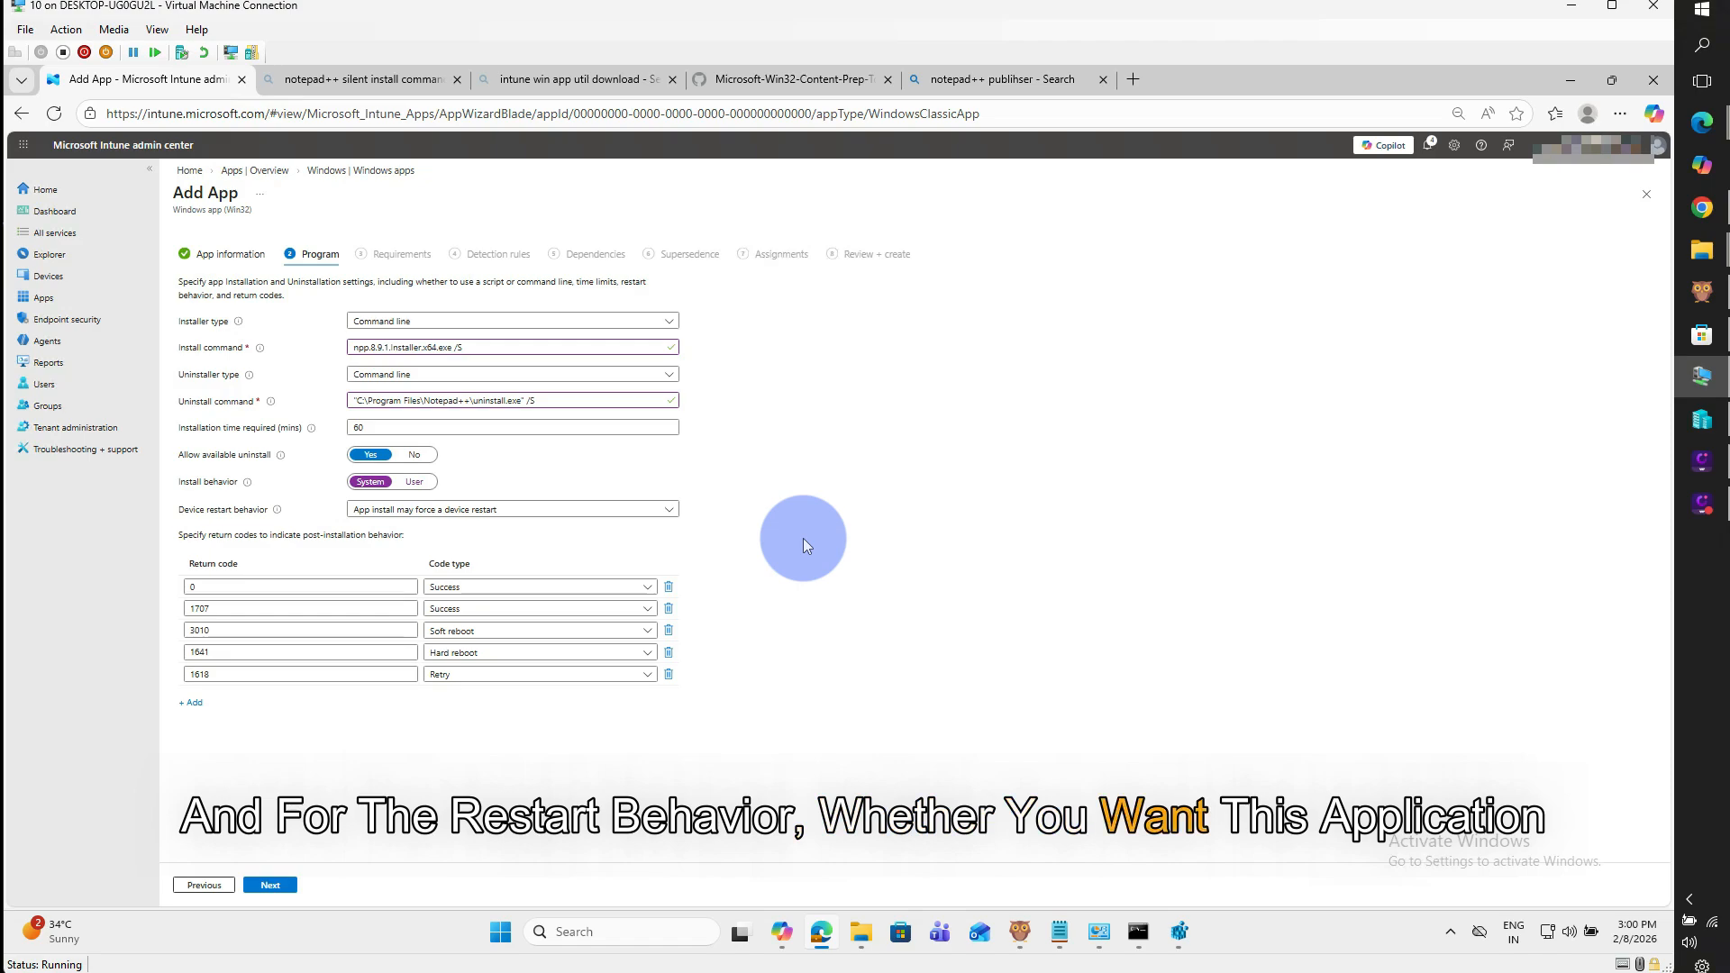
click(619, 513)
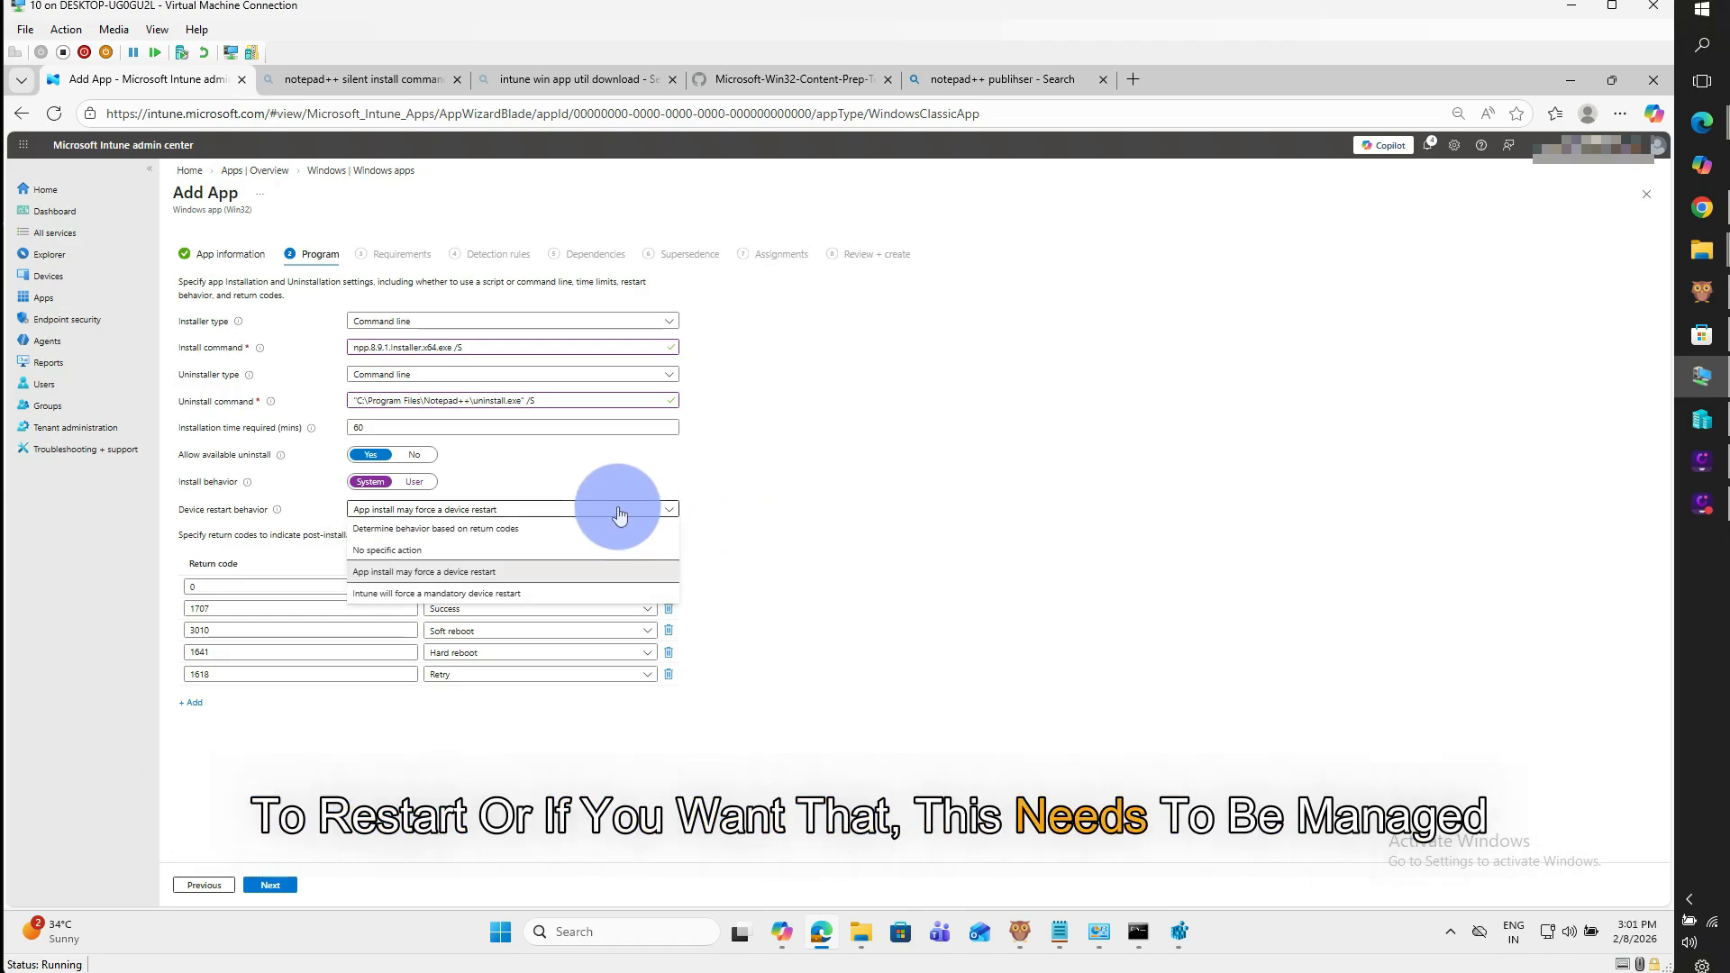
click(554, 513)
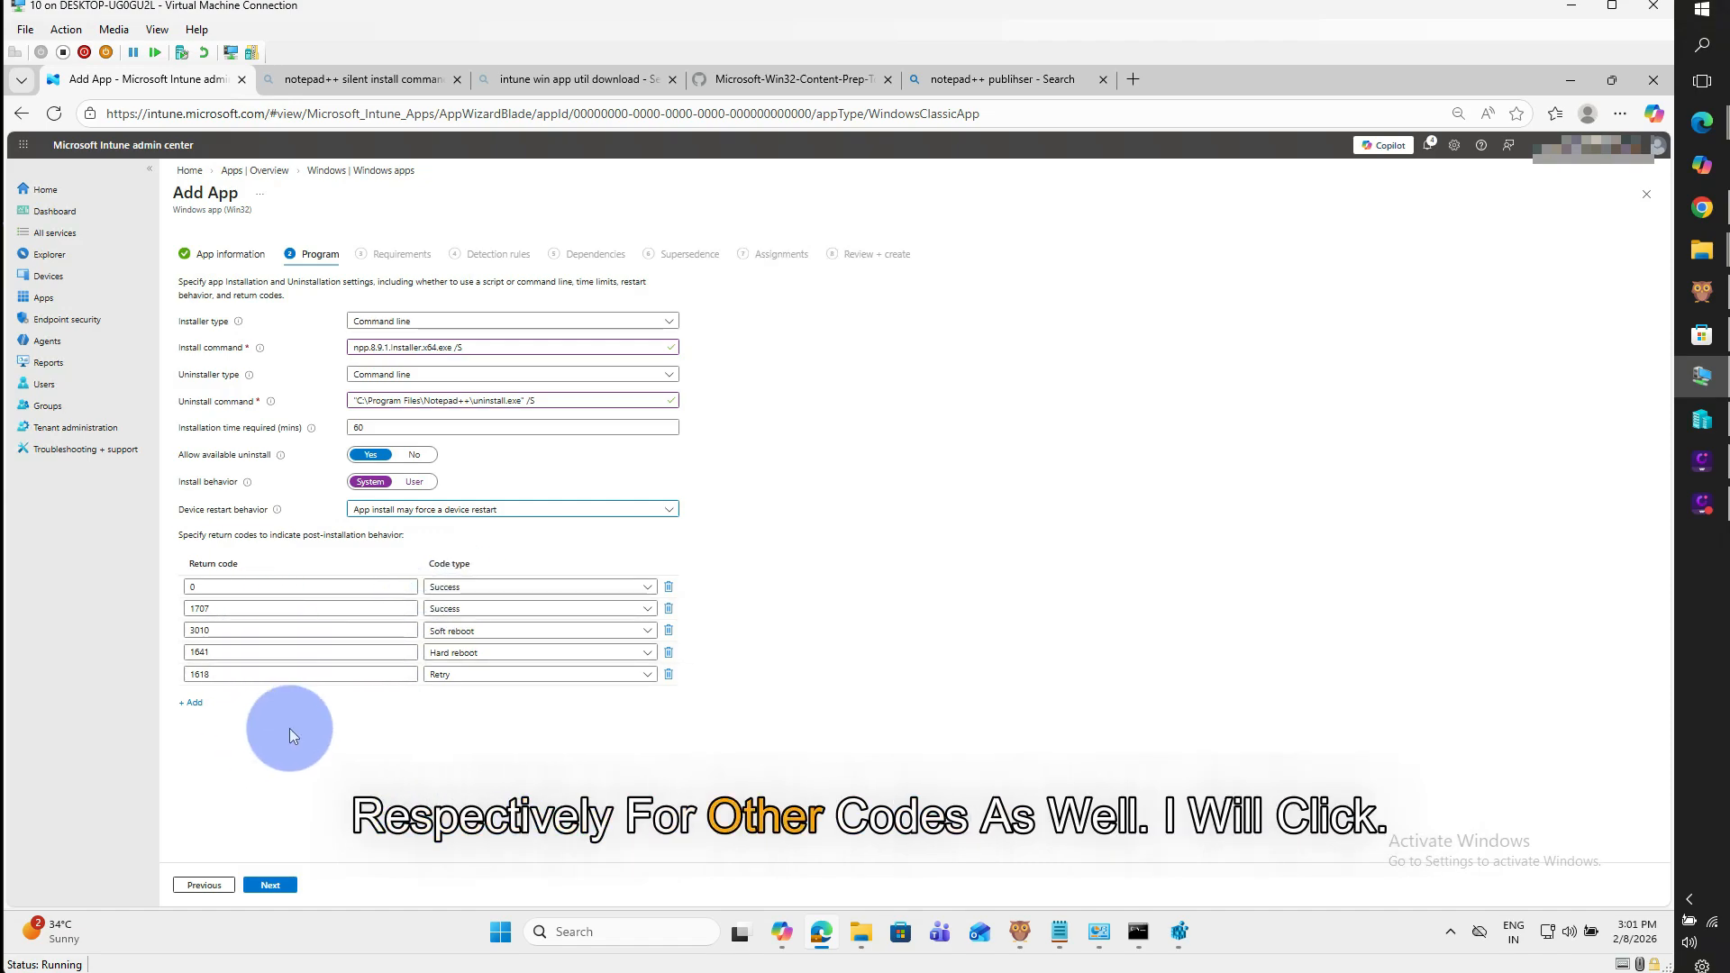
click(275, 888)
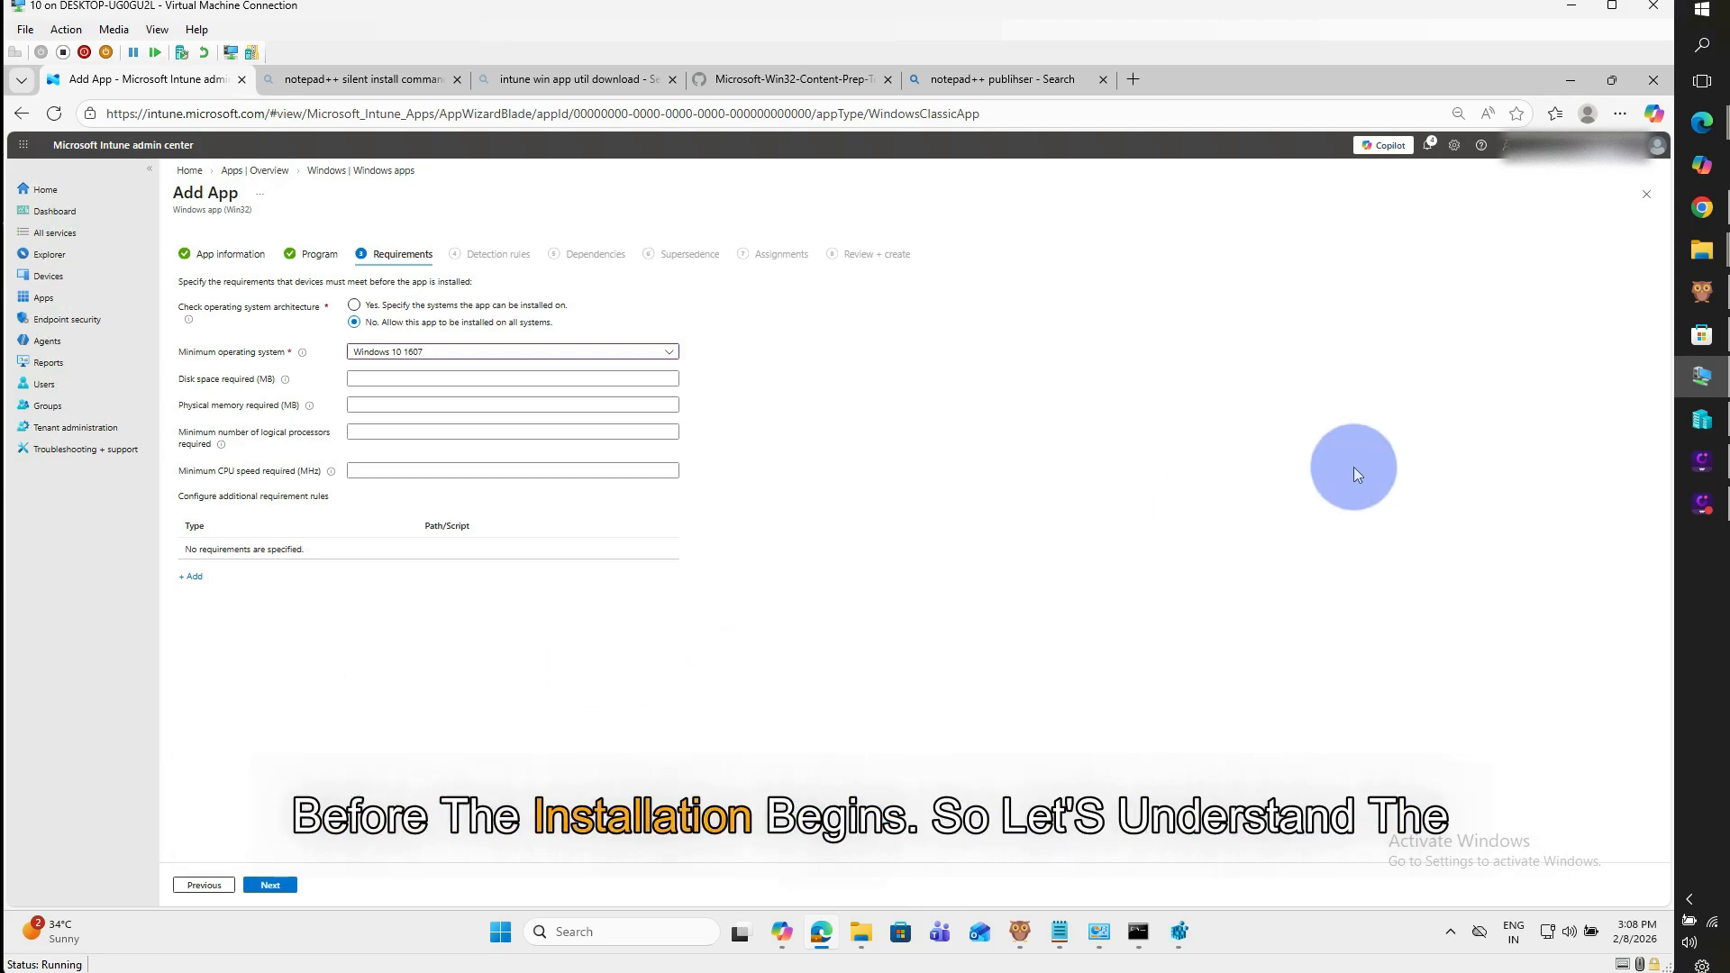
Allow the app to be installed on all system architectures and set the minimum operating system to Windows 10 1607
click(1612, 7)
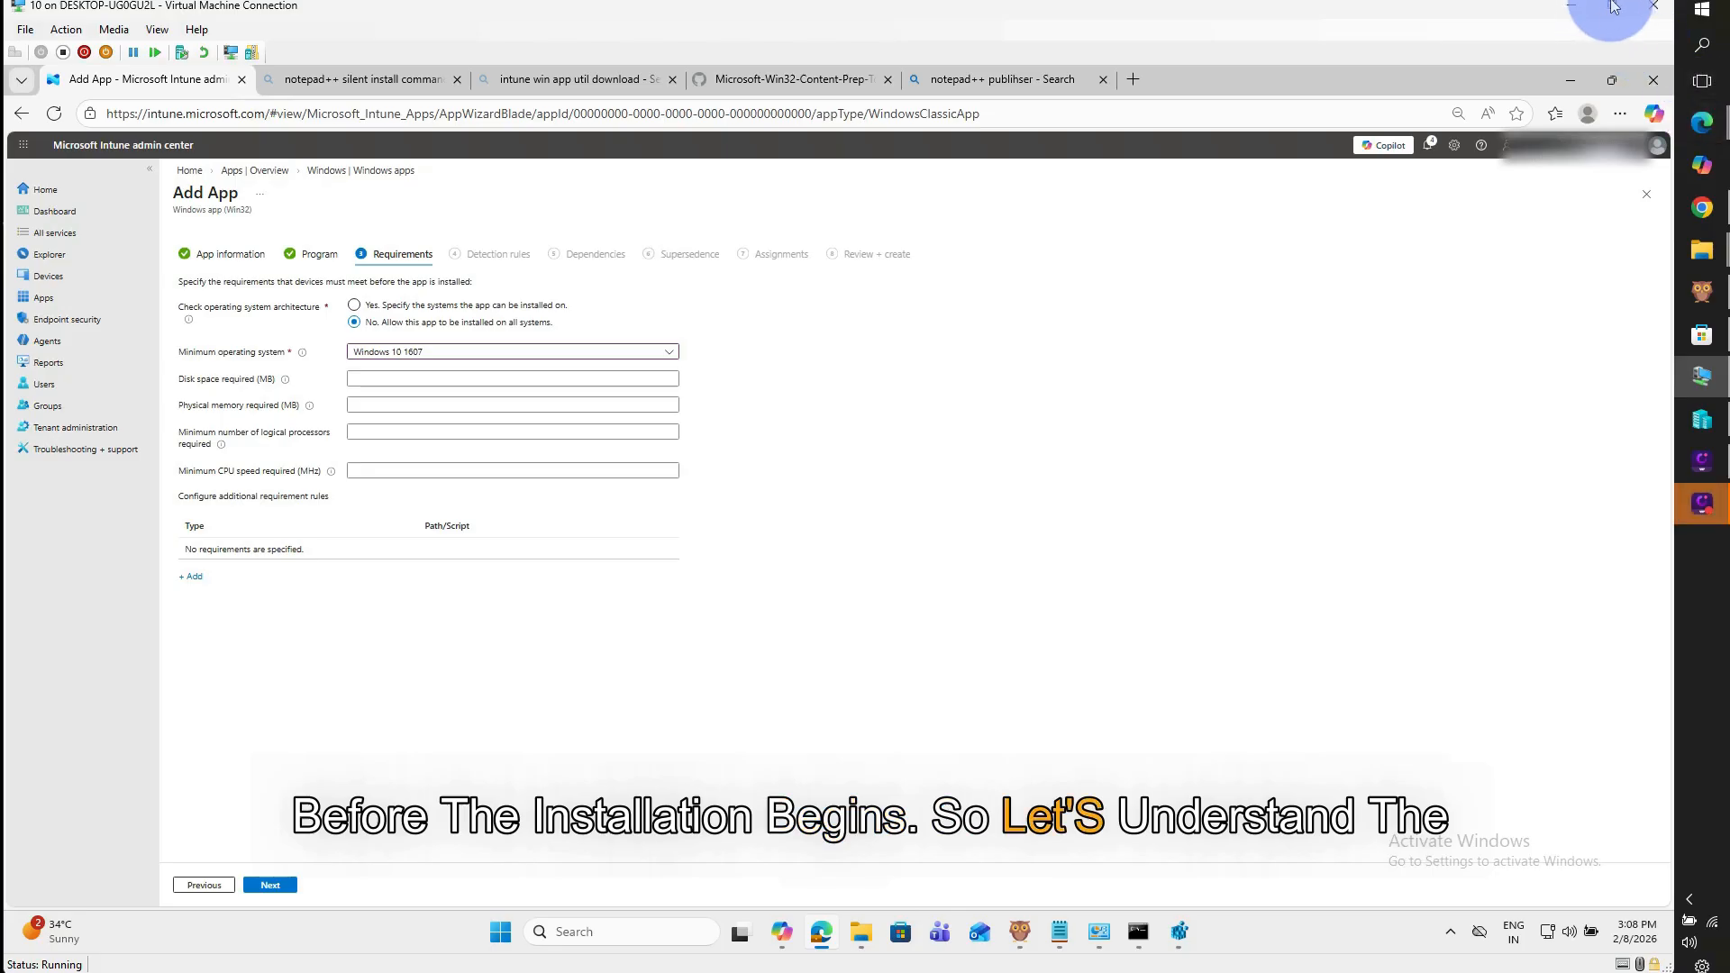
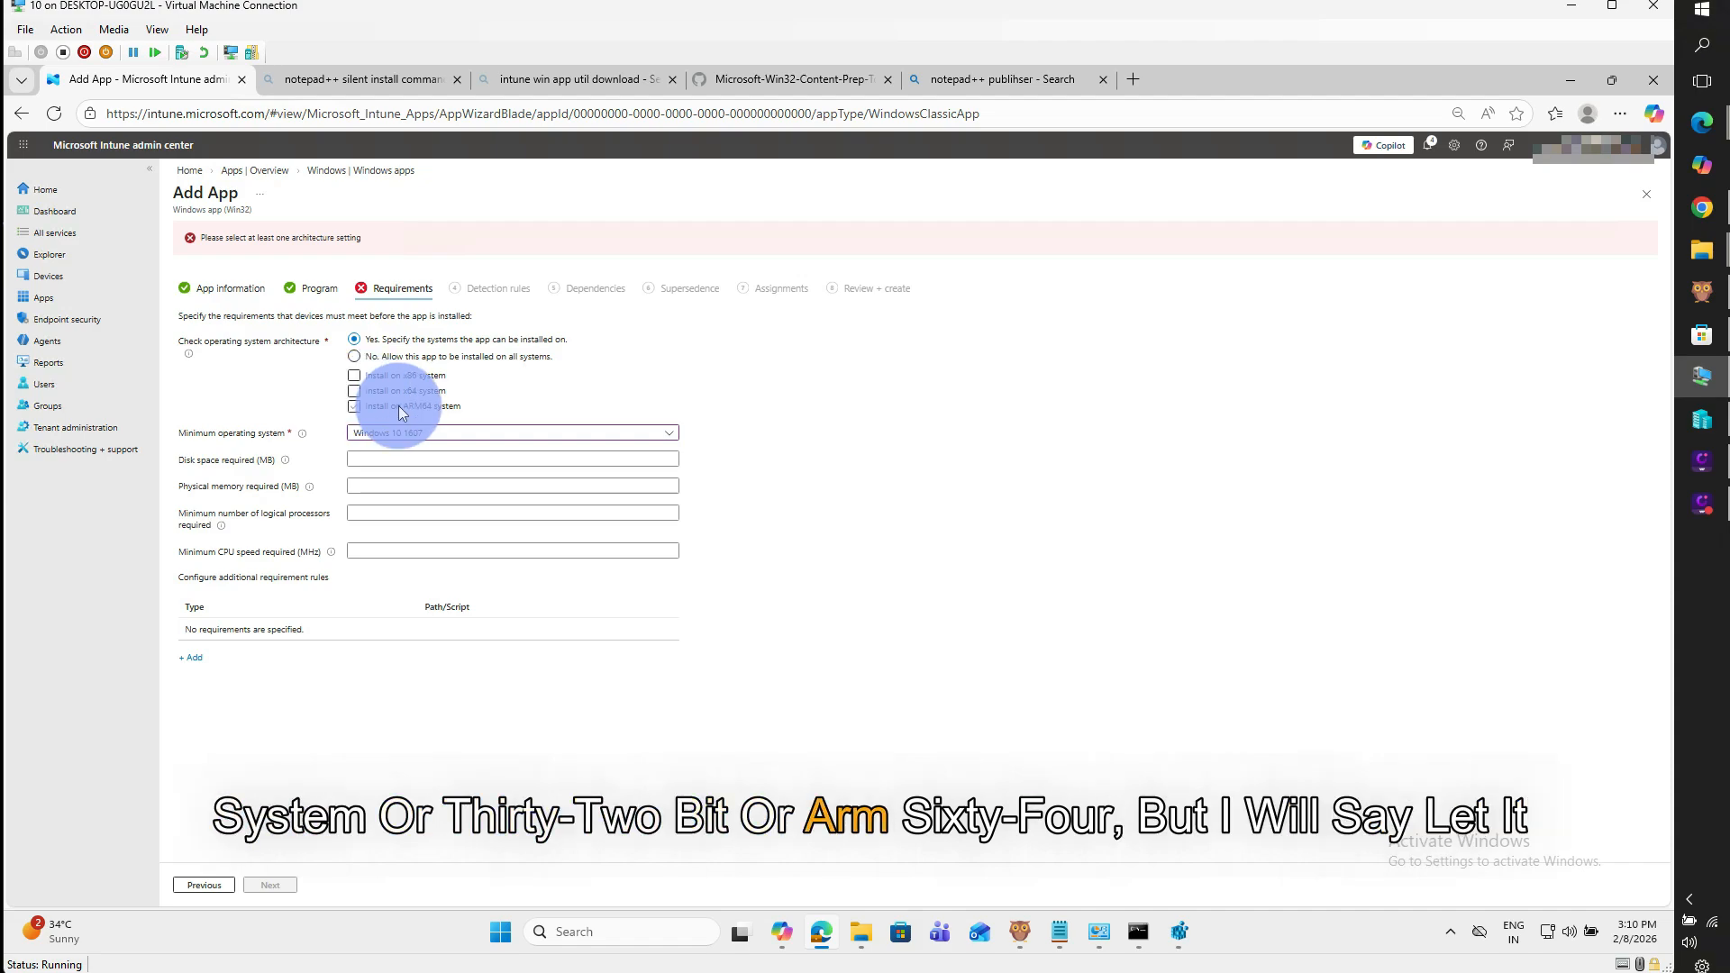
click(355, 357)
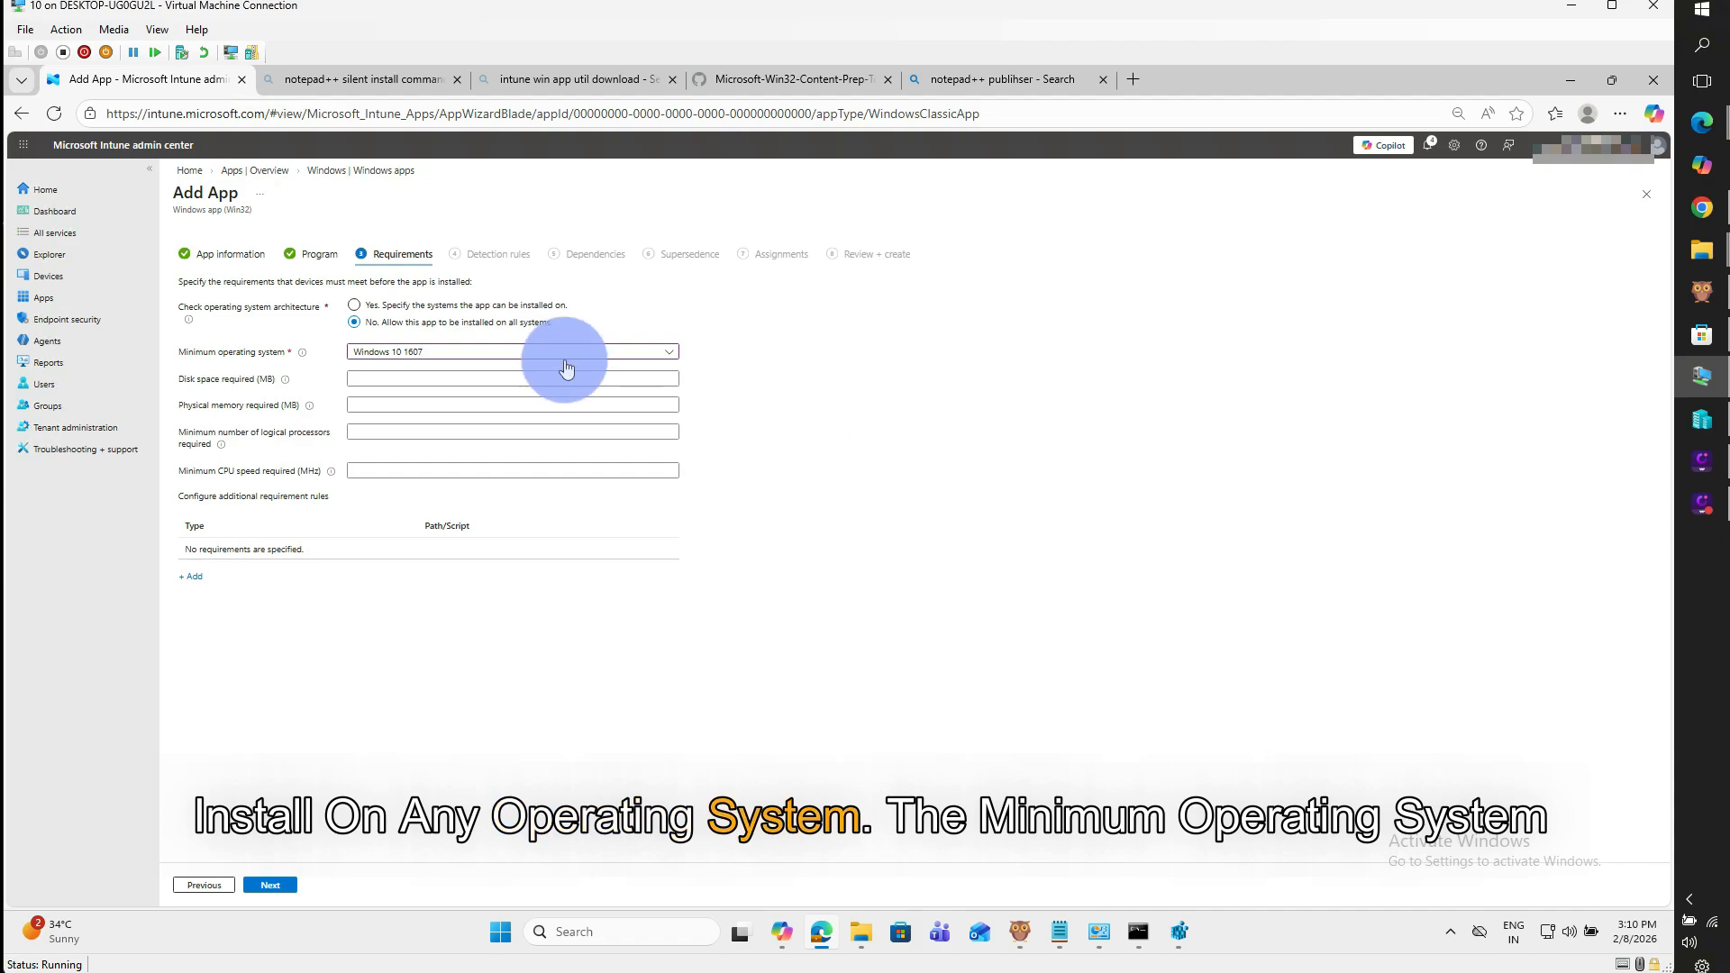
click(417, 354)
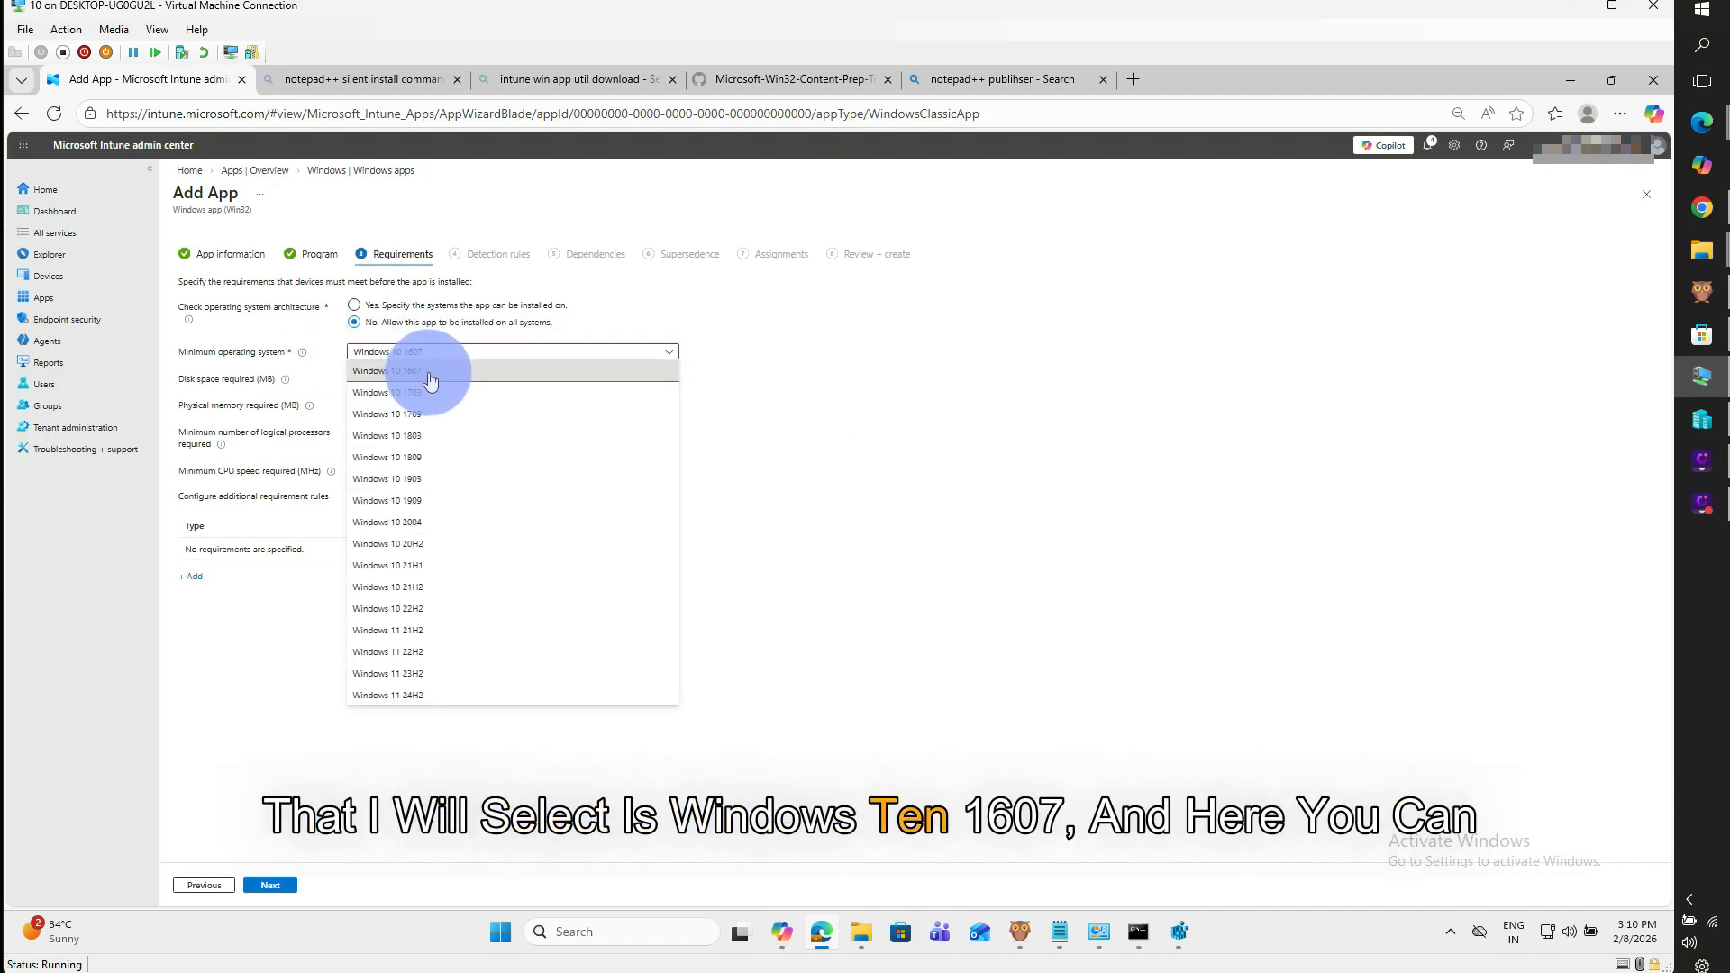
click(430, 377)
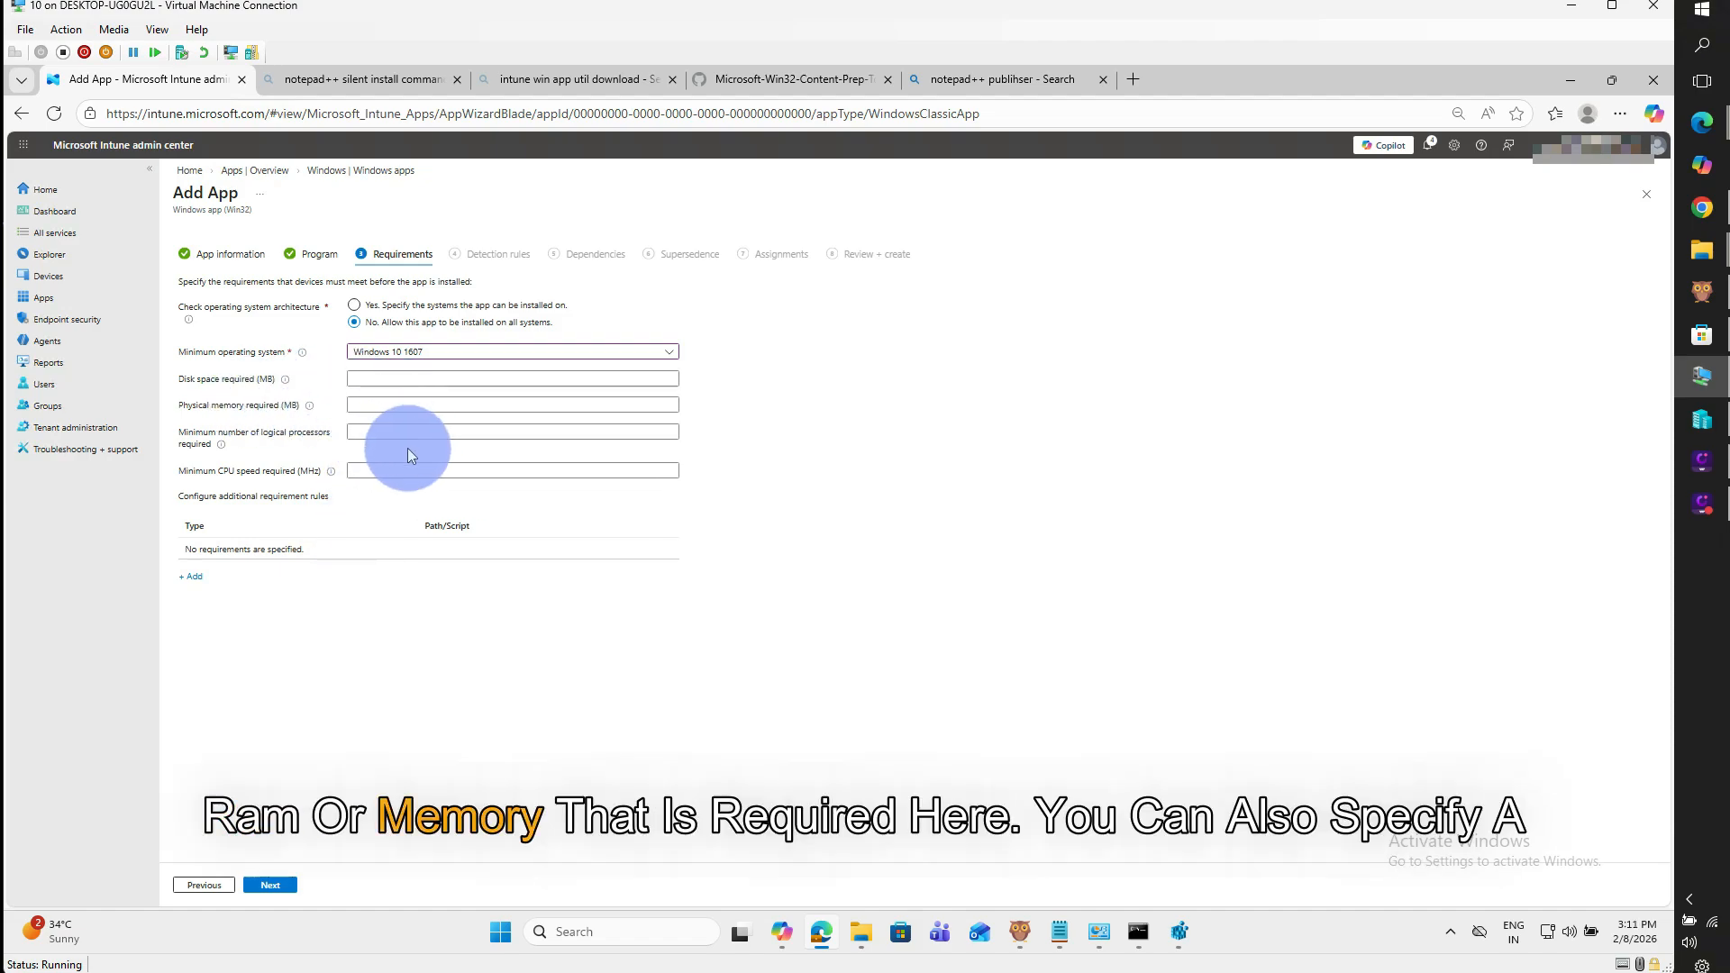
click(194, 579)
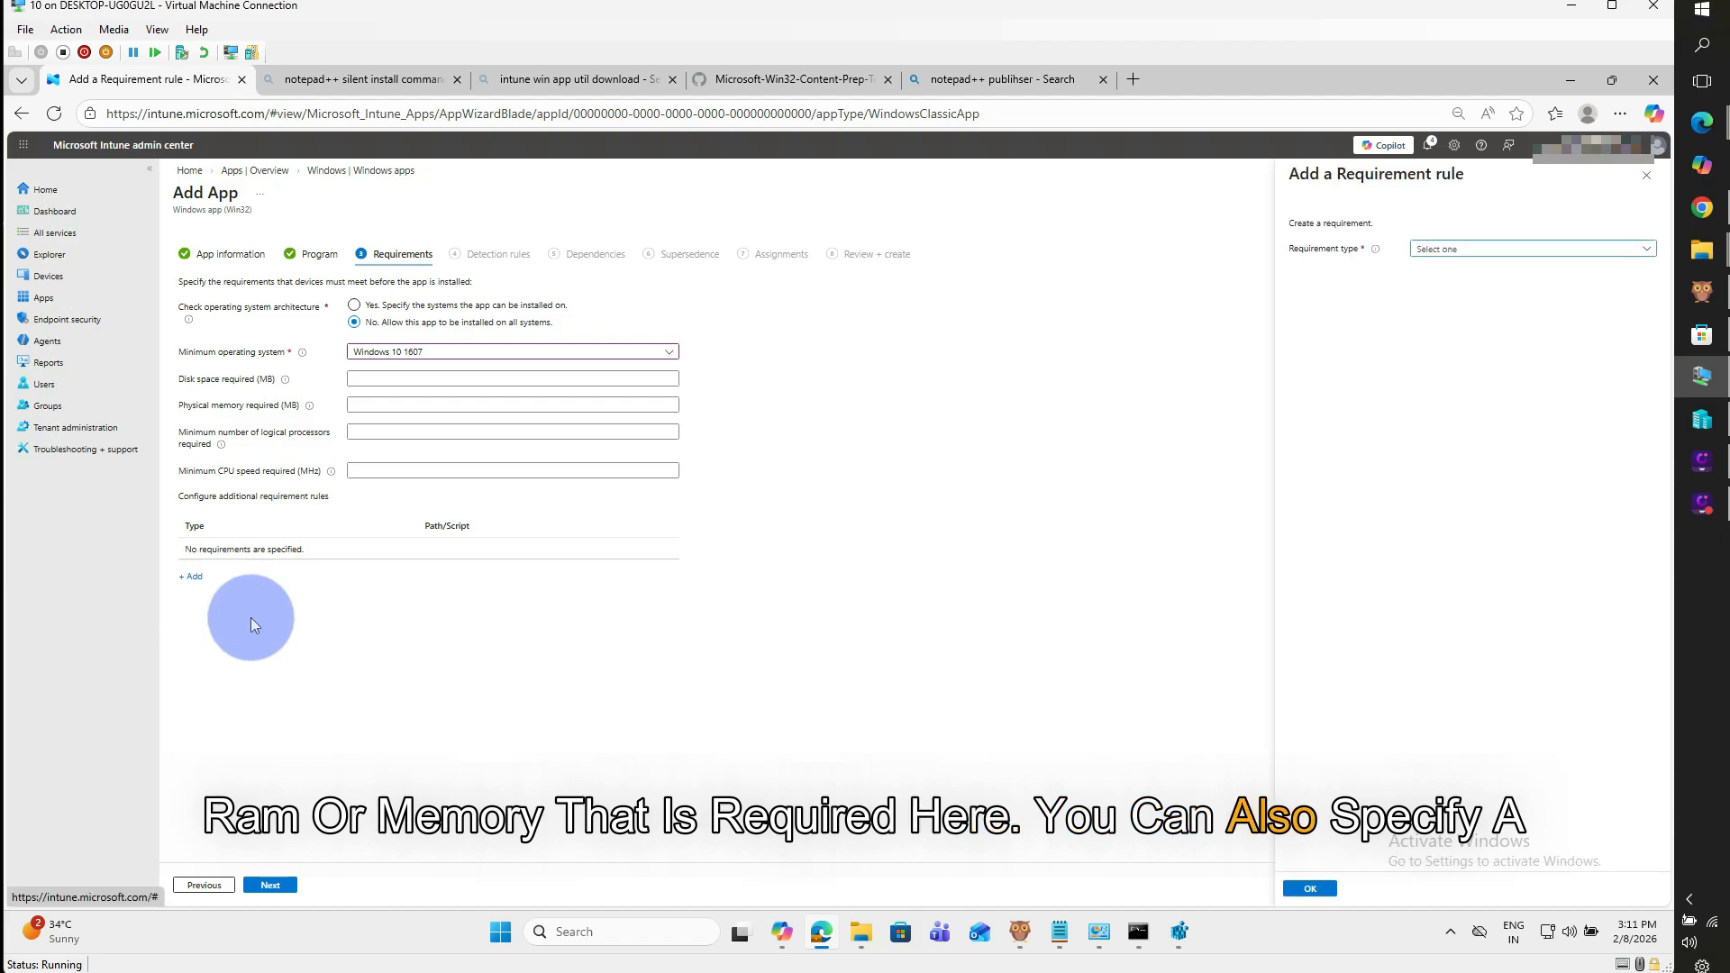
click(1437, 255)
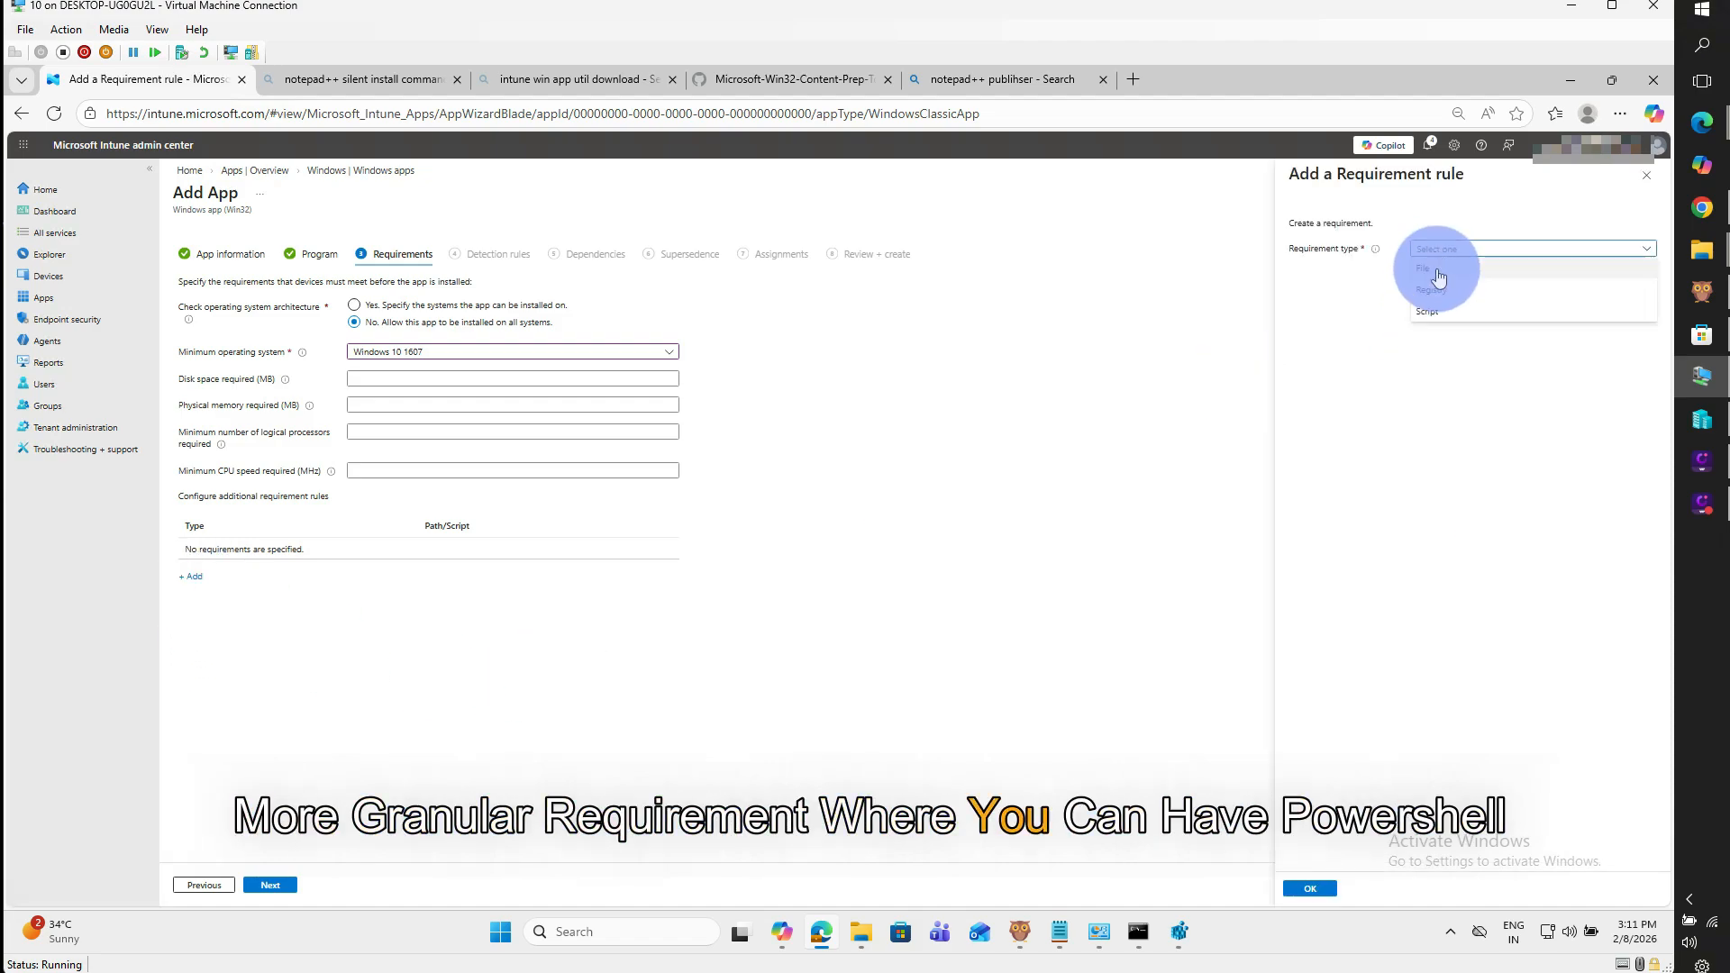
click(1445, 317)
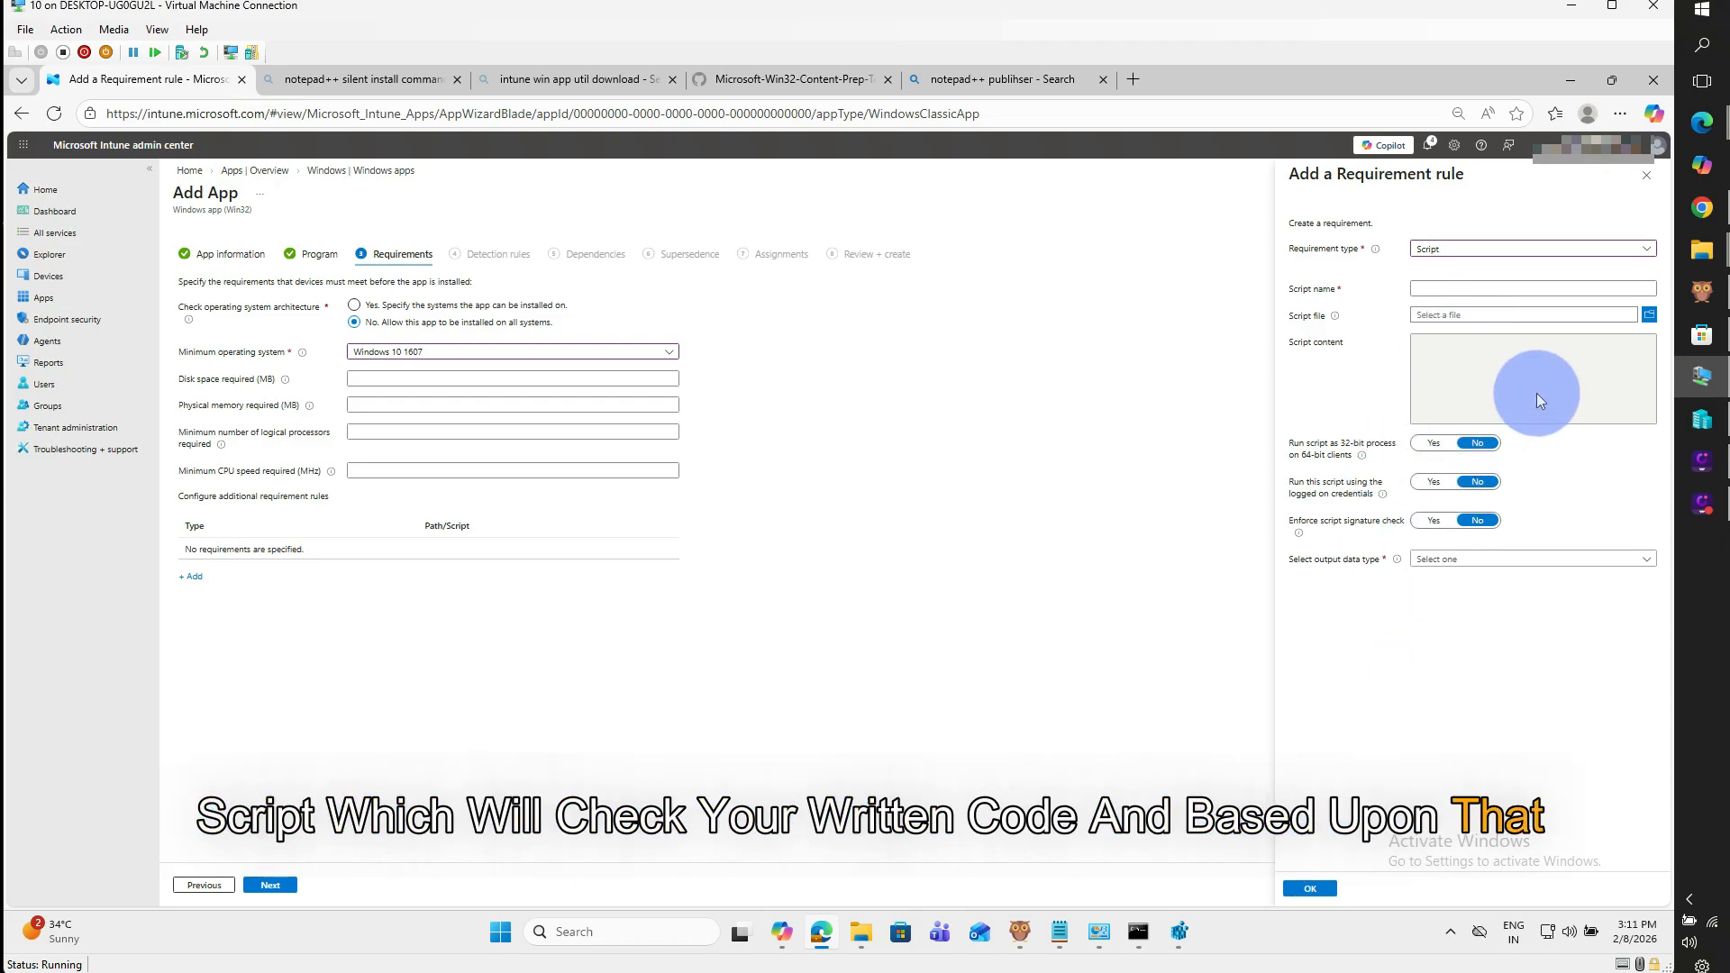
click(1647, 176)
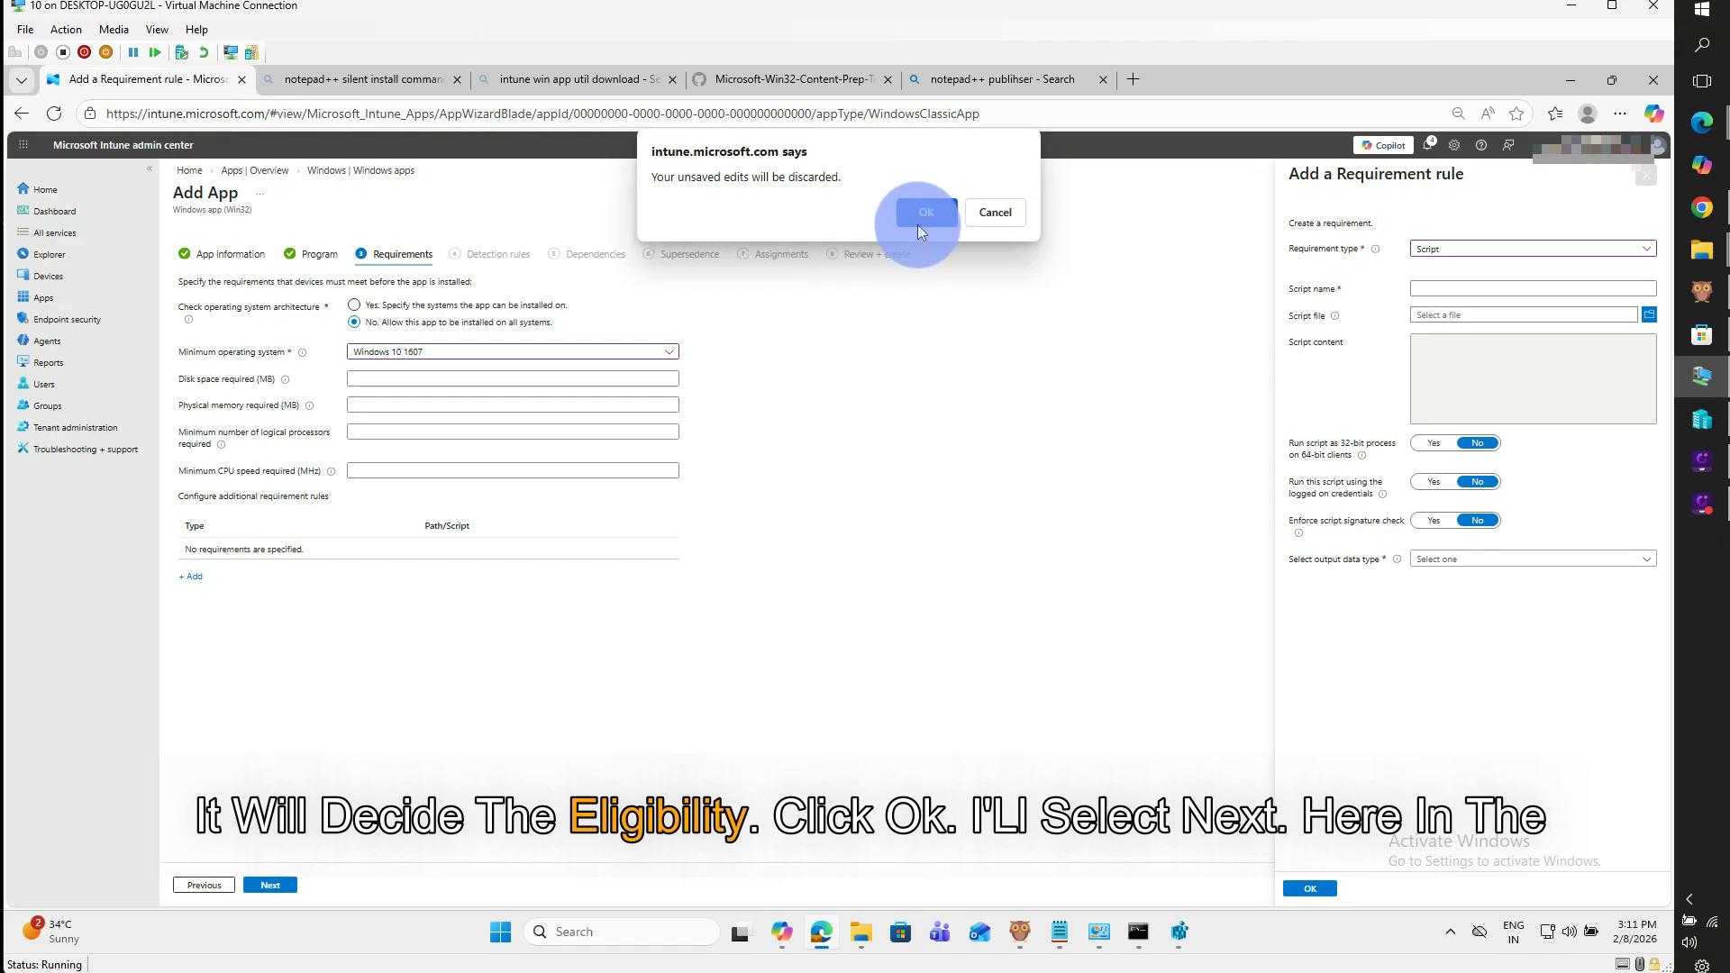
click(916, 216)
Continue to the detection rules and set the rules format to Manually configure detection rules
click(270, 886)
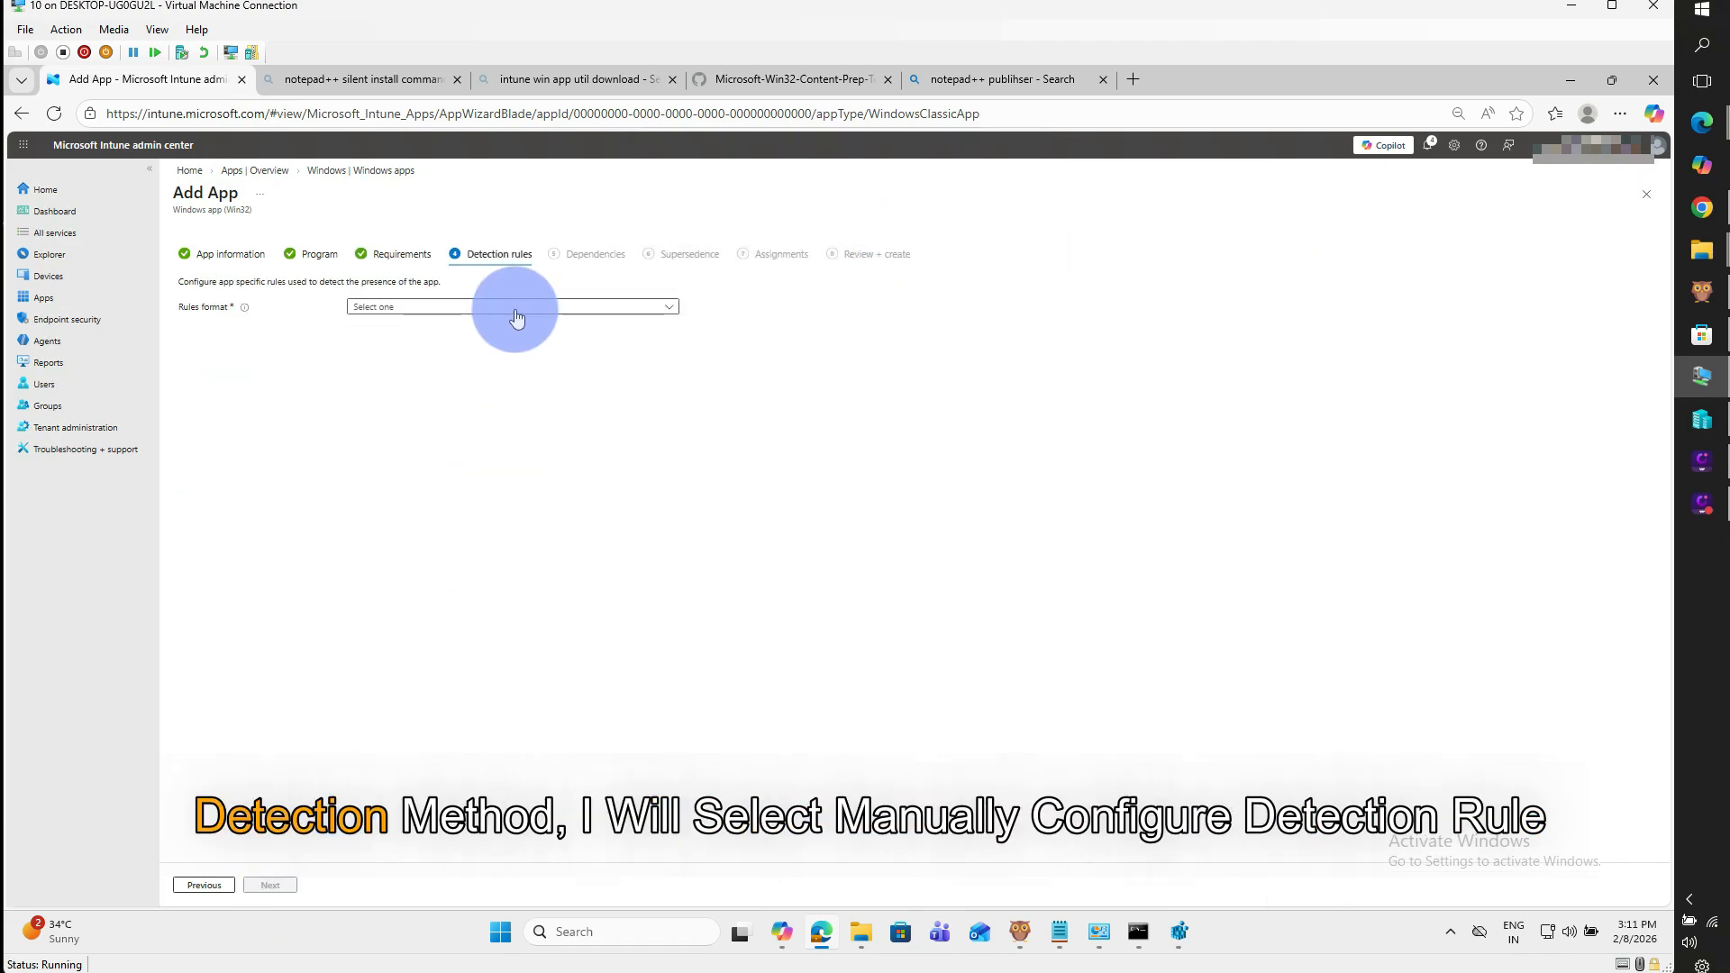
click(516, 307)
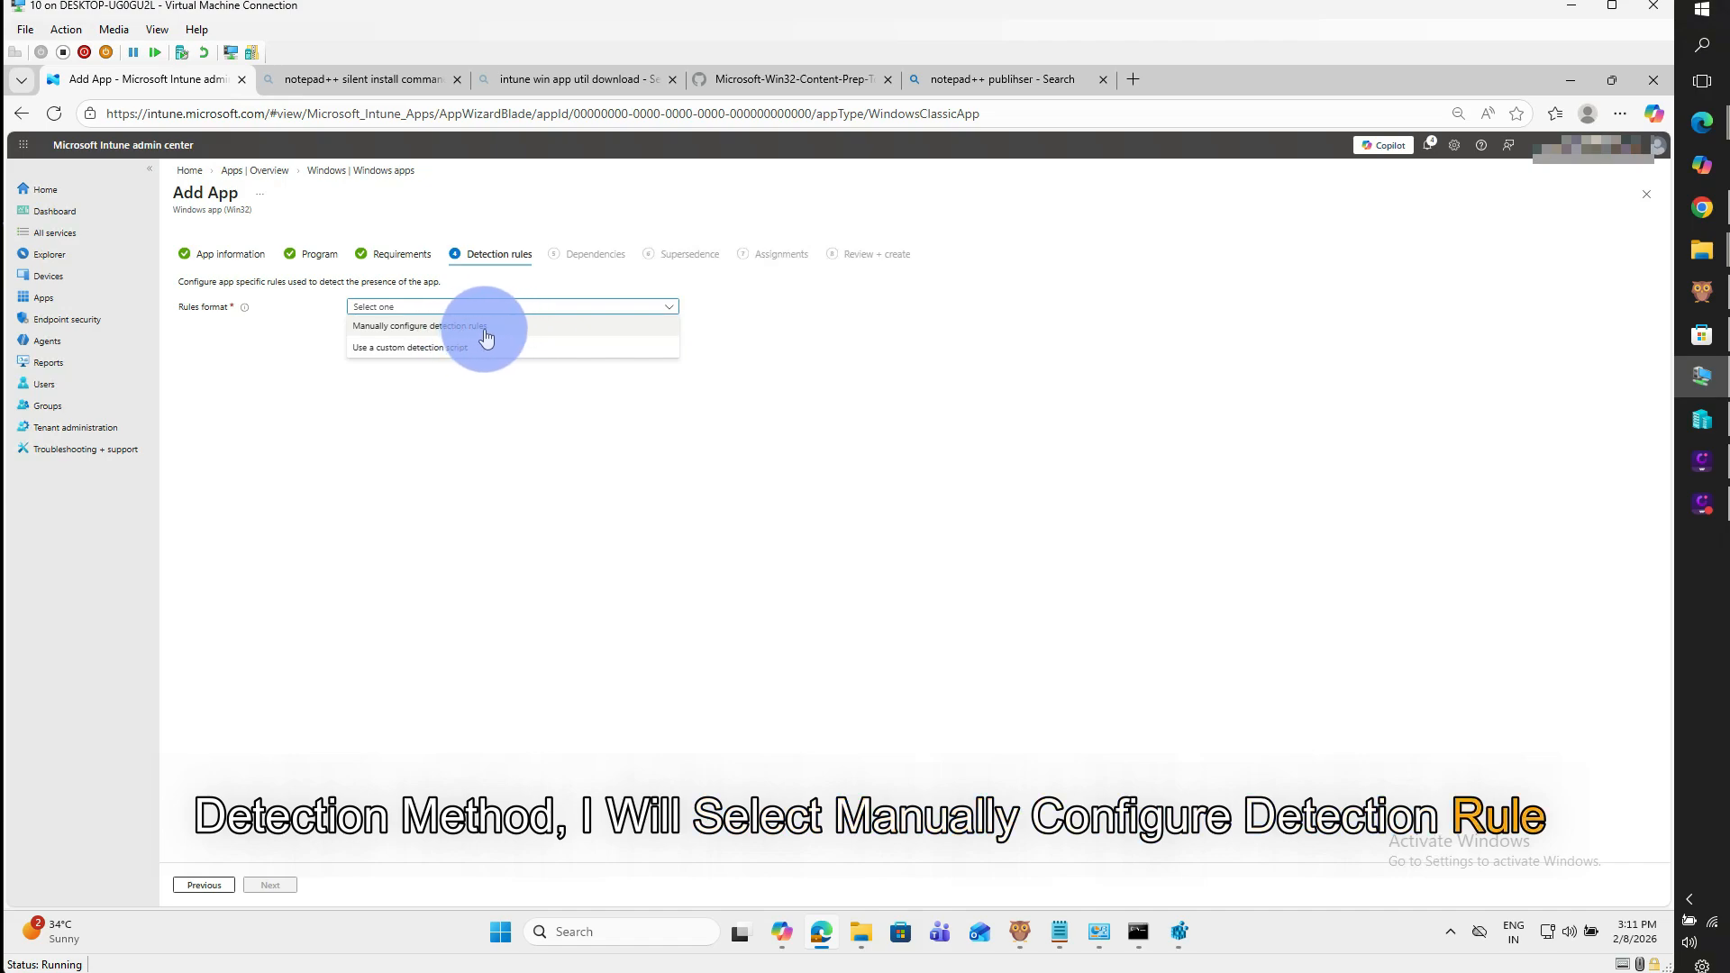
click(504, 328)
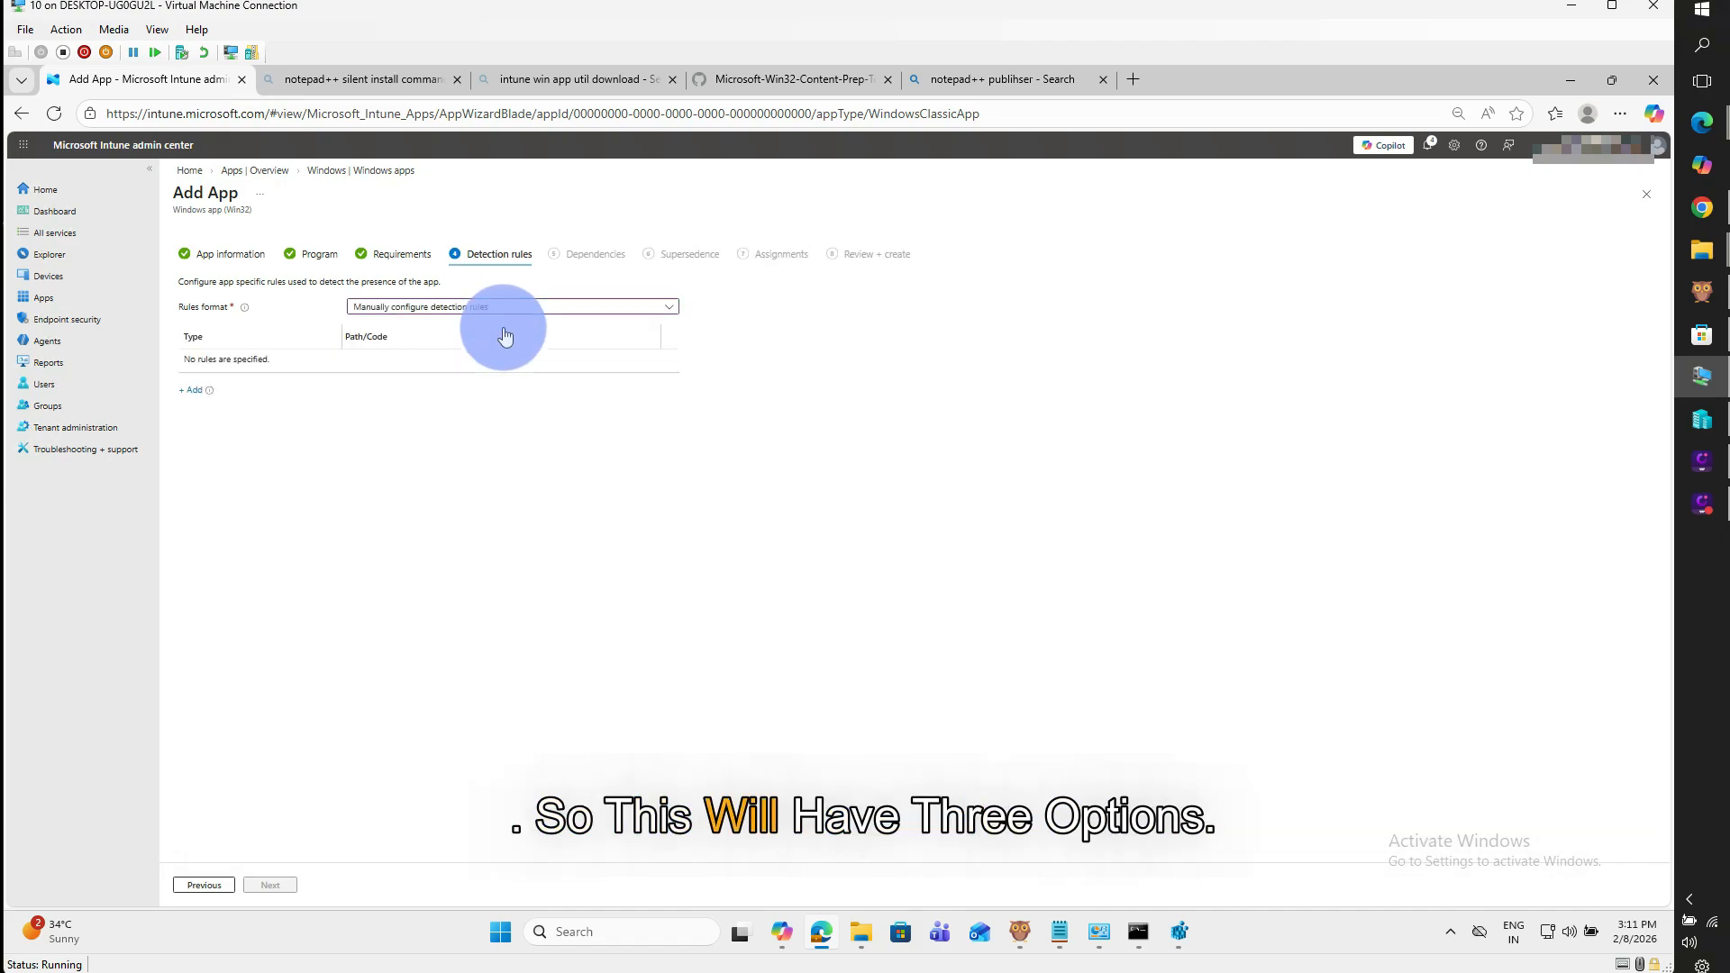
click(193, 389)
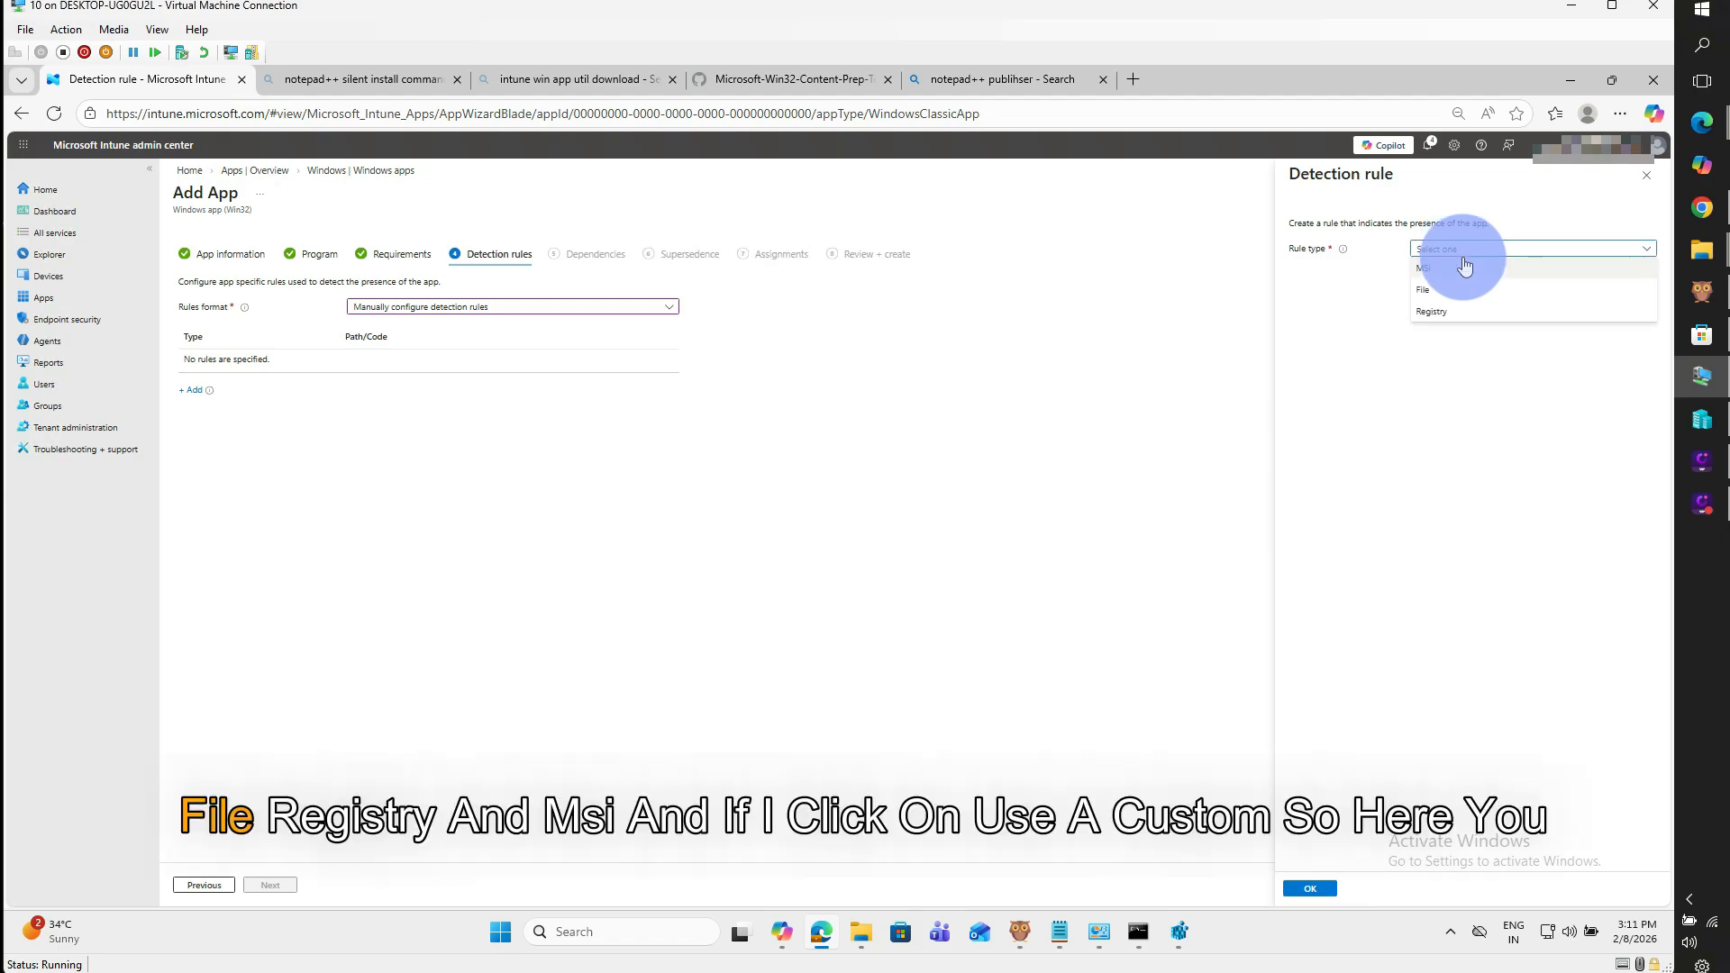
click(636, 307)
click(440, 346)
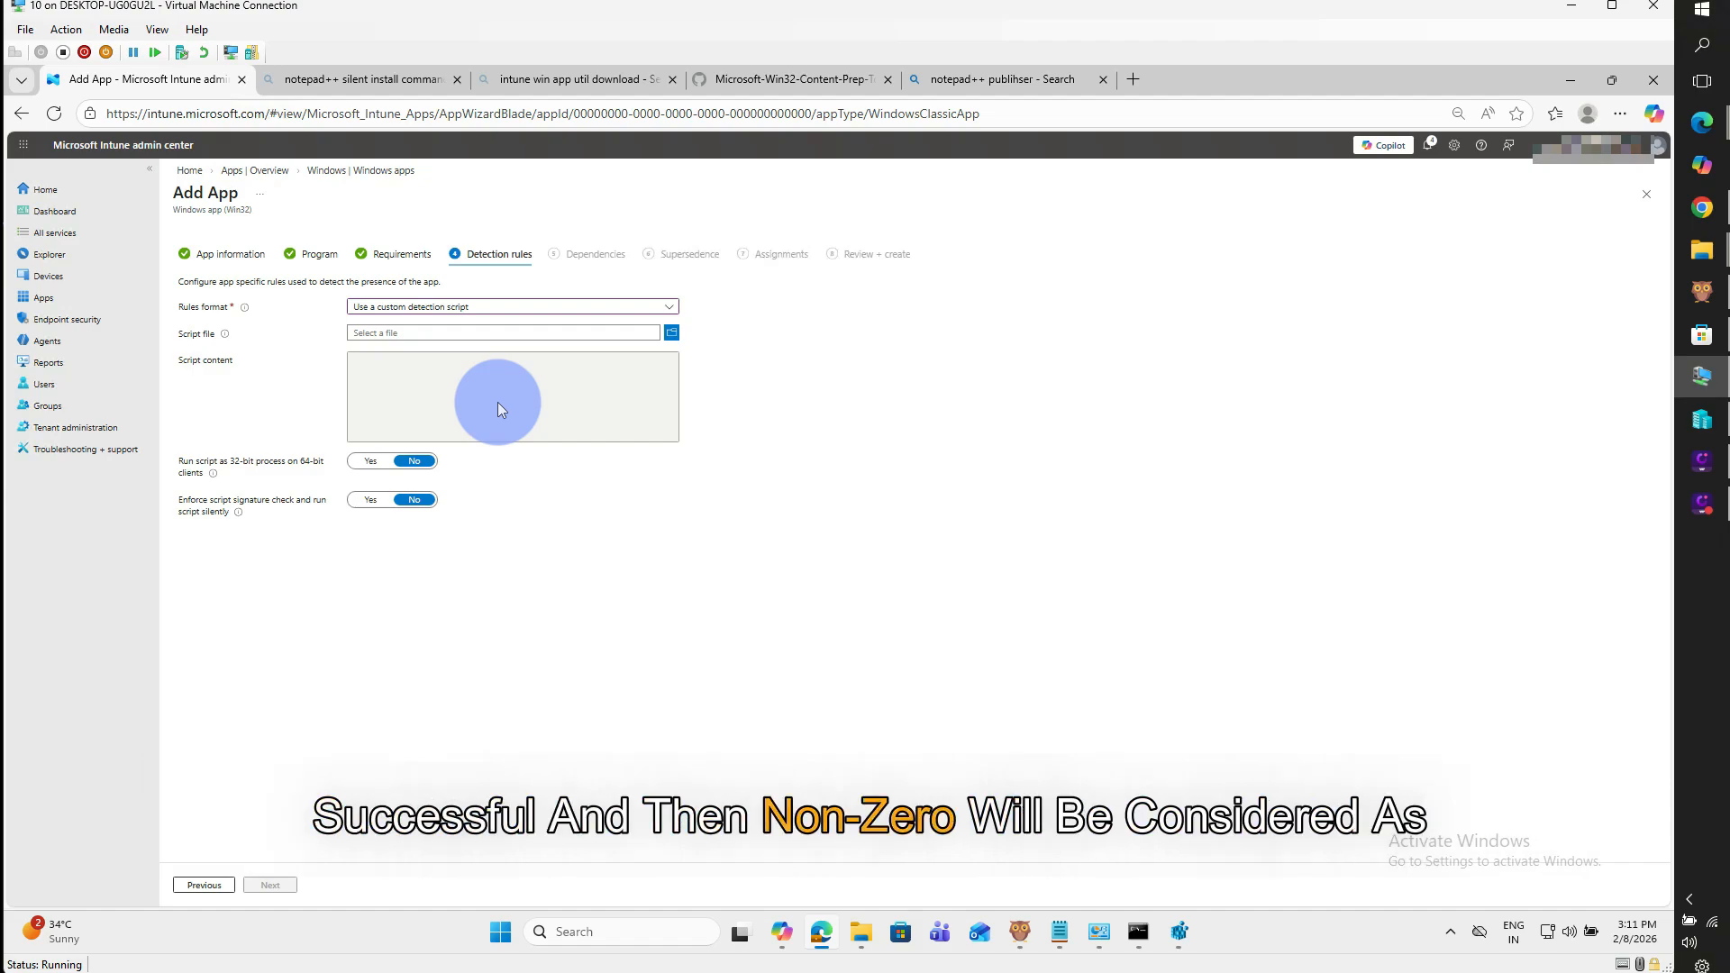
click(484, 311)
click(445, 327)
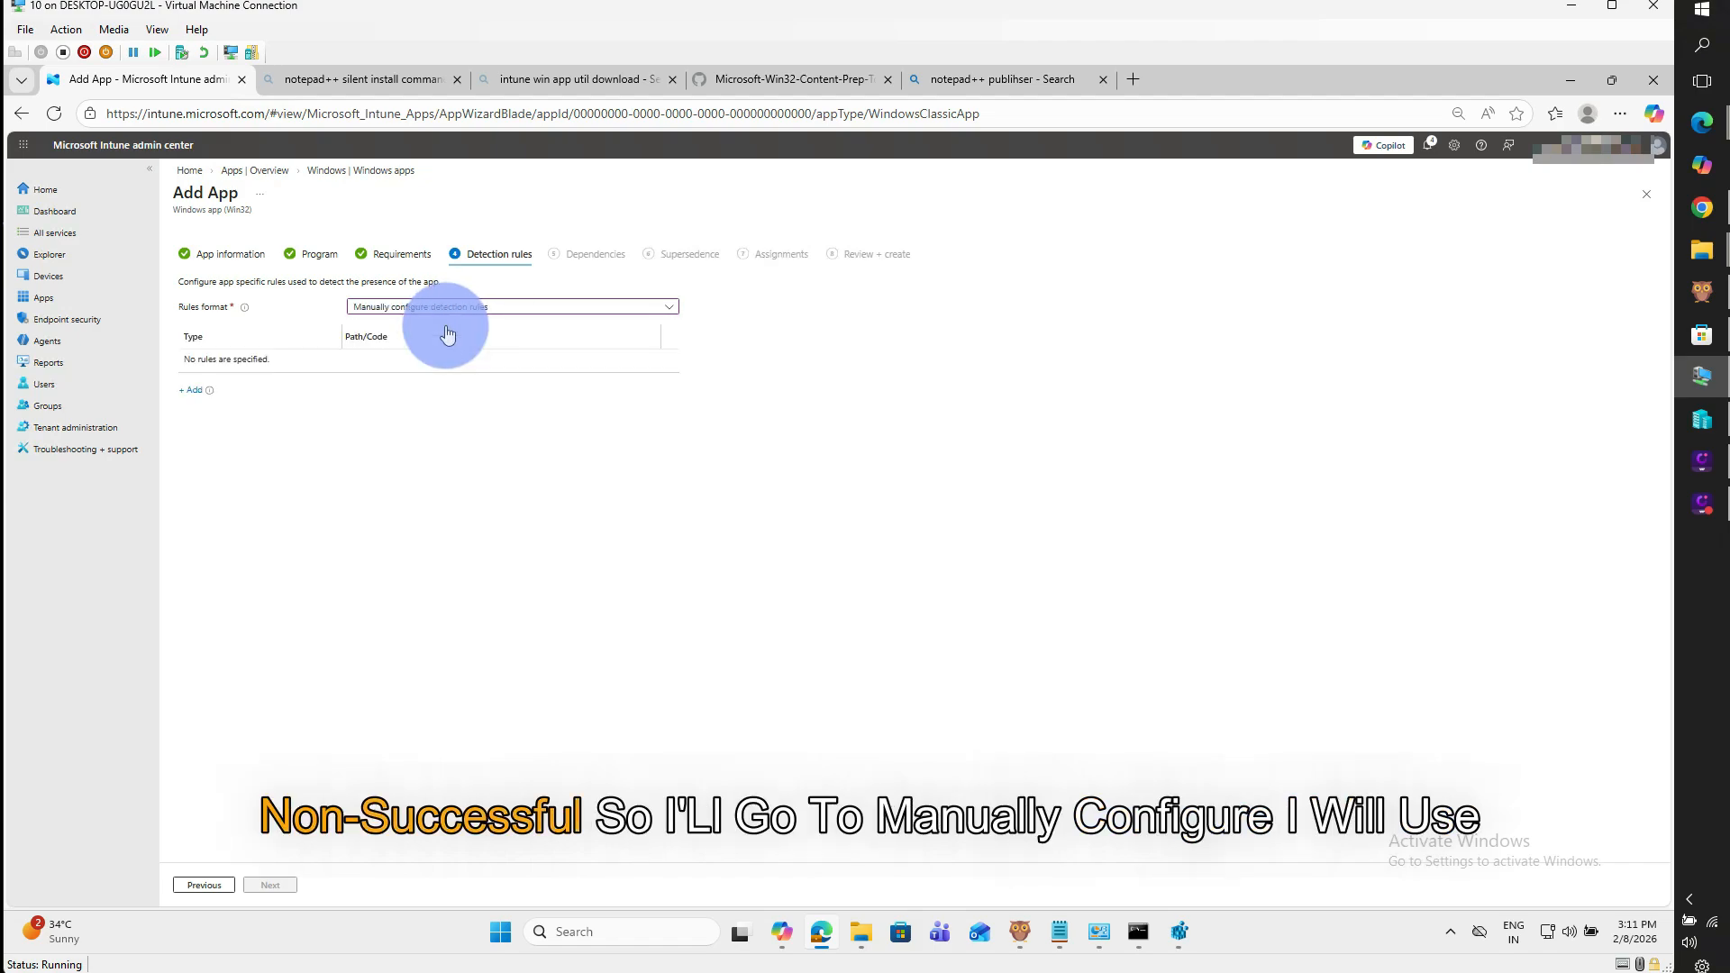
Add a Registry detection rule using the key path HKEY_LOCAL_MACHINE\SOFTWARE\Microsoft\Windows\CurrentVersion\Uninstall\Notepad++ copied from the notes
click(192, 390)
click(1451, 260)
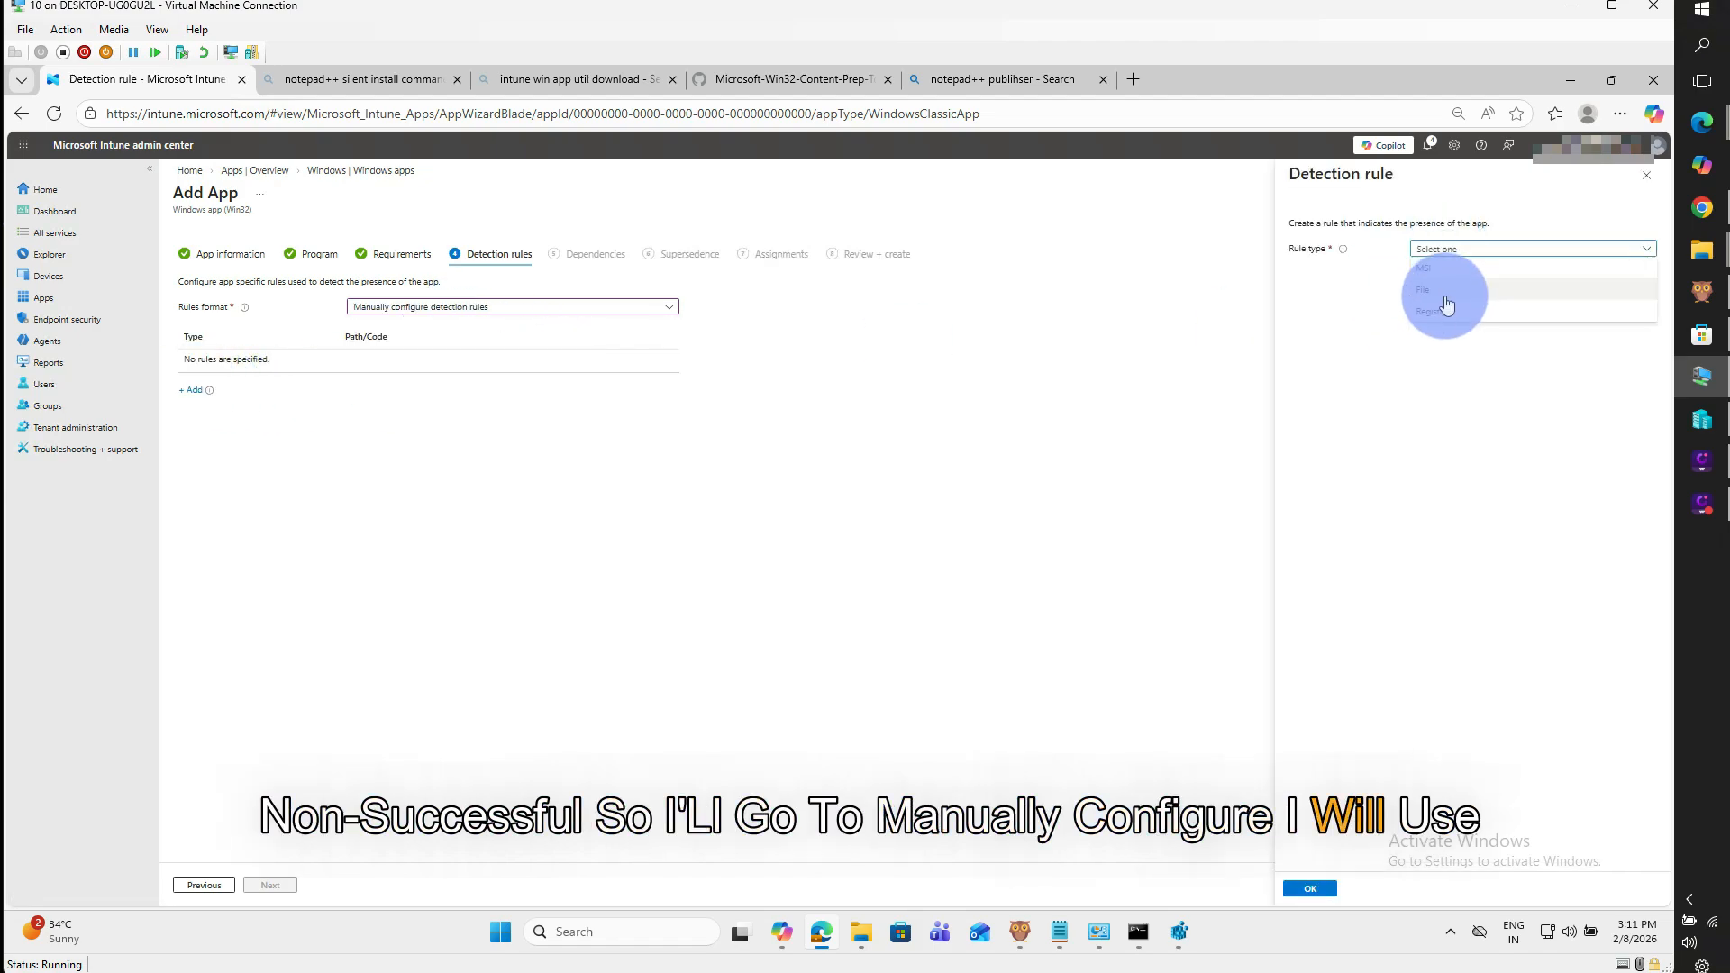
click(1444, 305)
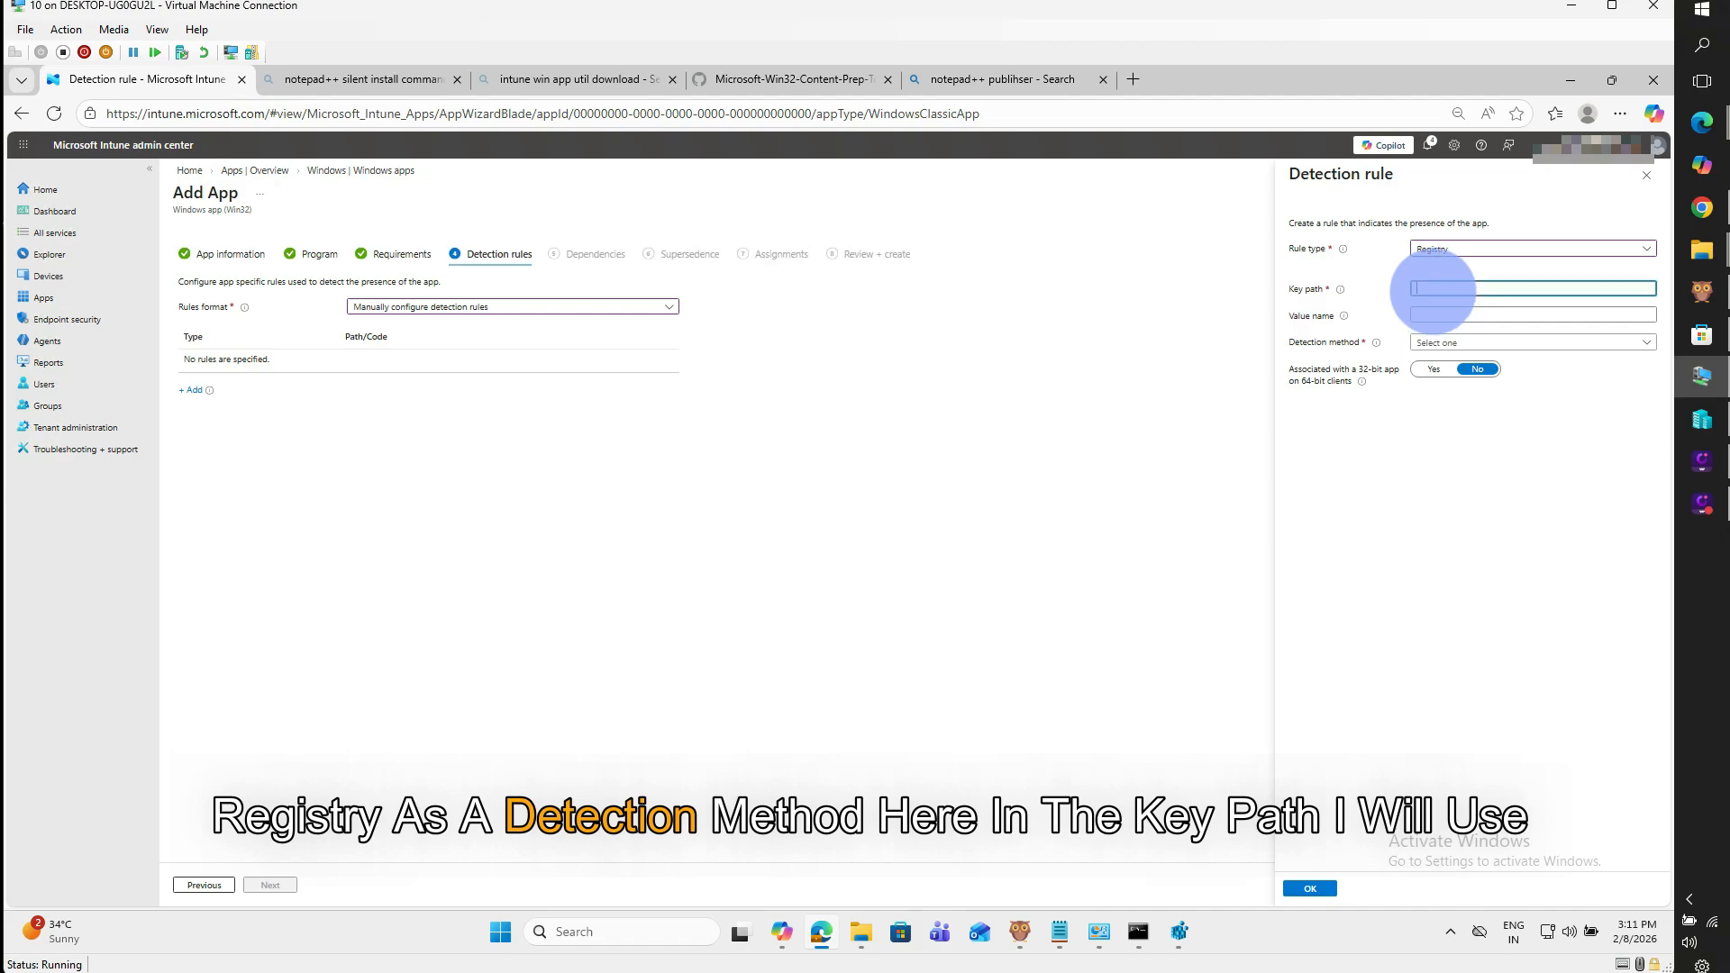
click(1063, 916)
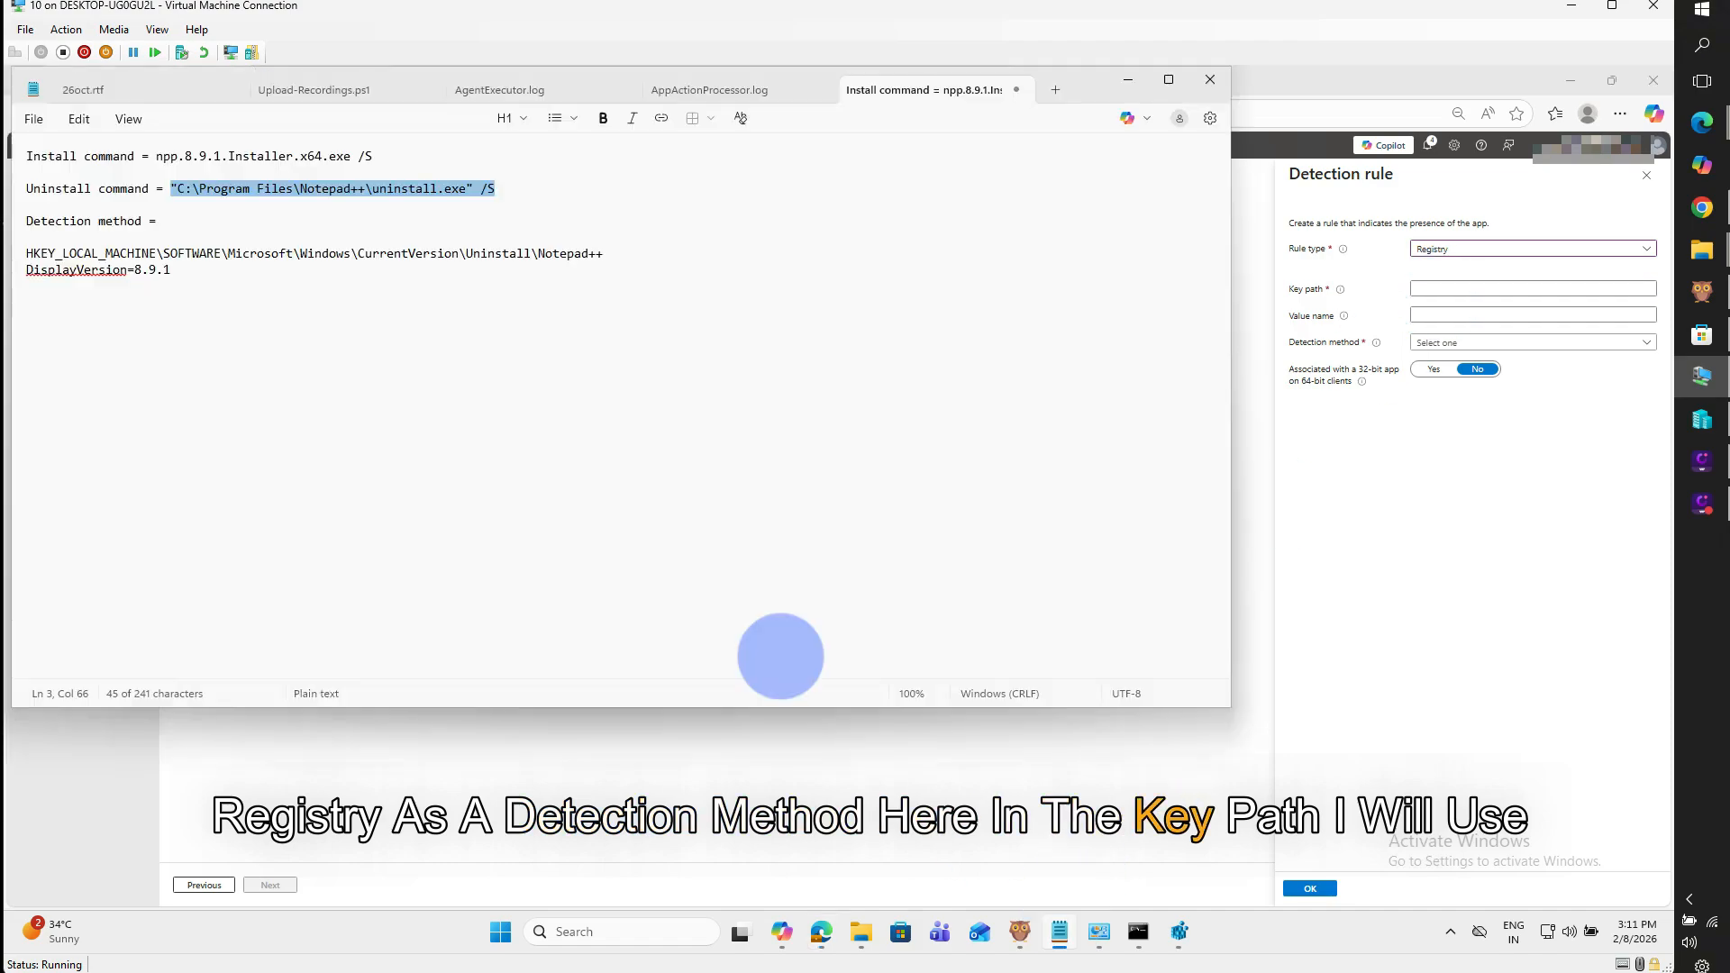
drag(612, 256, 15, 263)
key(ctrl+c)
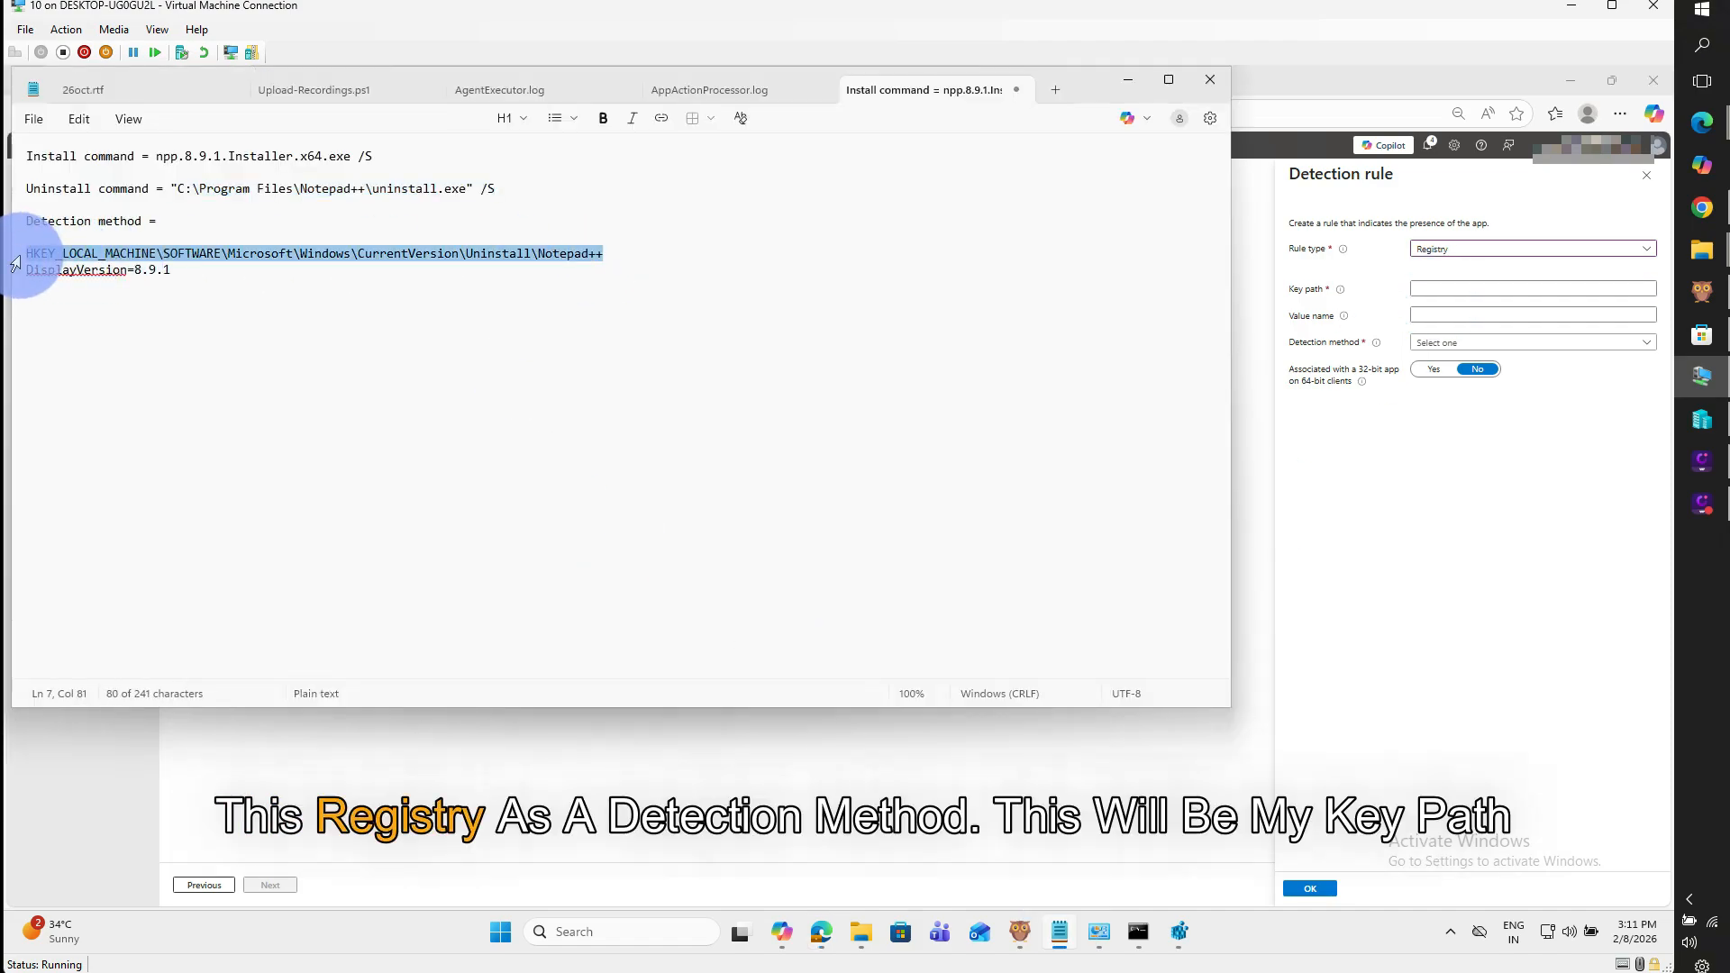
click(1442, 288)
key(ctrl+v)
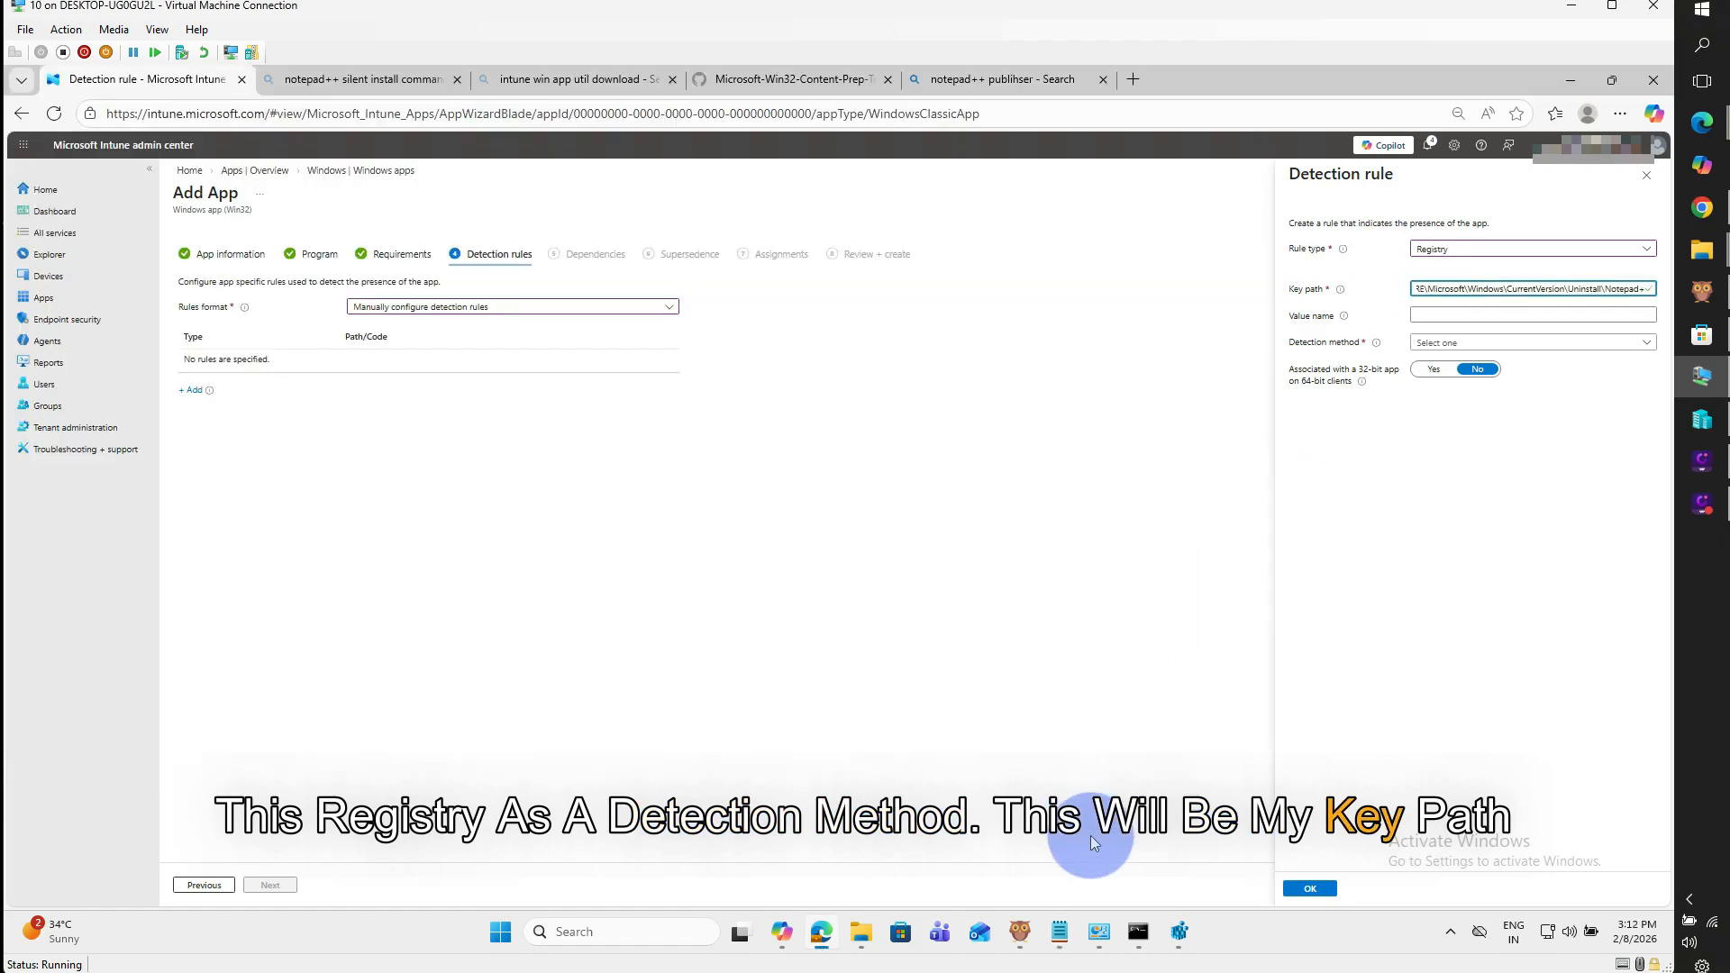
Copy DisplayVersion from the notes and enter it as the registry rule's value name
click(1059, 932)
drag(128, 271, 7, 263)
key(ctrl+c)
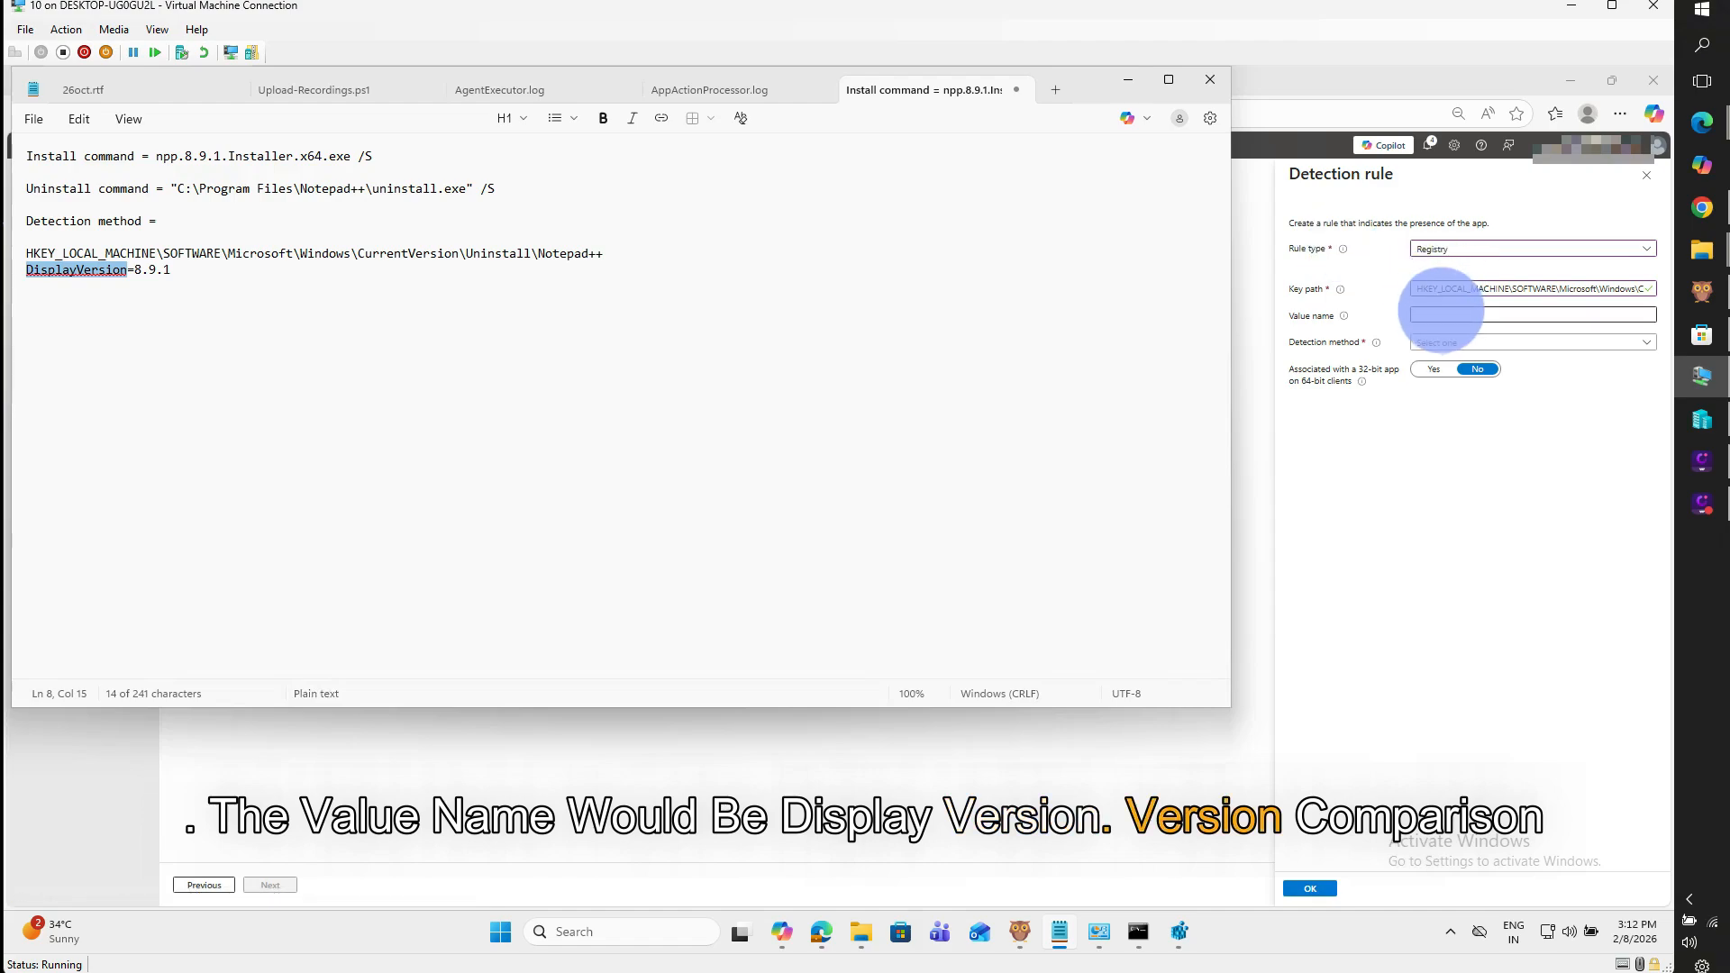
click(1439, 314)
key(ctrl+v)
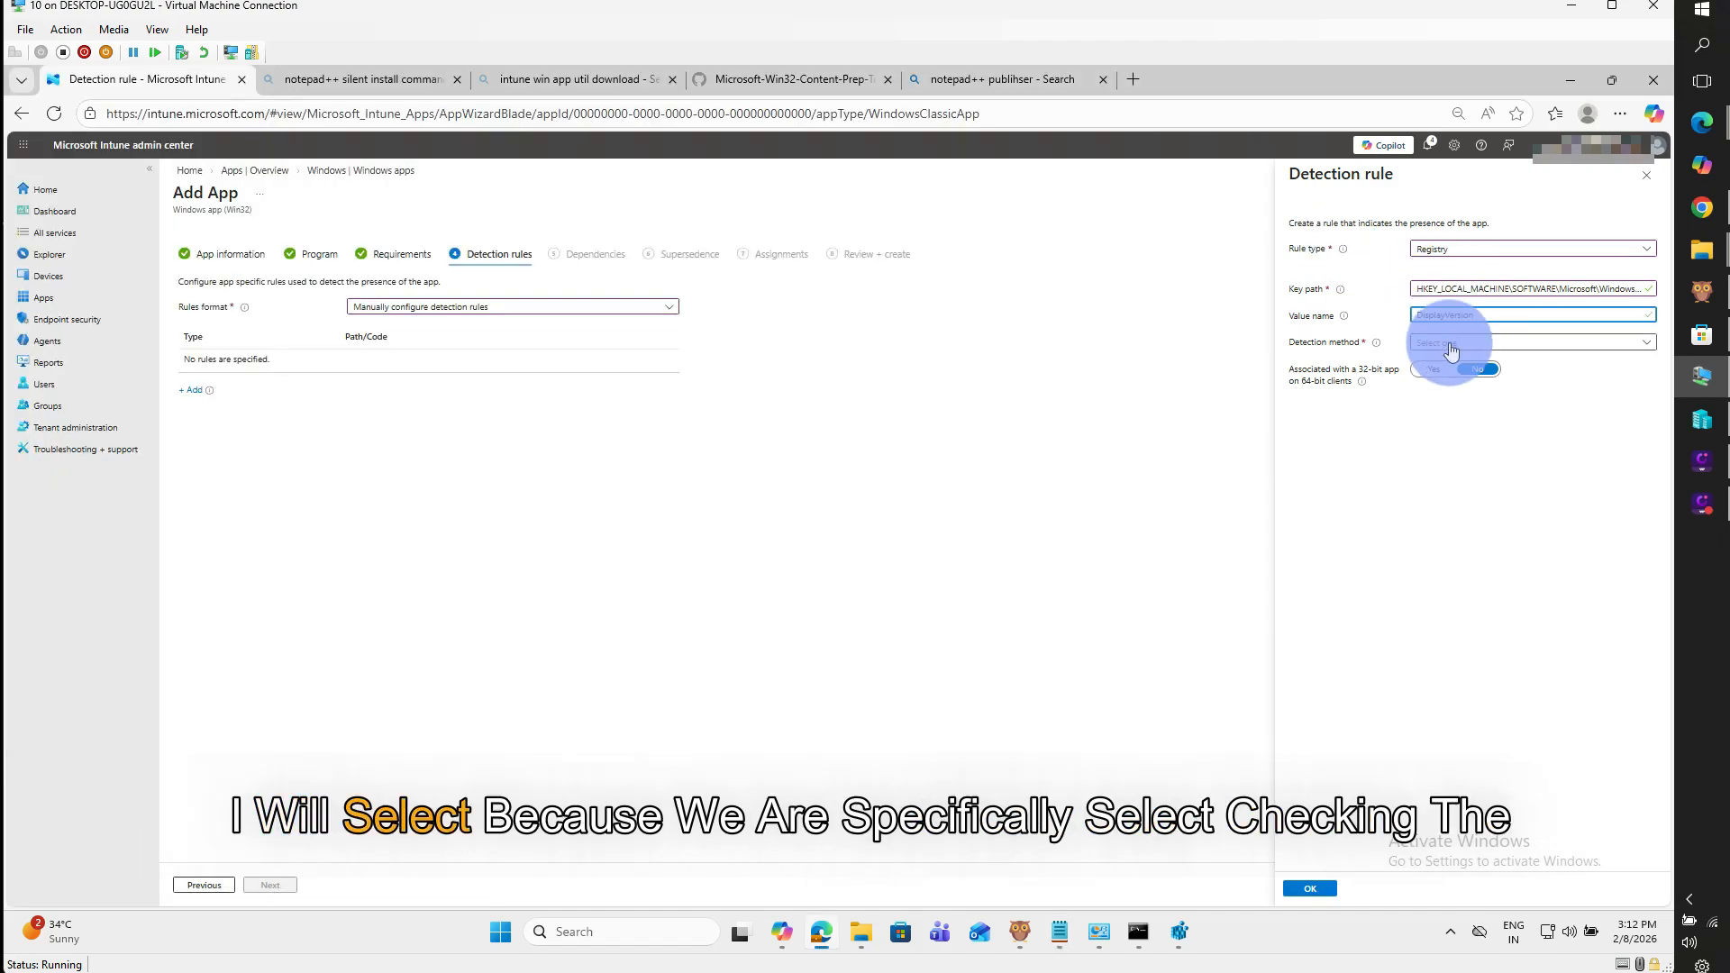
Set the registry rule's detection method to Version comparison with the operator Greater than or equal to
click(1449, 344)
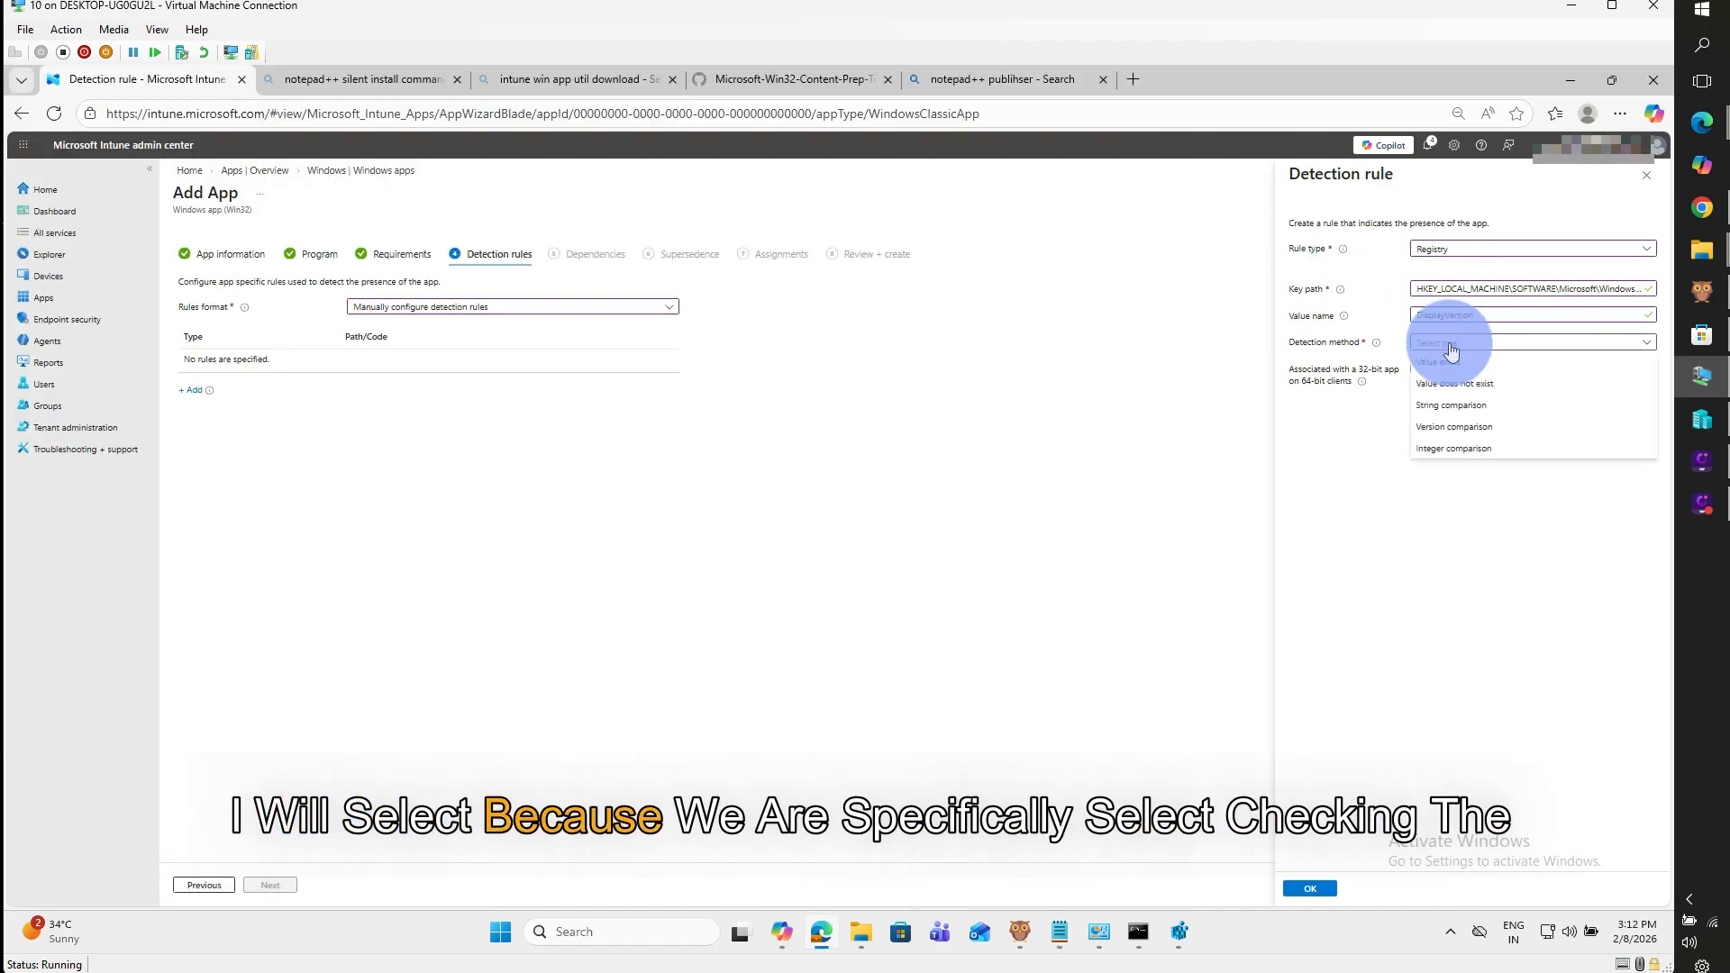
click(1466, 428)
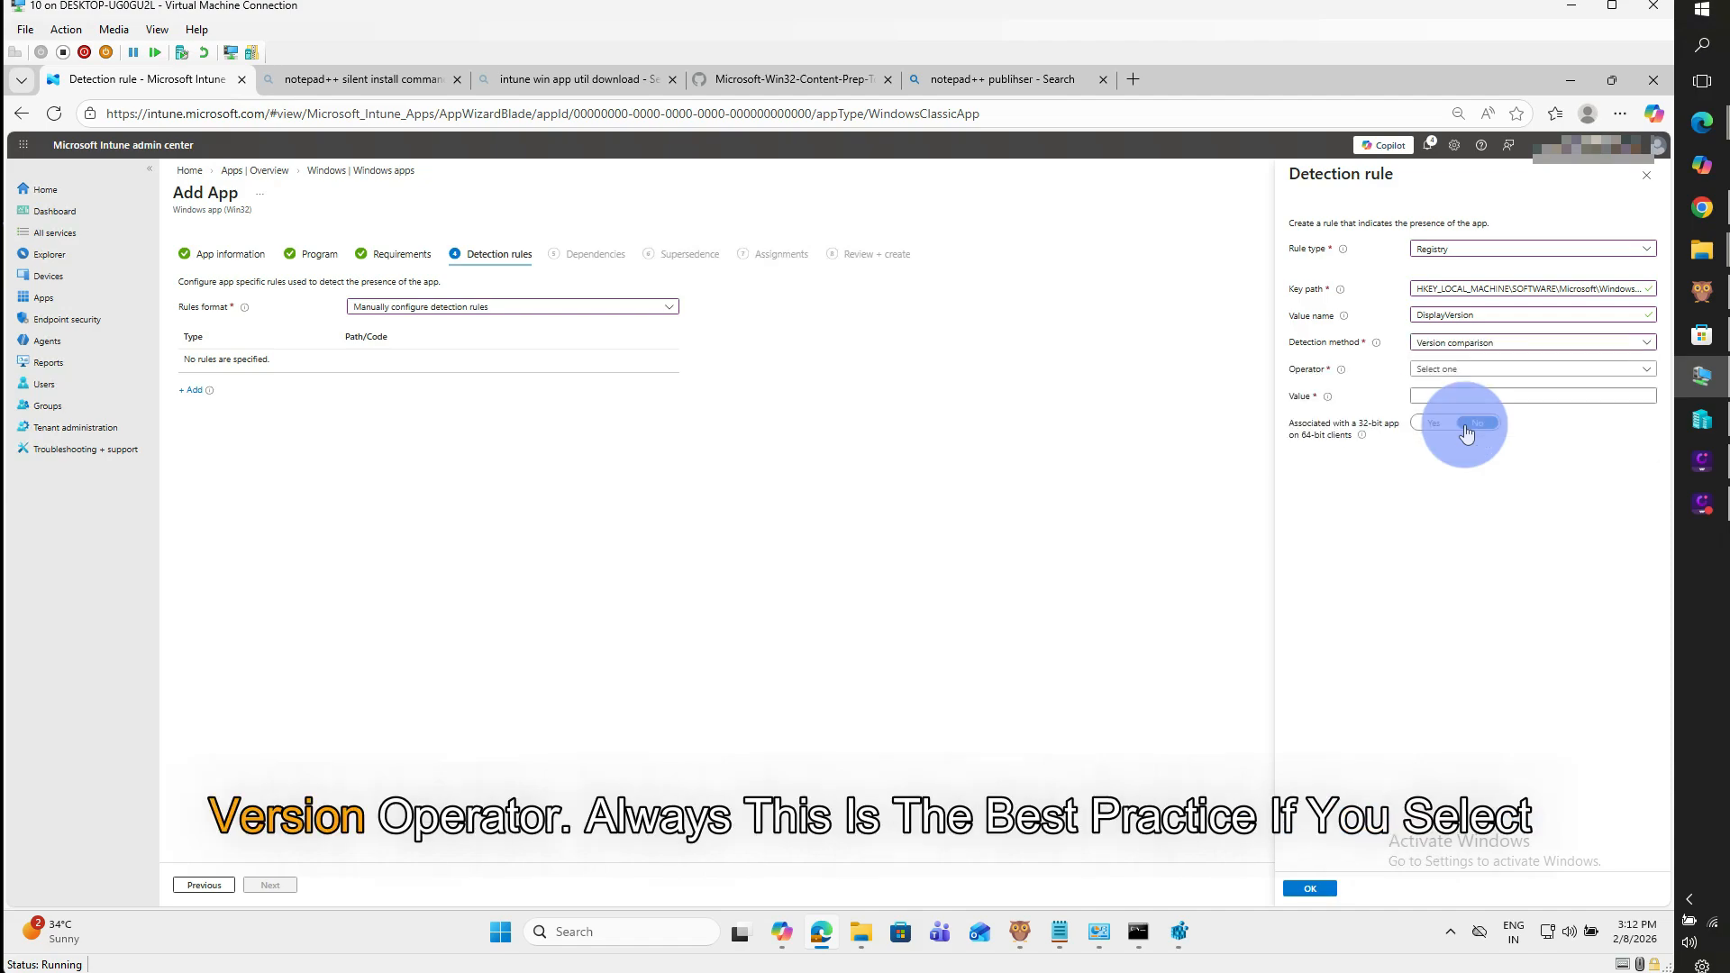
click(1438, 369)
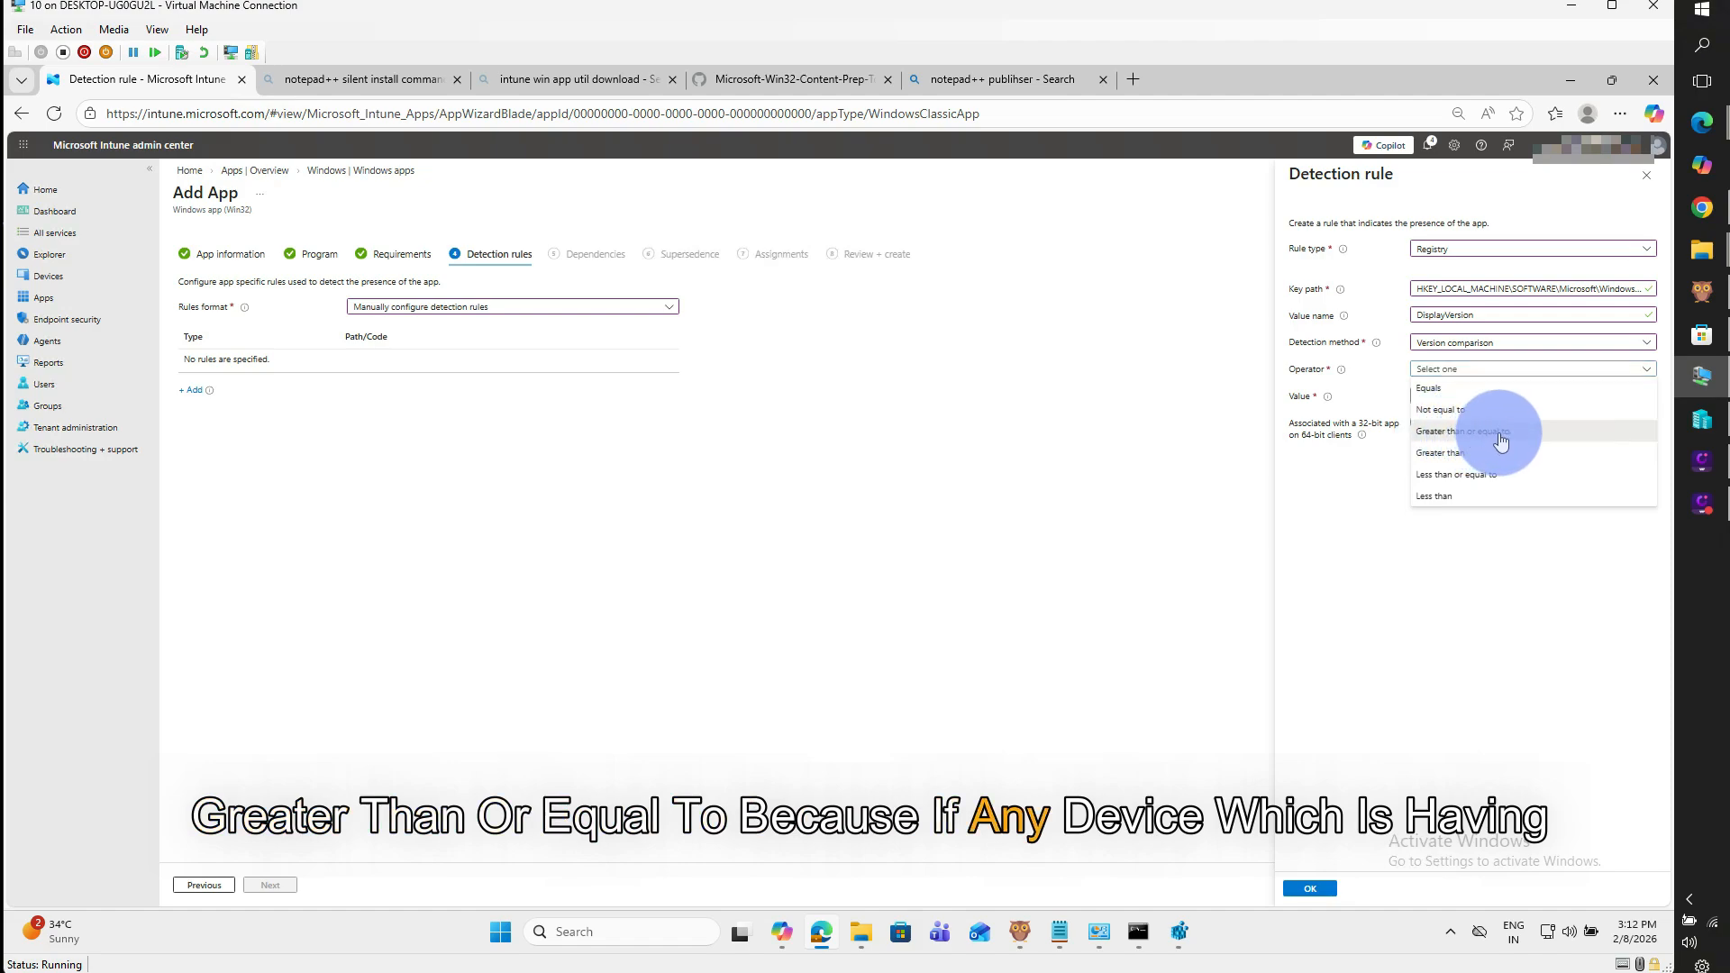
click(1499, 434)
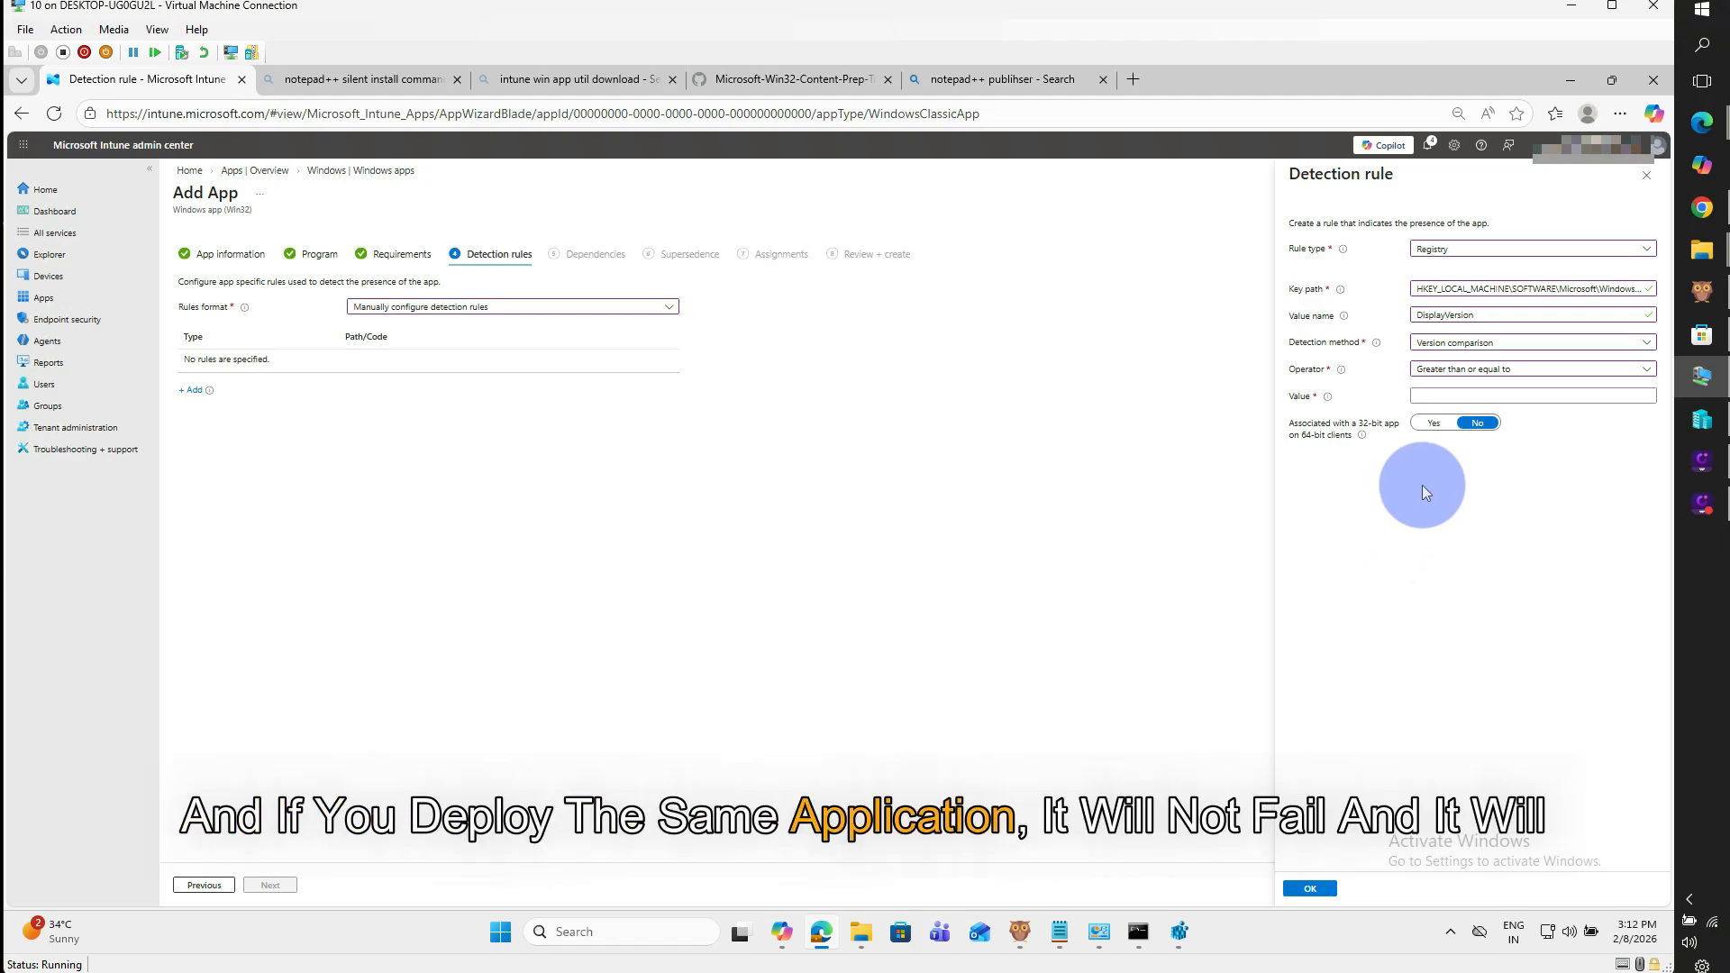
Set the rule's comparison value to 8.9.1, save the detection rule and continue to the Dependencies settings
click(1060, 931)
drag(171, 278, 137, 270)
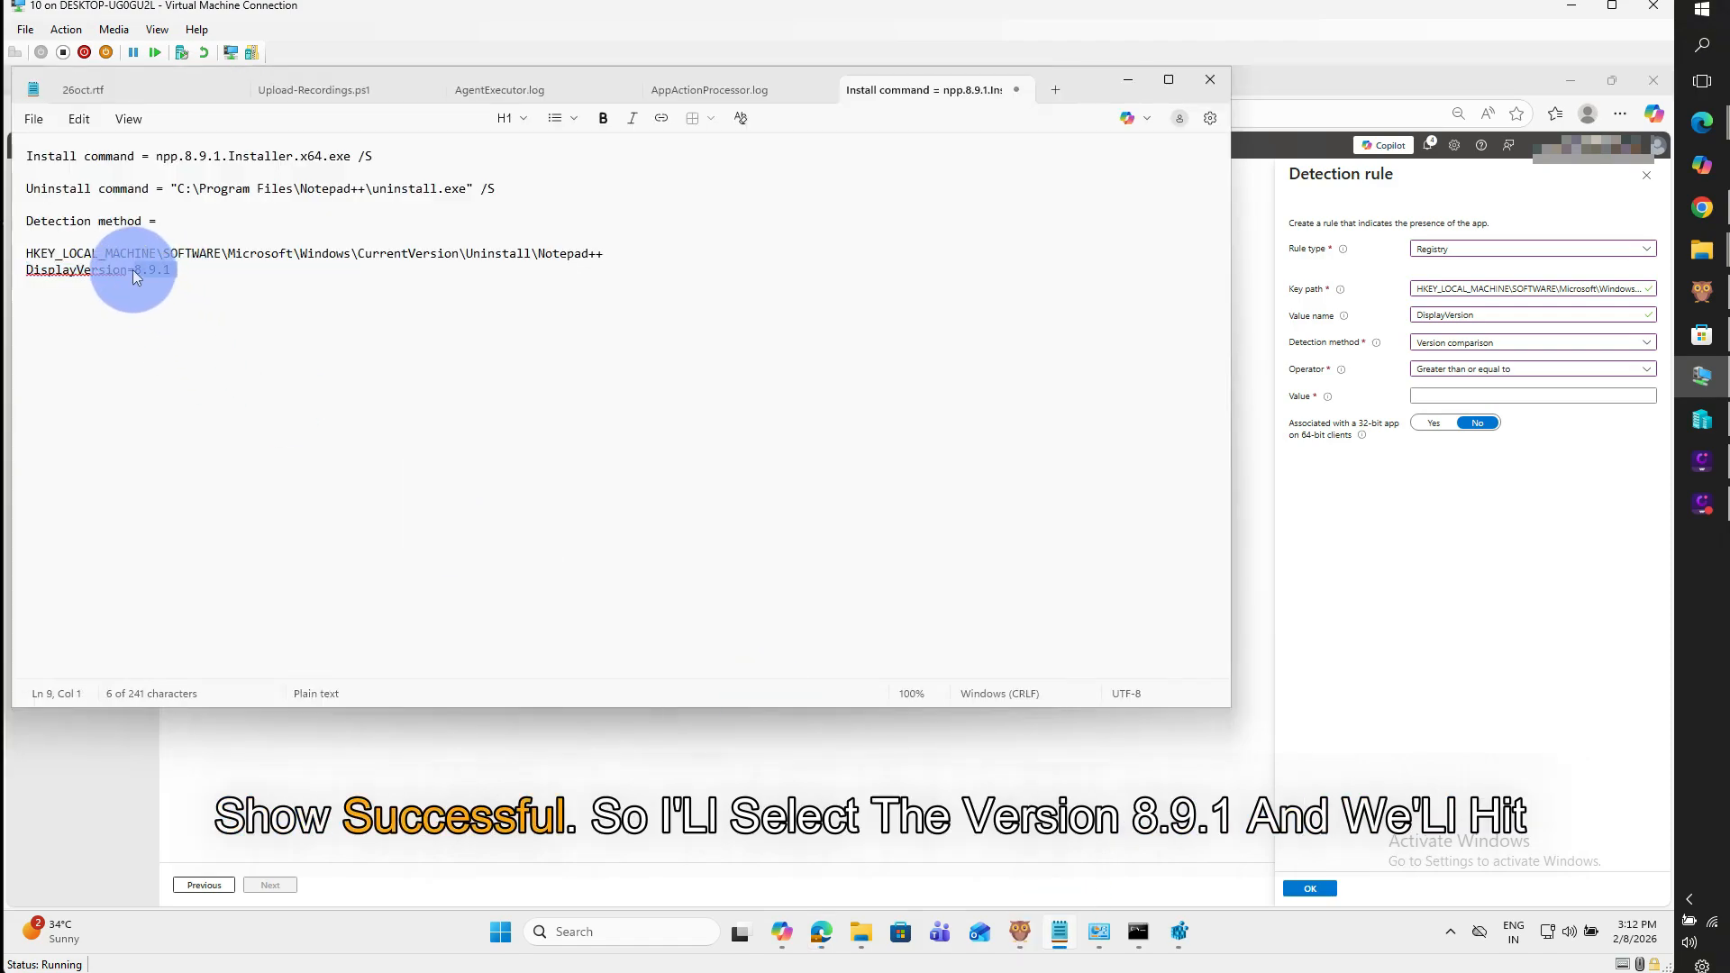
click(1469, 397)
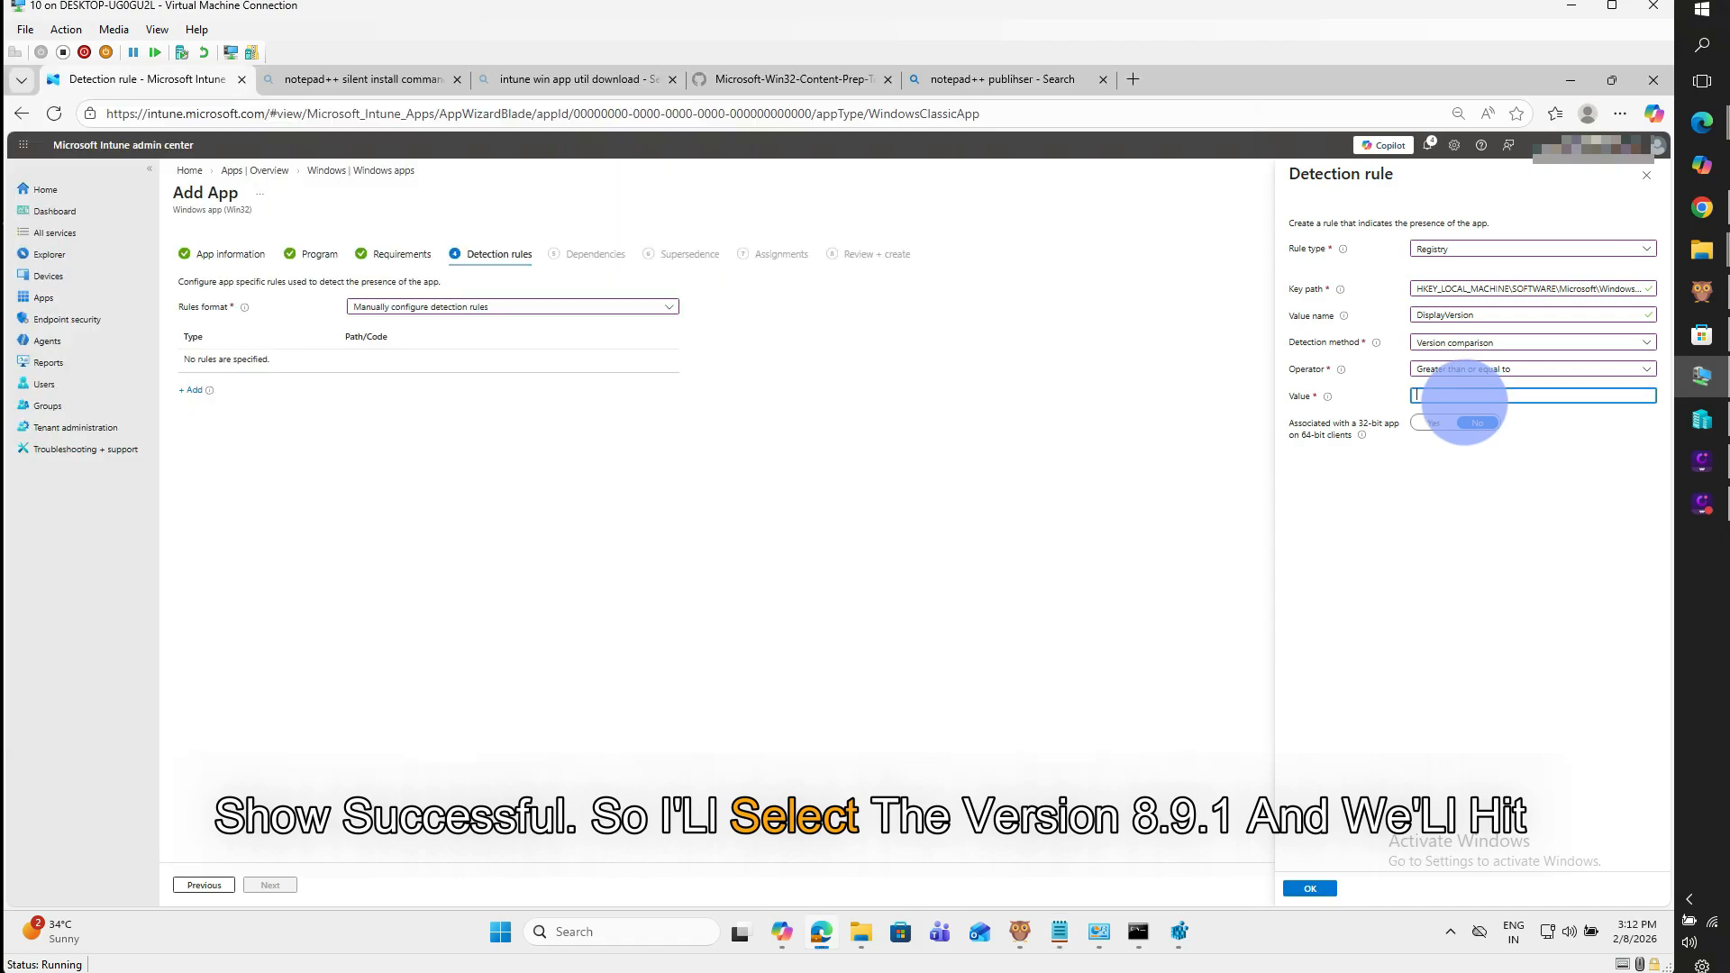
text(8.9.1)
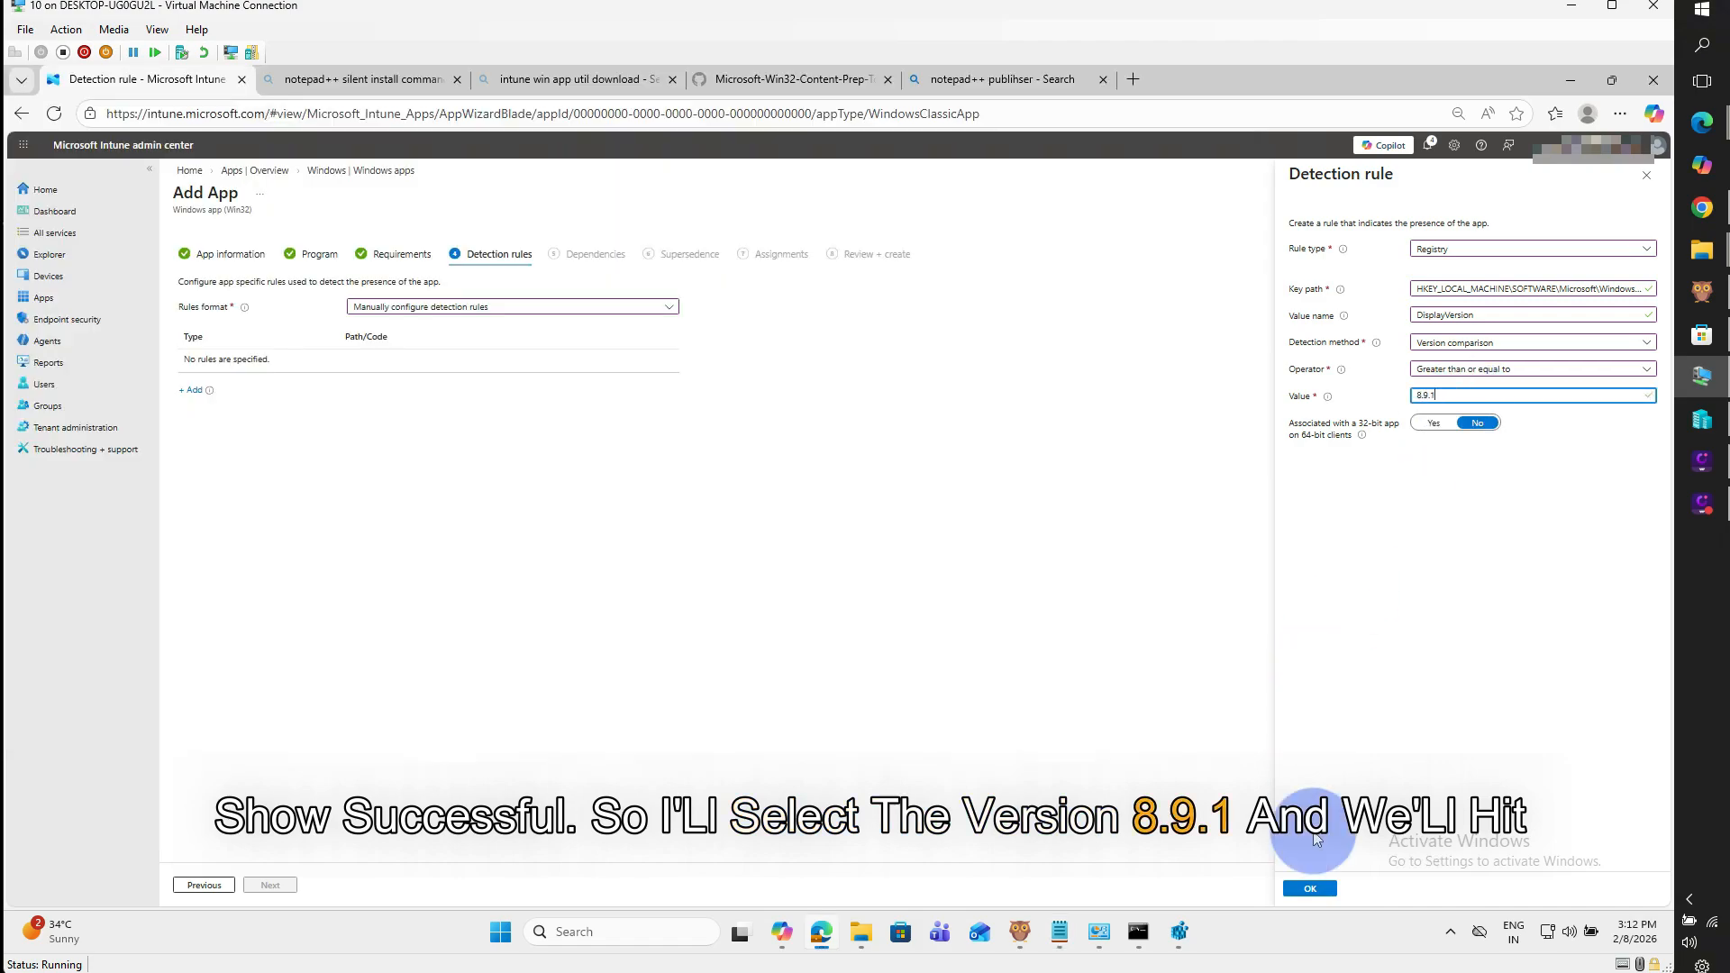
click(1311, 892)
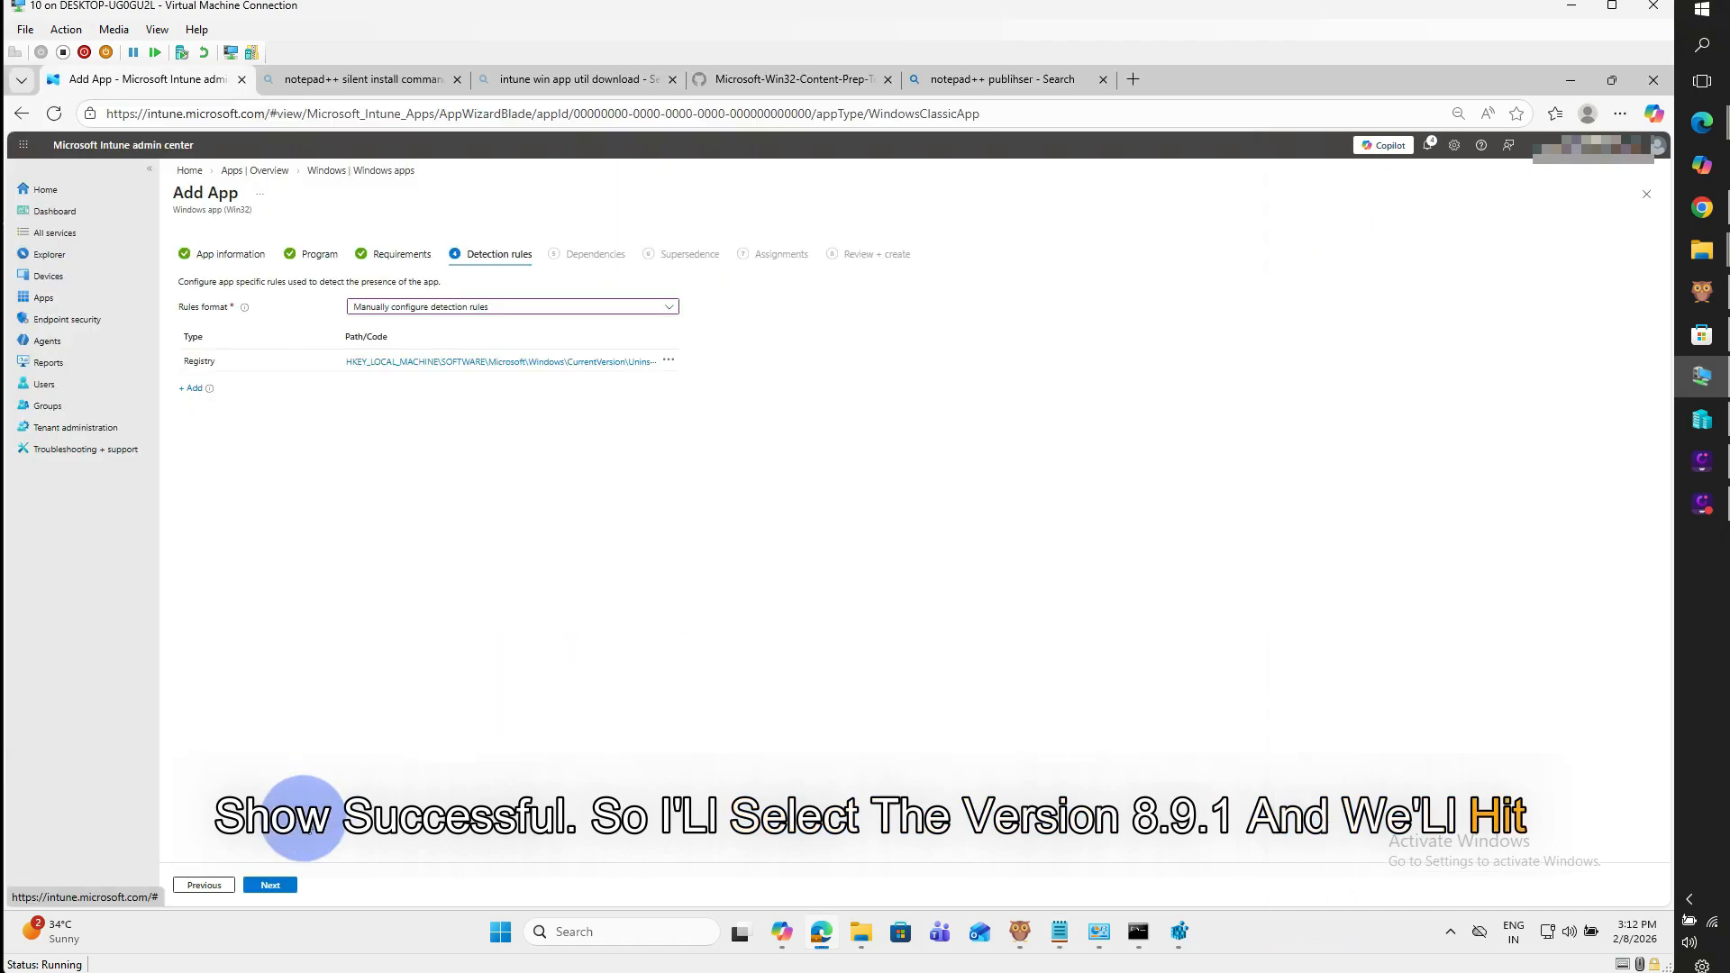
click(268, 886)
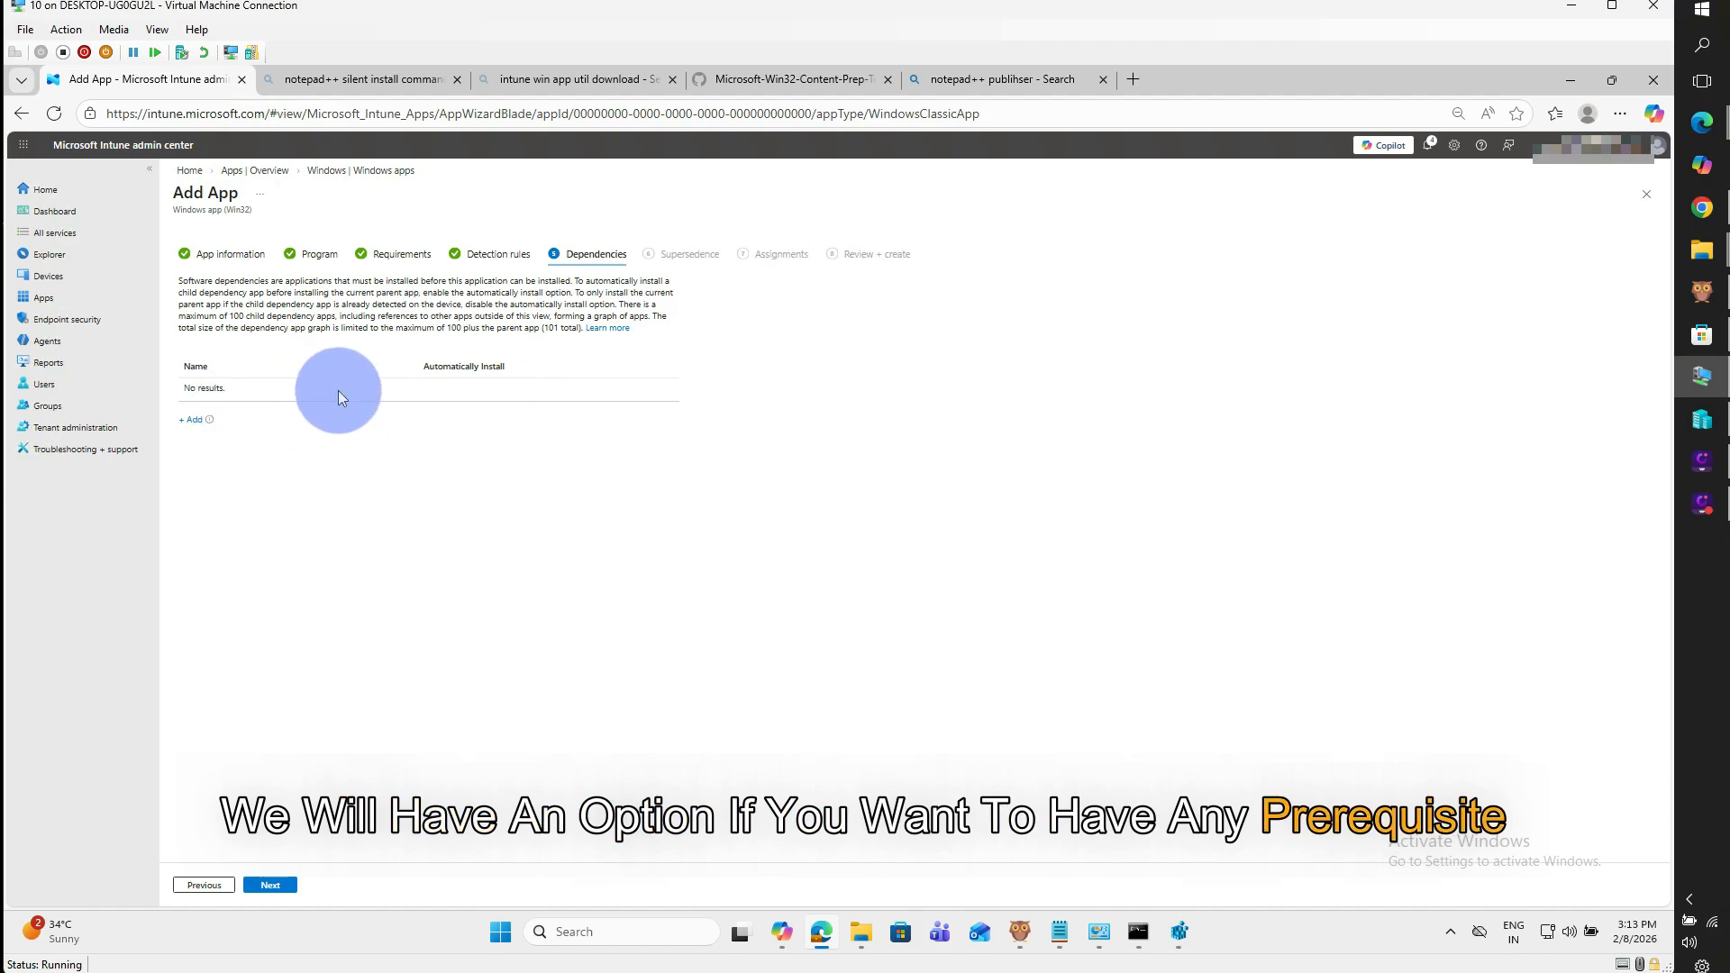
Look at the apps available for dependency and supersedence, add none, and continue to the Assignments settings
click(193, 421)
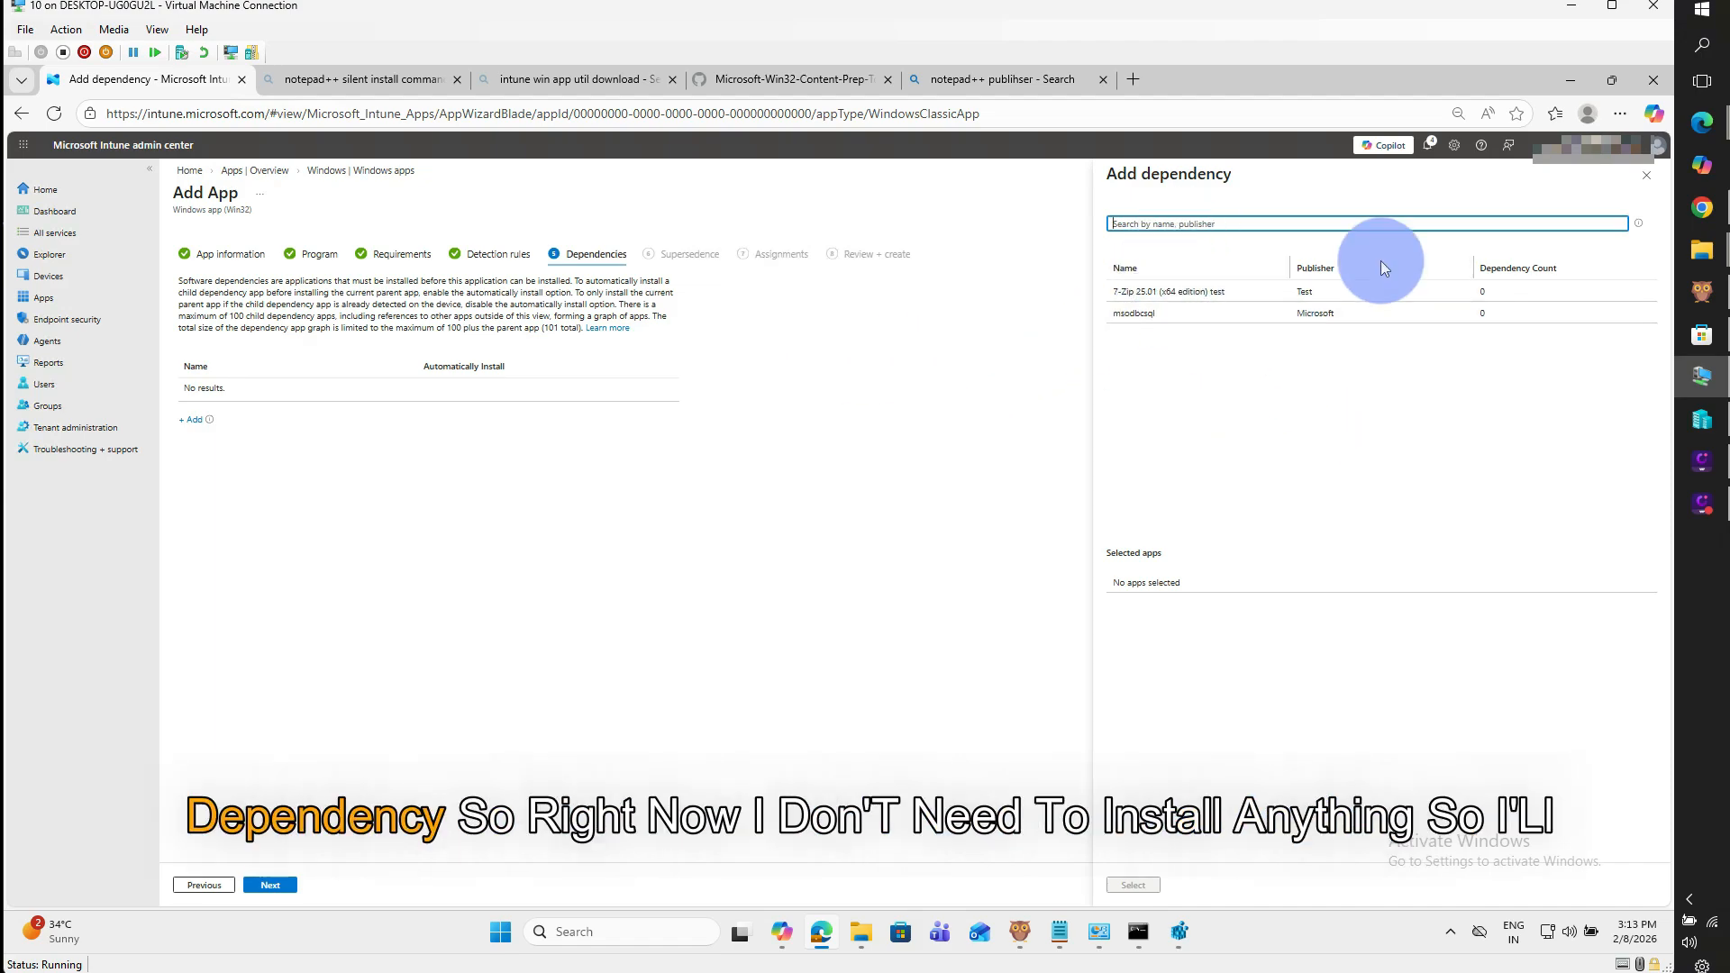
click(1646, 175)
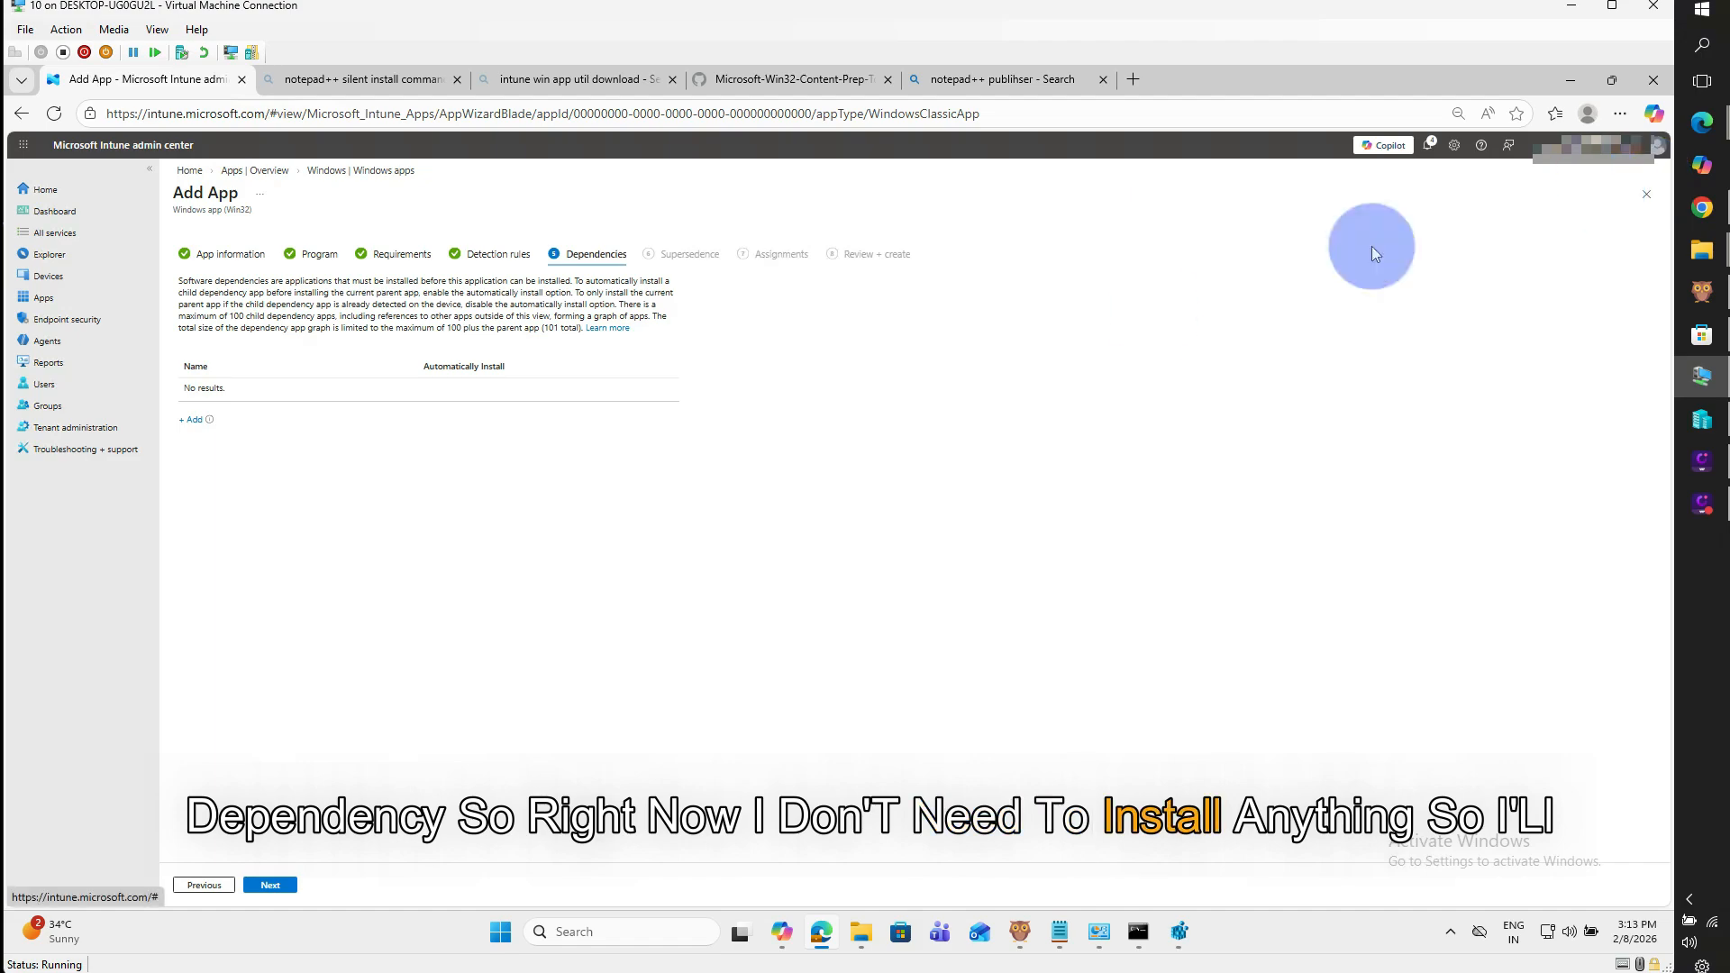
click(271, 885)
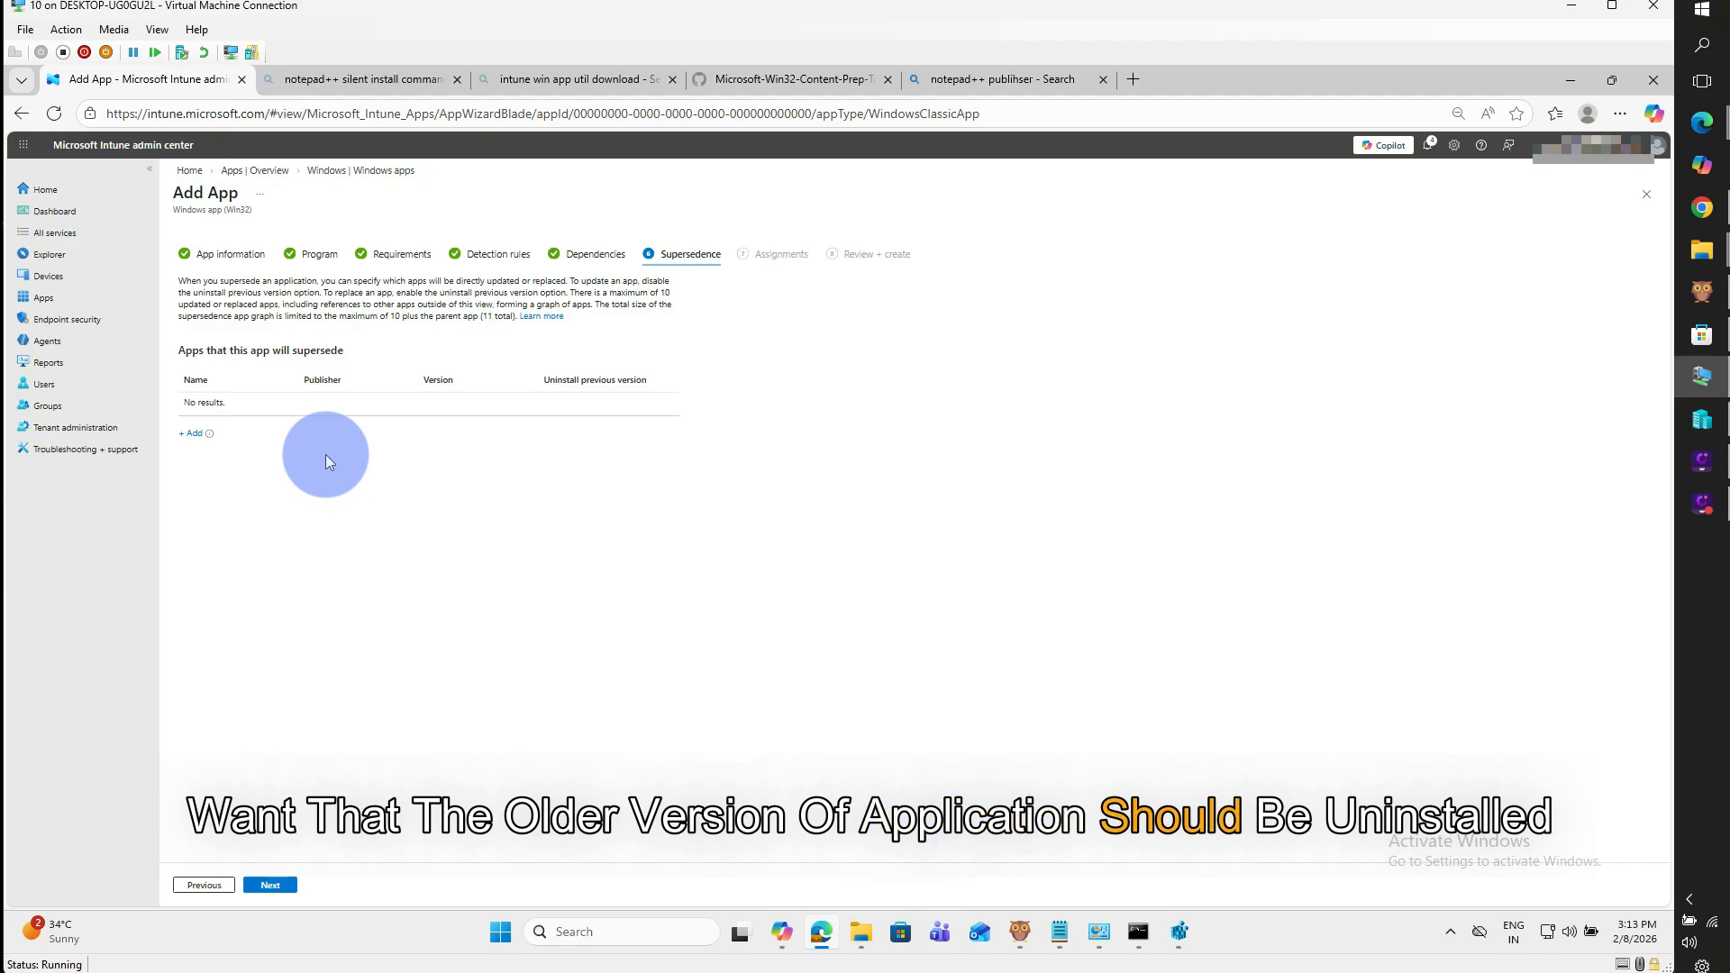
click(195, 435)
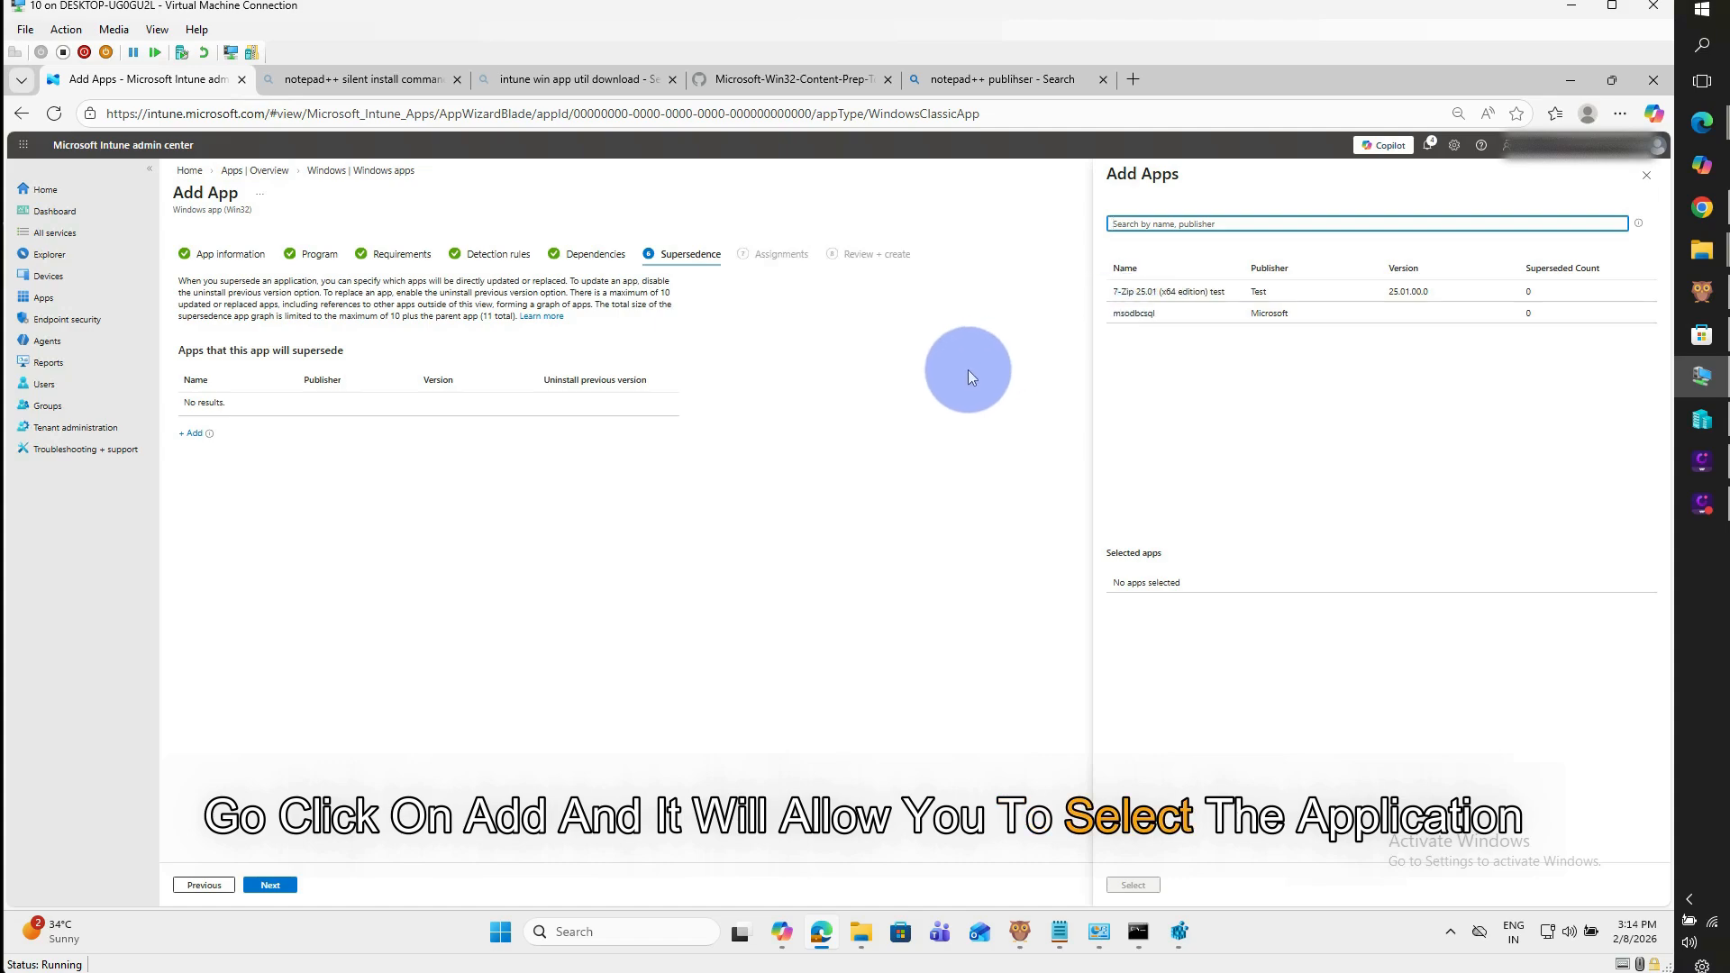
click(1652, 178)
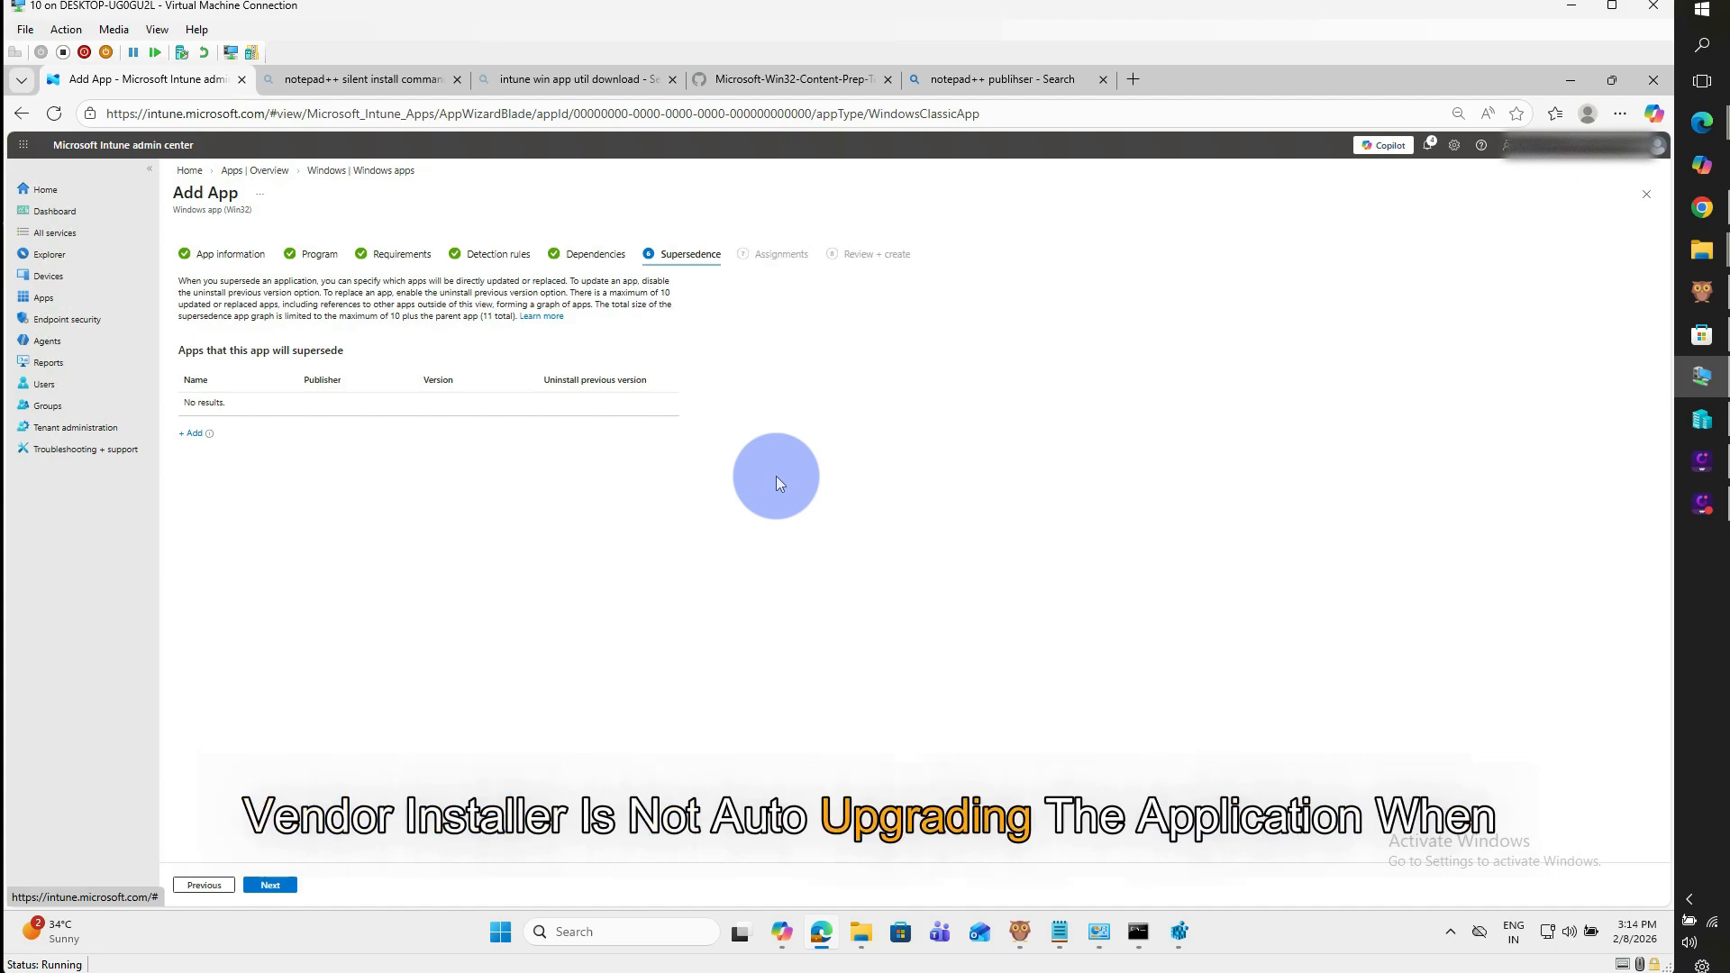
click(274, 892)
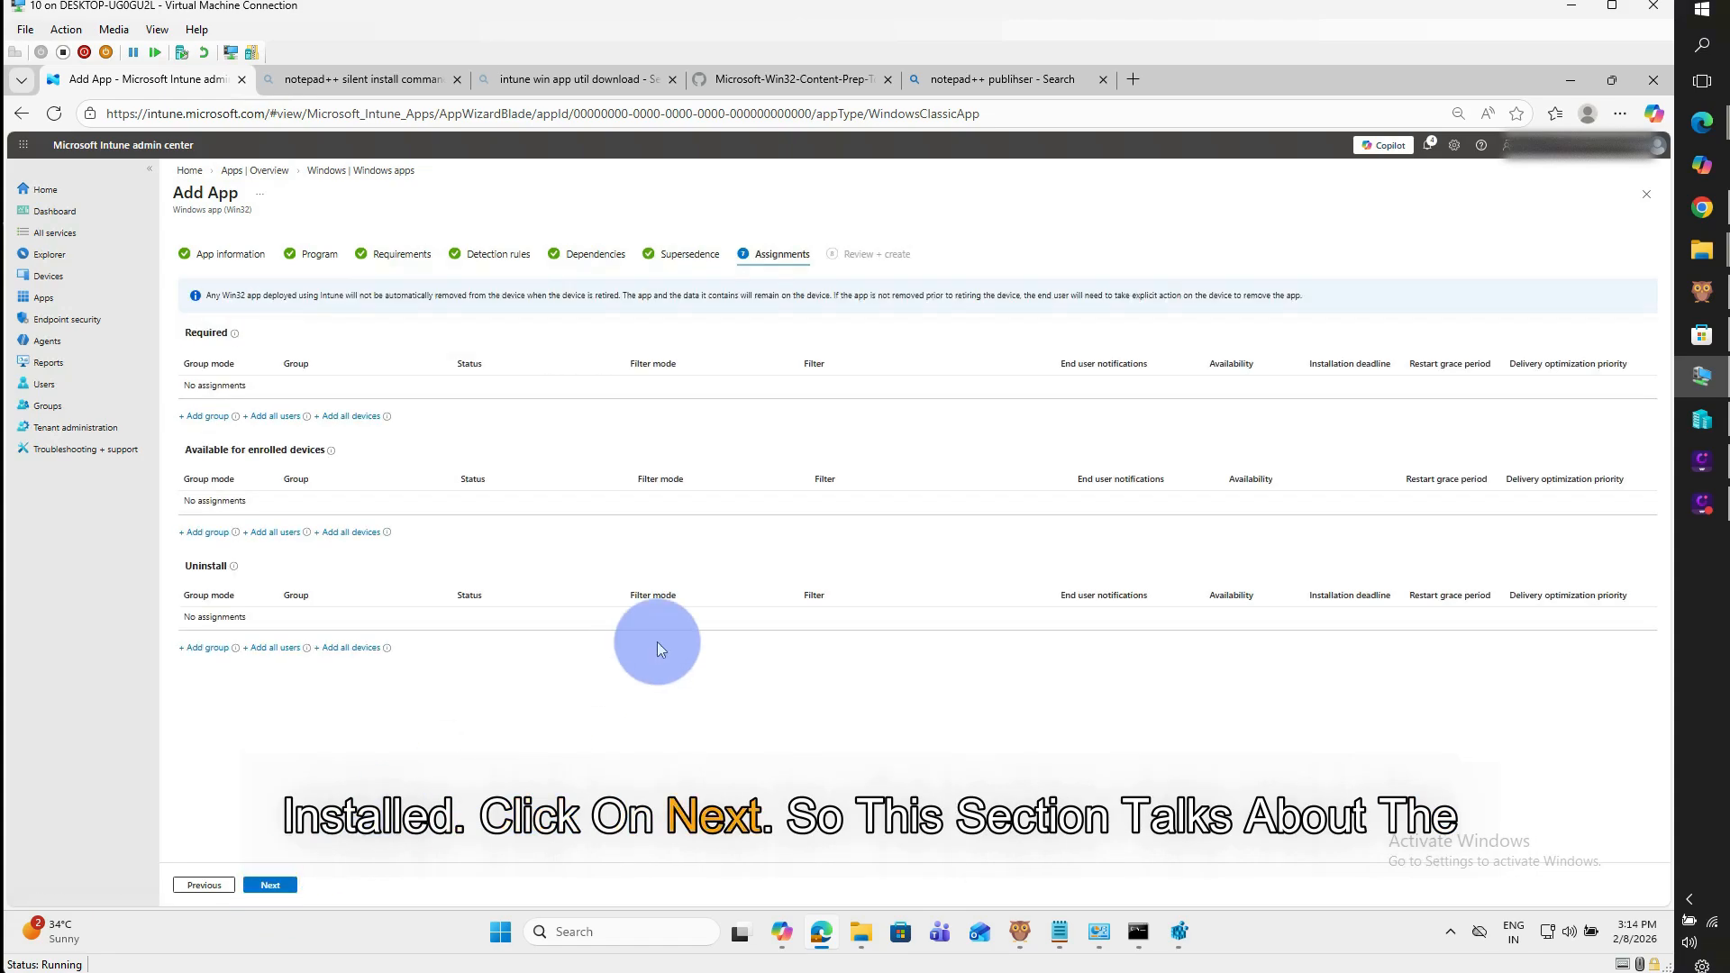
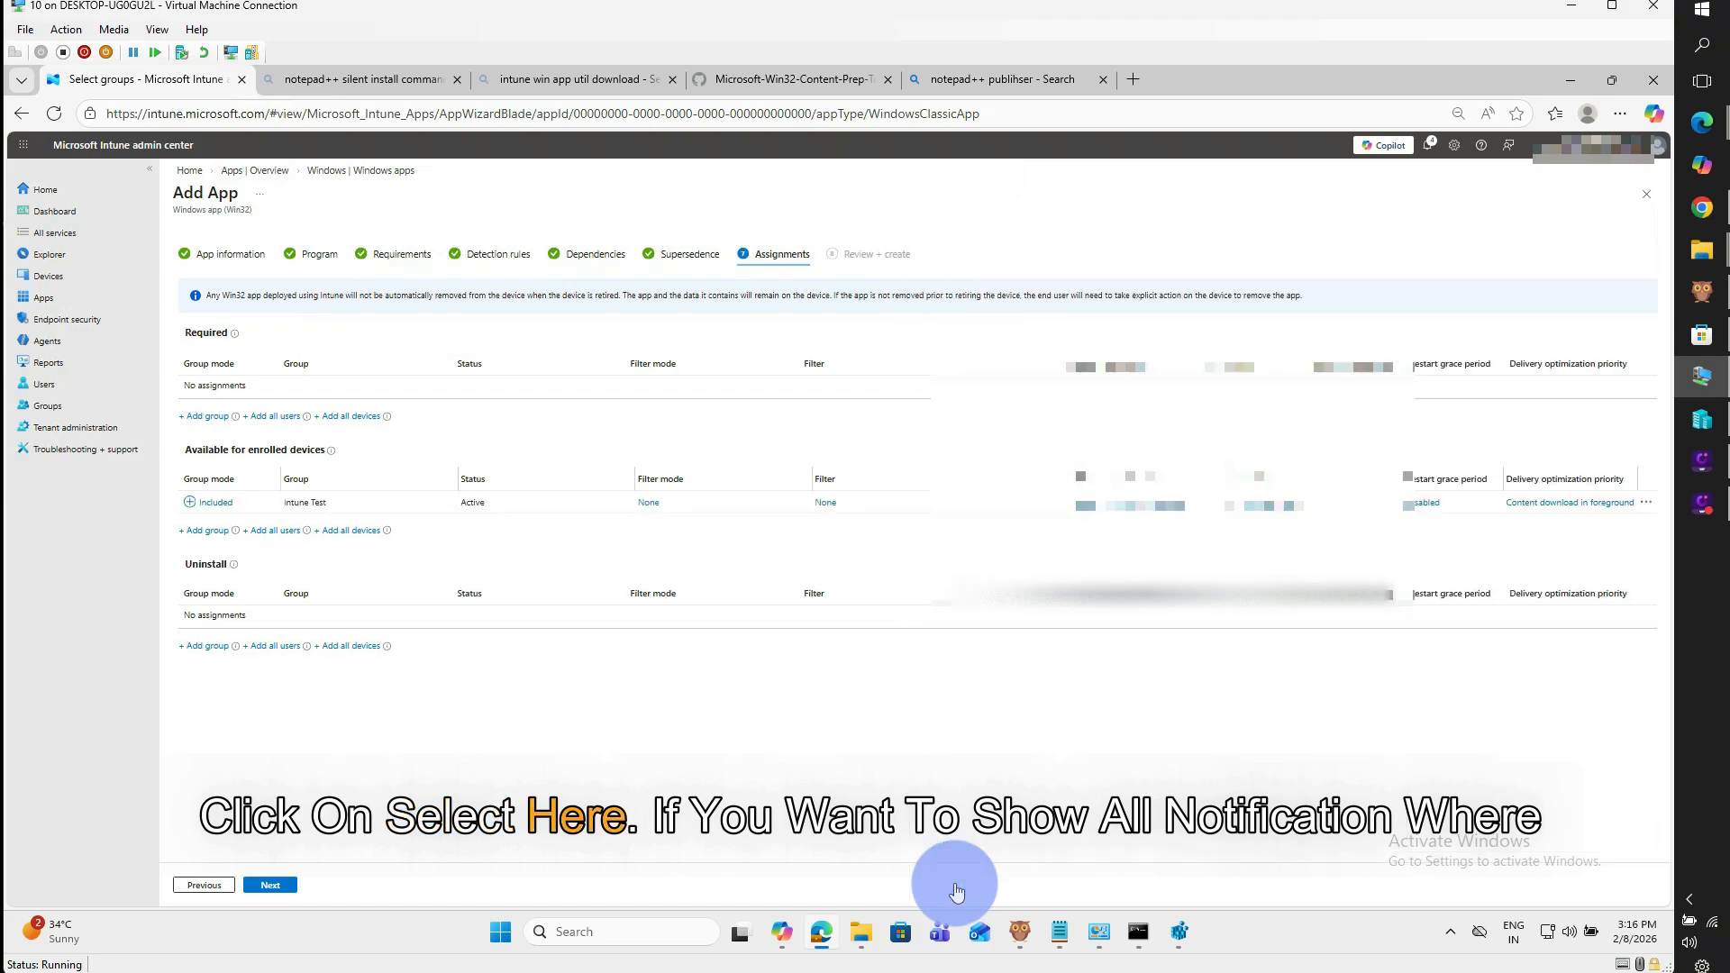
Set the Intune Test group's assignment to Show all toast notifications with app availability As soon as possible, and save it
click(1146, 506)
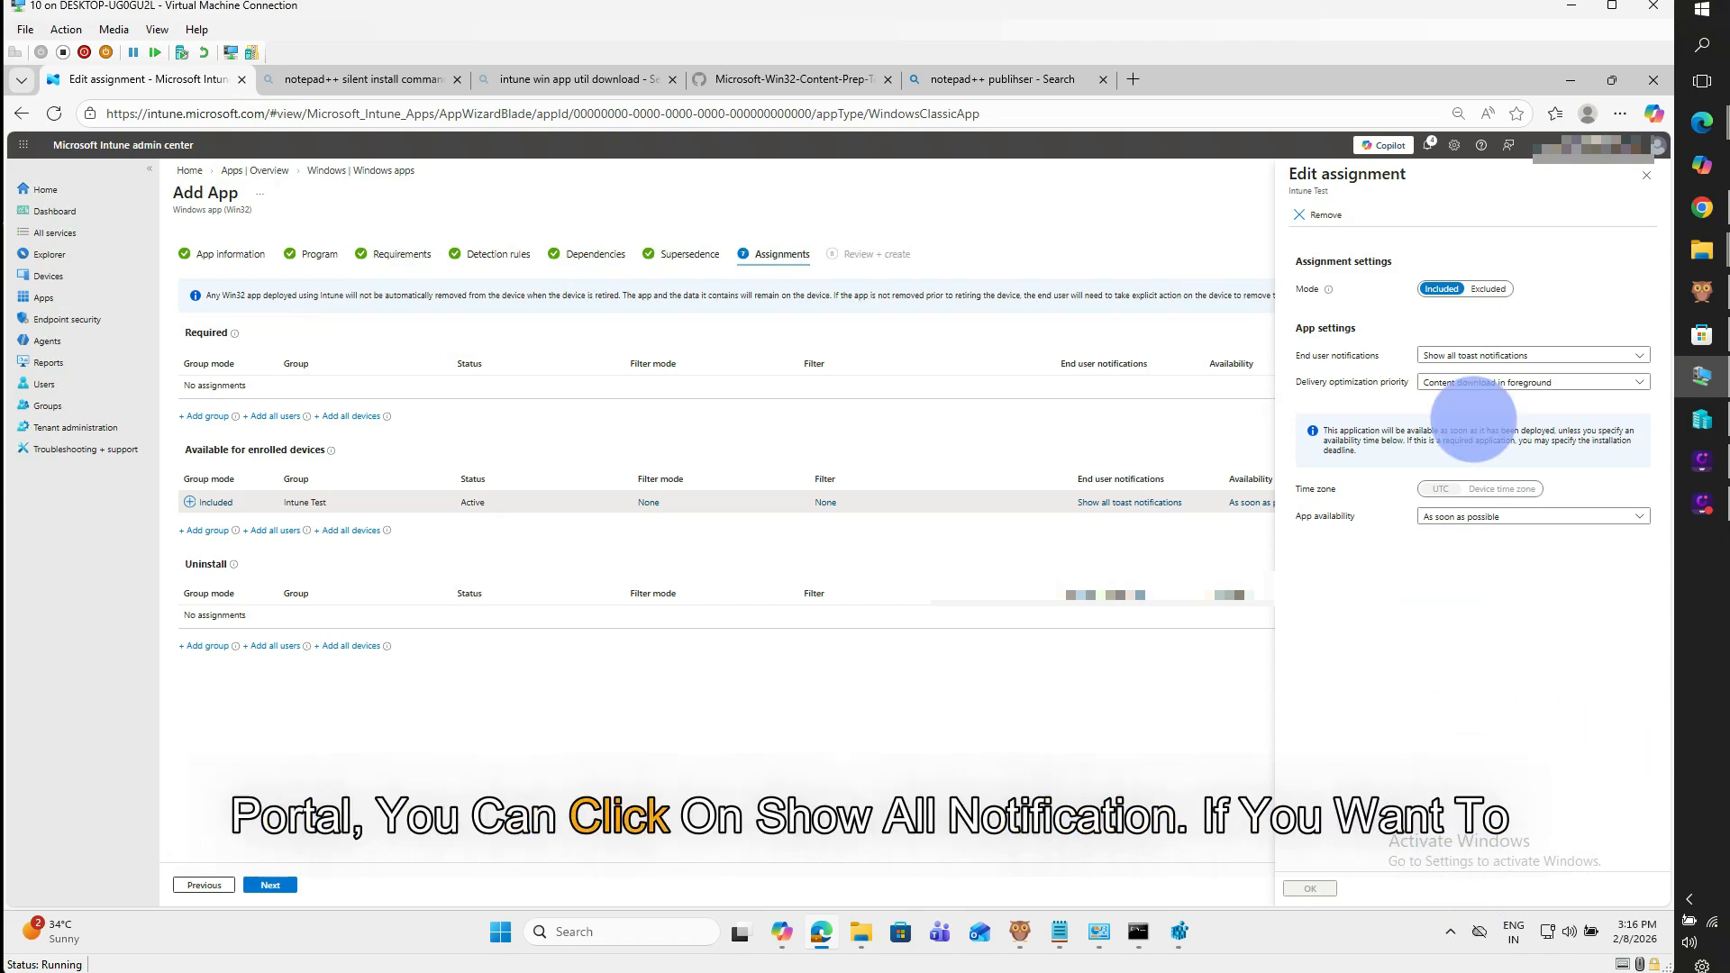
click(1471, 357)
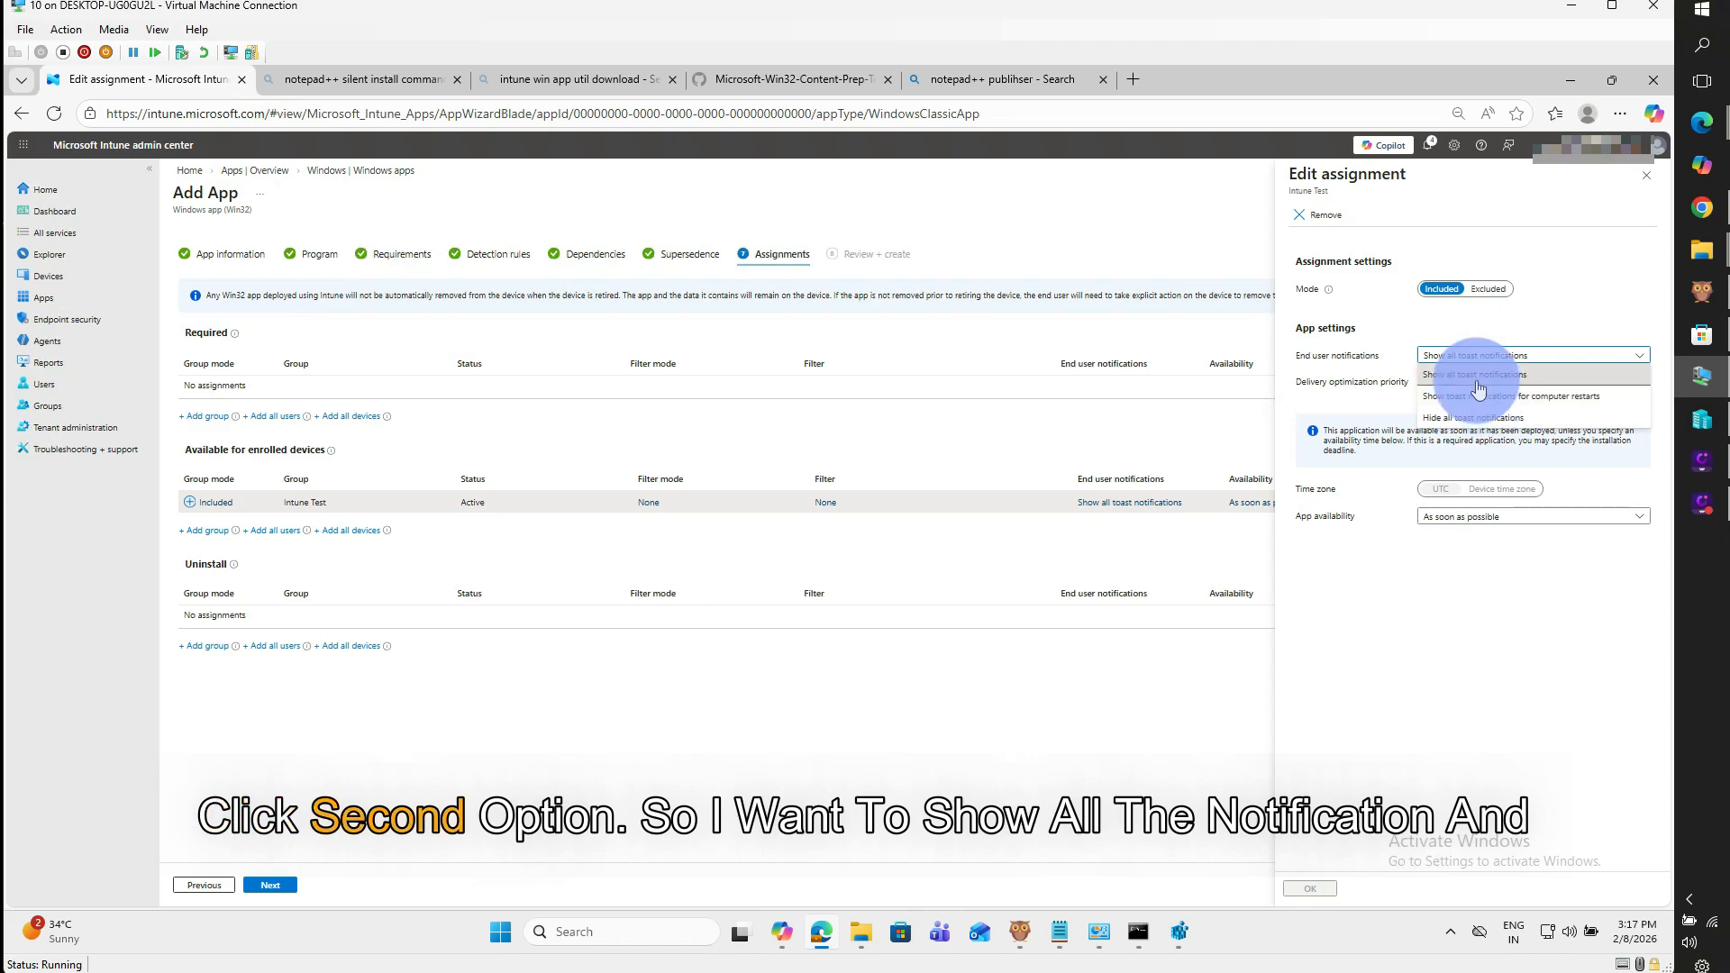
click(1470, 375)
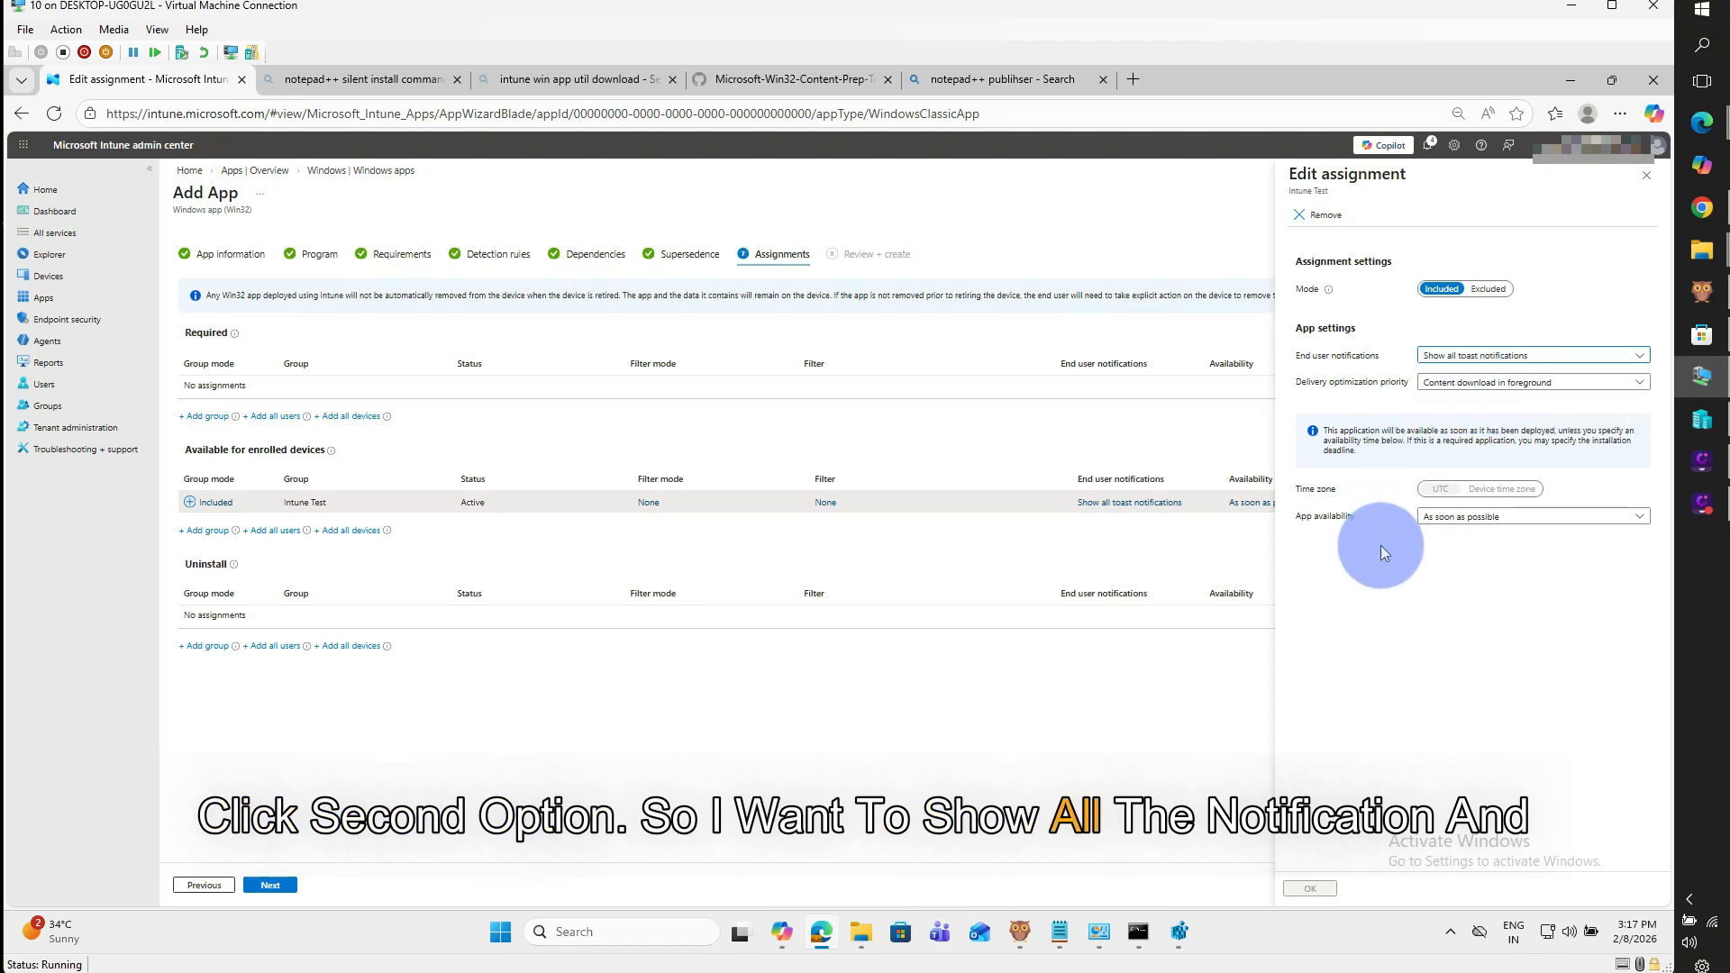
click(1458, 517)
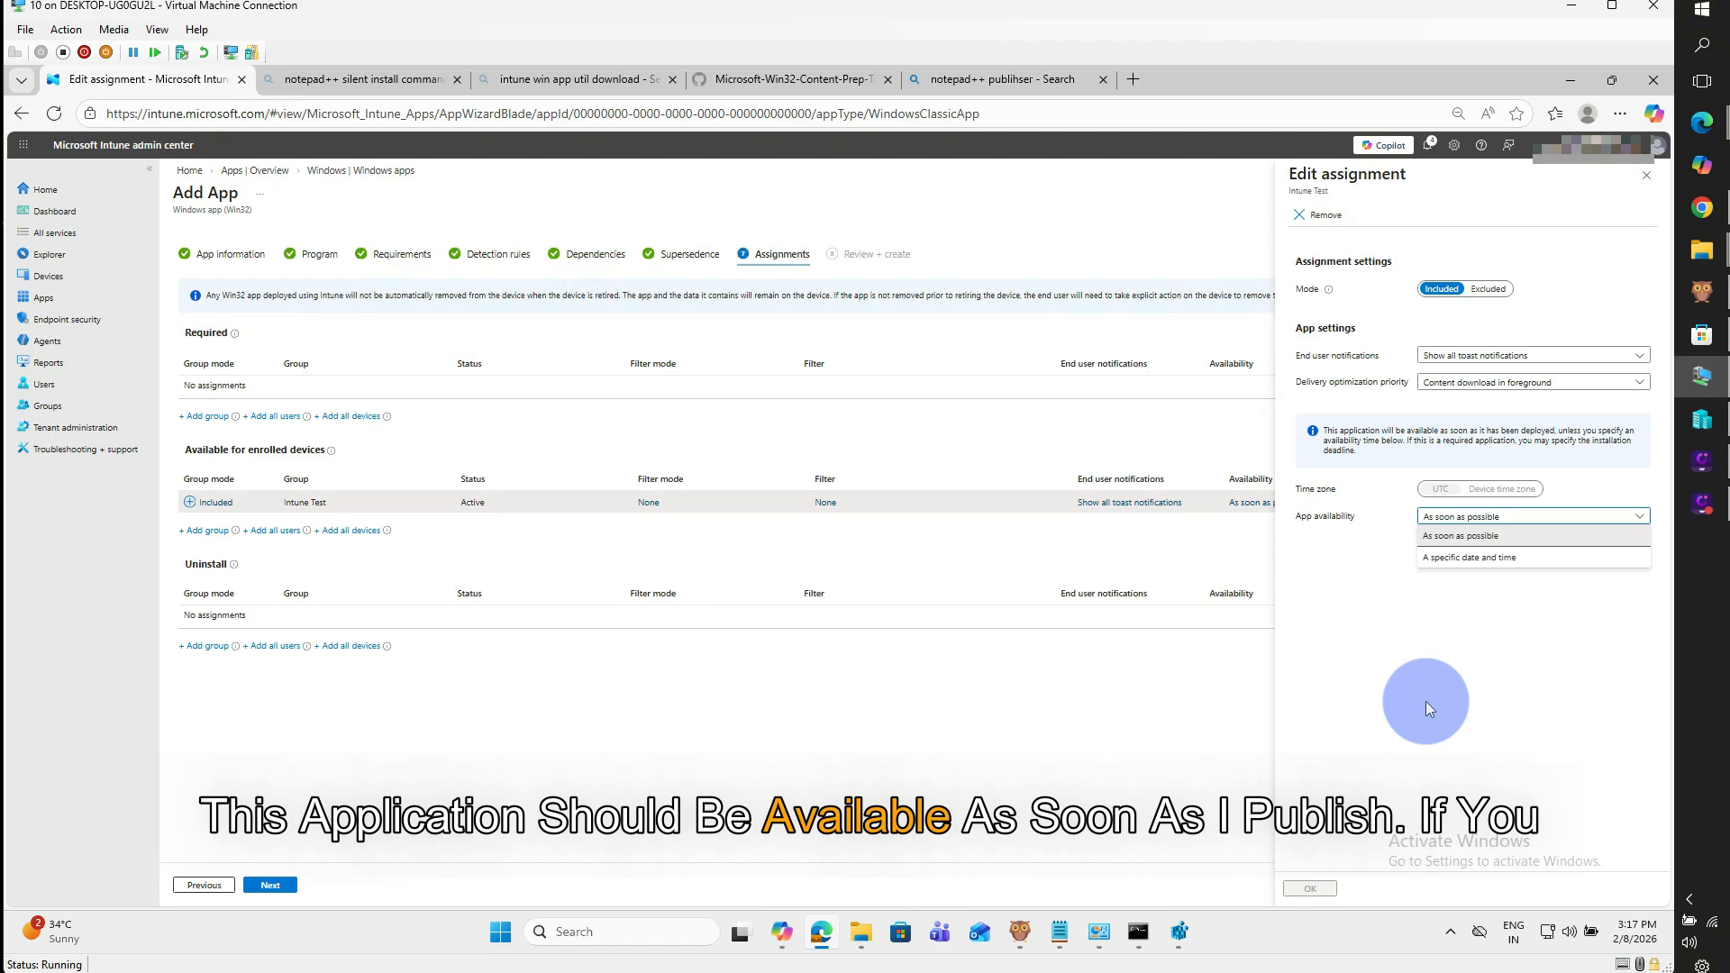
click(1458, 558)
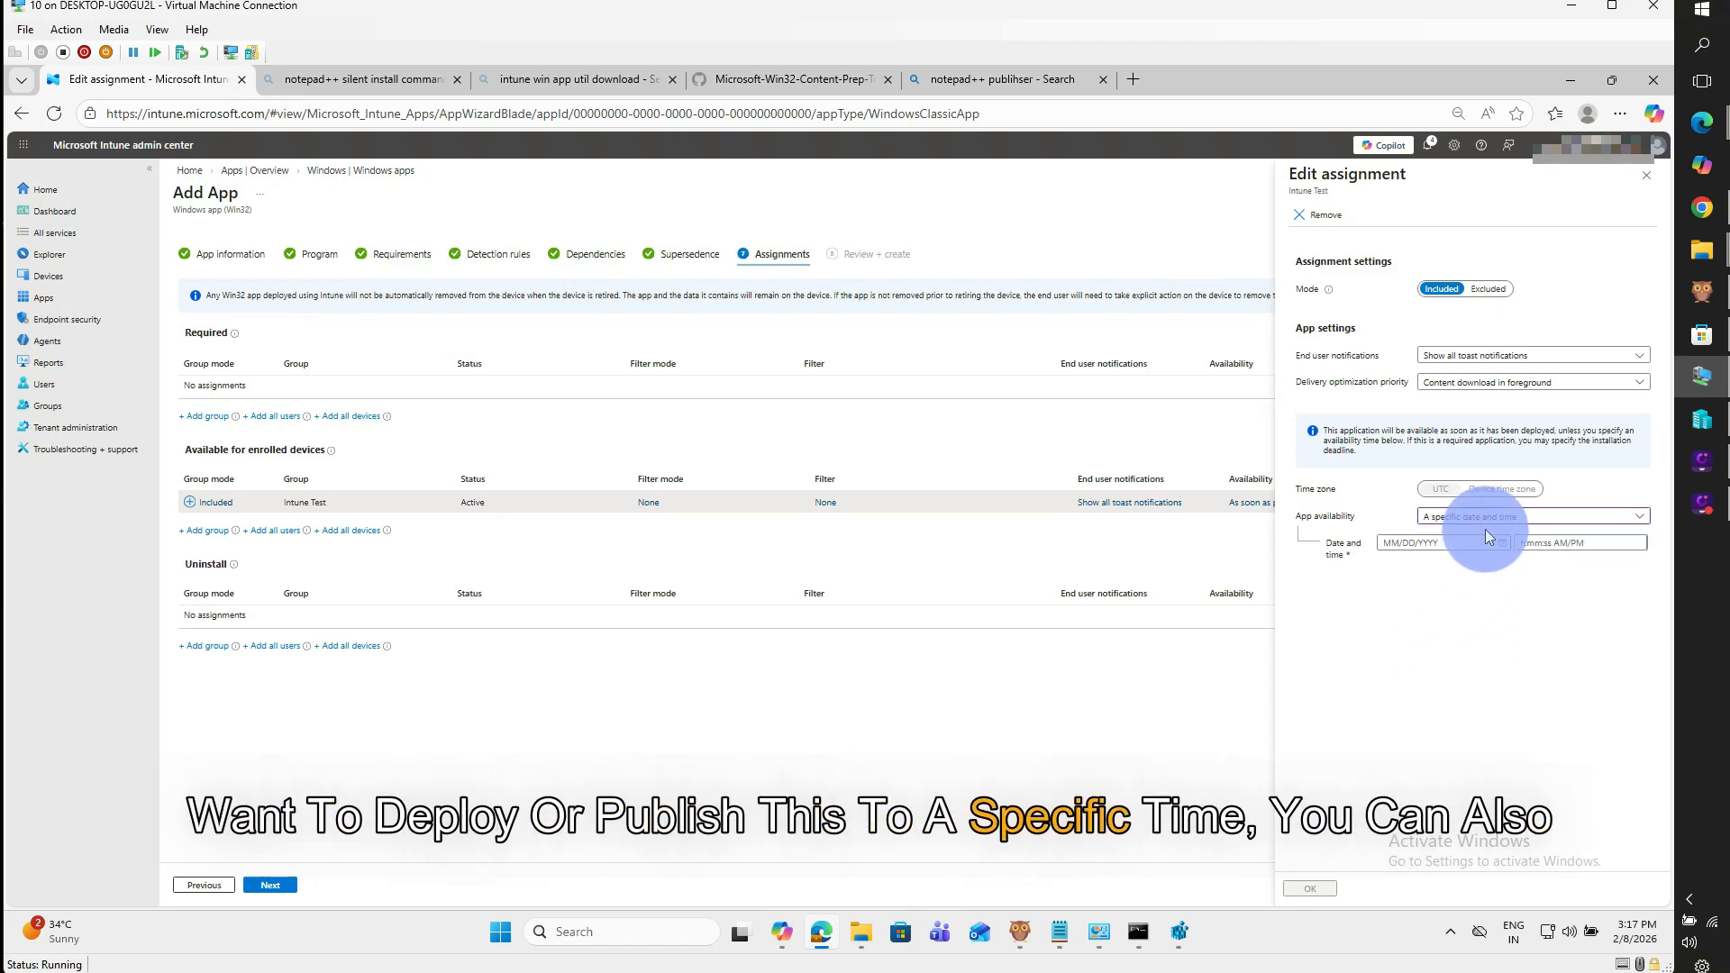
click(1482, 523)
click(1461, 539)
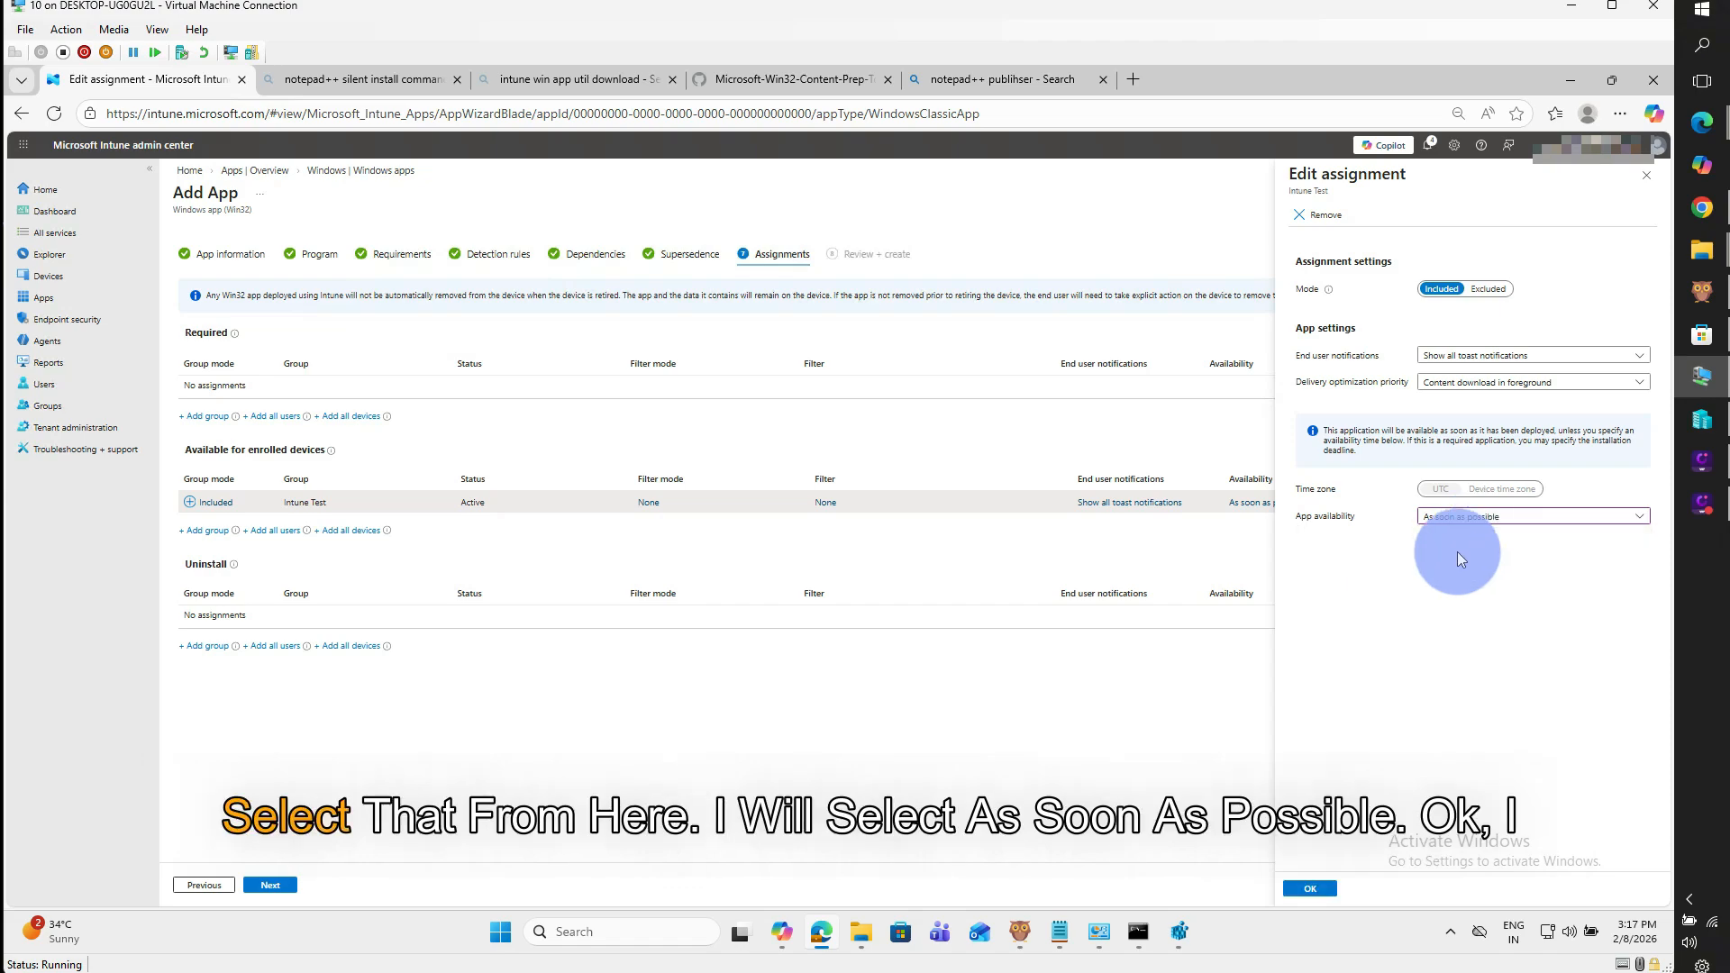
click(1310, 888)
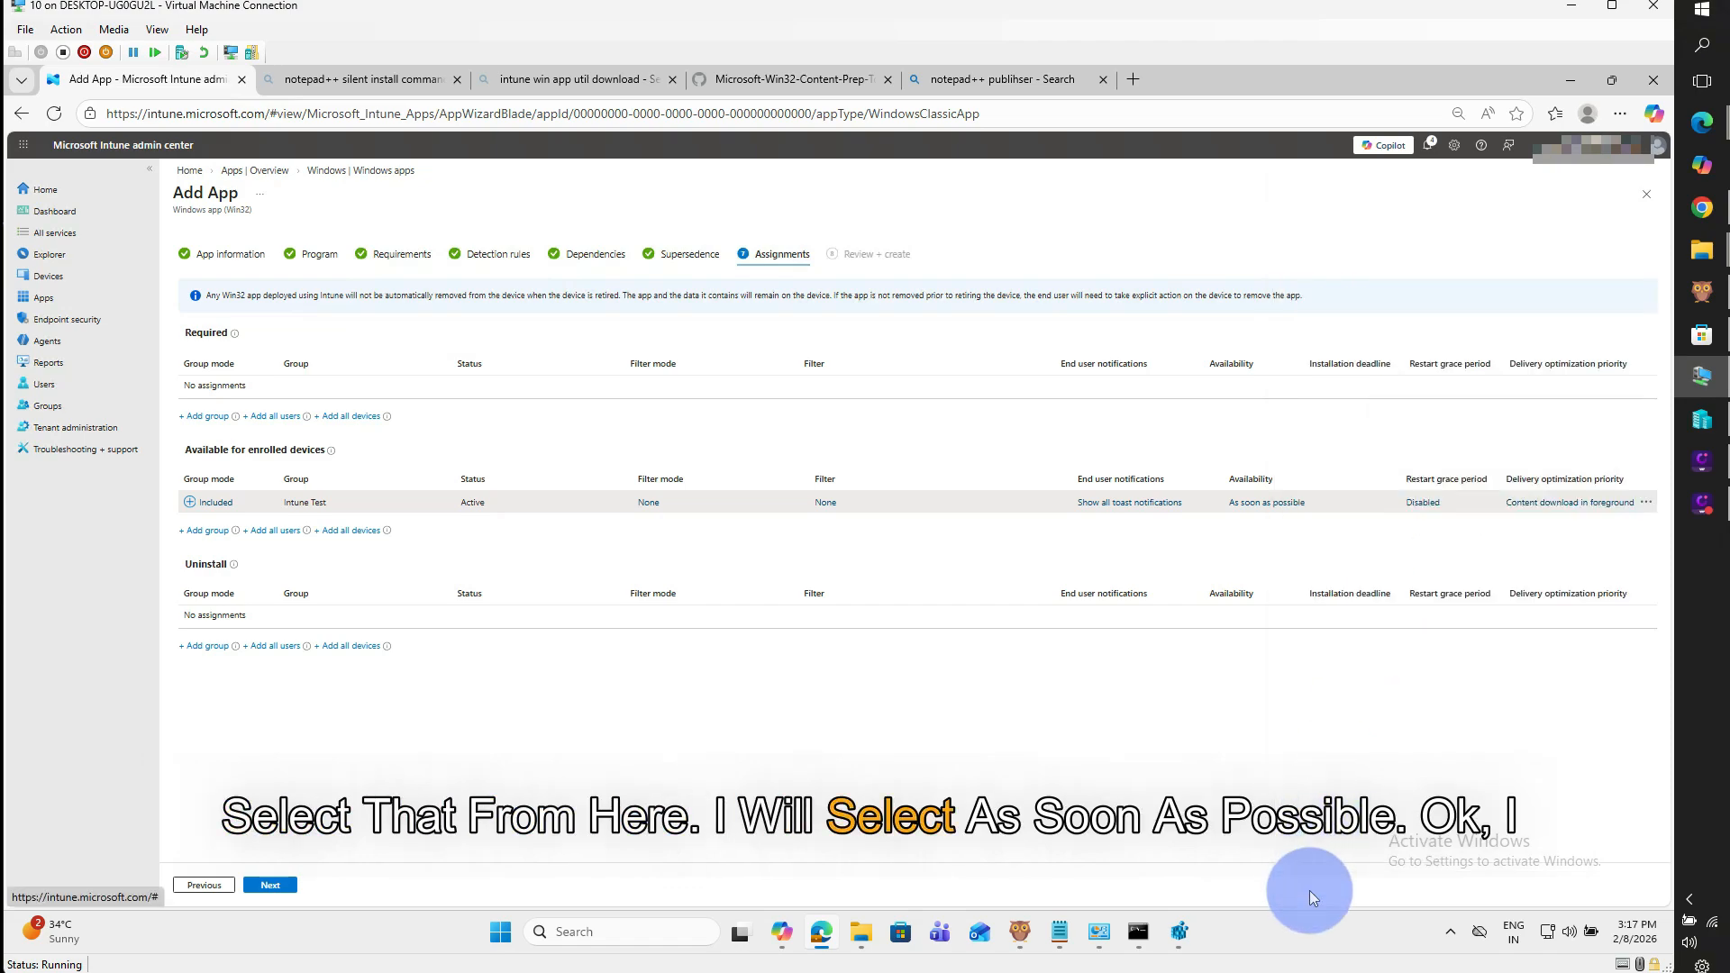
Continue to the Review + create summary, check the configured settings and create the Notepad++_8.9.1_64bit app
click(270, 886)
scroll(694, 699, down, 2)
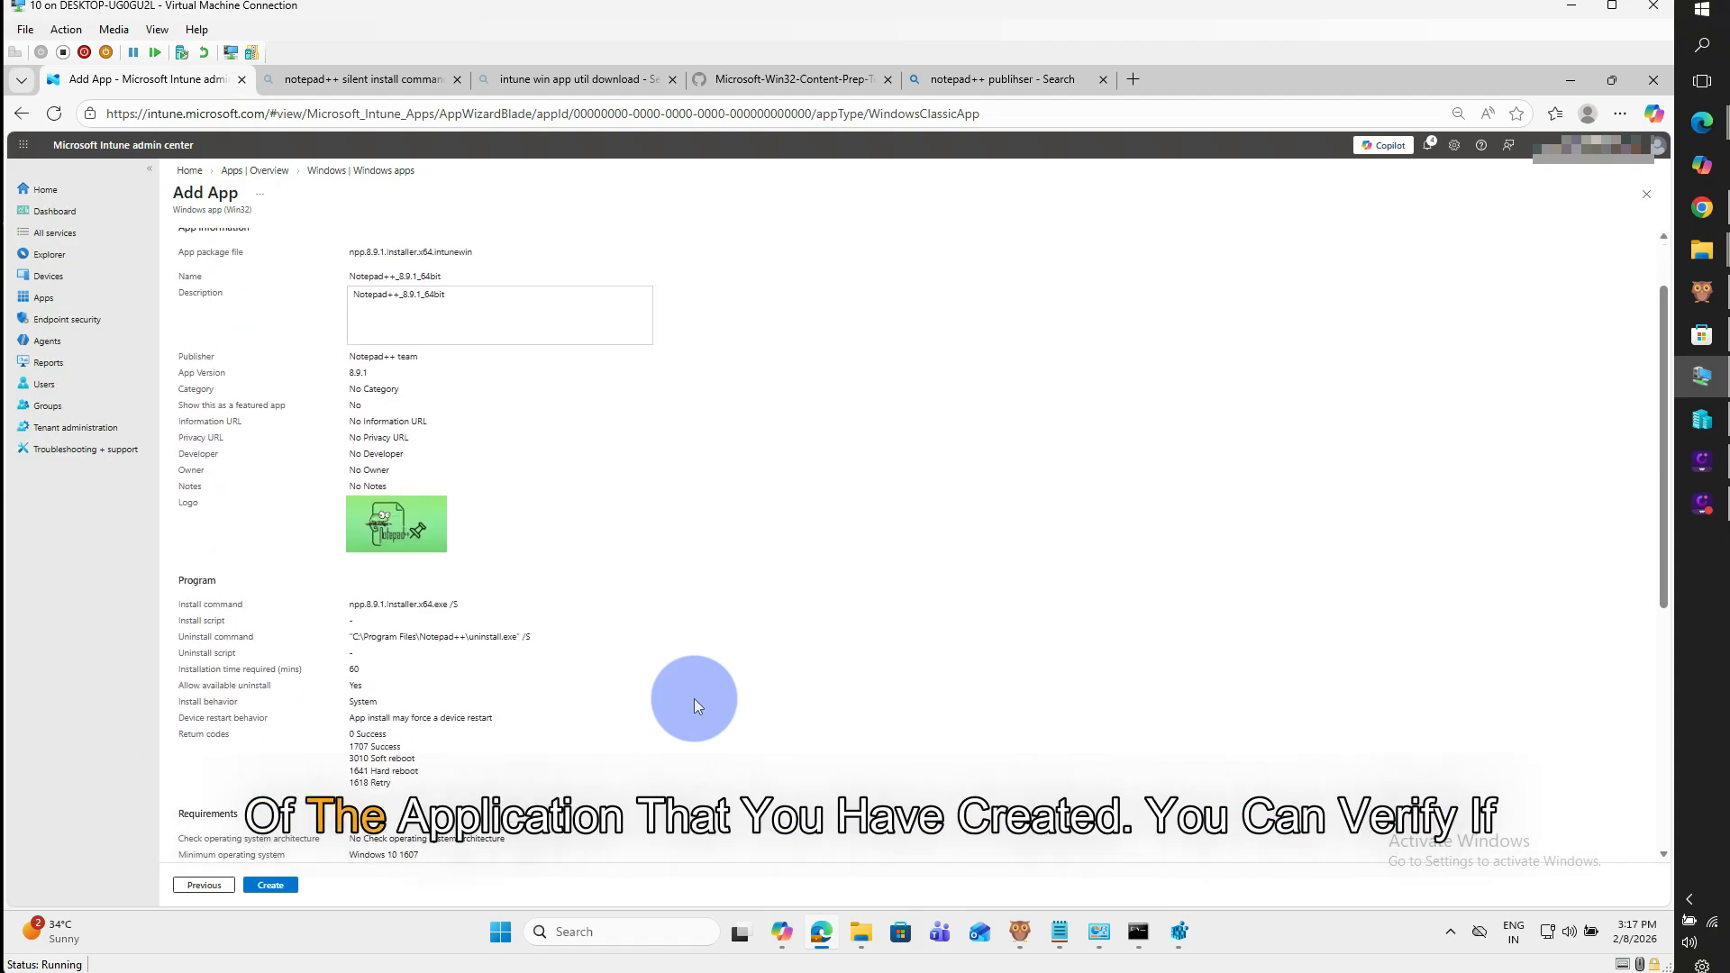
scroll(694, 699, up, 2)
scroll(694, 699, down, 1)
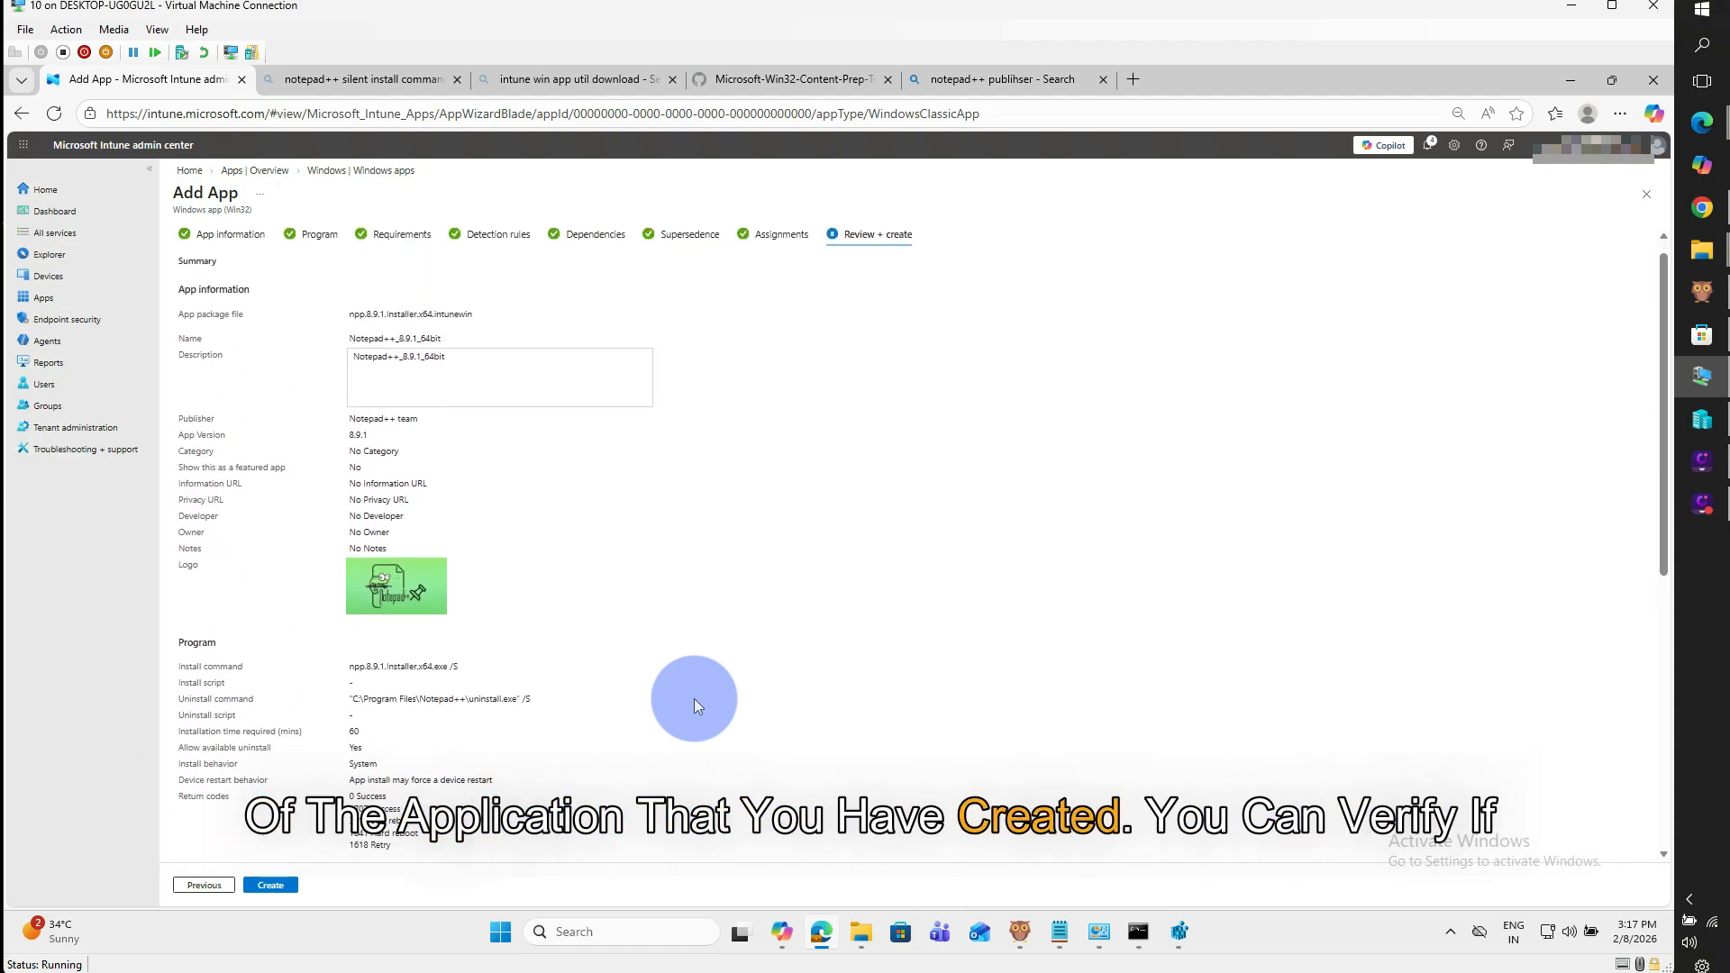
scroll(694, 700, down, 2)
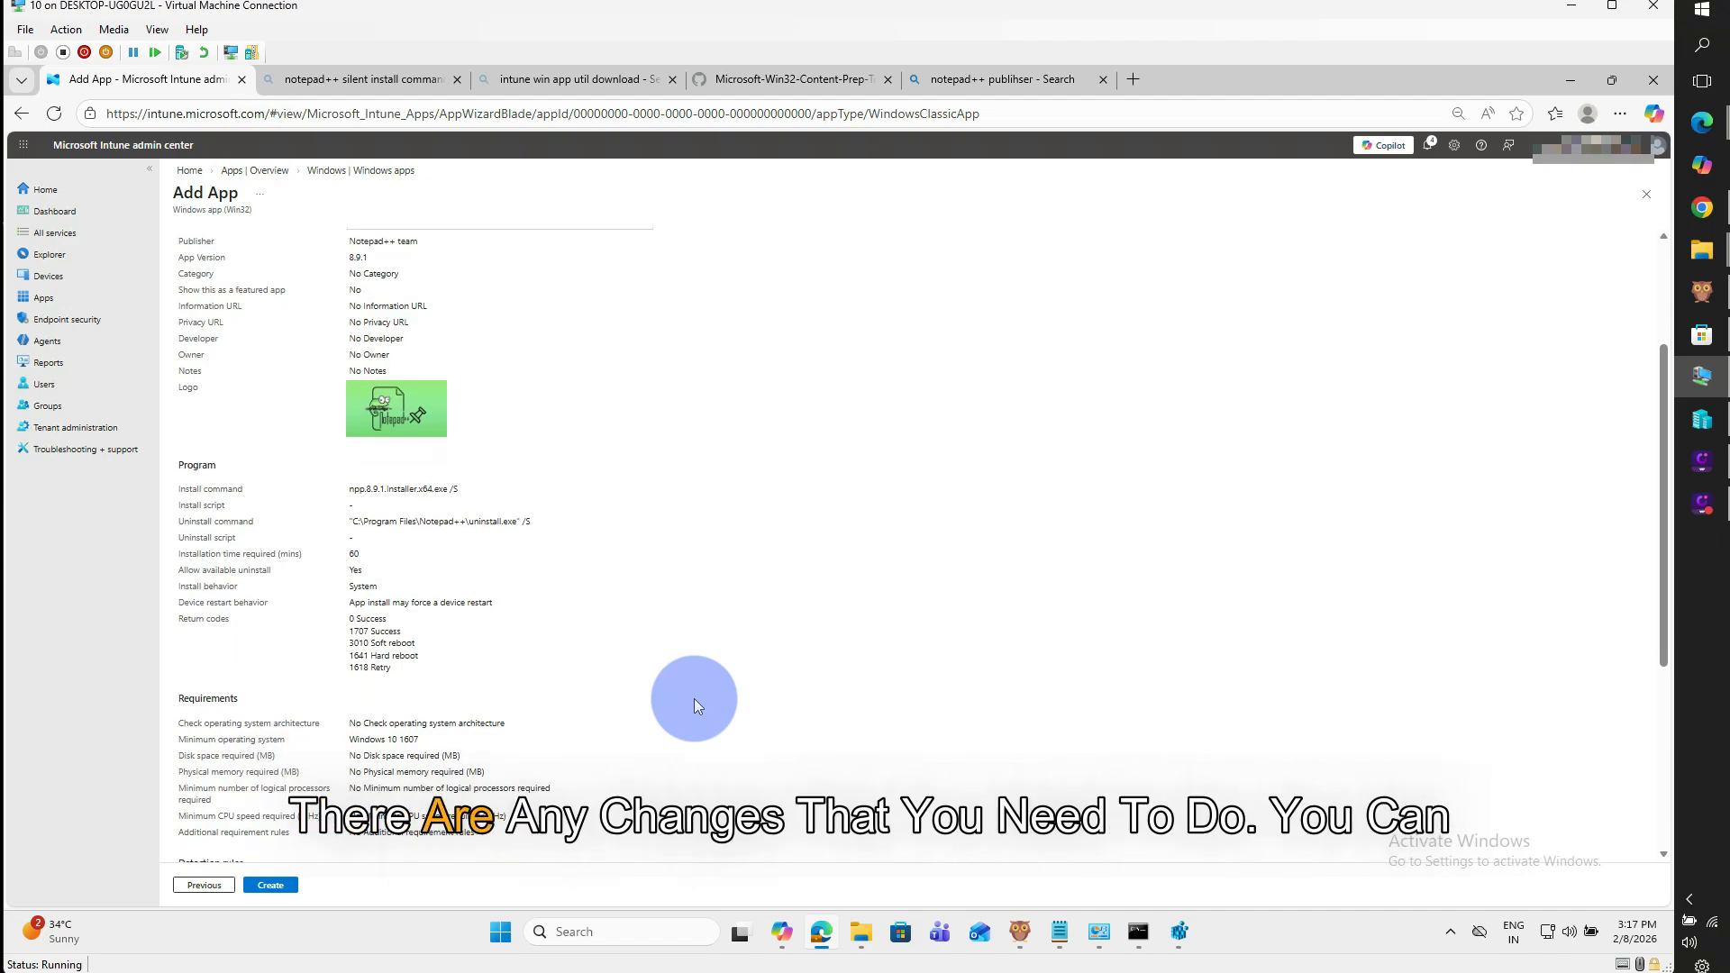
scroll(693, 705, down, 1)
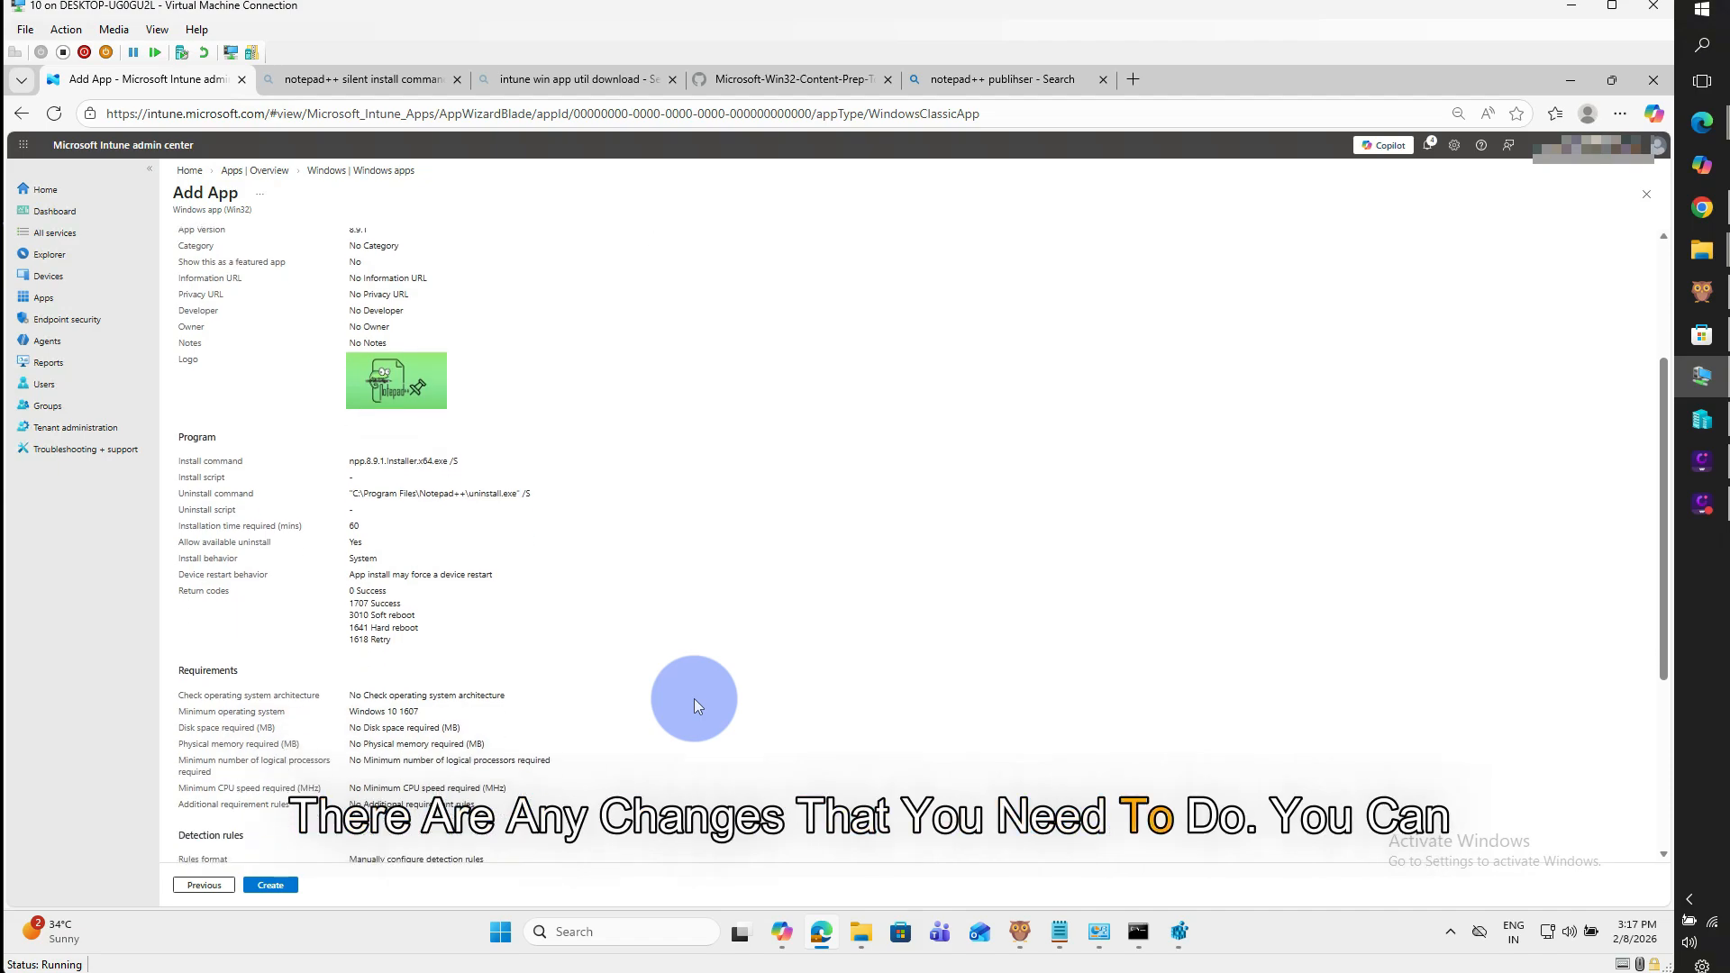
scroll(694, 701, down, 5)
scroll(694, 699, down, 1)
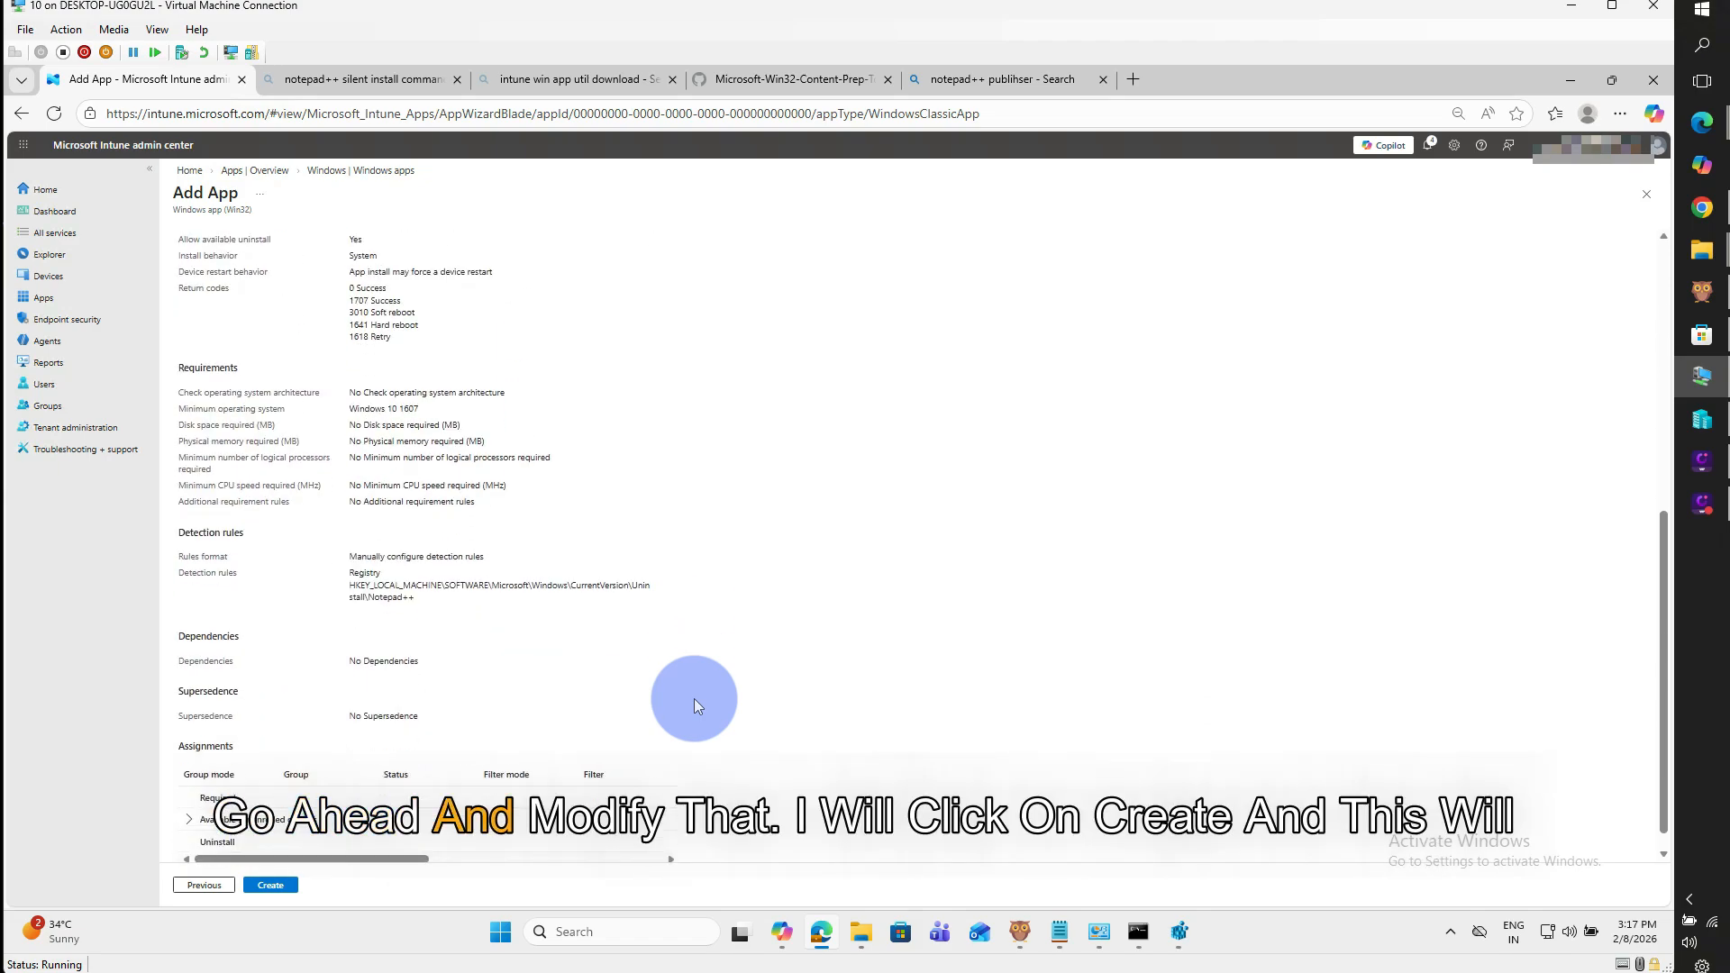
click(270, 886)
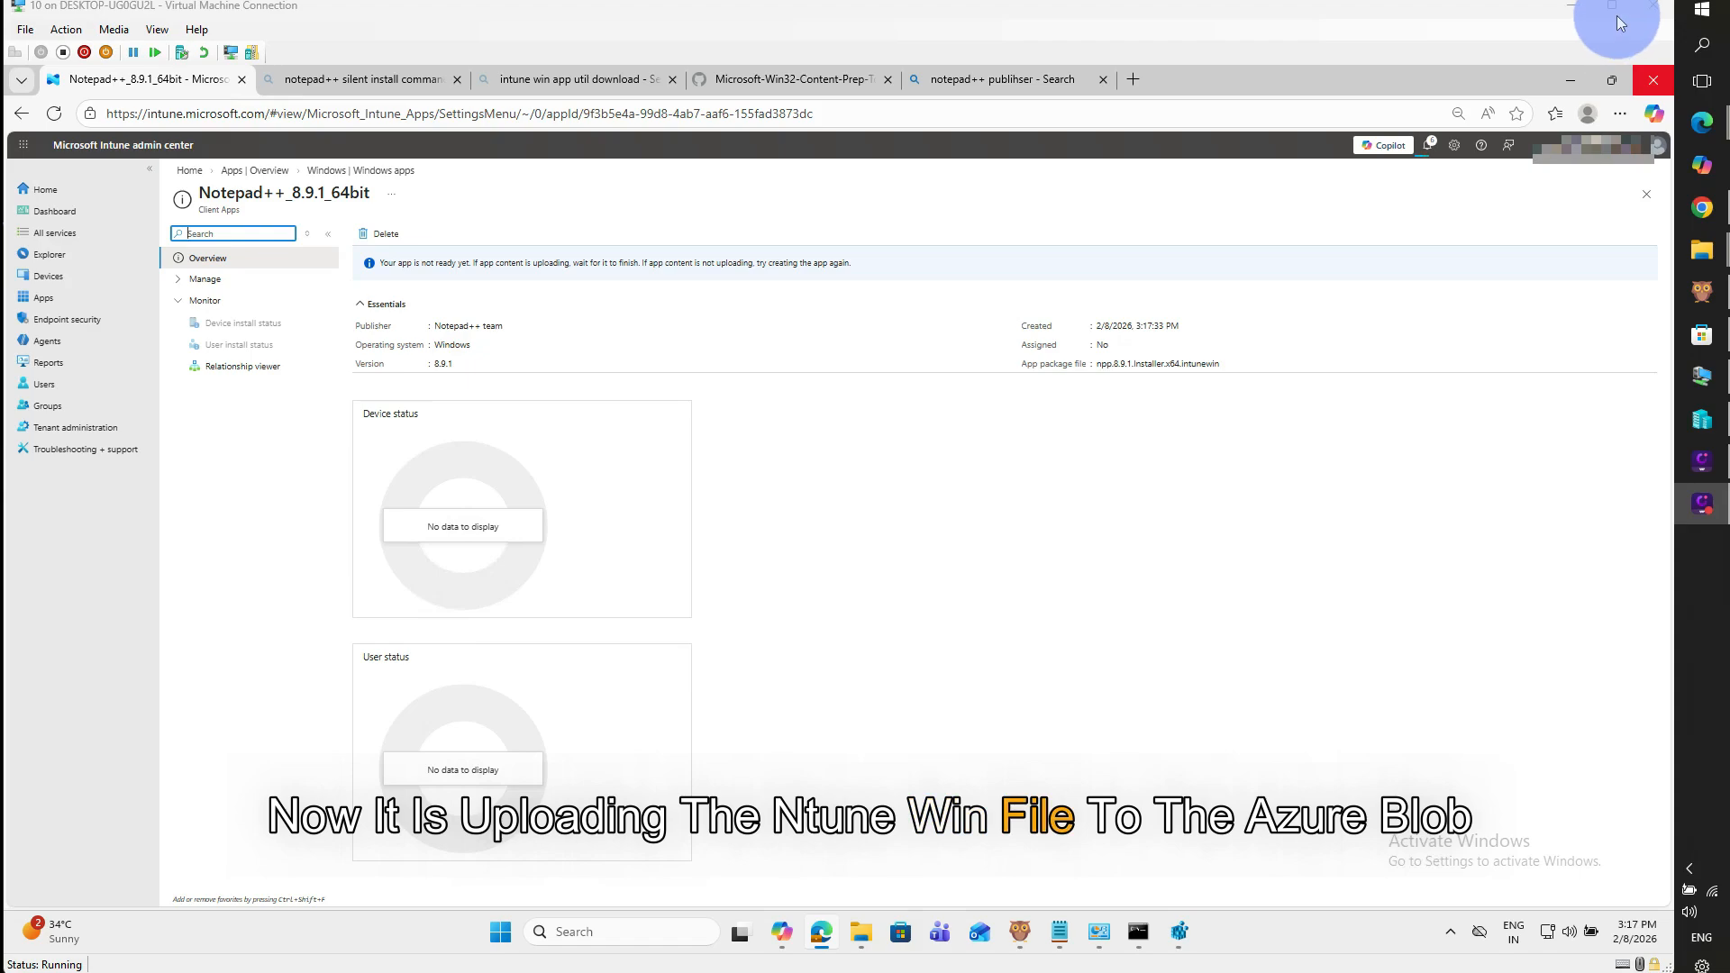
Open Company Portal on the device, check its Apps list and sync this device
click(580, 924)
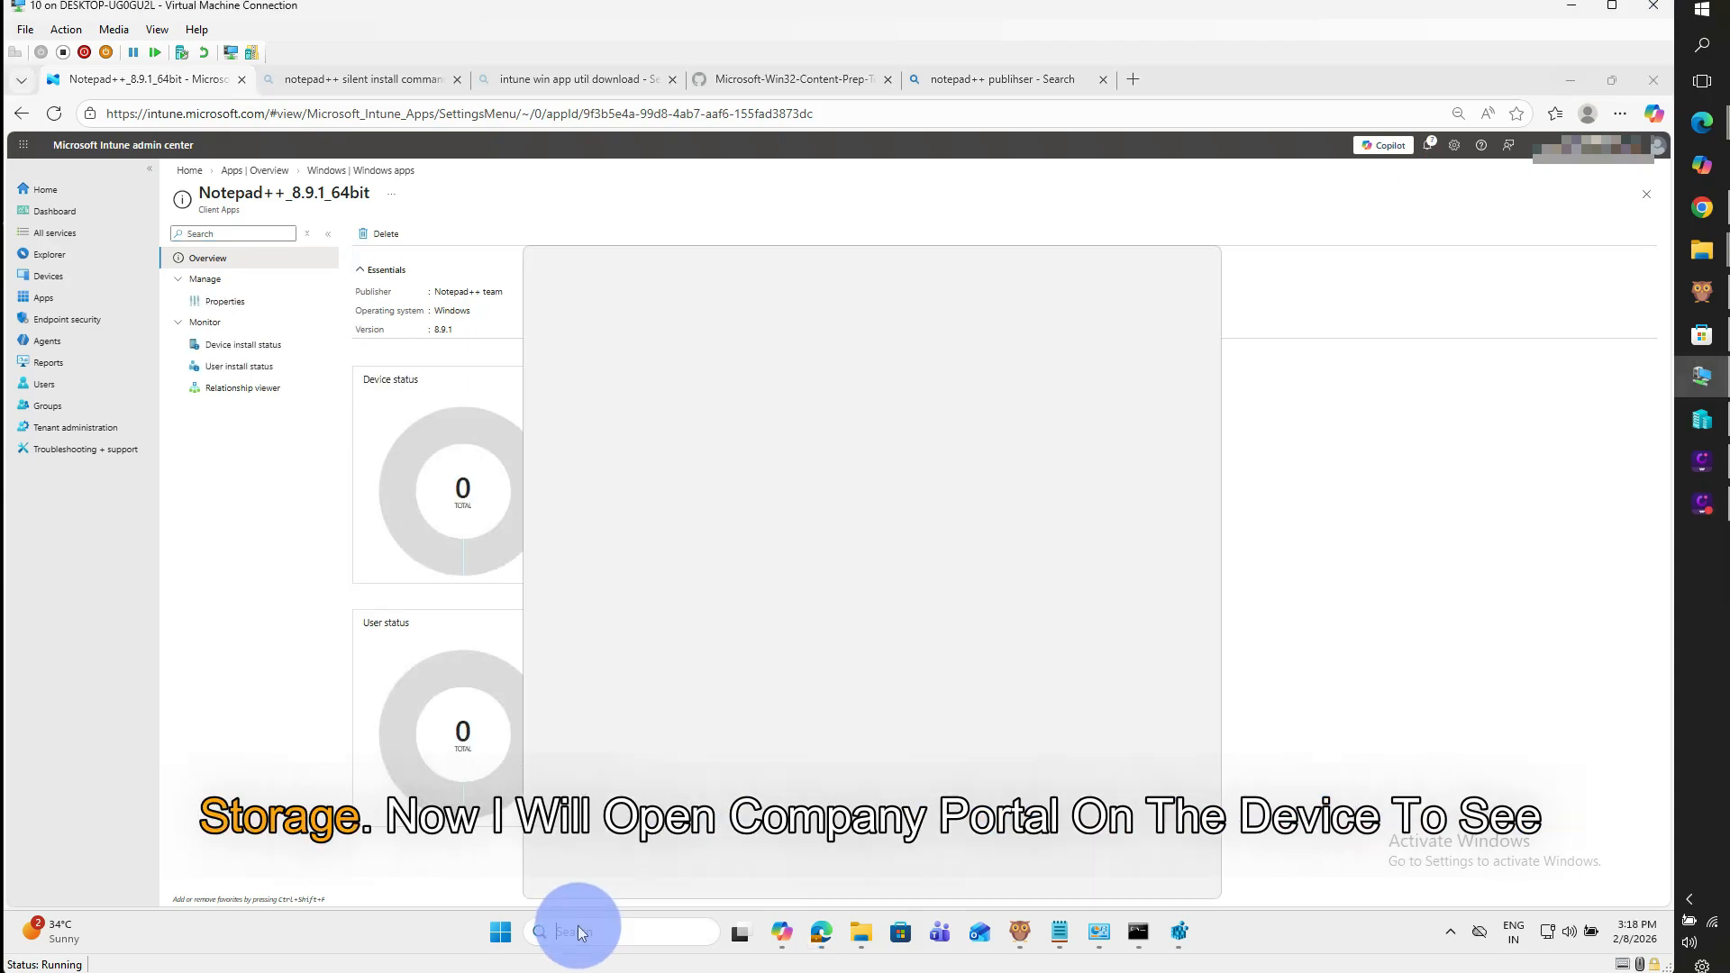
text(company Portal)
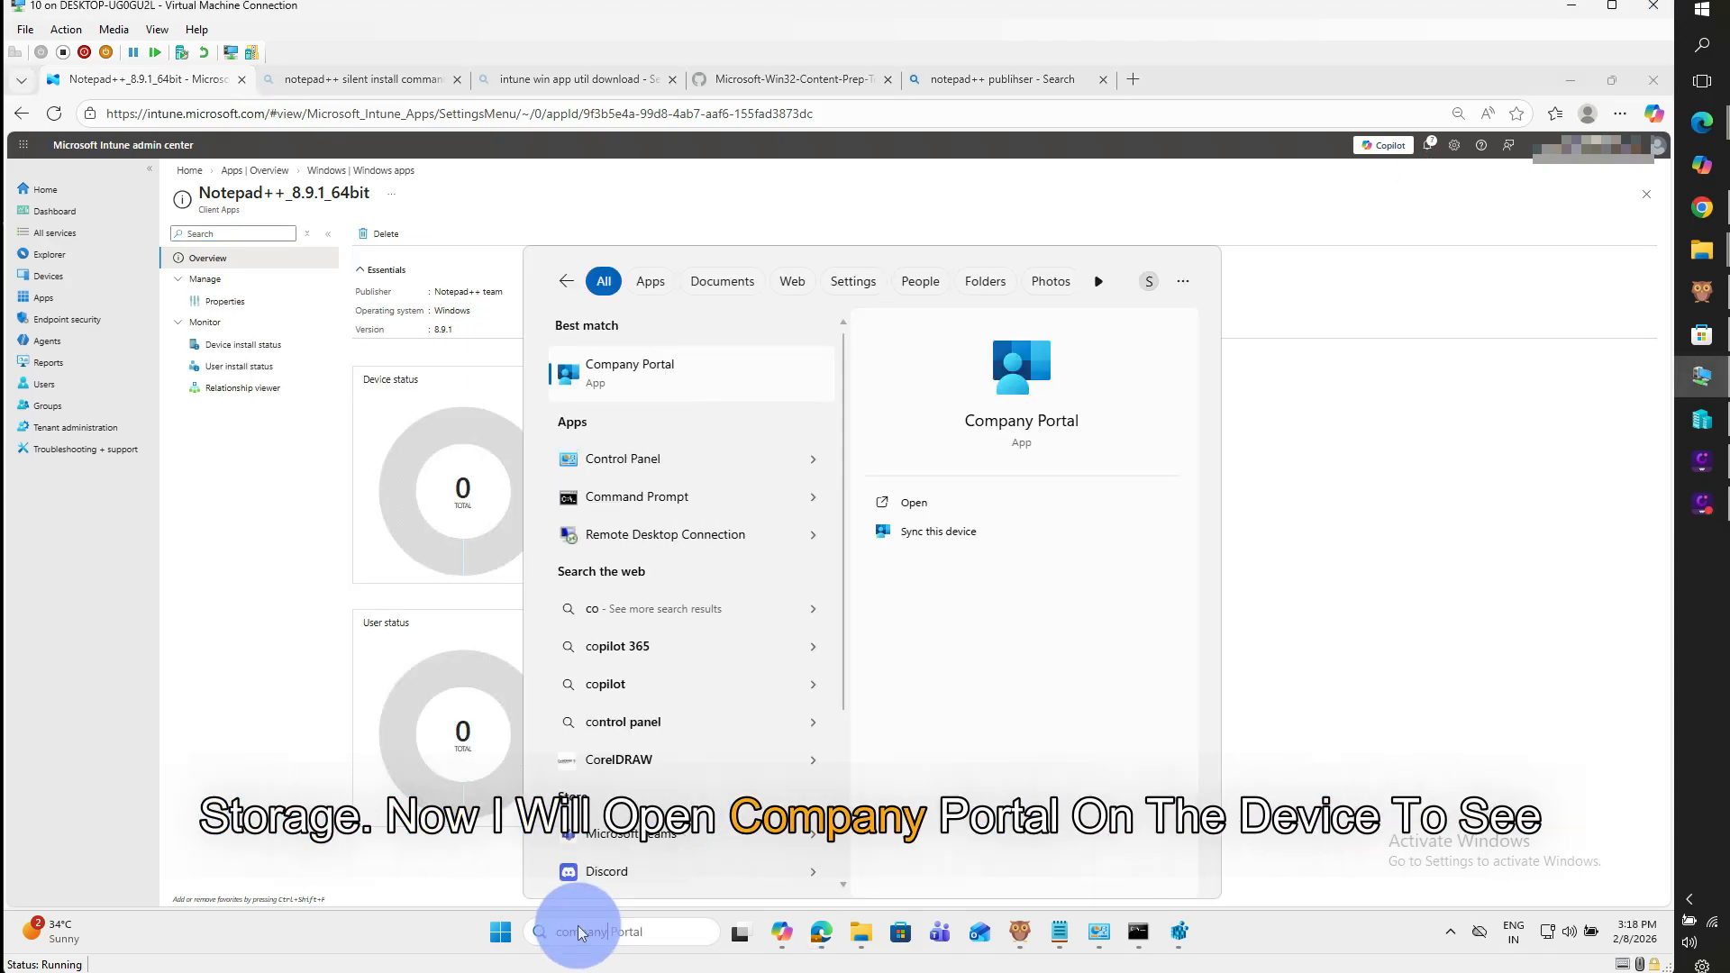
key(Return)
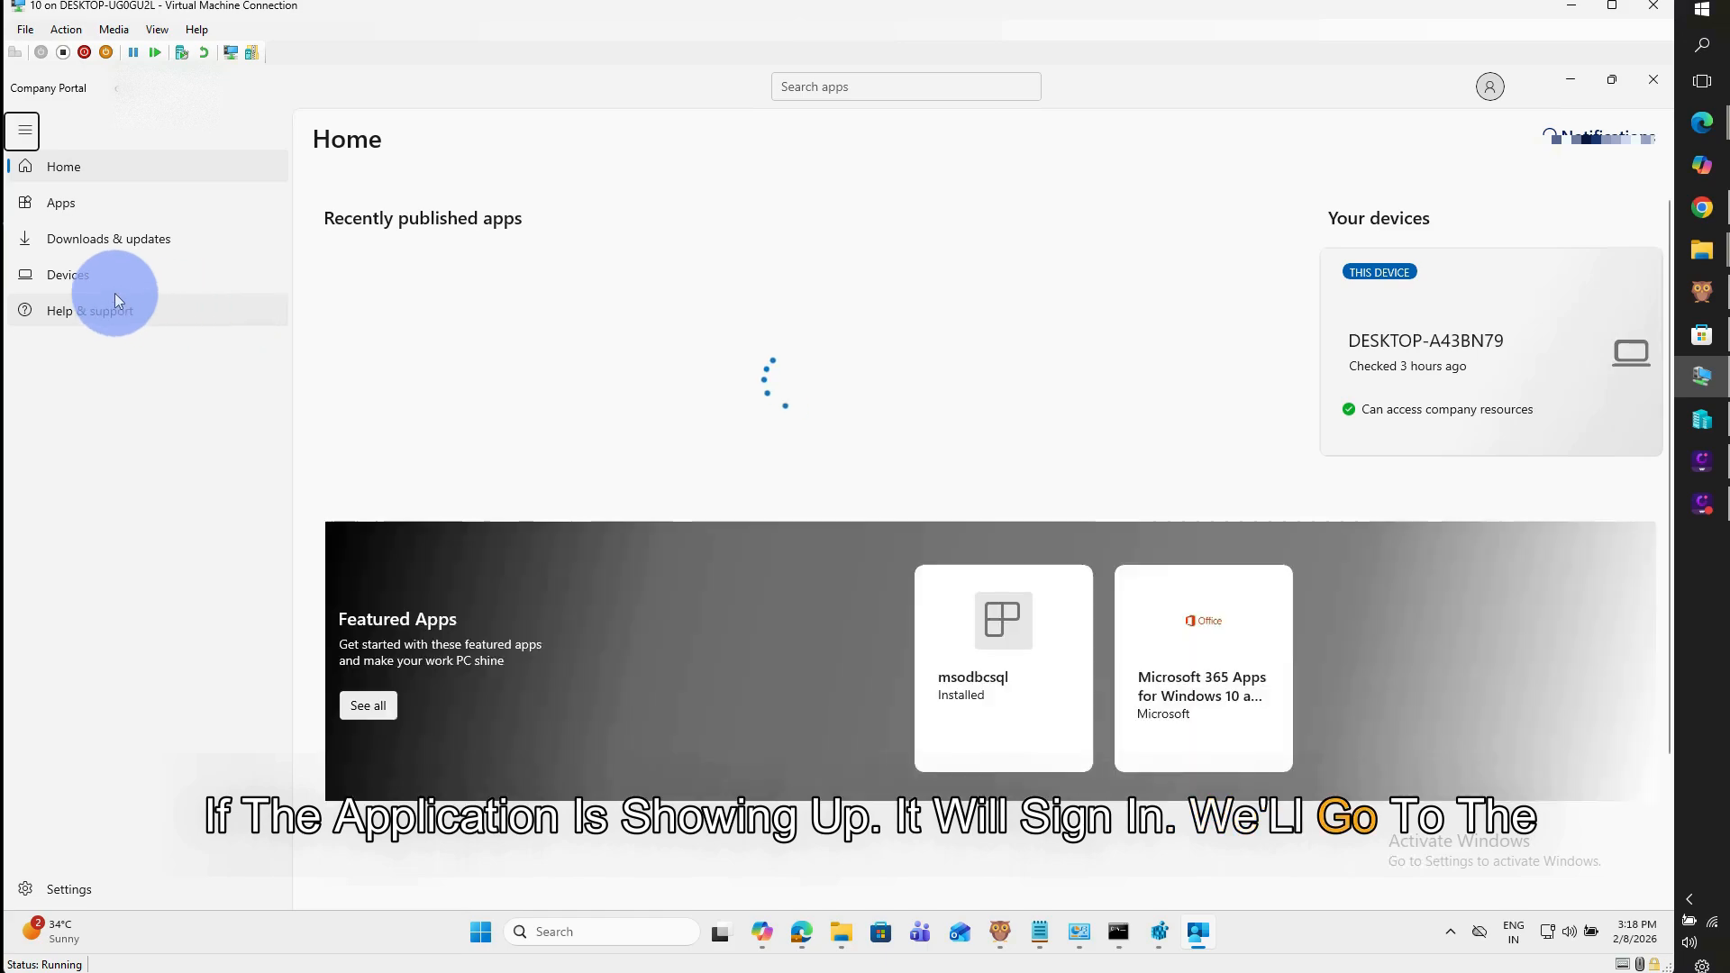
click(70, 215)
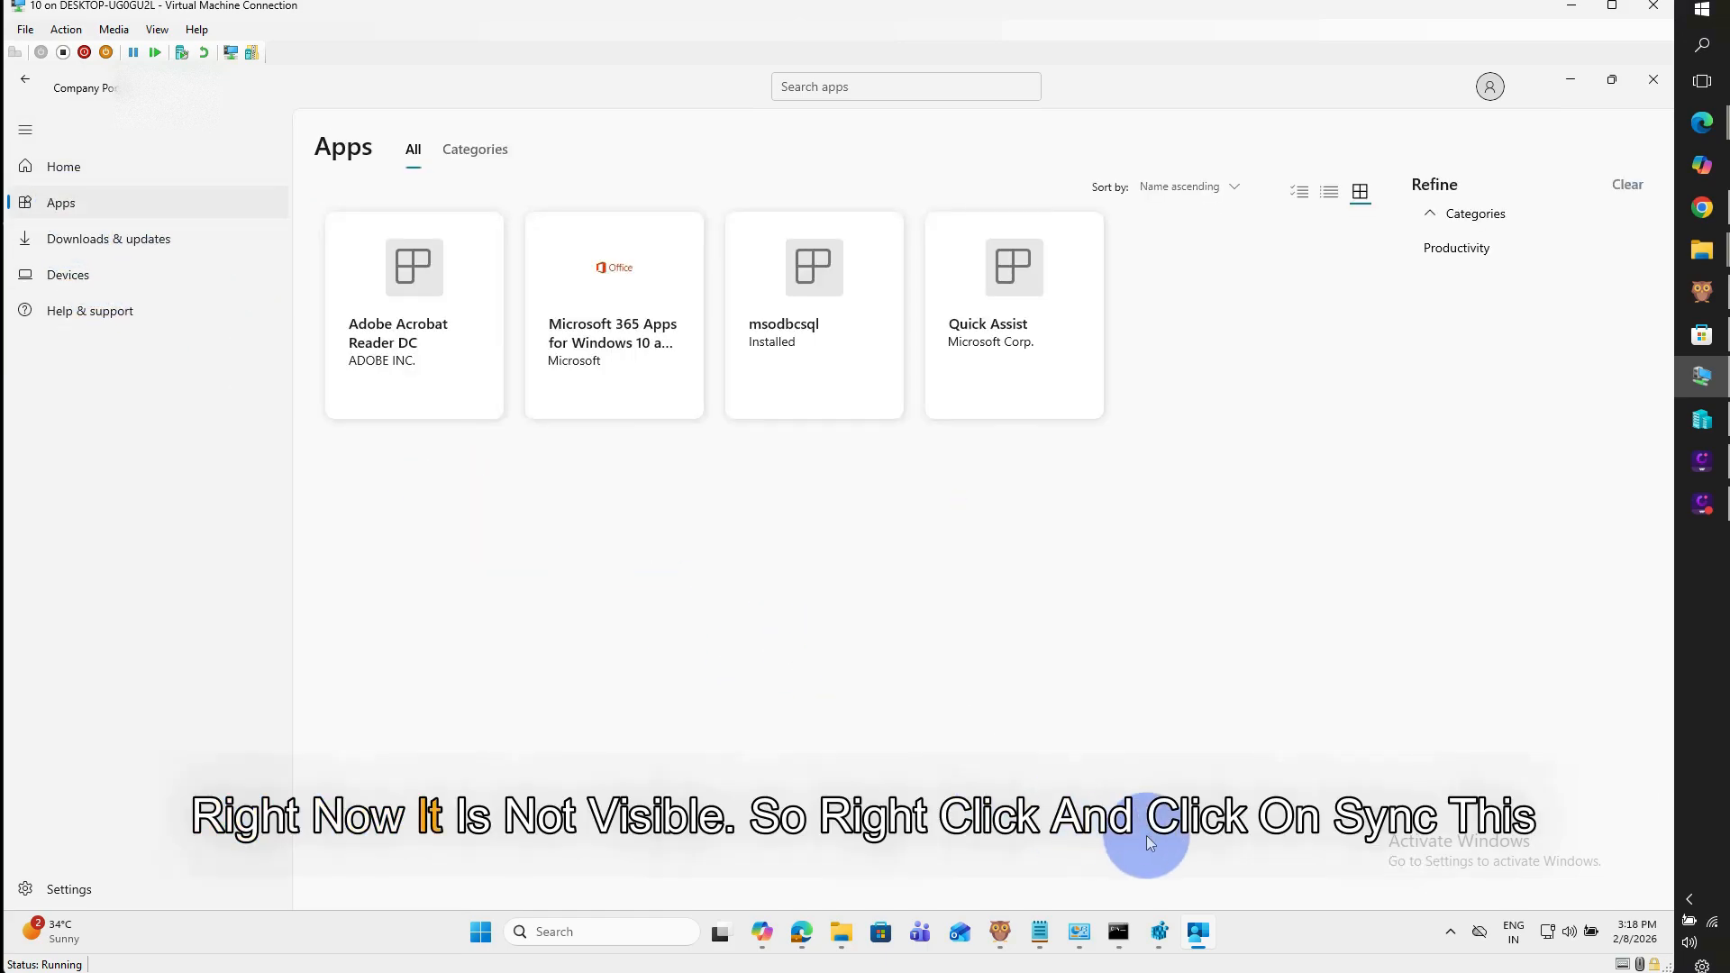
right_click(1203, 937)
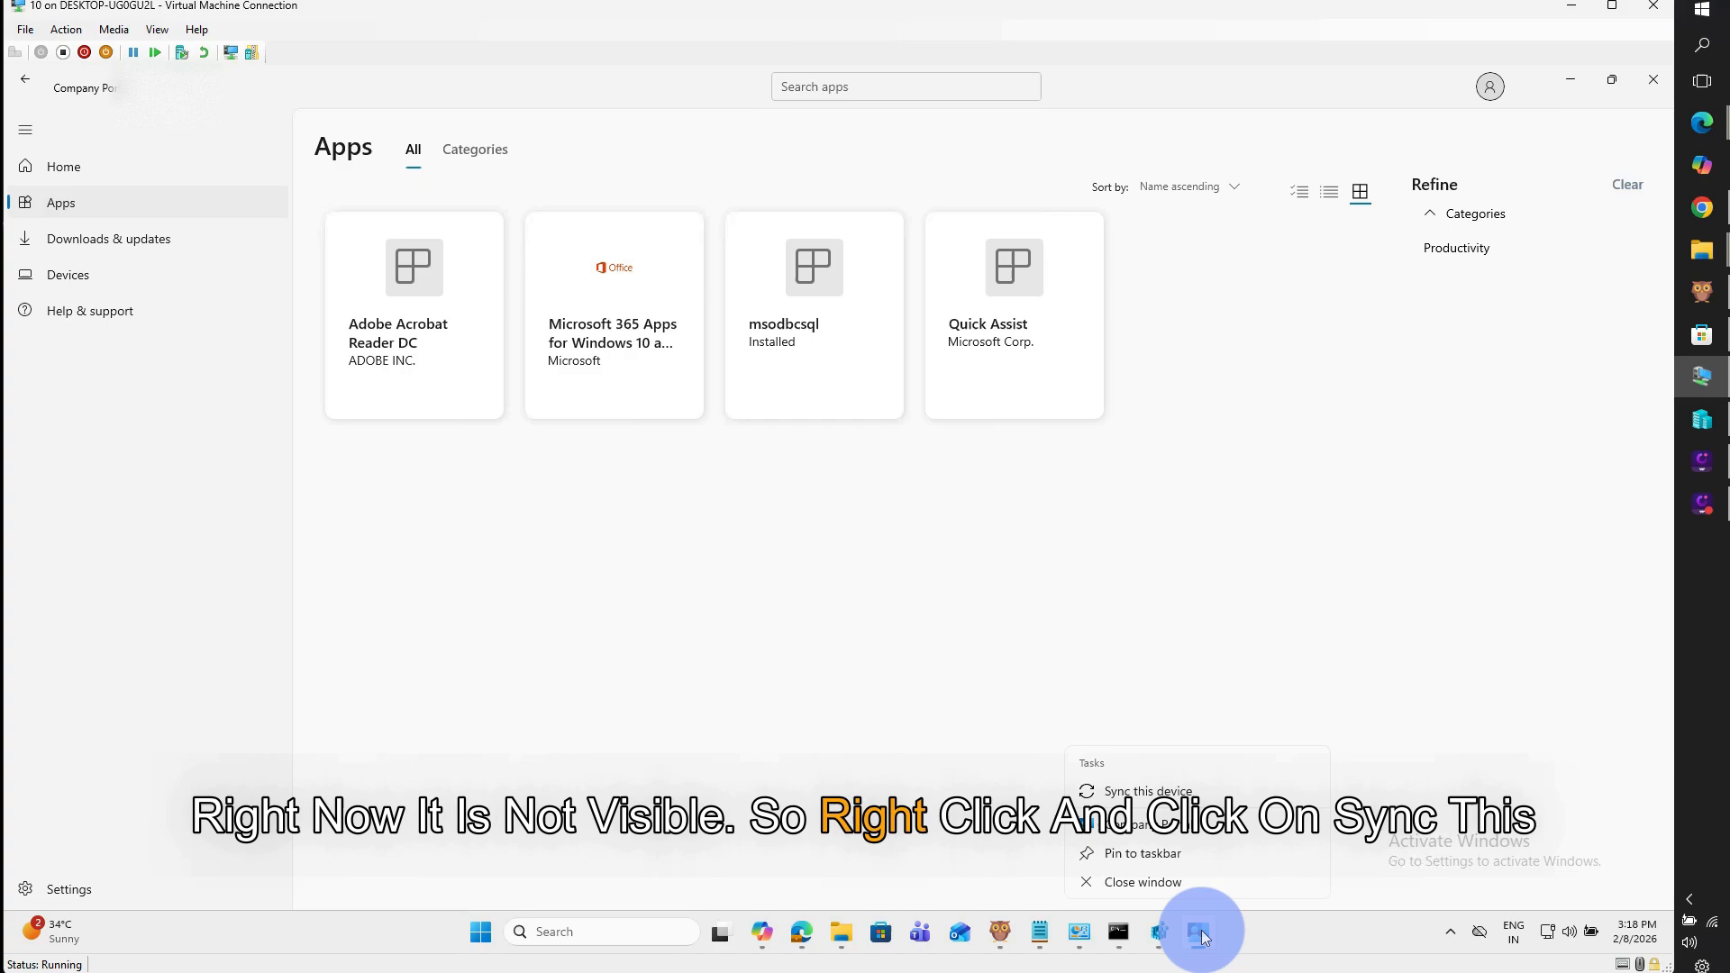
click(1153, 792)
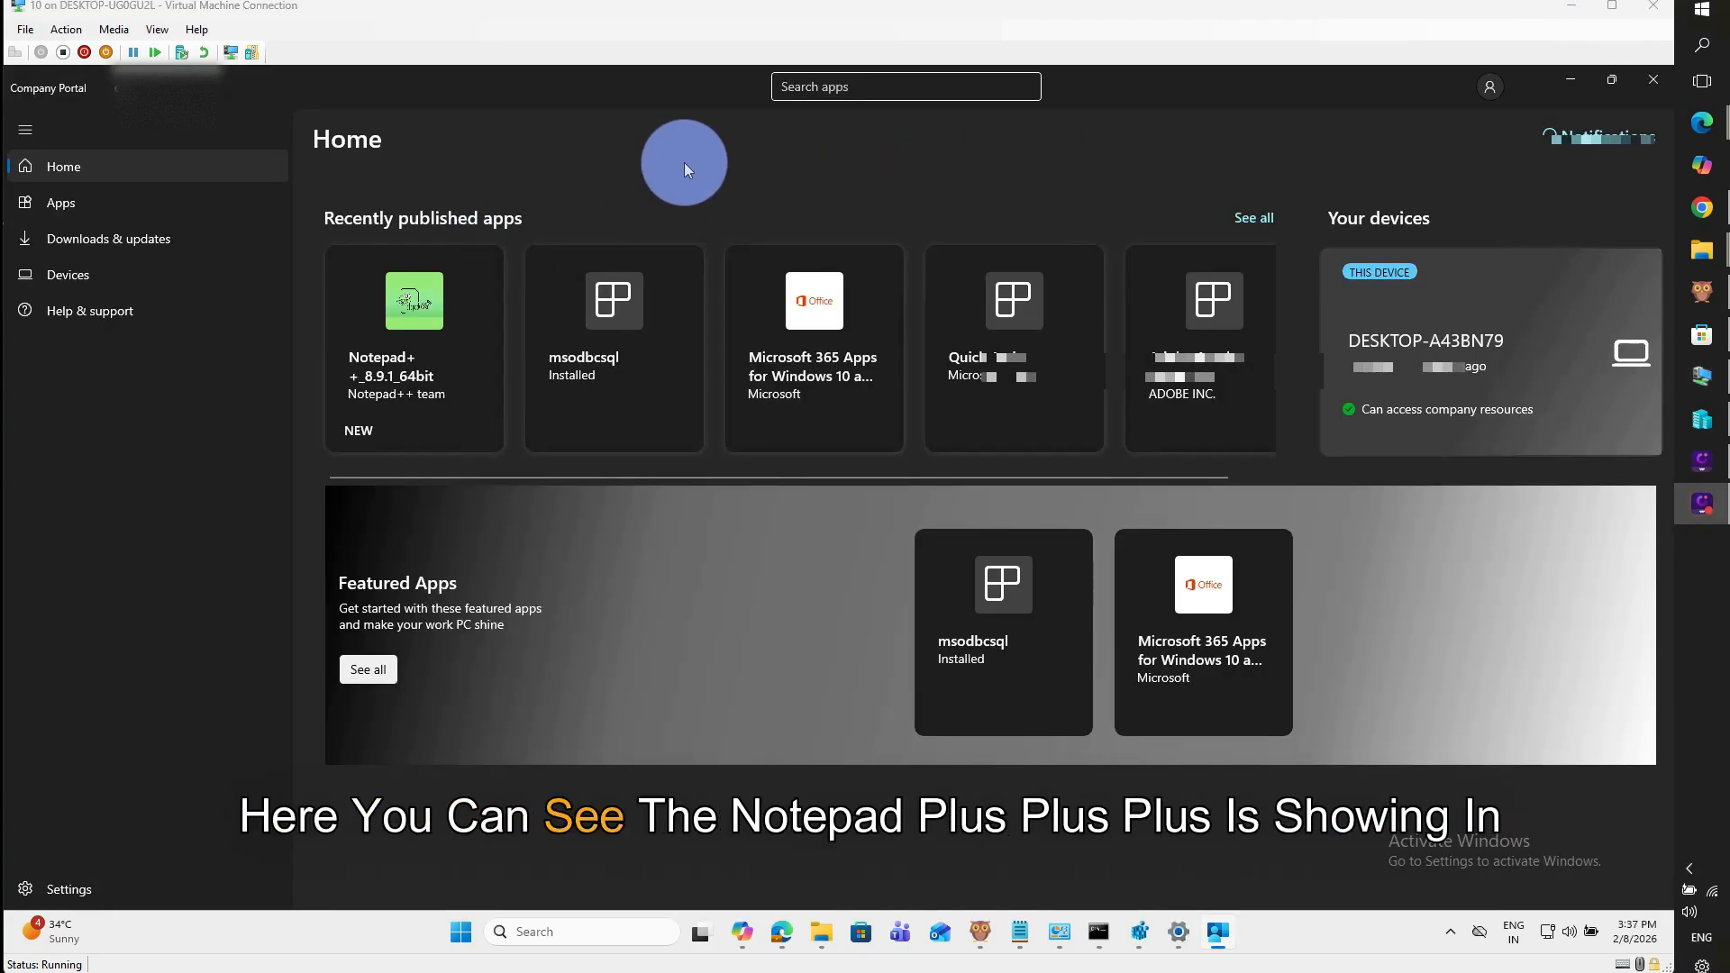
Install Notepad++_8.9.1_64bit from Company Portal and check for it in Programs and Features
click(448, 331)
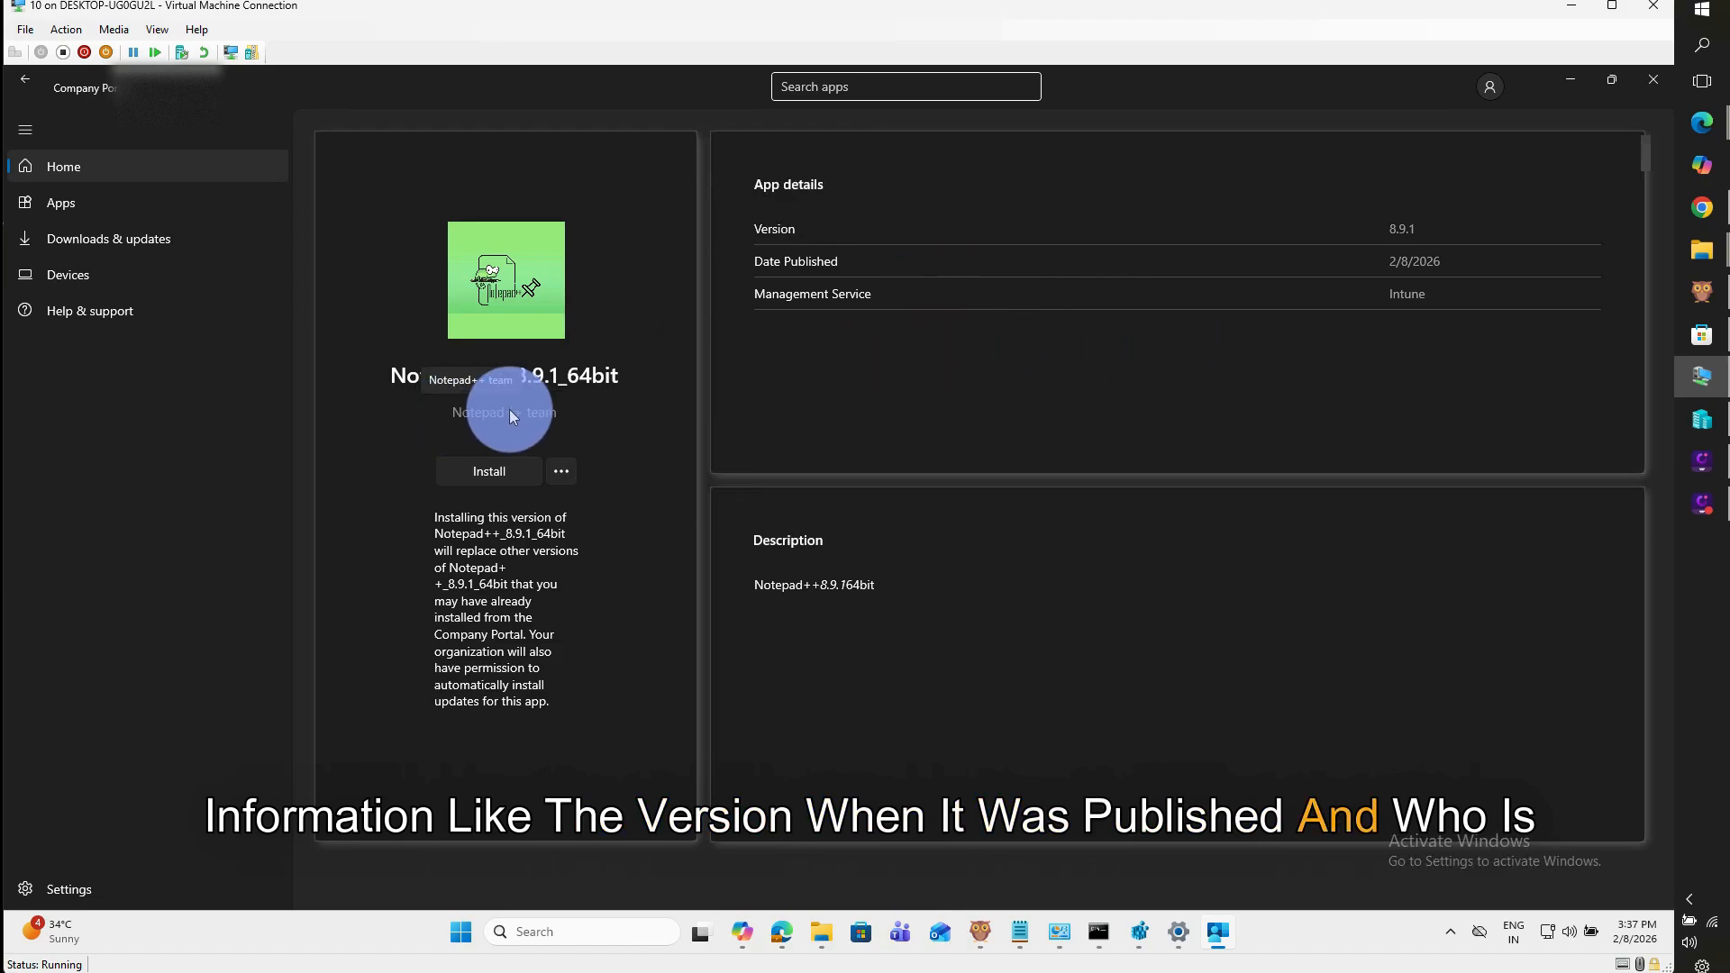
click(483, 466)
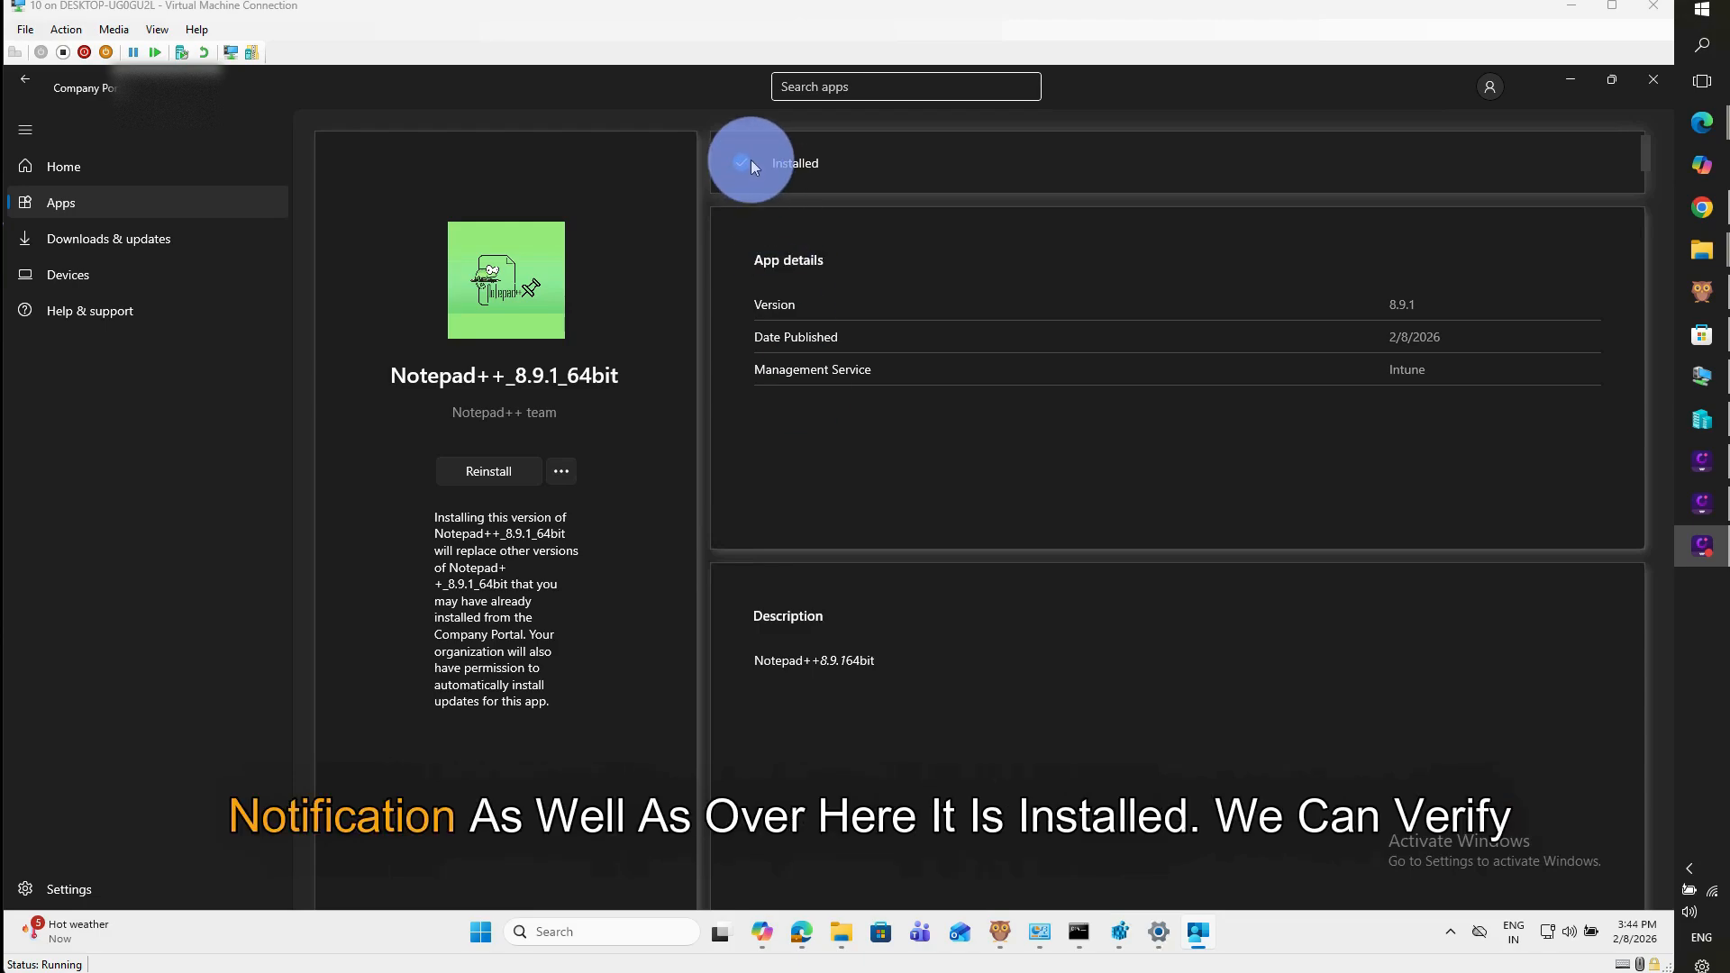
click(1036, 937)
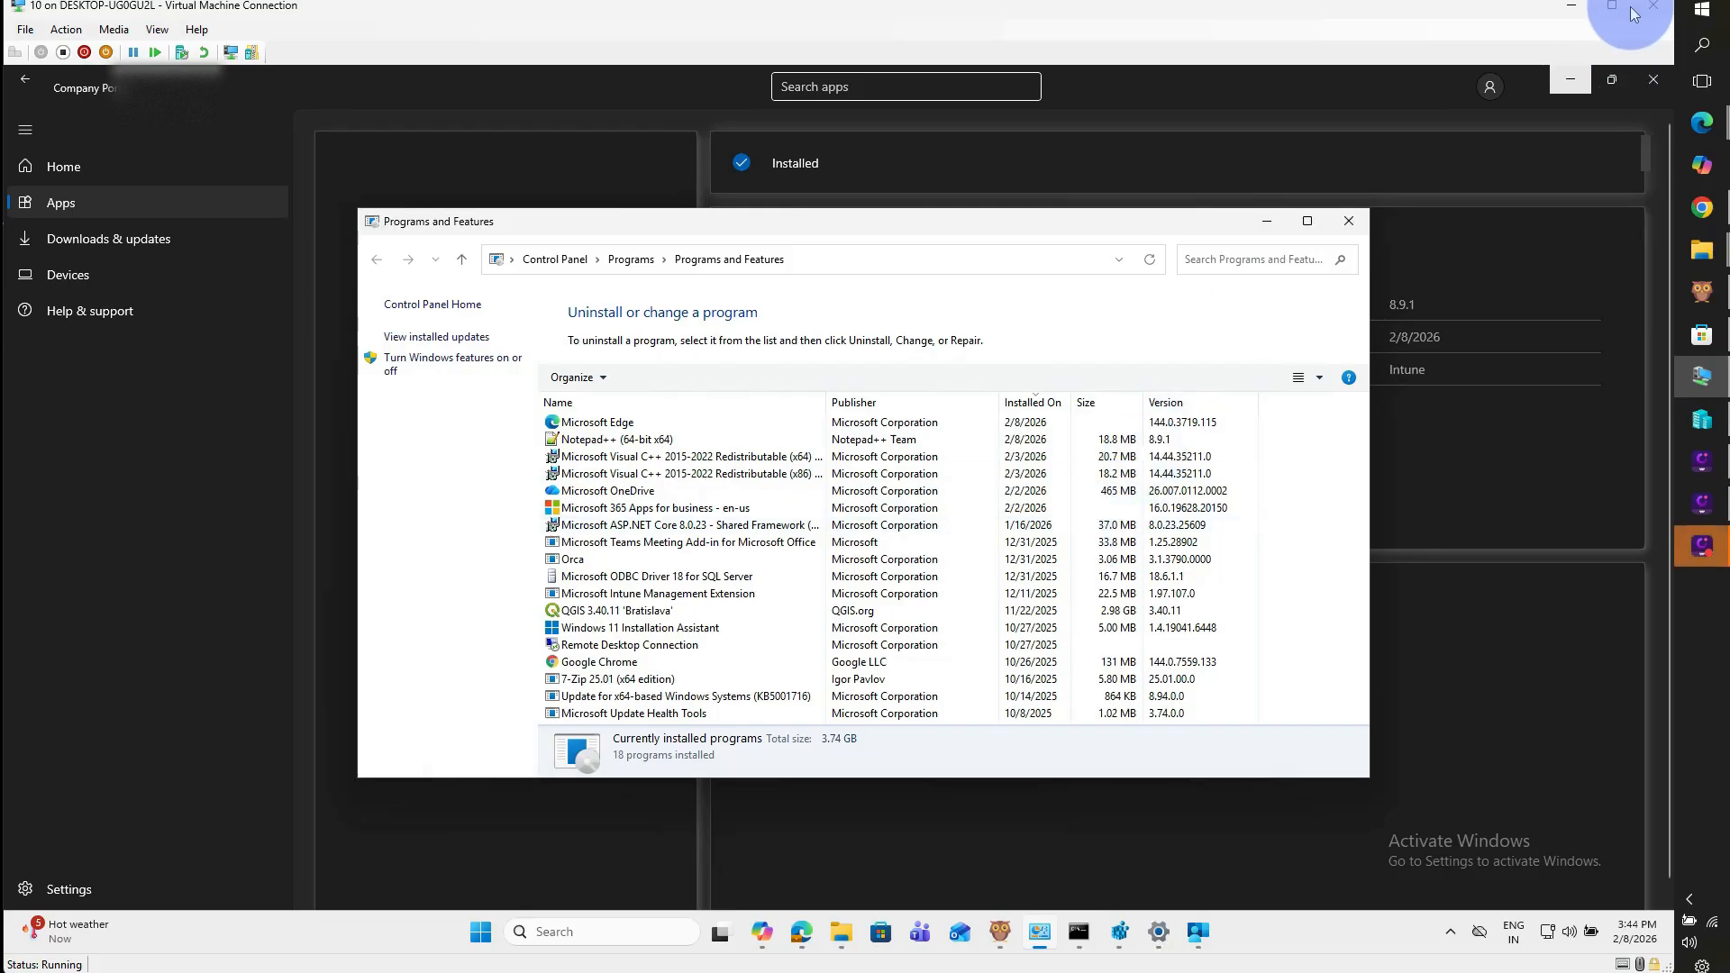
key(alt+Tab)
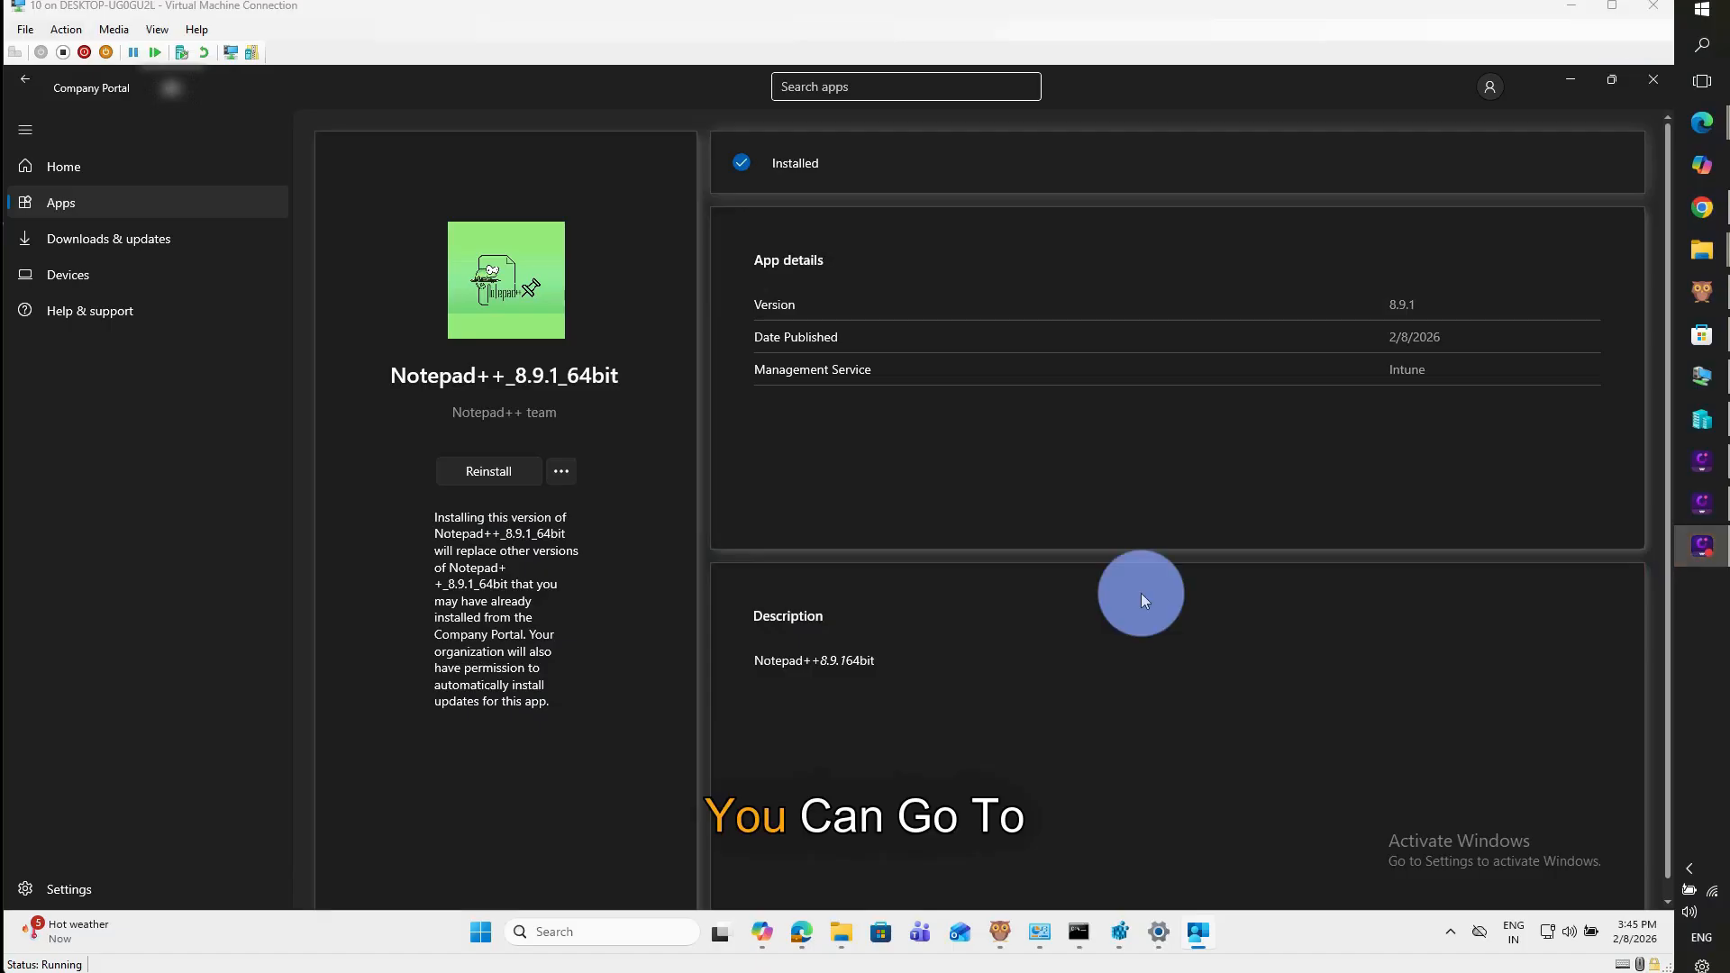
Switch to the File Explorer folder C:\ProgramData\Microsoft\IntuneManagementExtension\Logs and open AppWorkload.log
mouse_move(837, 934)
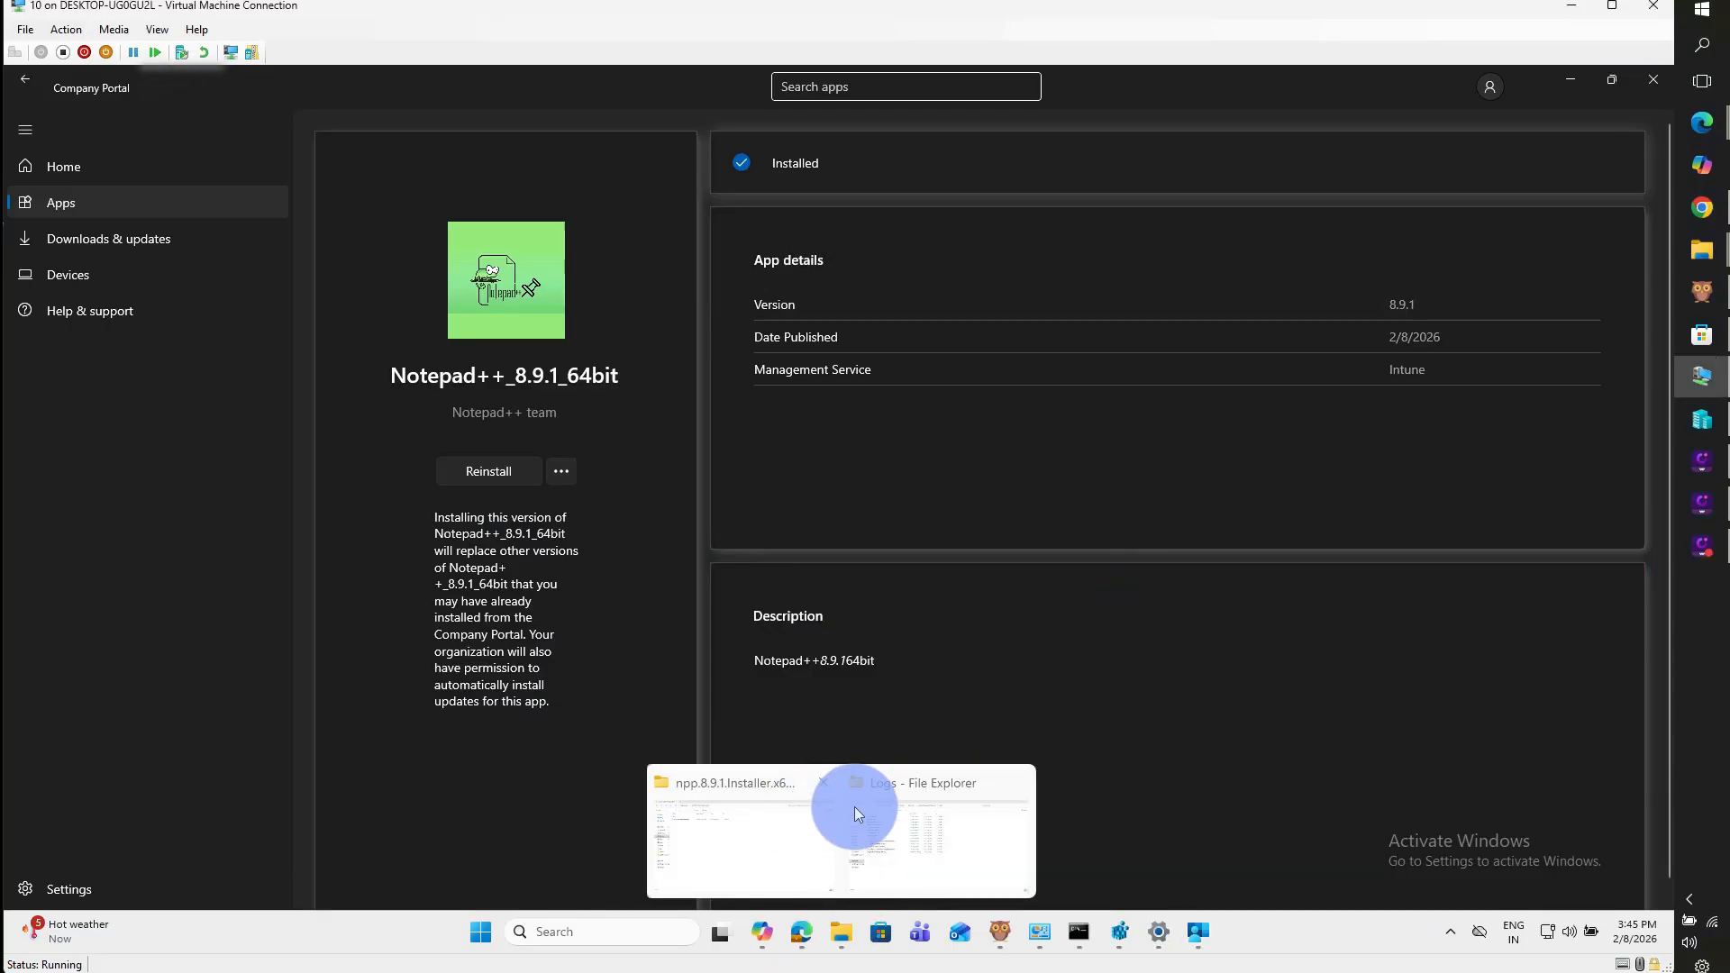
click(905, 851)
click(987, 117)
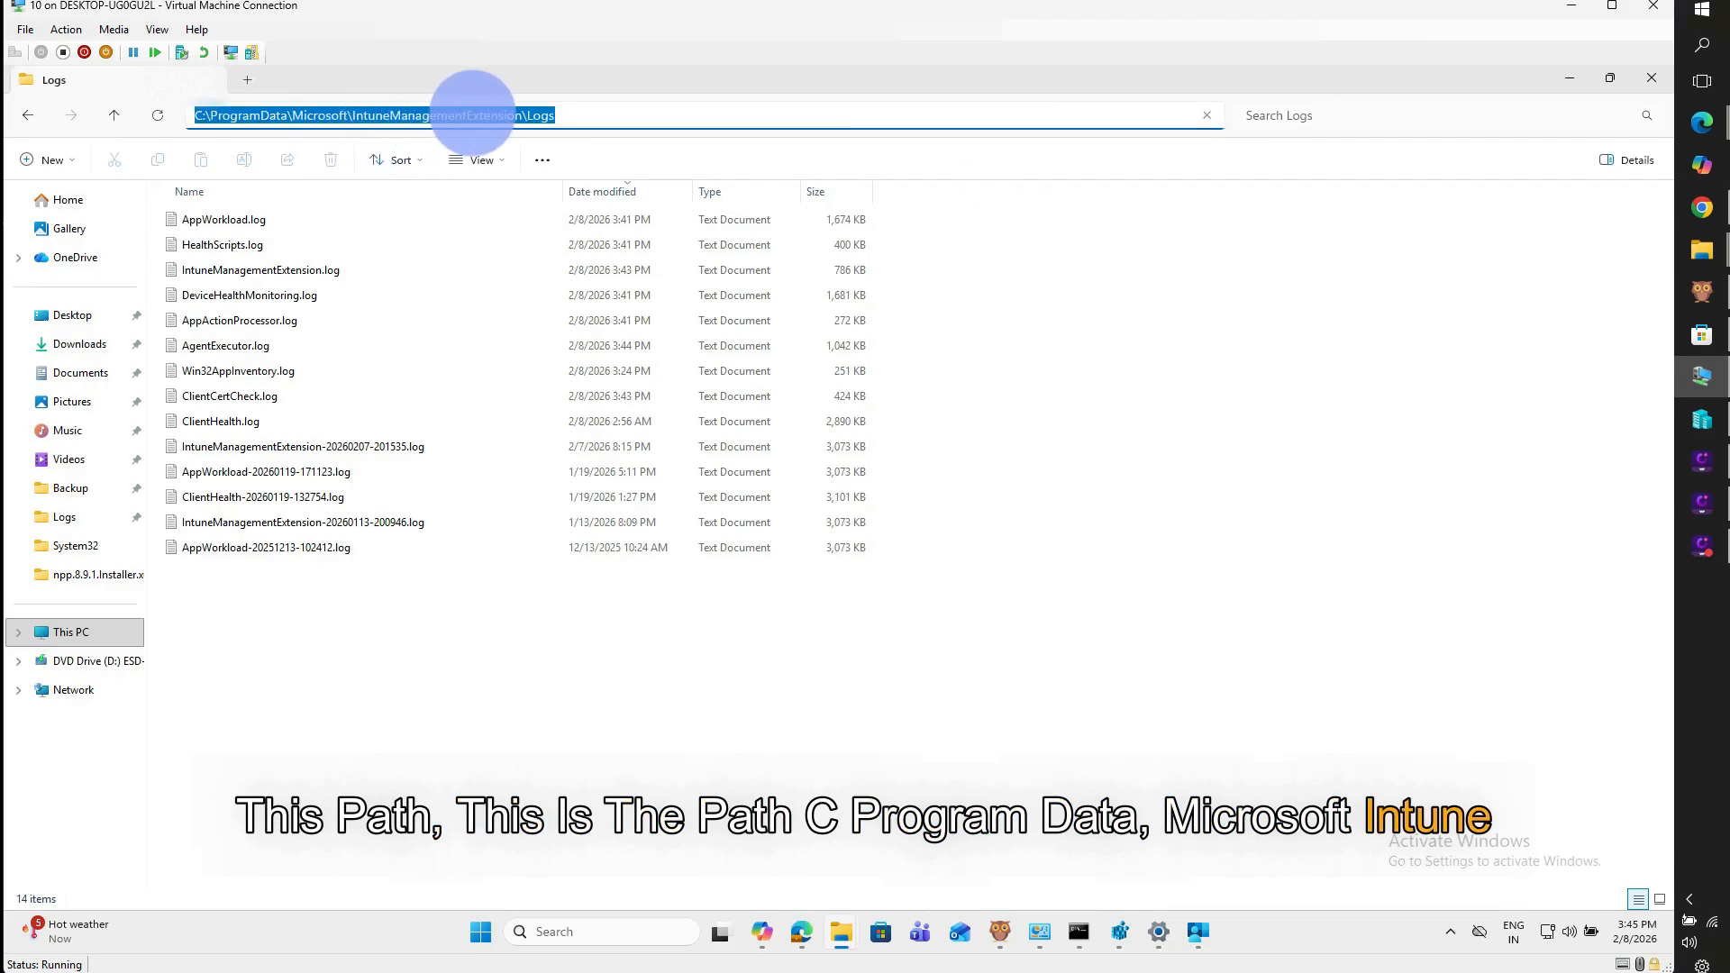
right_click(403, 630)
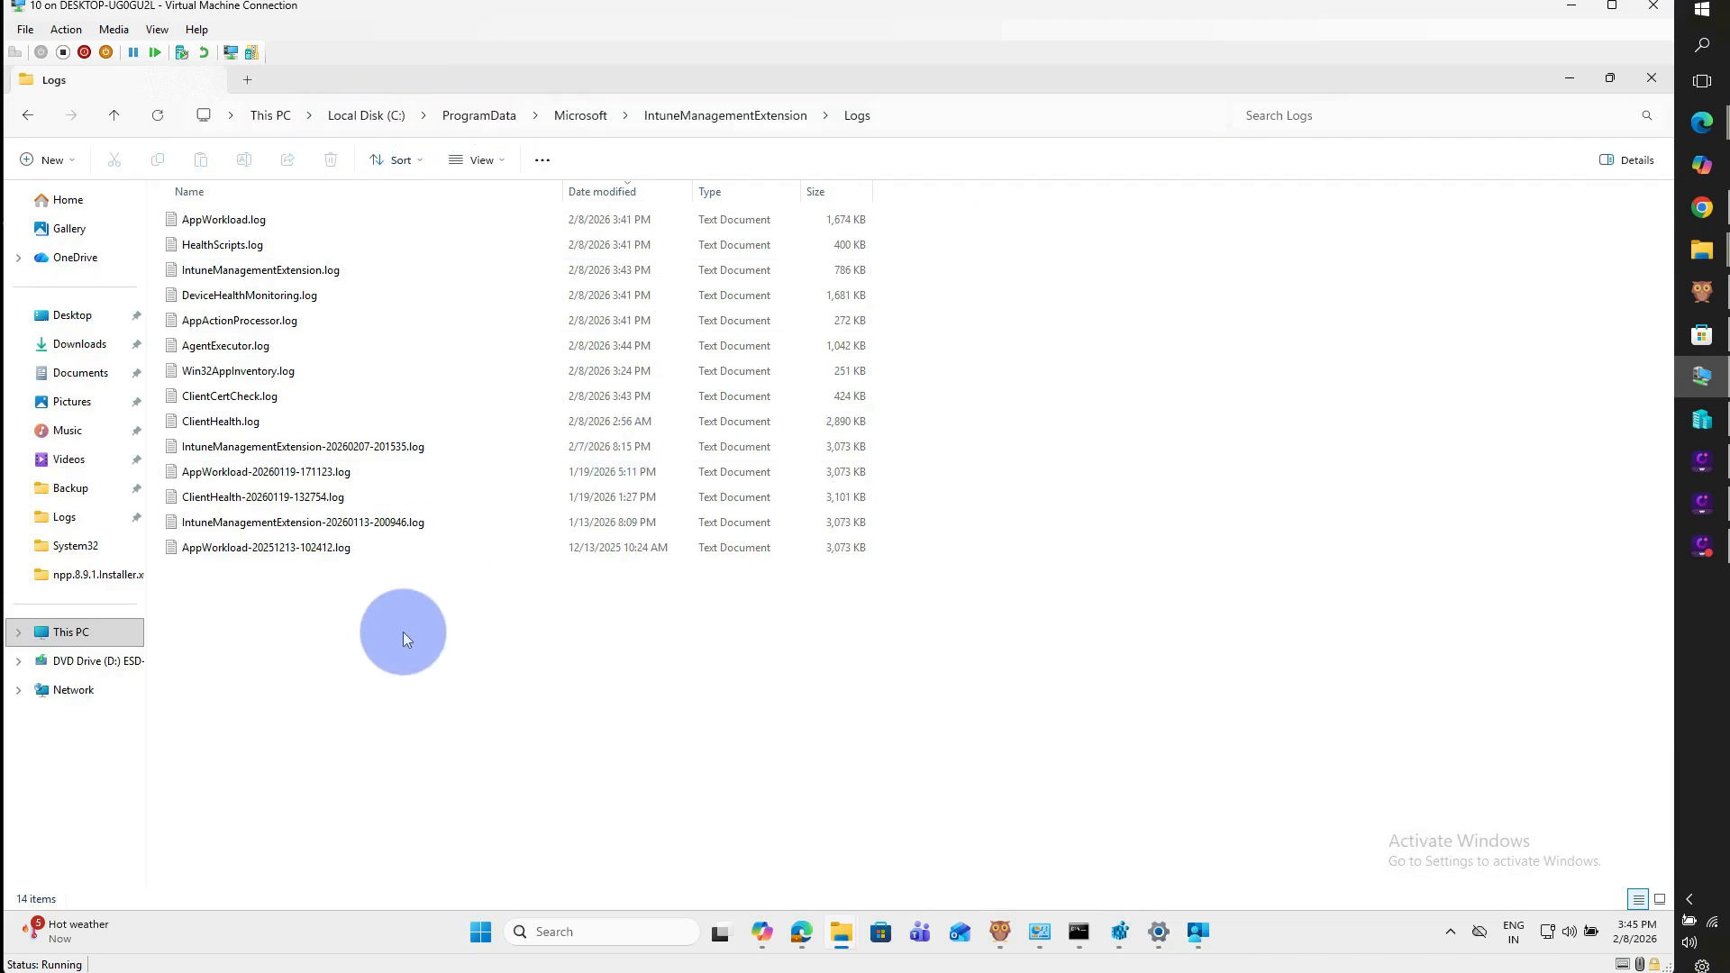
double_click(246, 214)
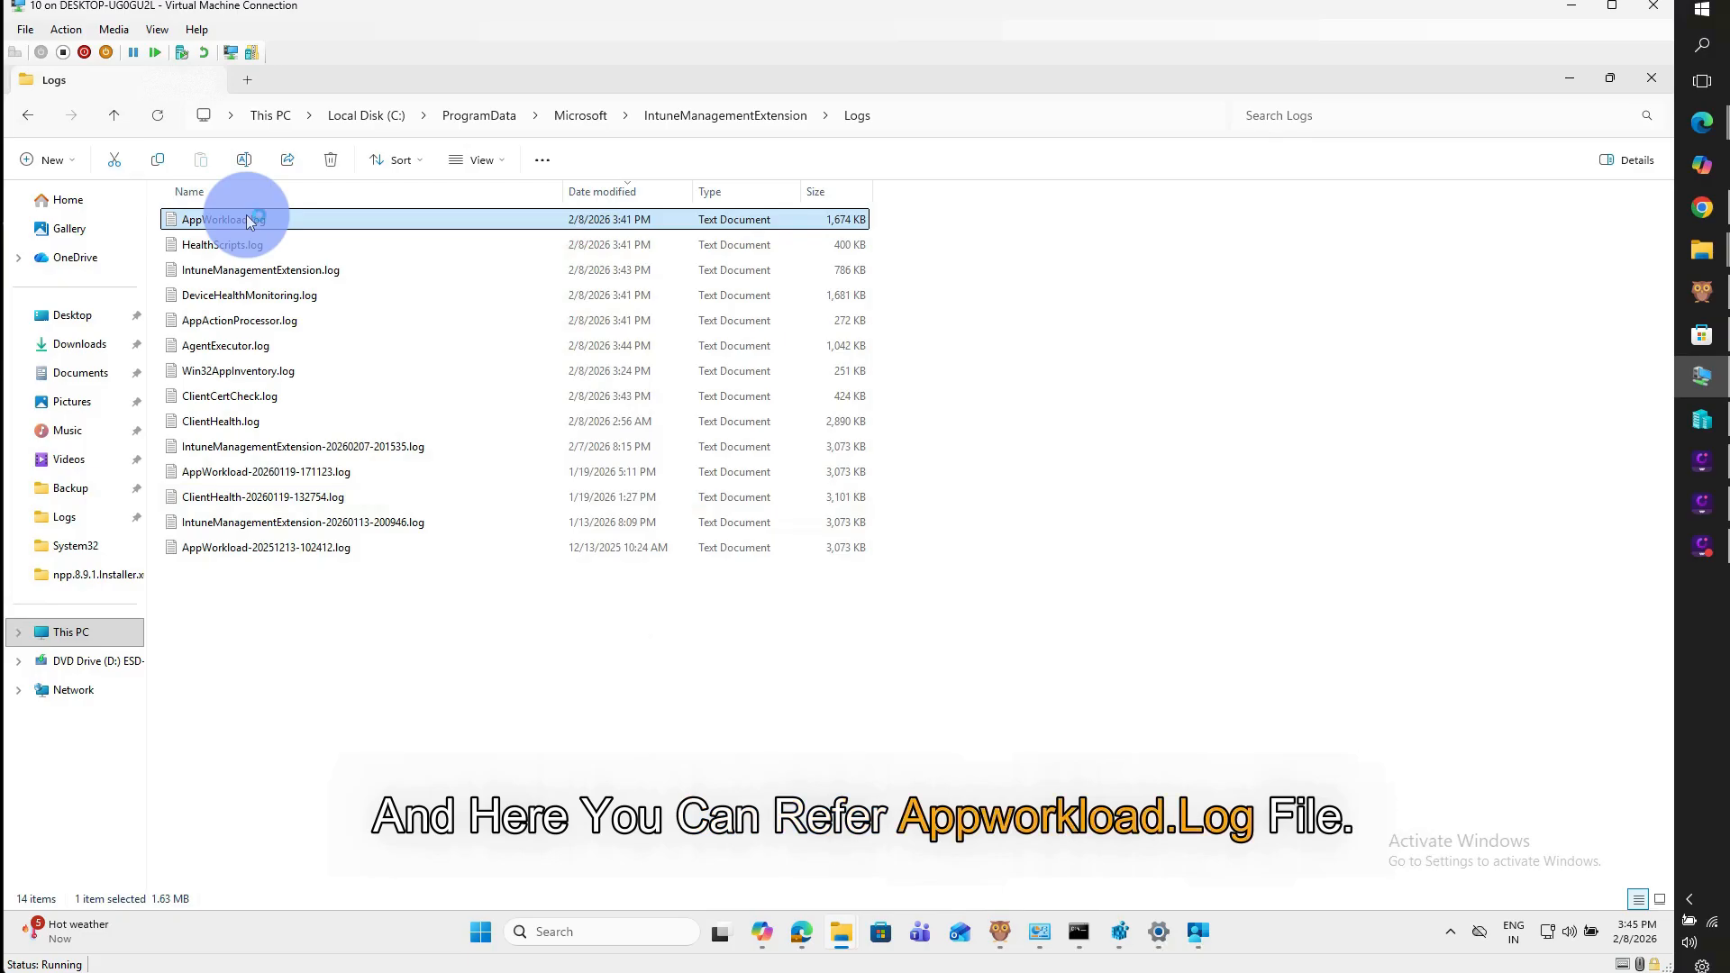
click(1168, 79)
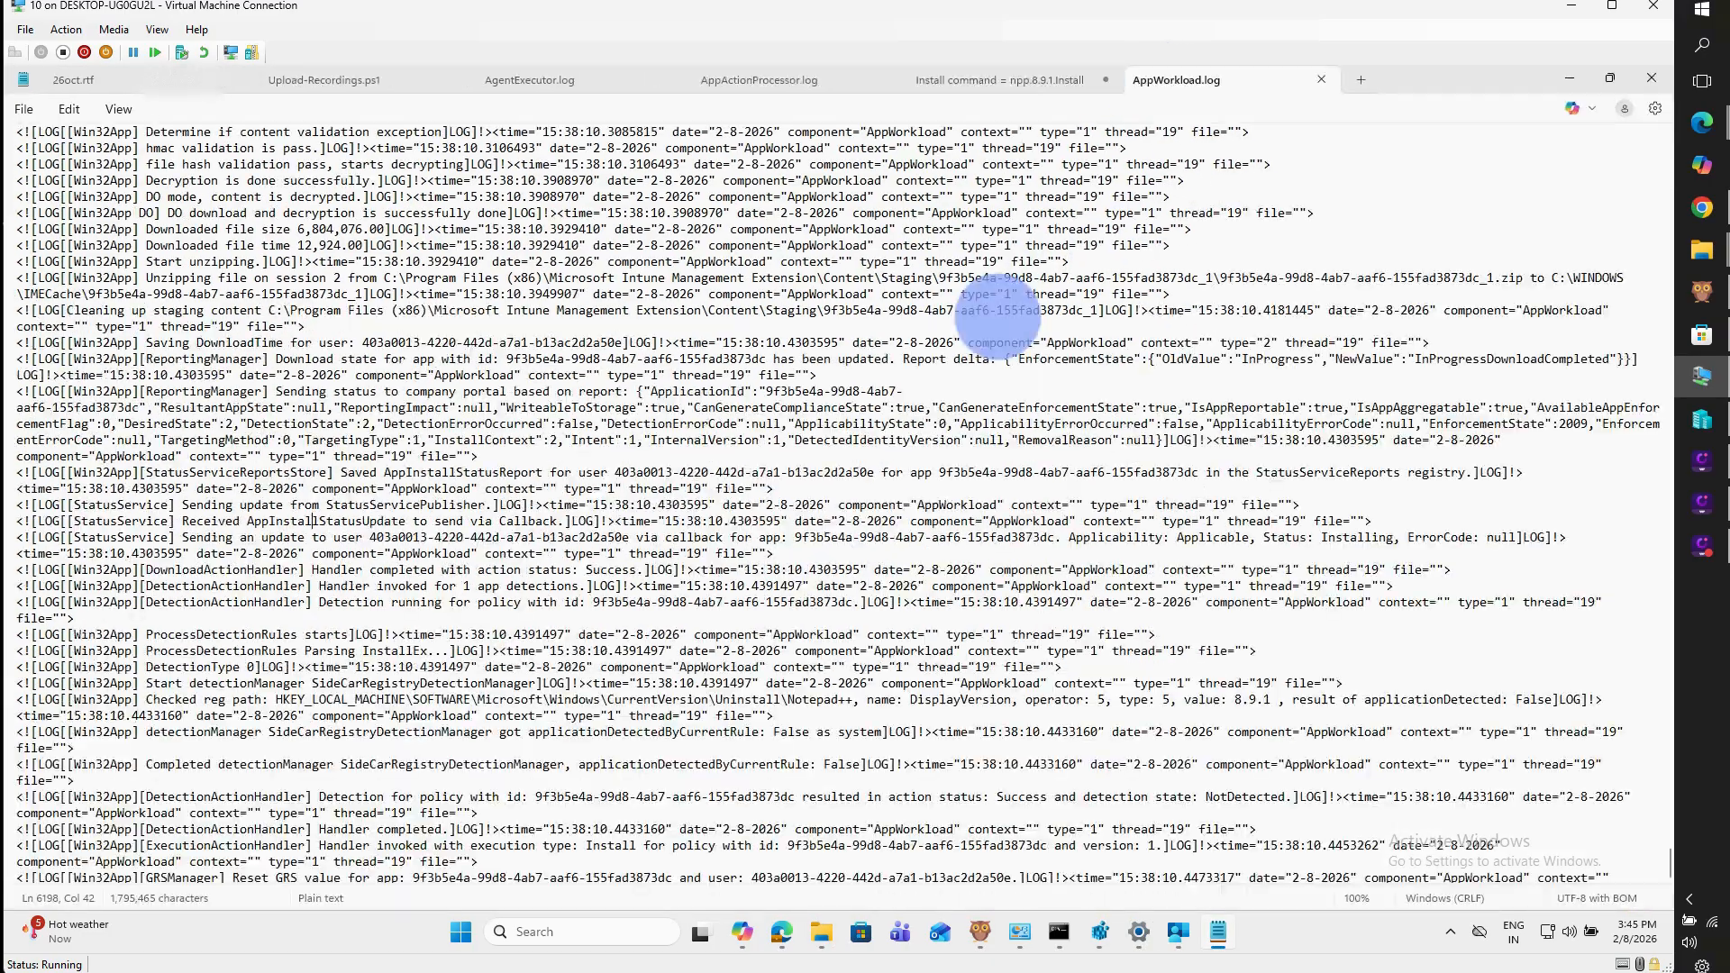
Search AppWorkload.log backwards from its end for notepad and examine the app's detection and policy entries
key(ctrl+End)
scroll(937, 482, down, 15)
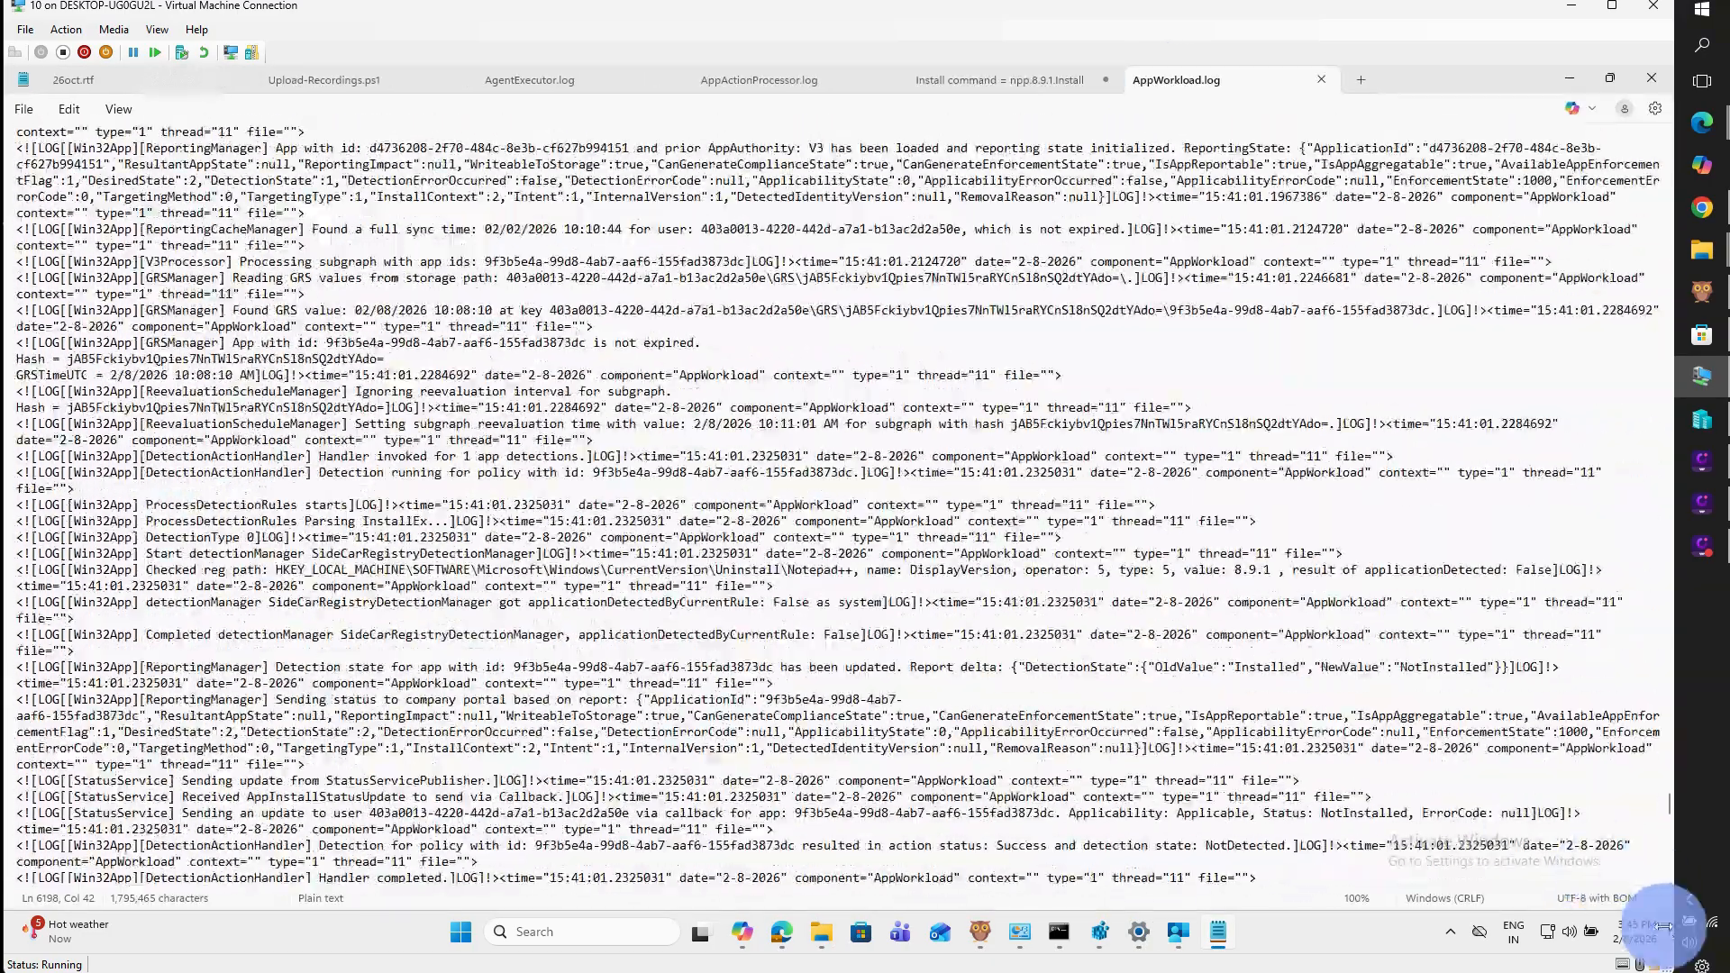
drag(1668, 804, 1668, 865)
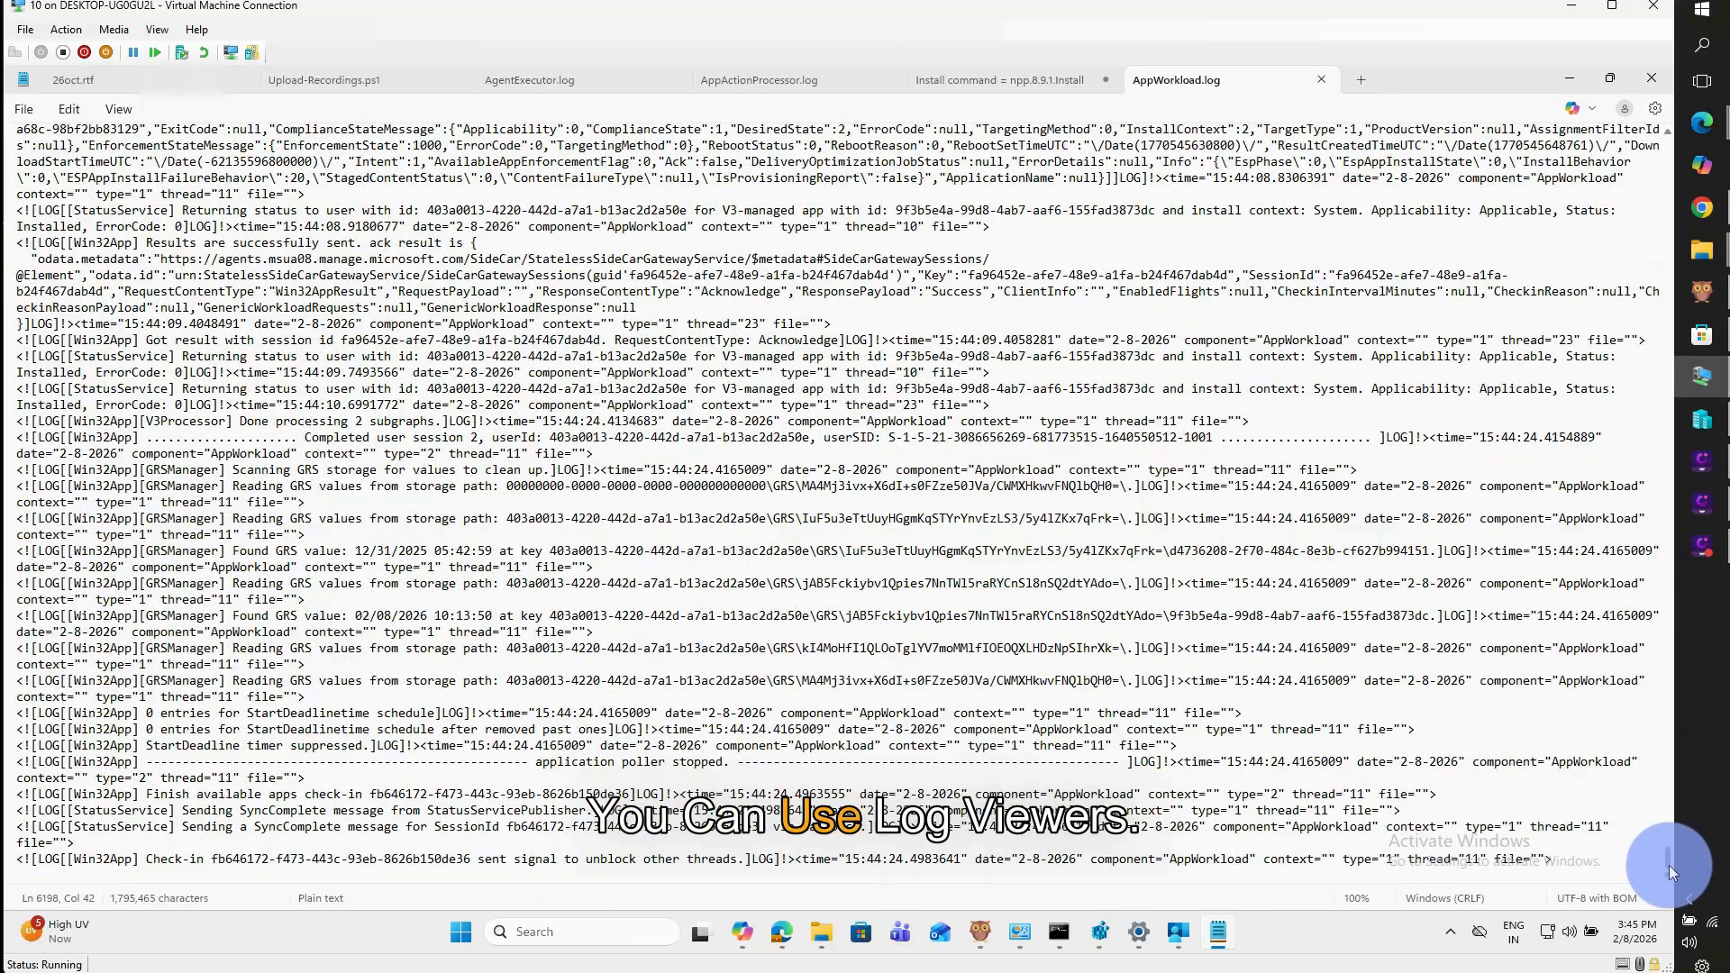
click(536, 761)
key(ctrl+f)
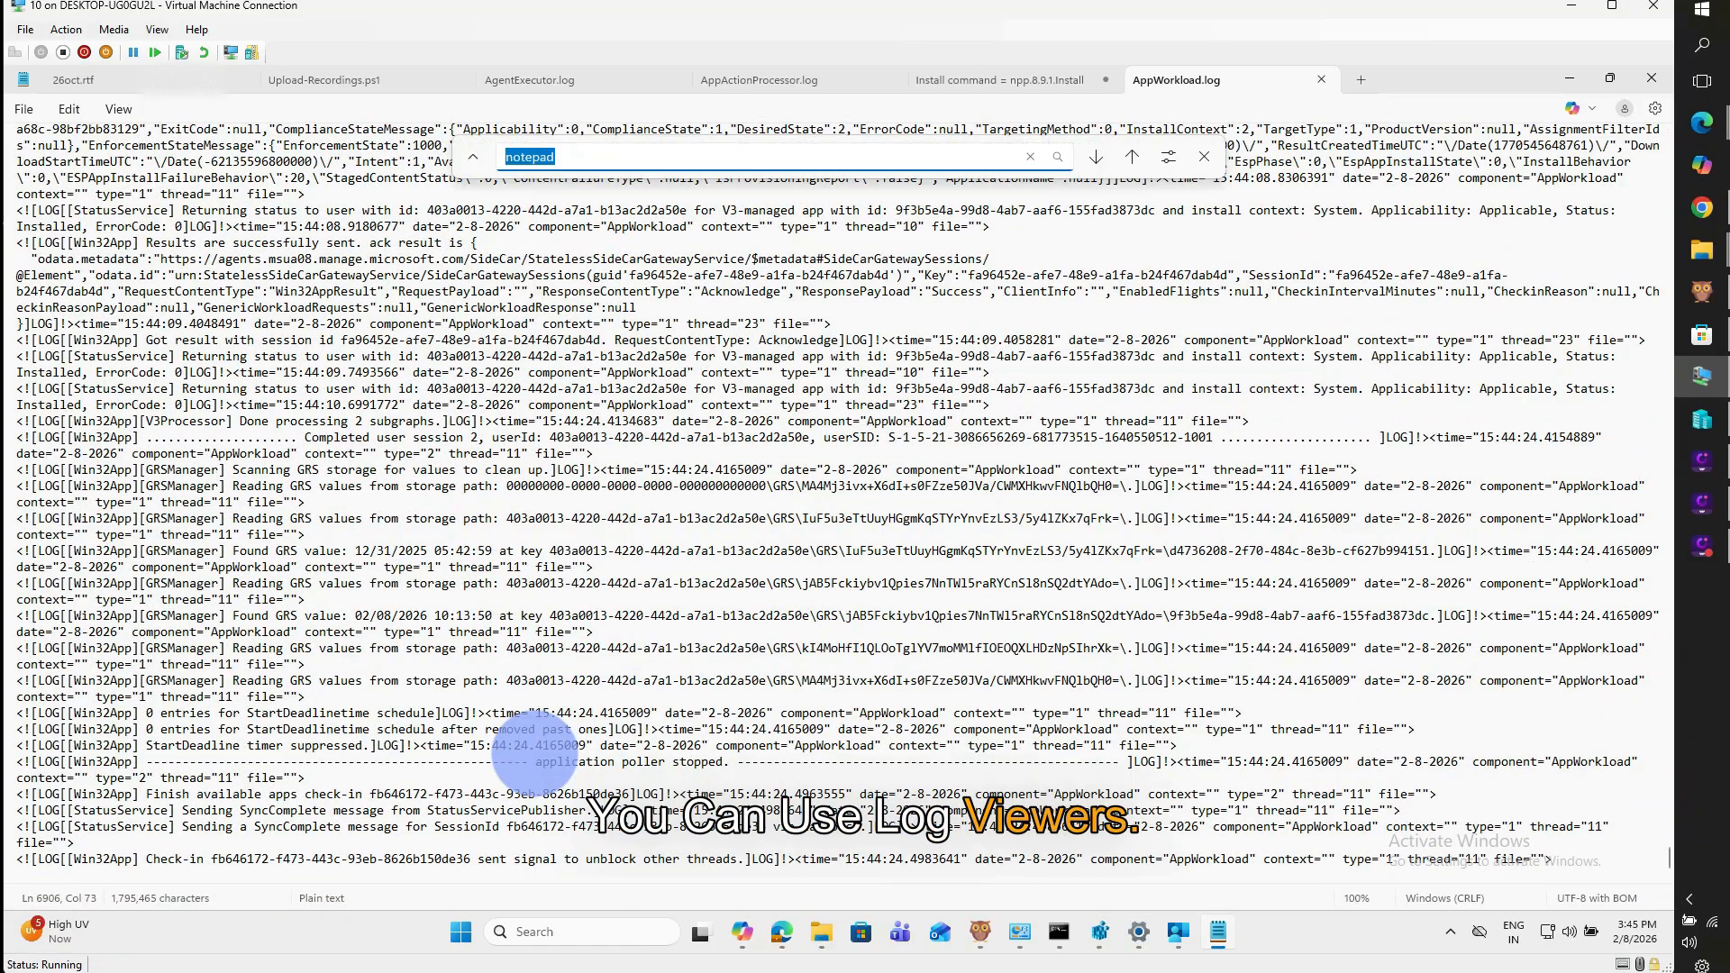
text(notepad)
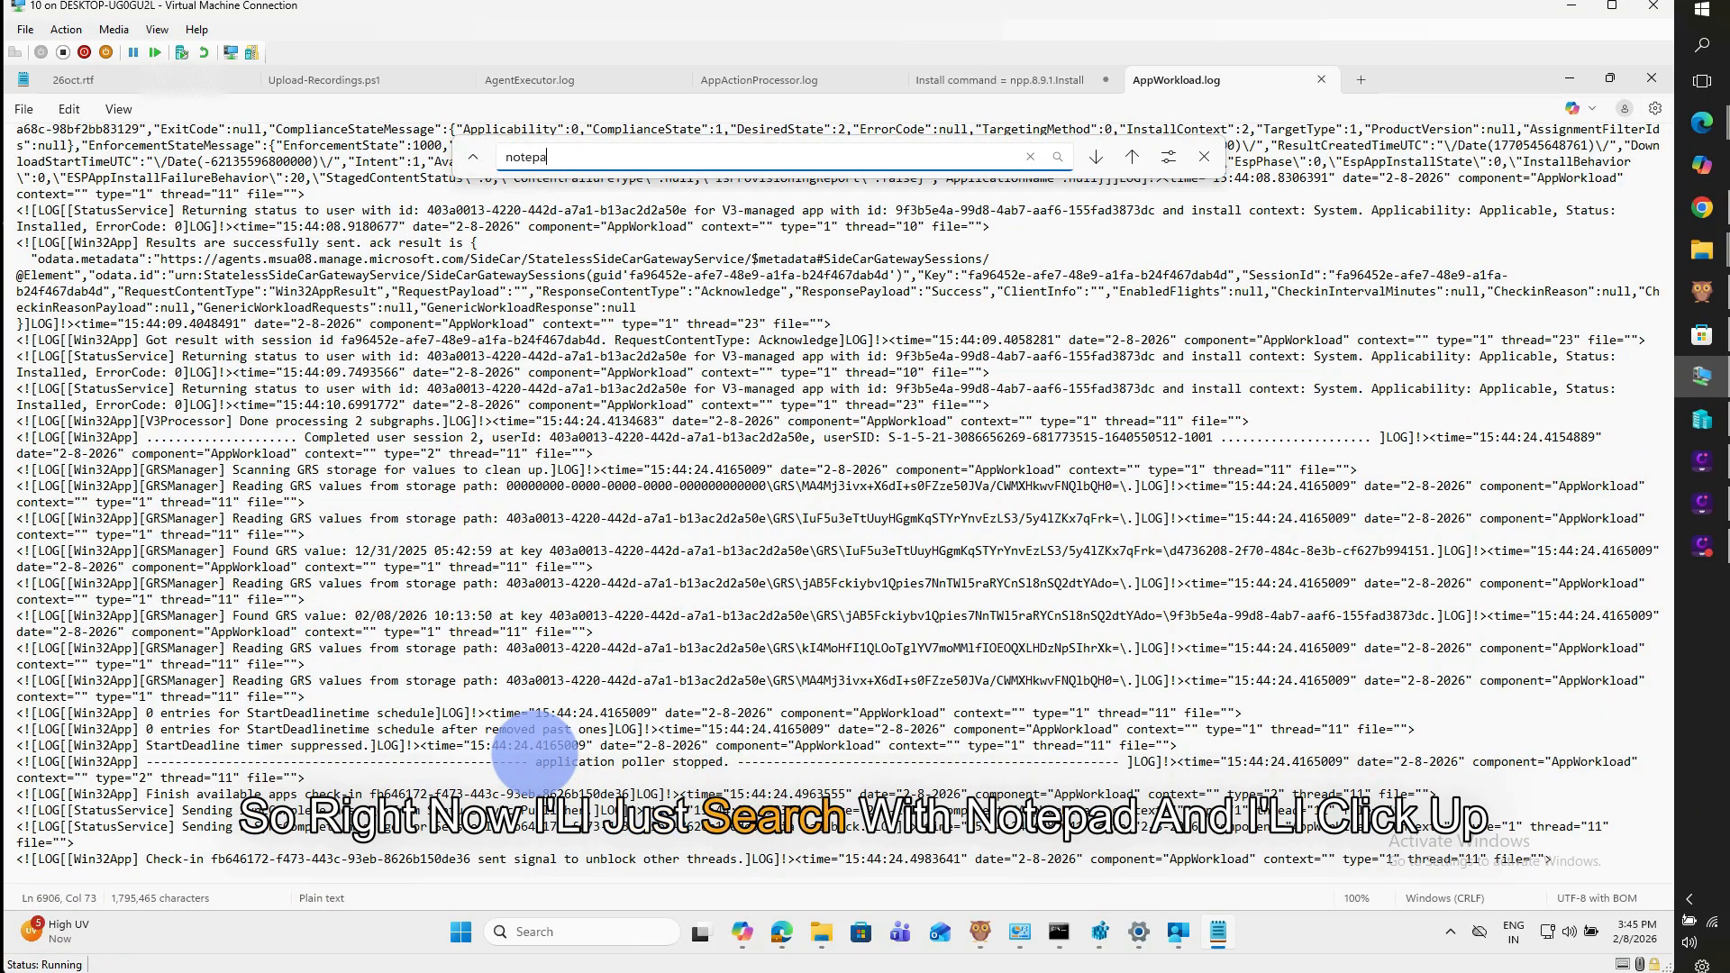
click(1132, 156)
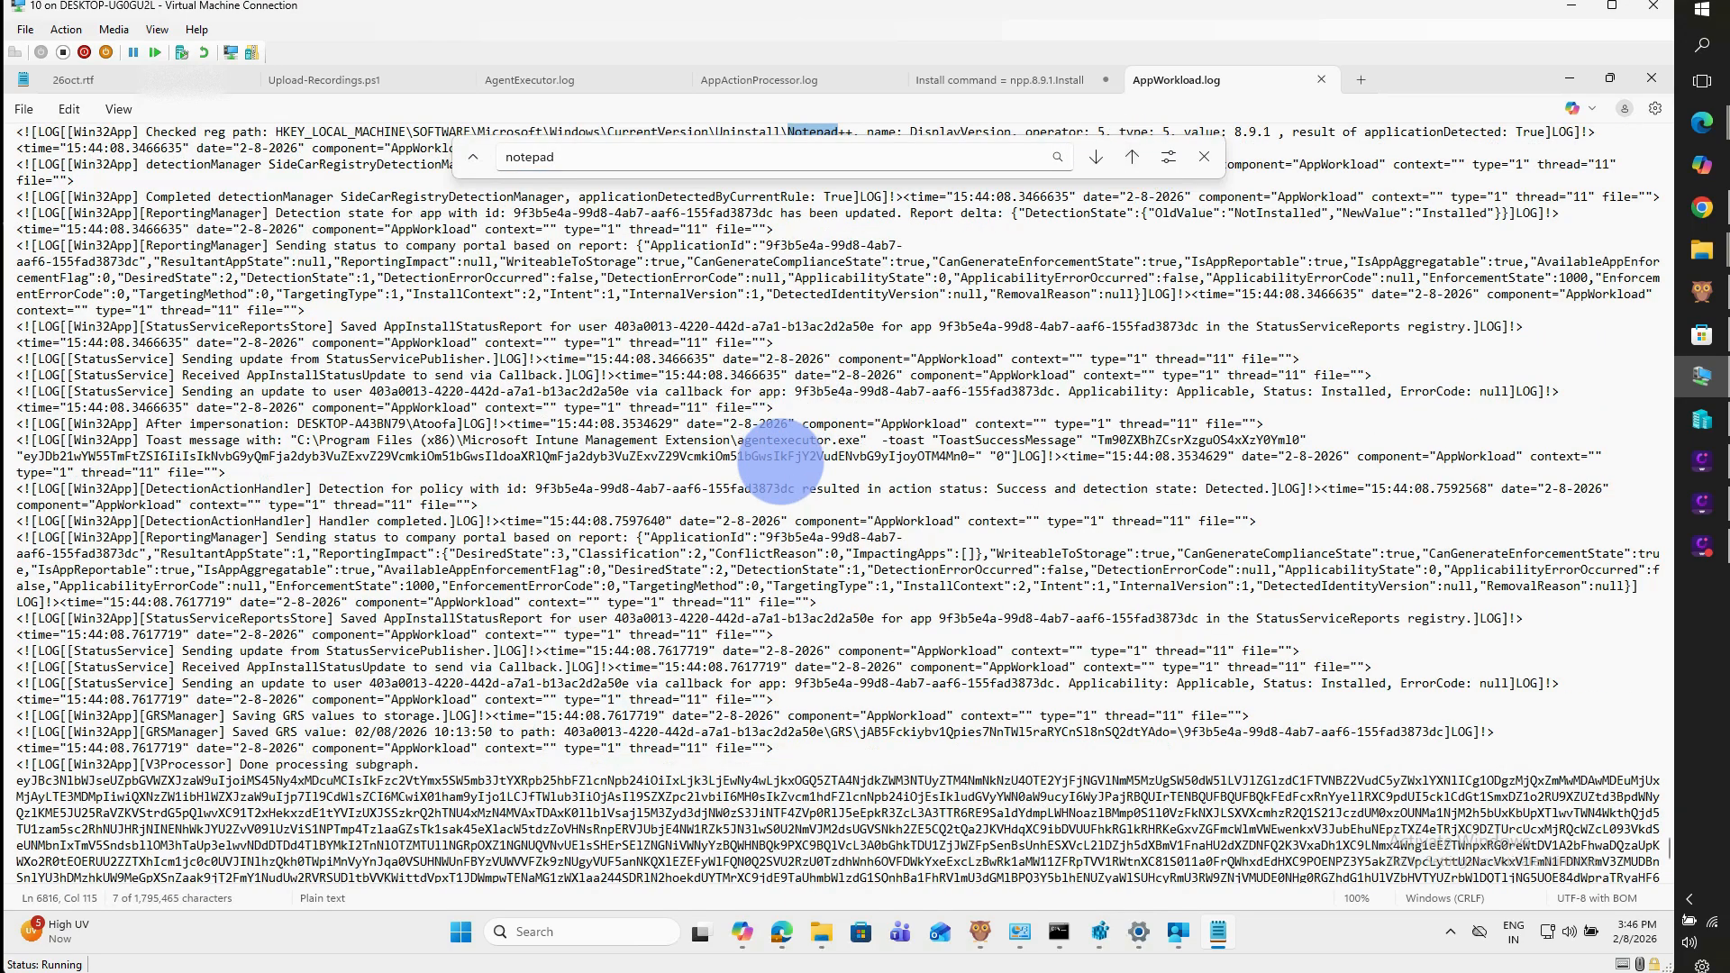
scroll(781, 461, up, 5)
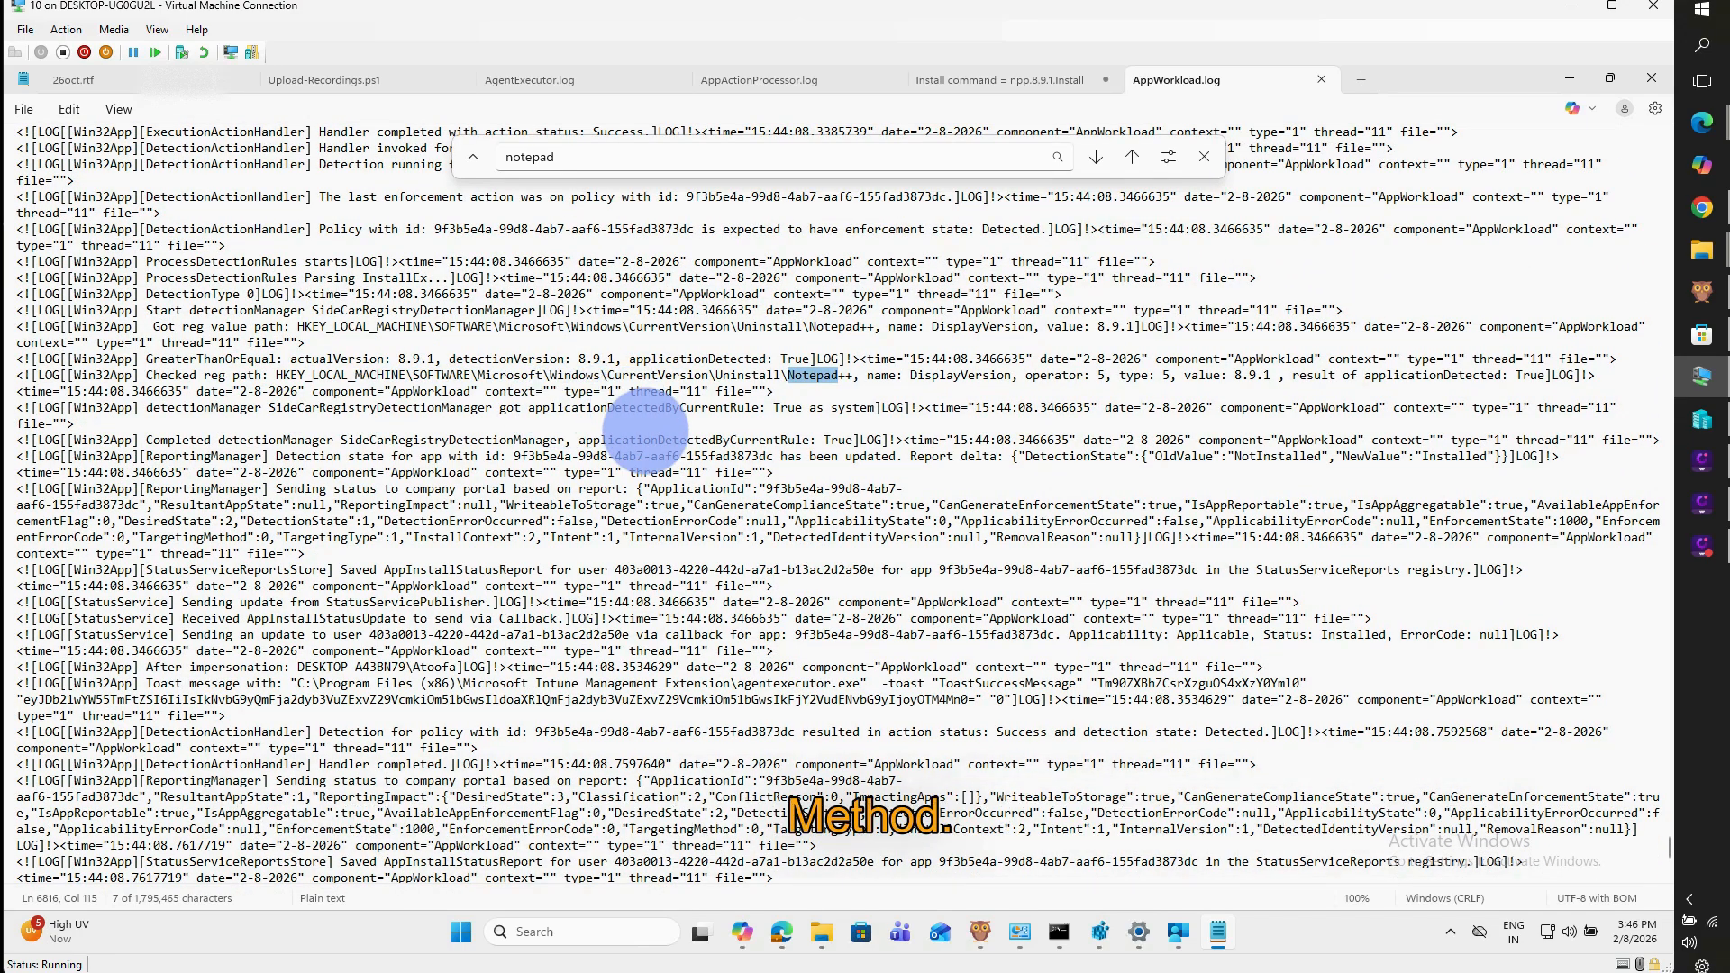
click(1095, 159)
click(1096, 164)
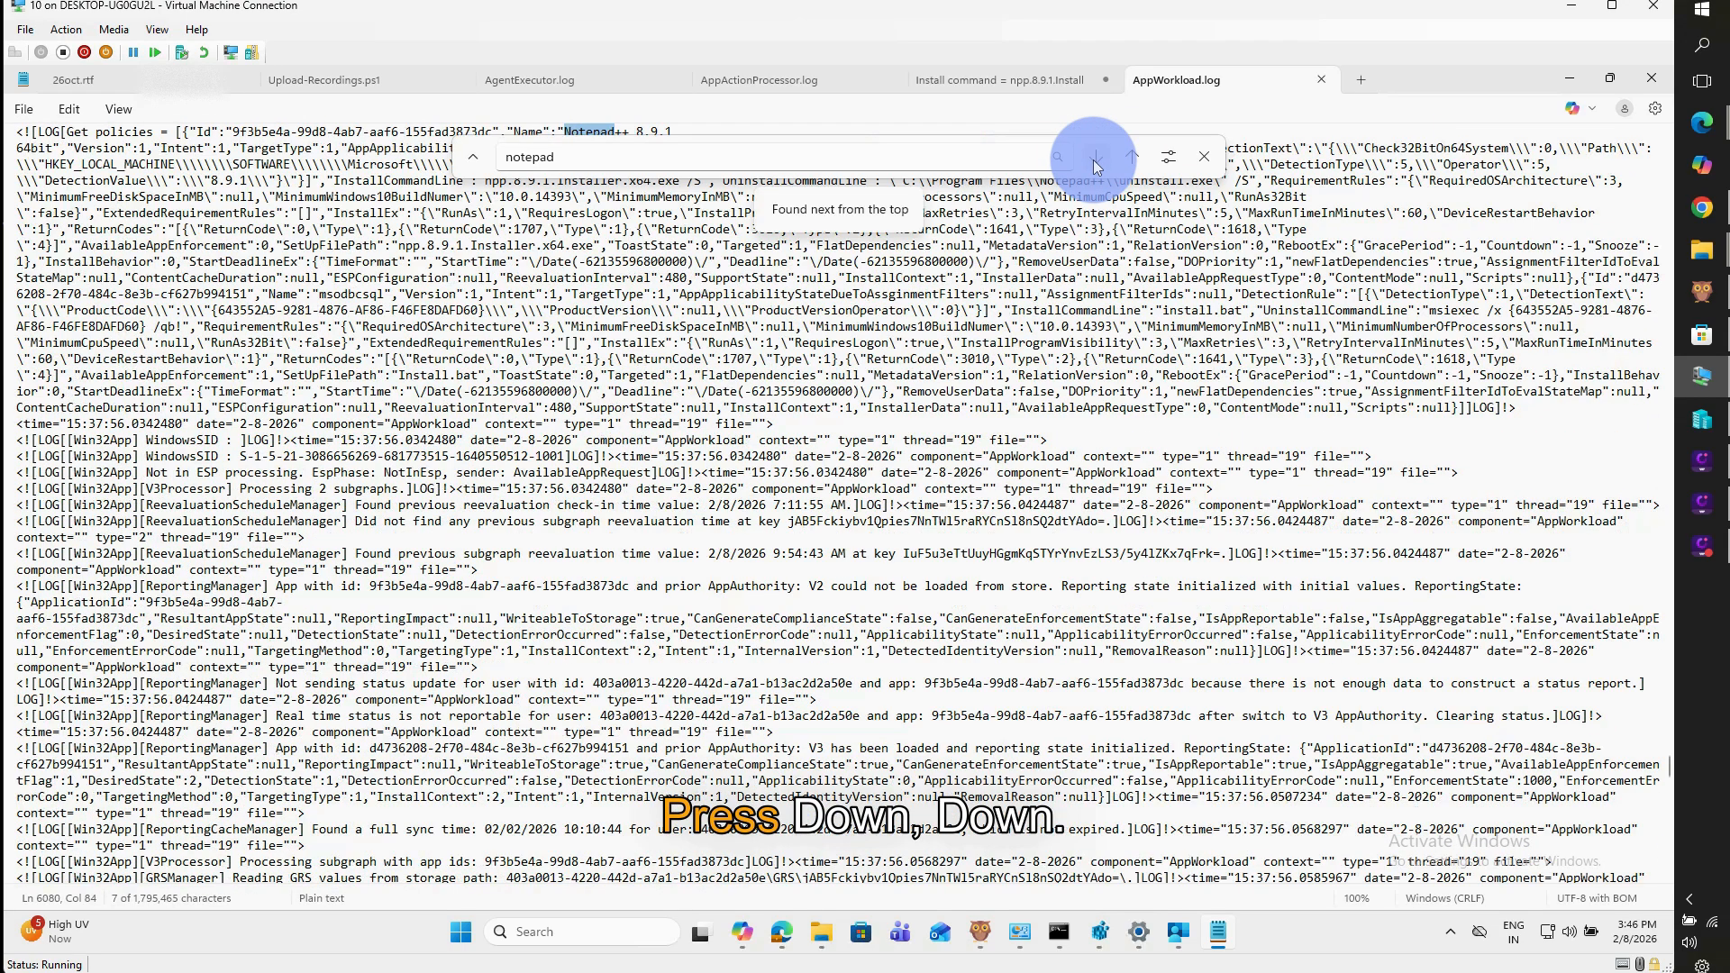
Search AppWorkload.log forward for notepad and examine the app's registry detection check, content request and download entries
click(1097, 164)
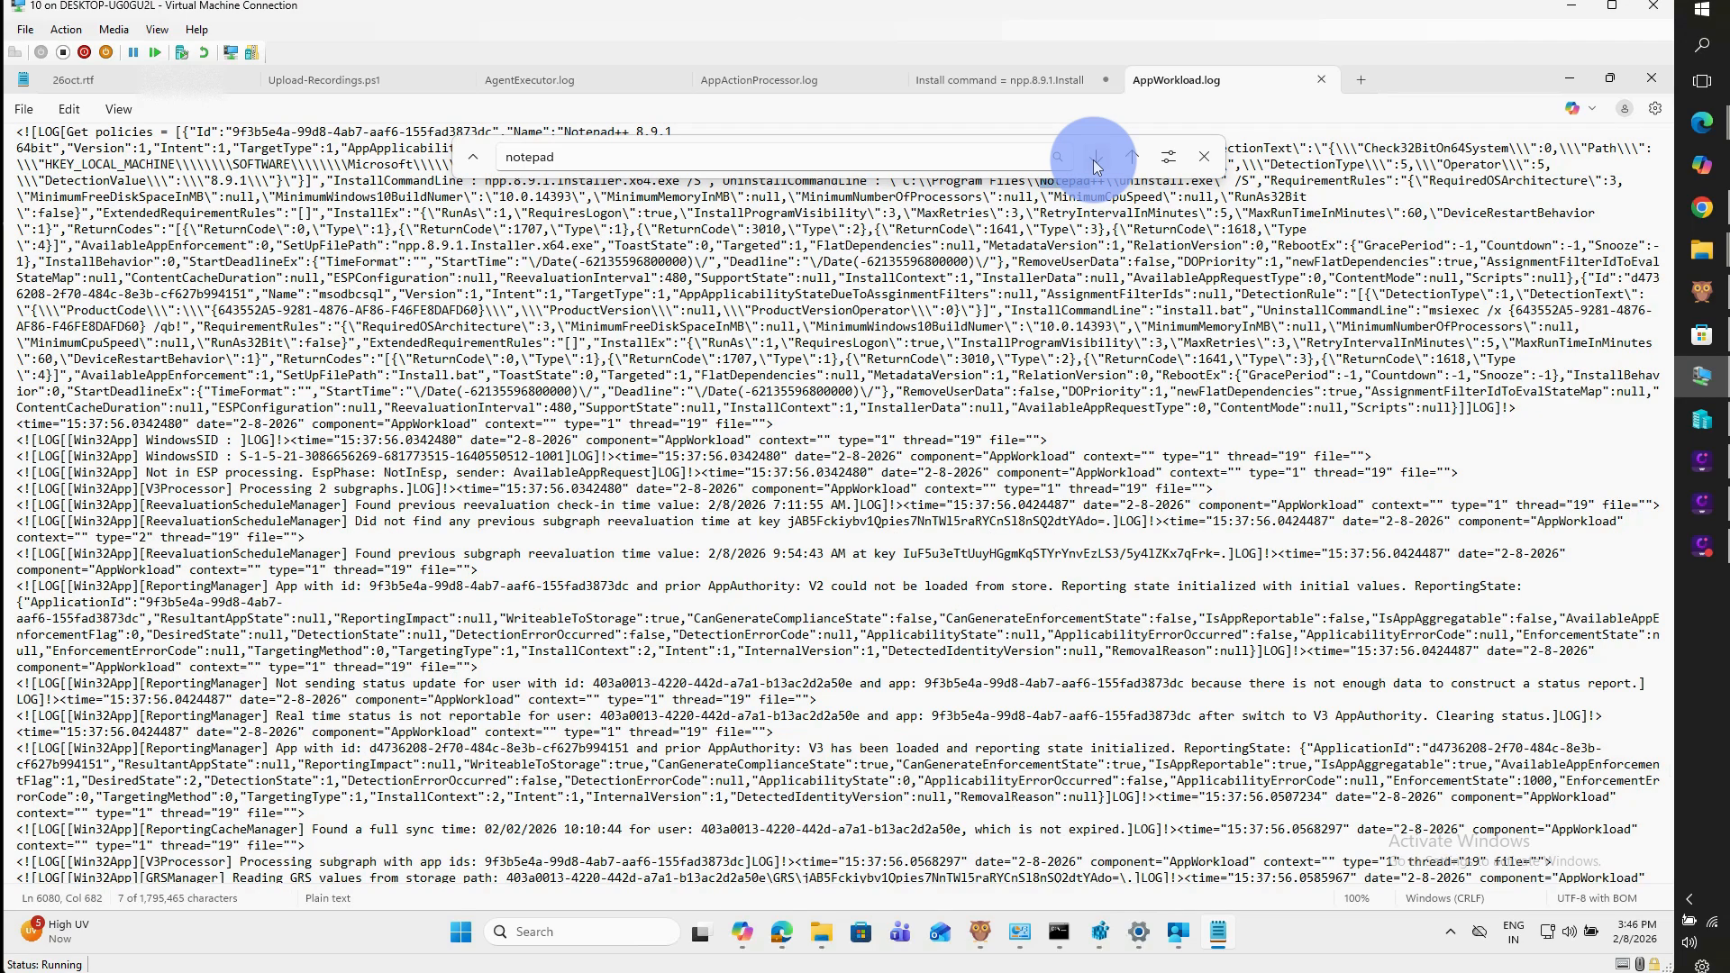
click(1097, 160)
scroll(790, 592, down, 3)
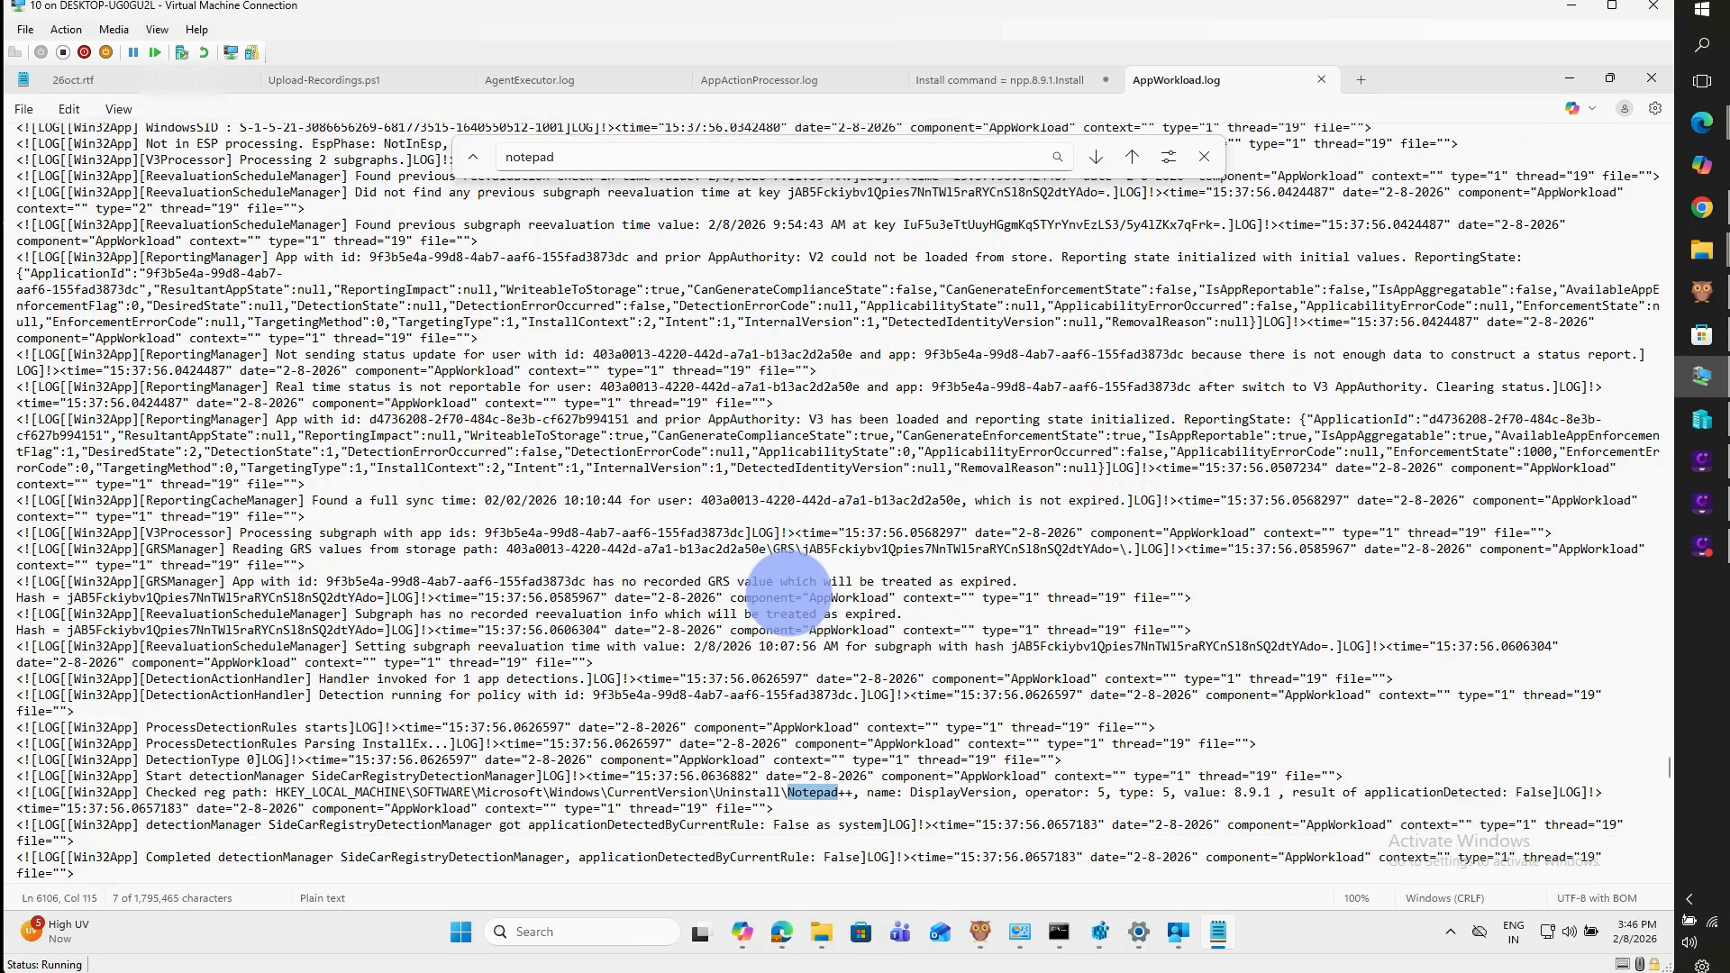
click(1099, 156)
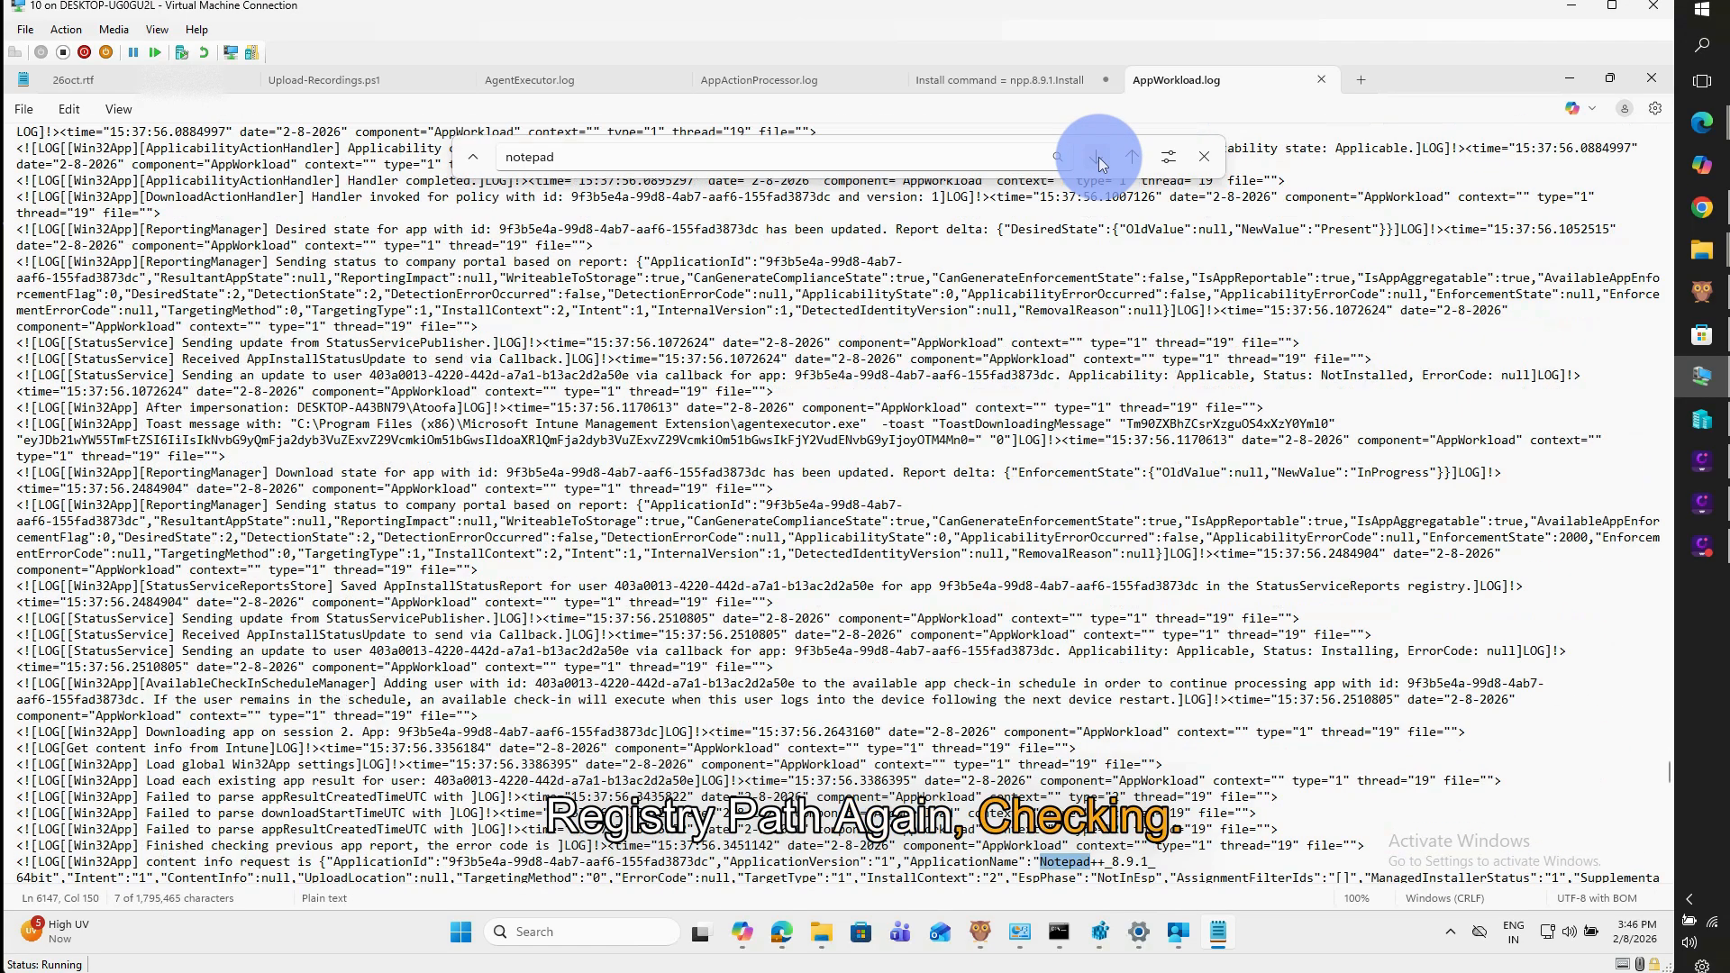
scroll(823, 680, down, 3)
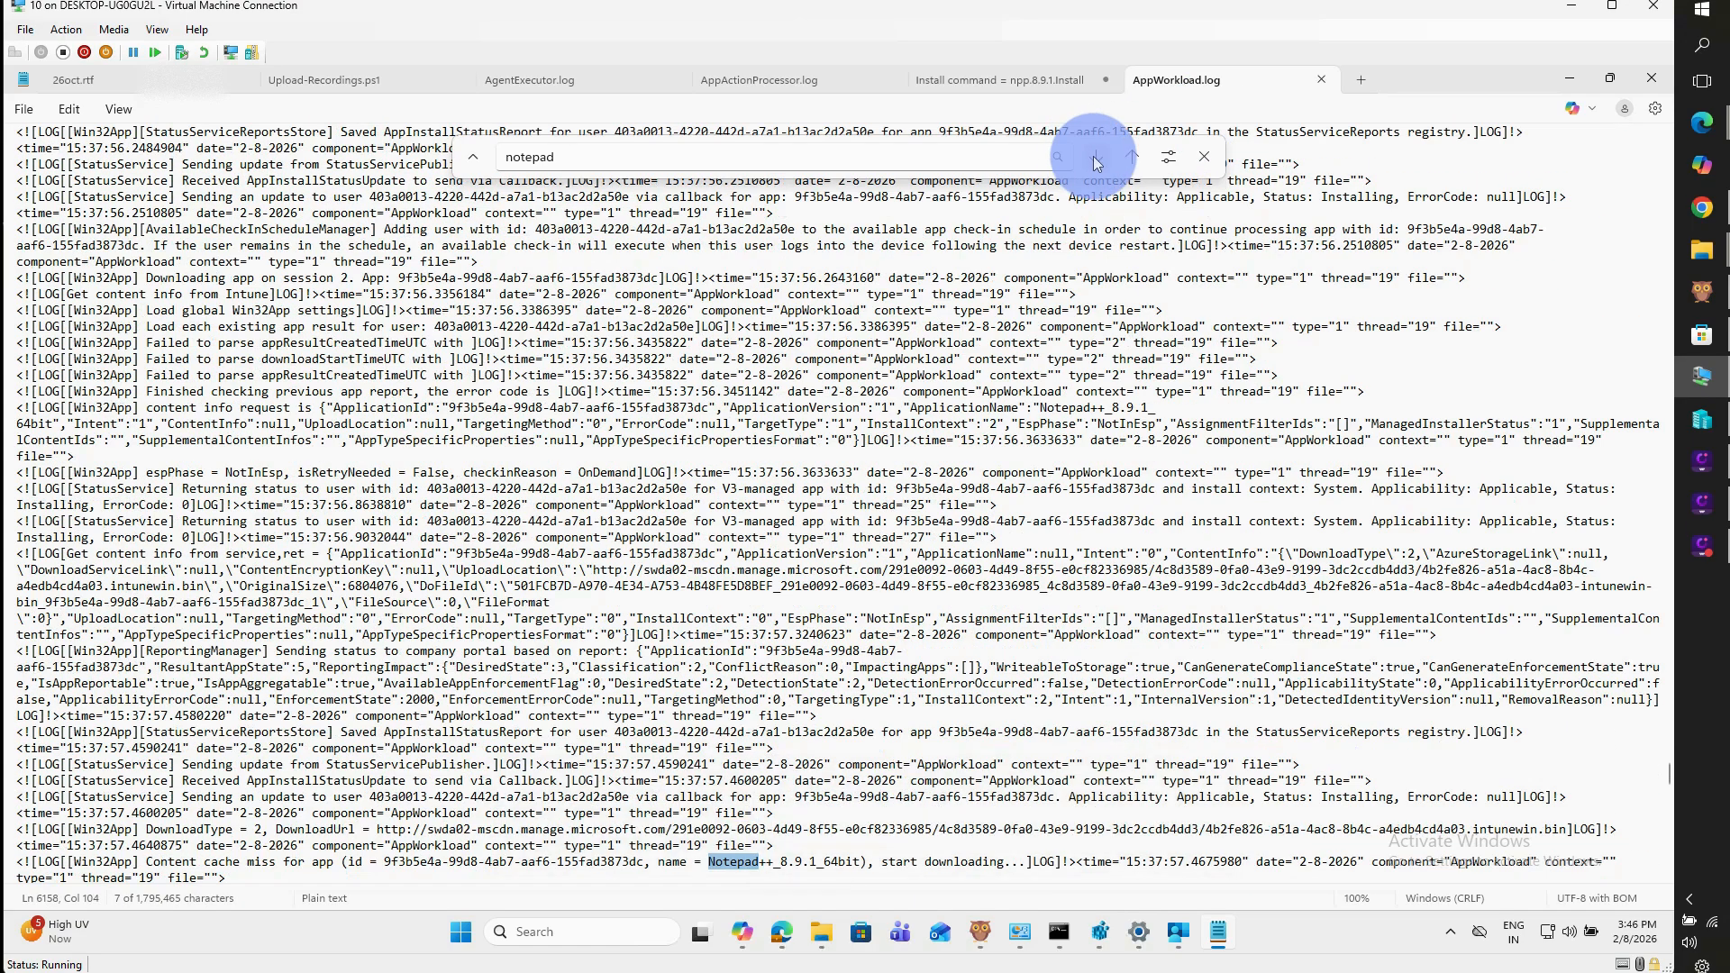
scroll(953, 451, down, 4)
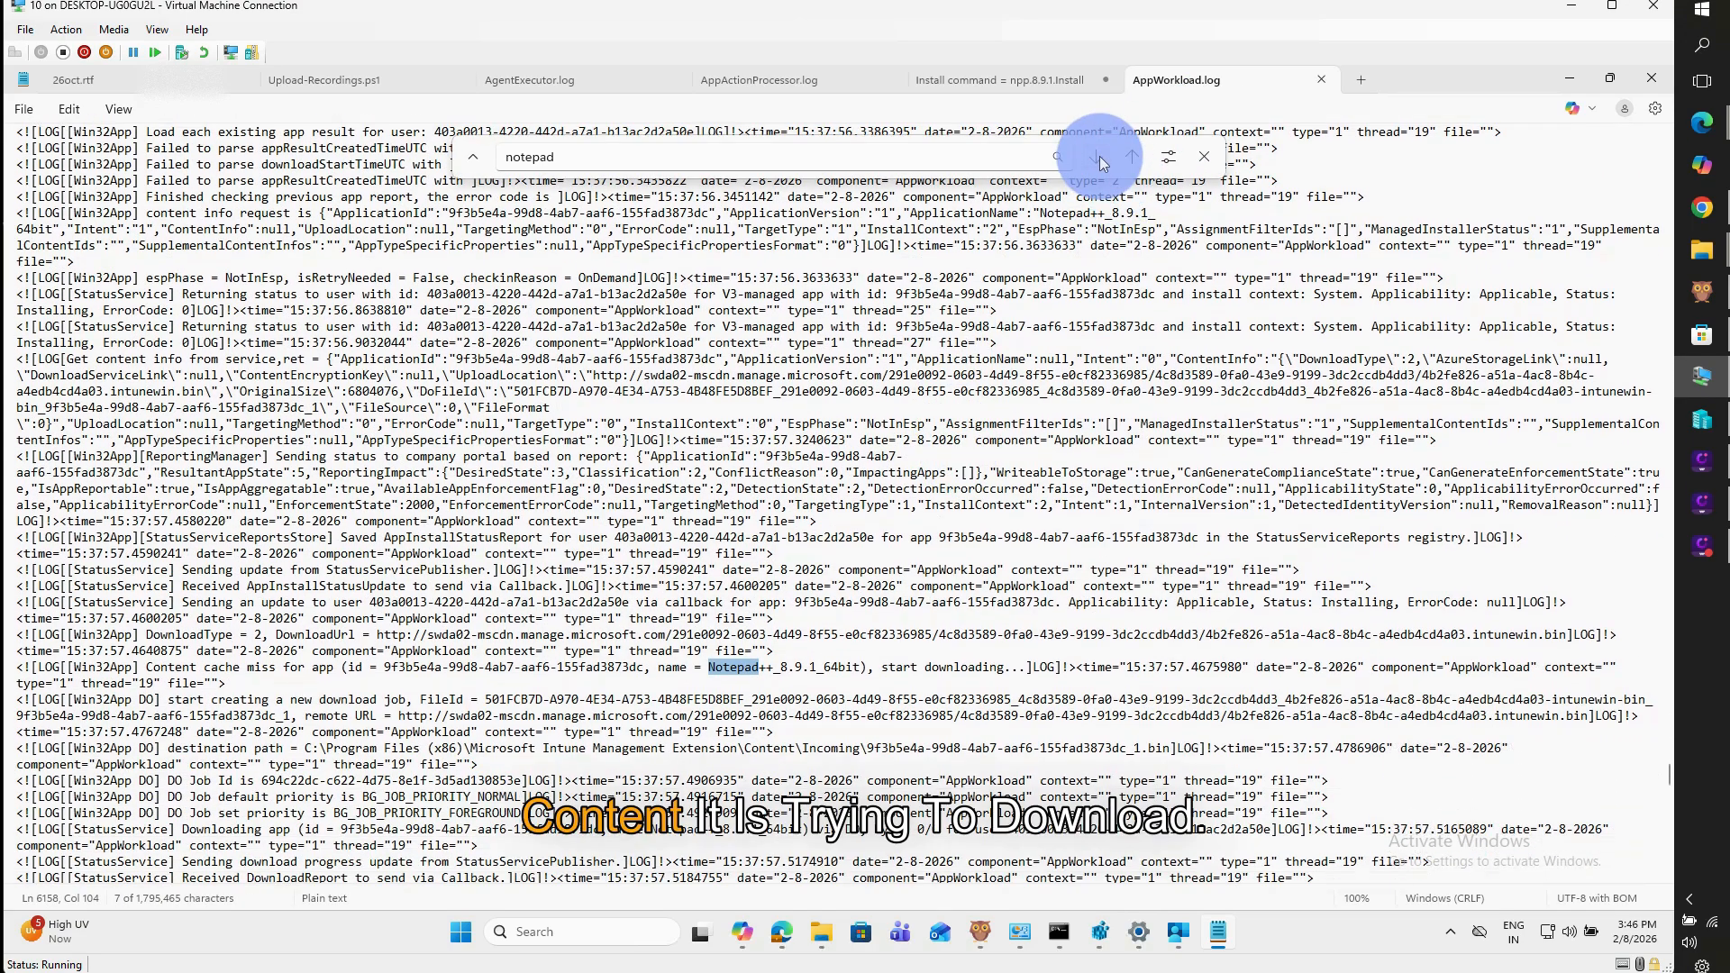
scroll(618, 676, down, 5)
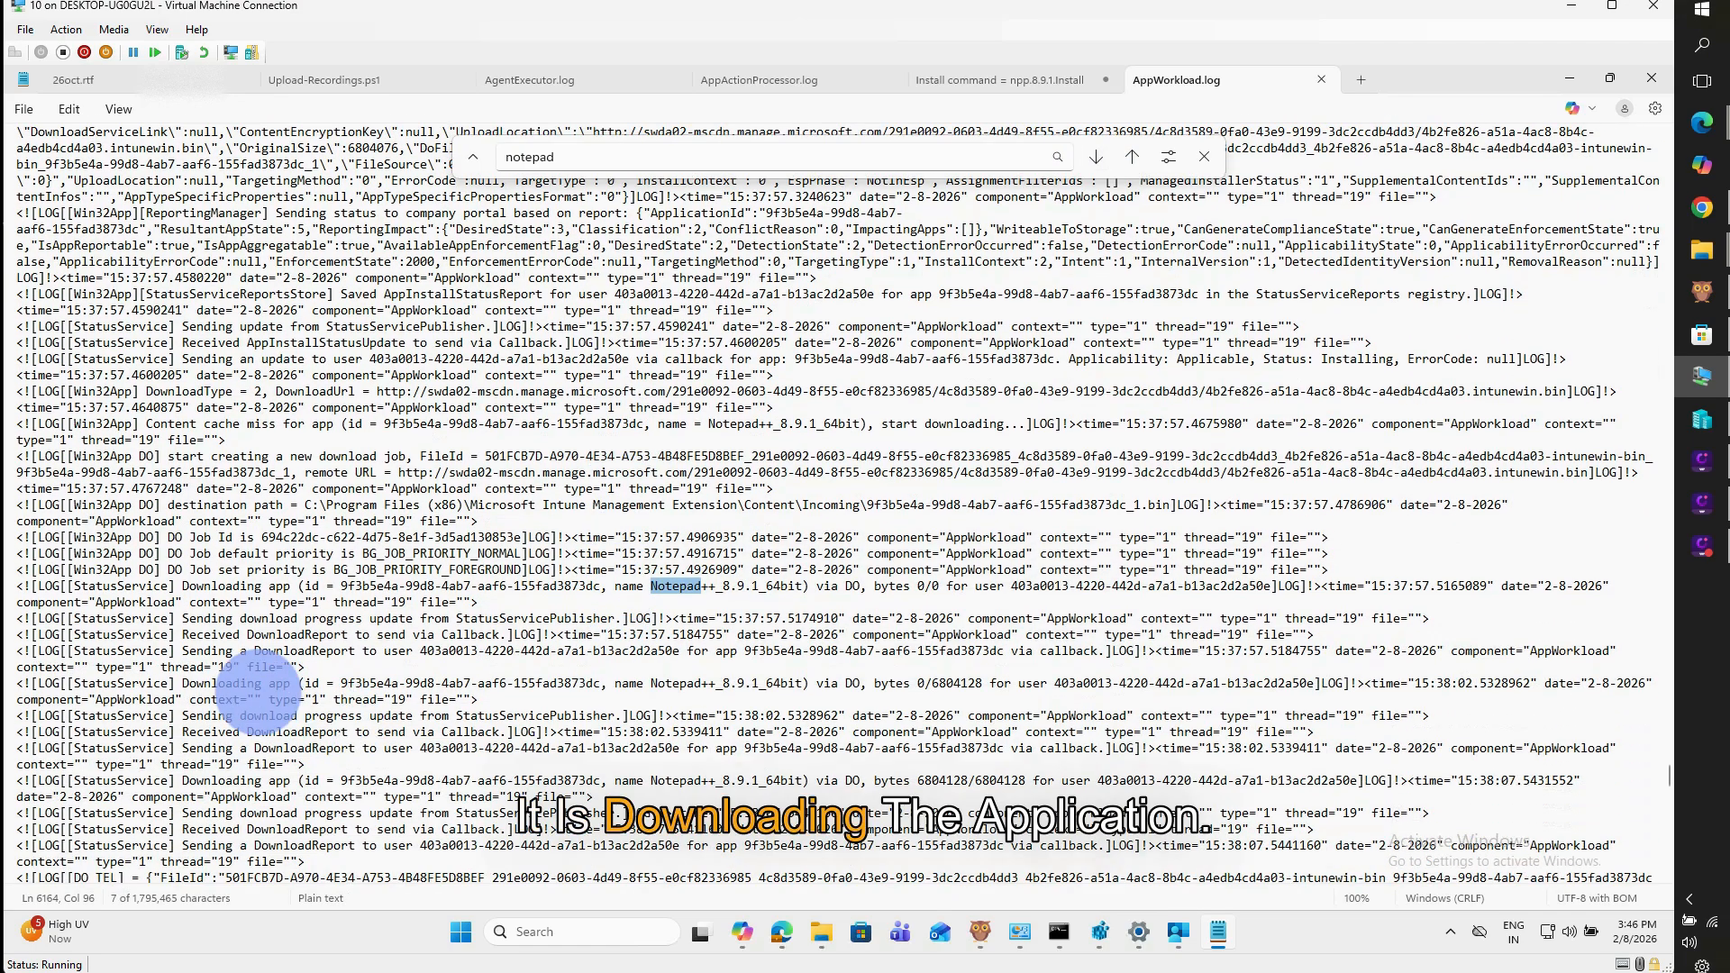
Continue through the notepad matches to examine the post-download detection check, installer execution and post-install registry detection entries
click(1100, 159)
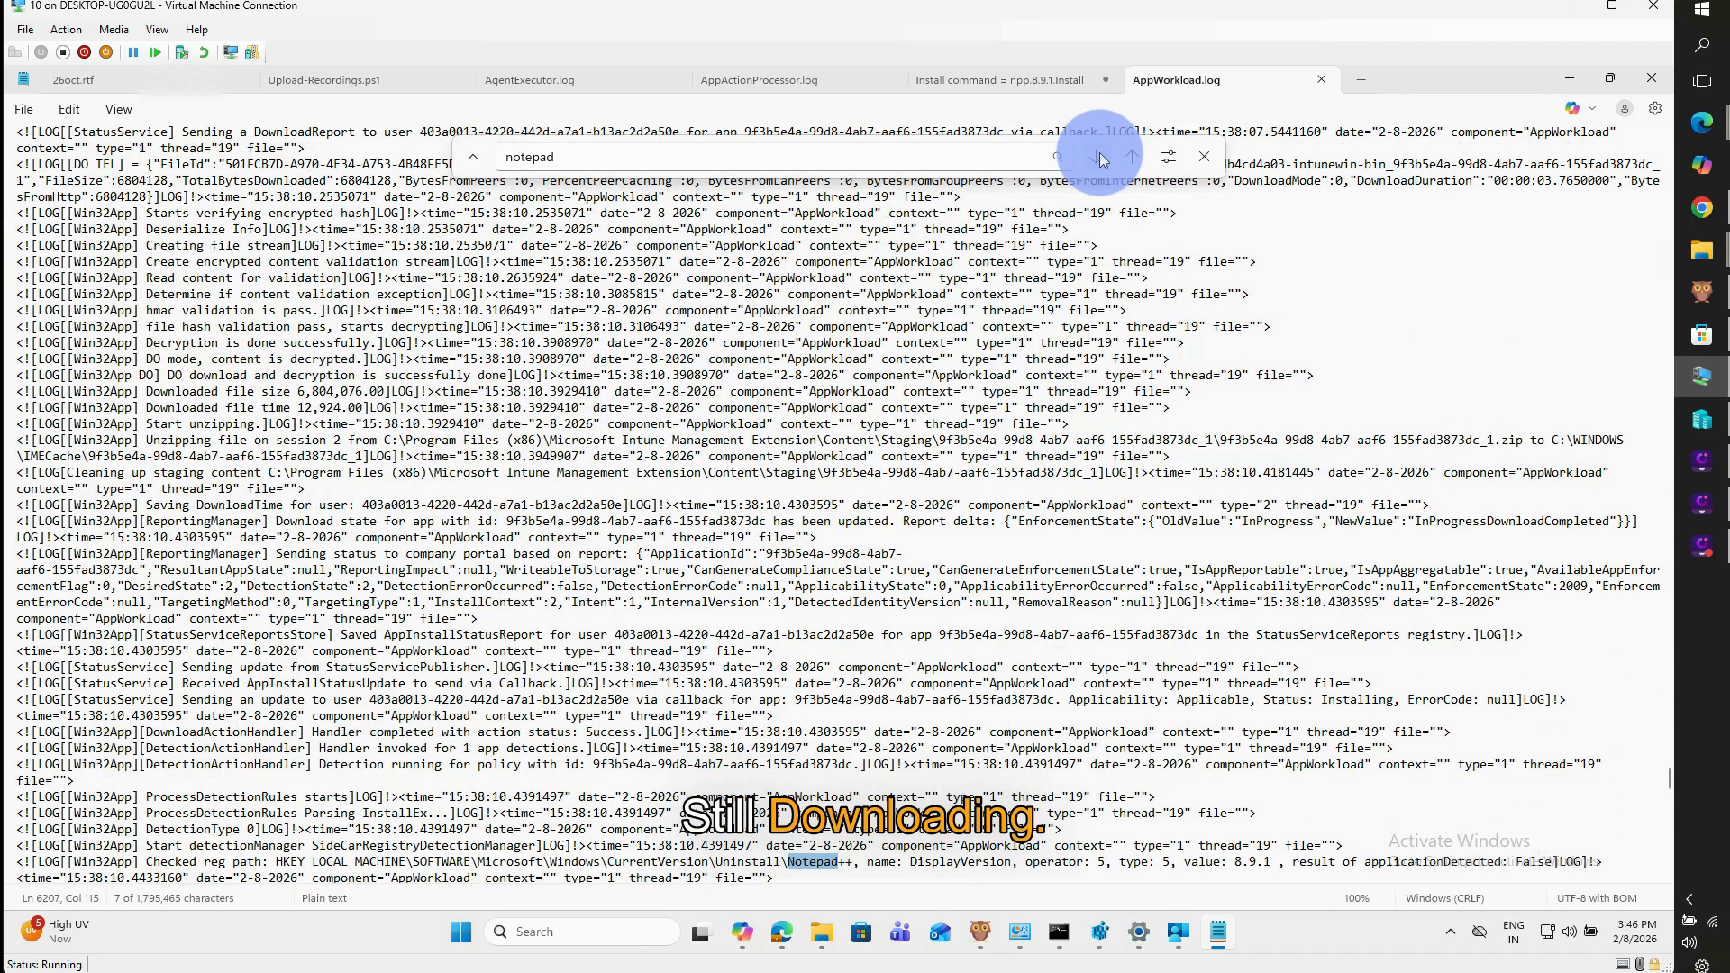
click(1100, 159)
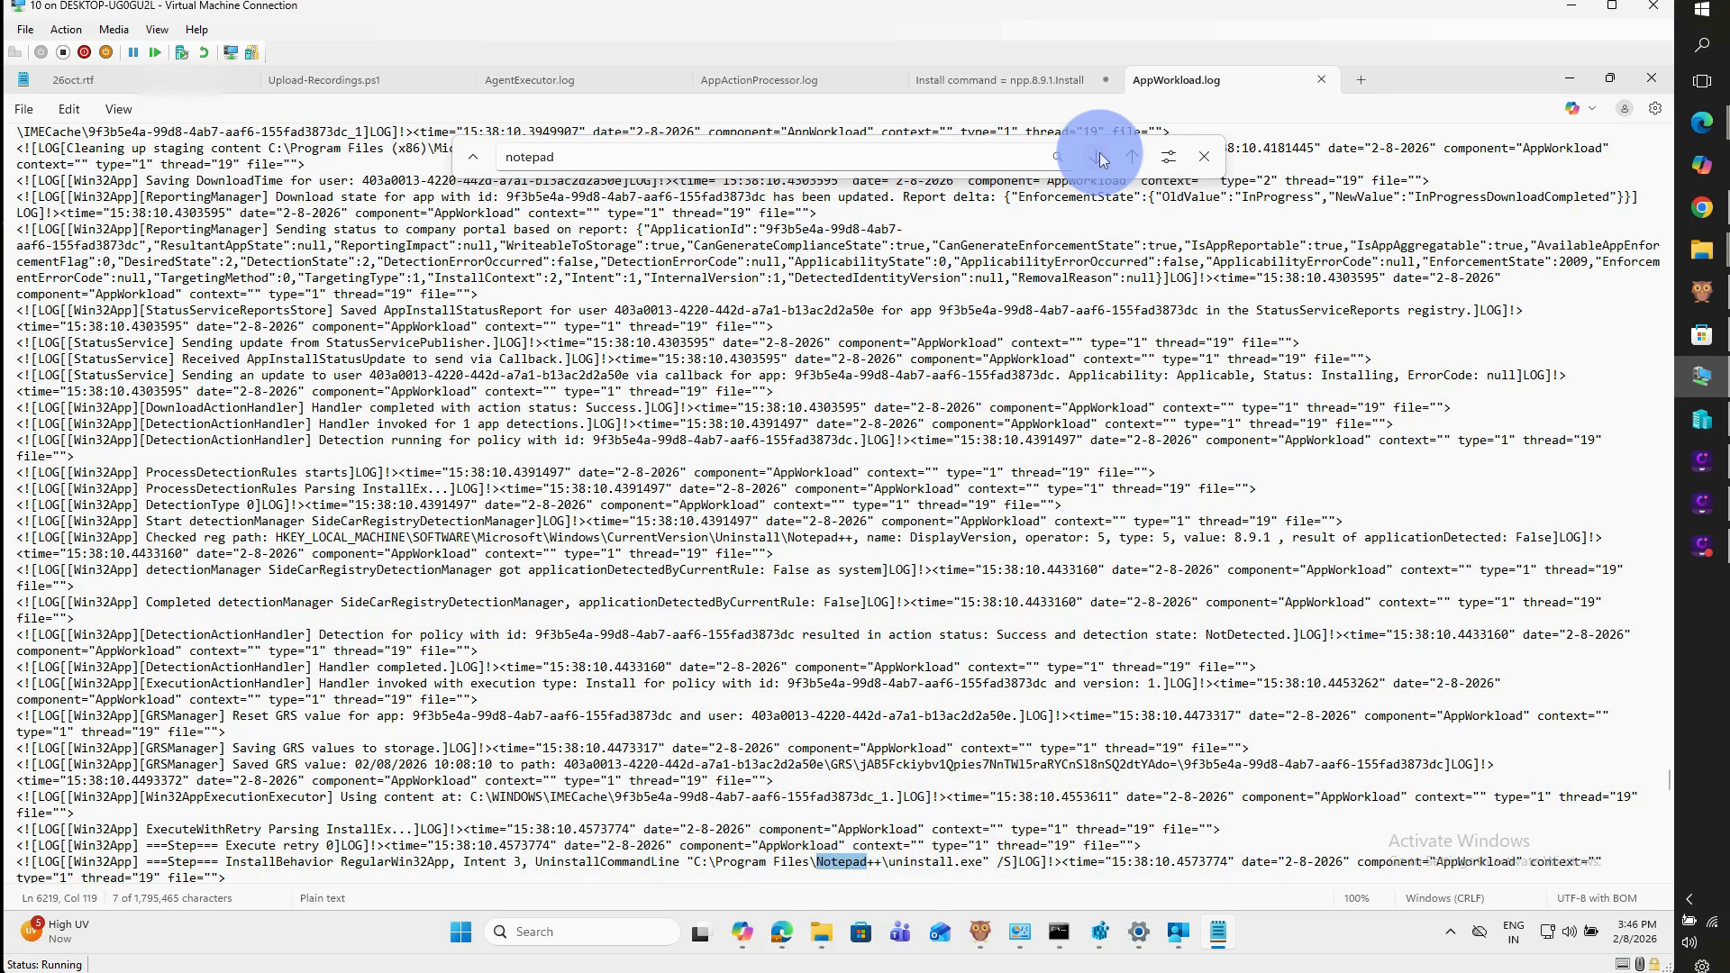
scroll(841, 552, down, 3)
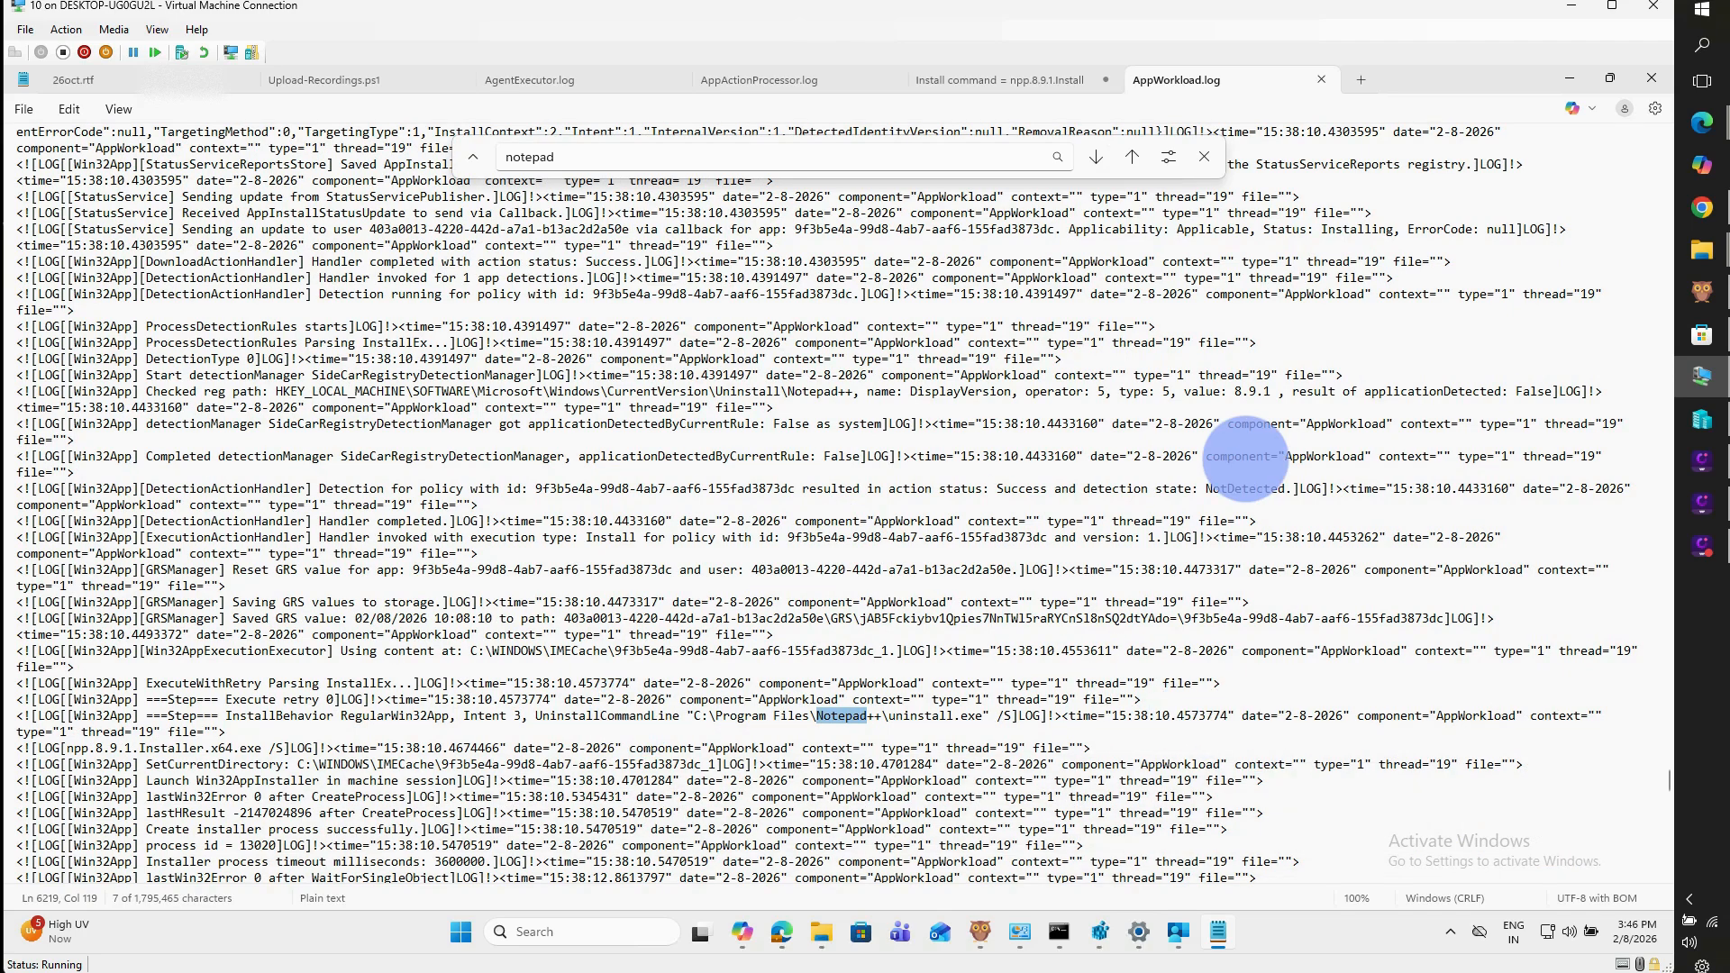
click(1096, 157)
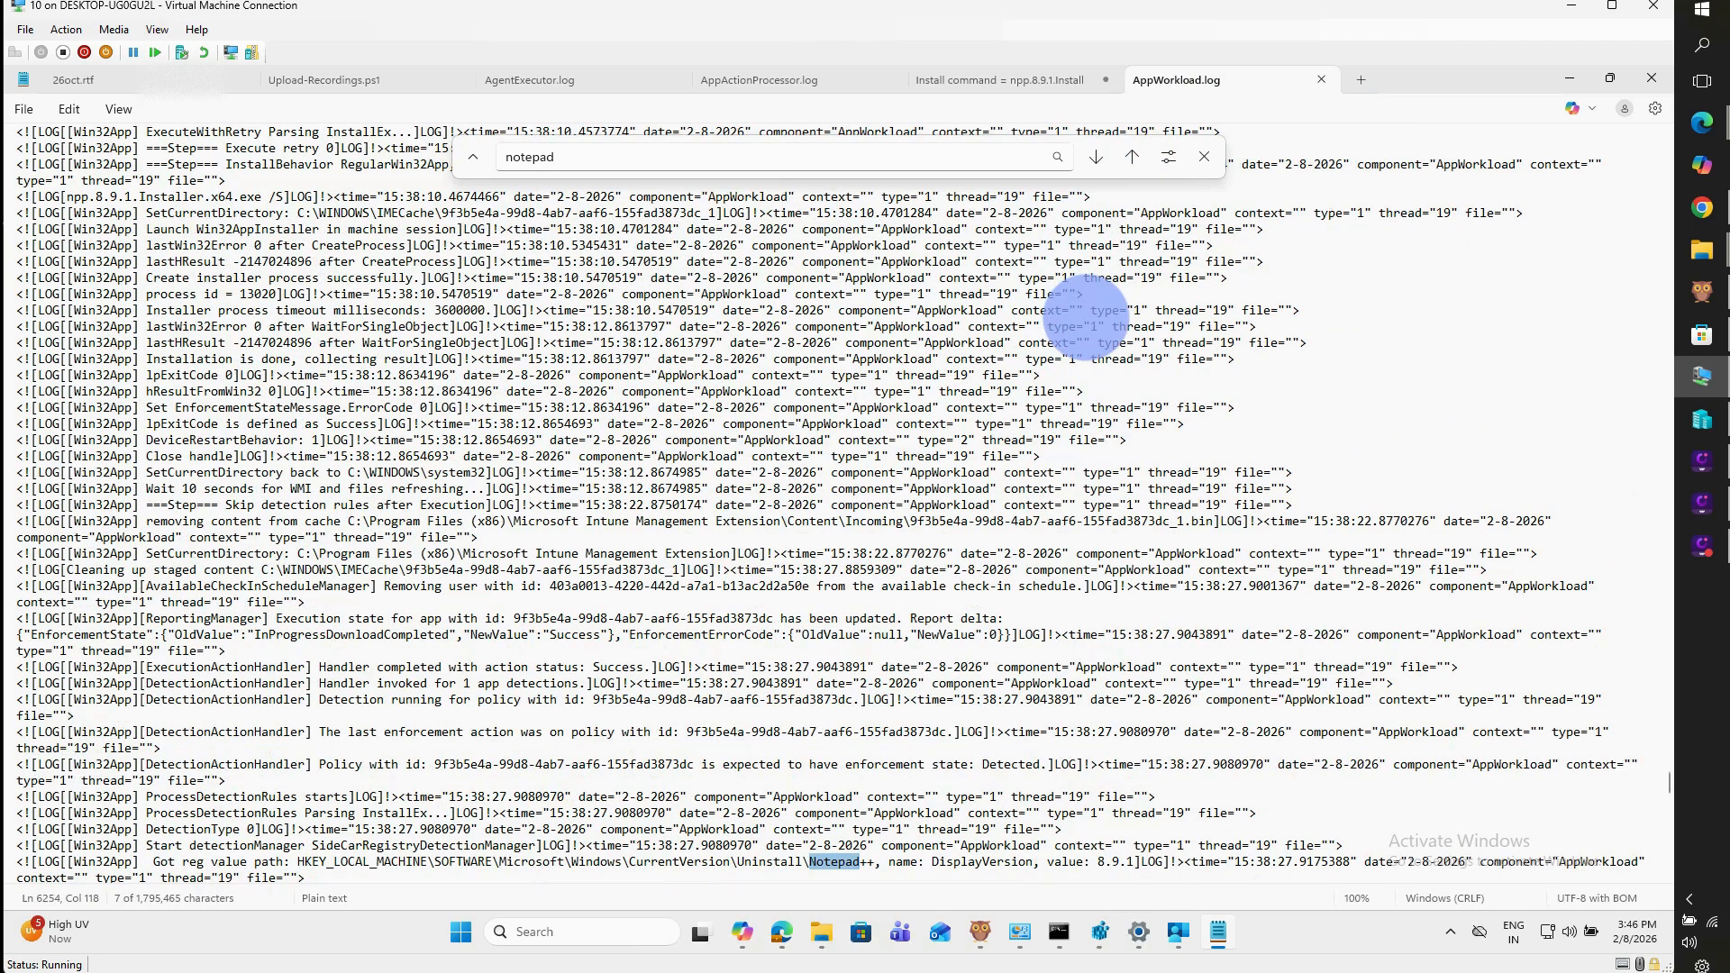
Go on to the following notepad matches and examine the Get policies entries and the reevaluation and reporting lines after them
click(1098, 161)
click(1098, 159)
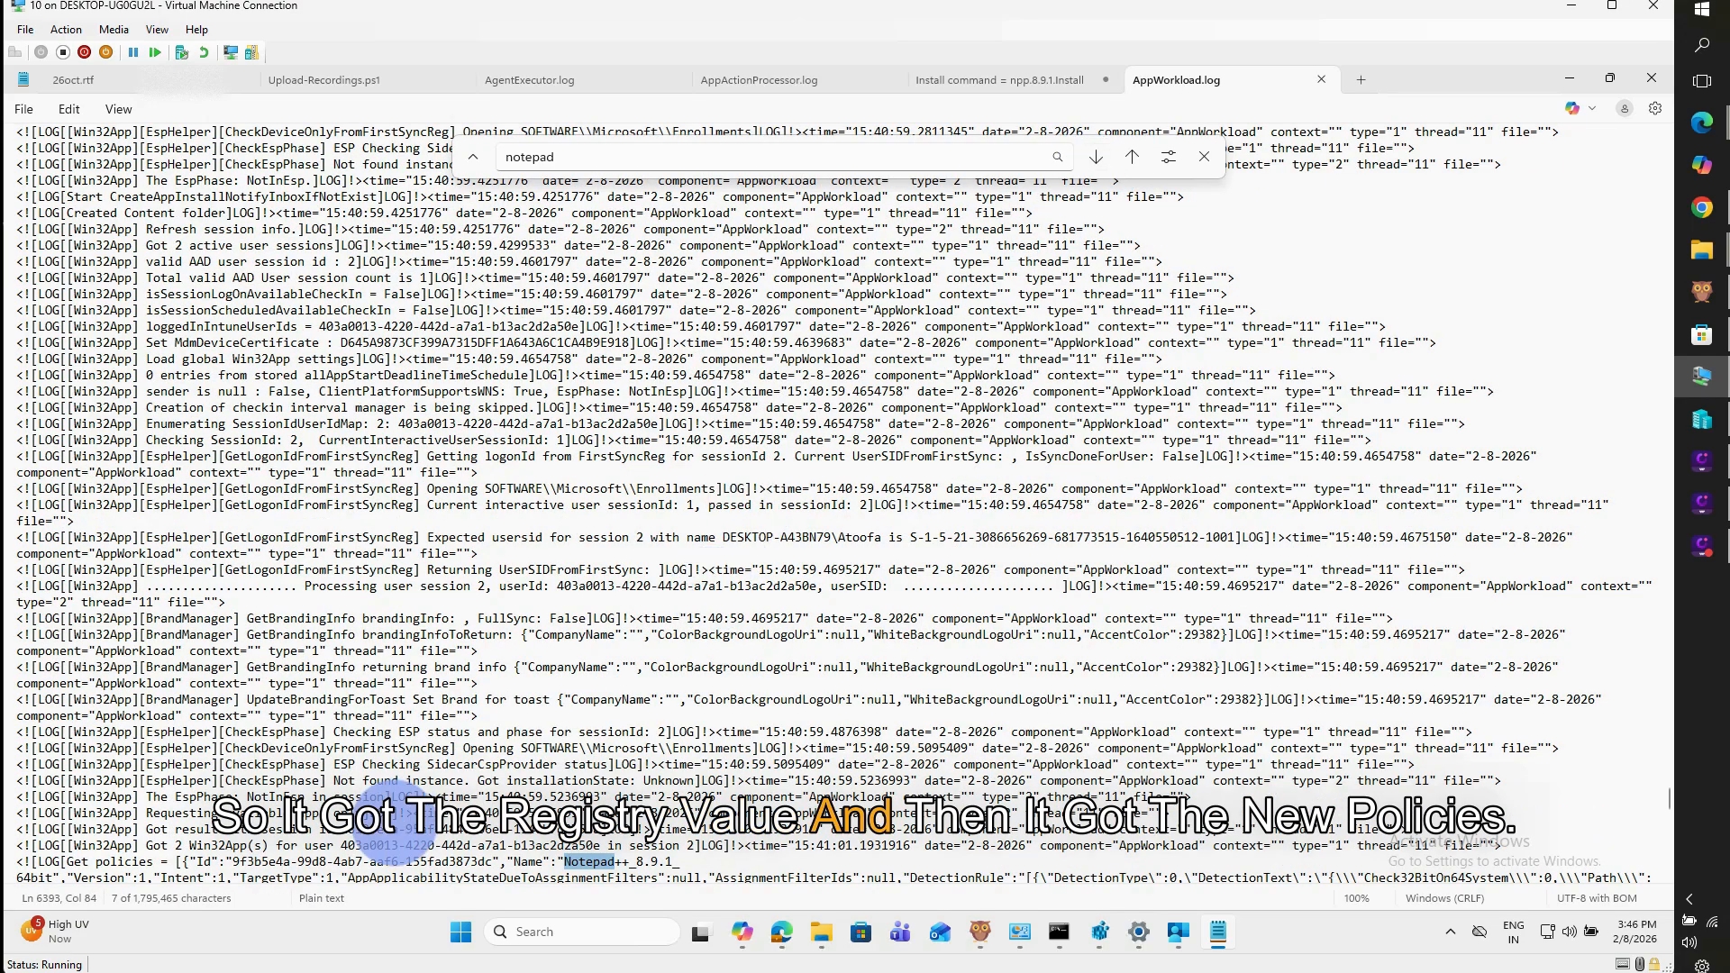
scroll(1038, 854, down, 1)
scroll(1039, 854, down, 2)
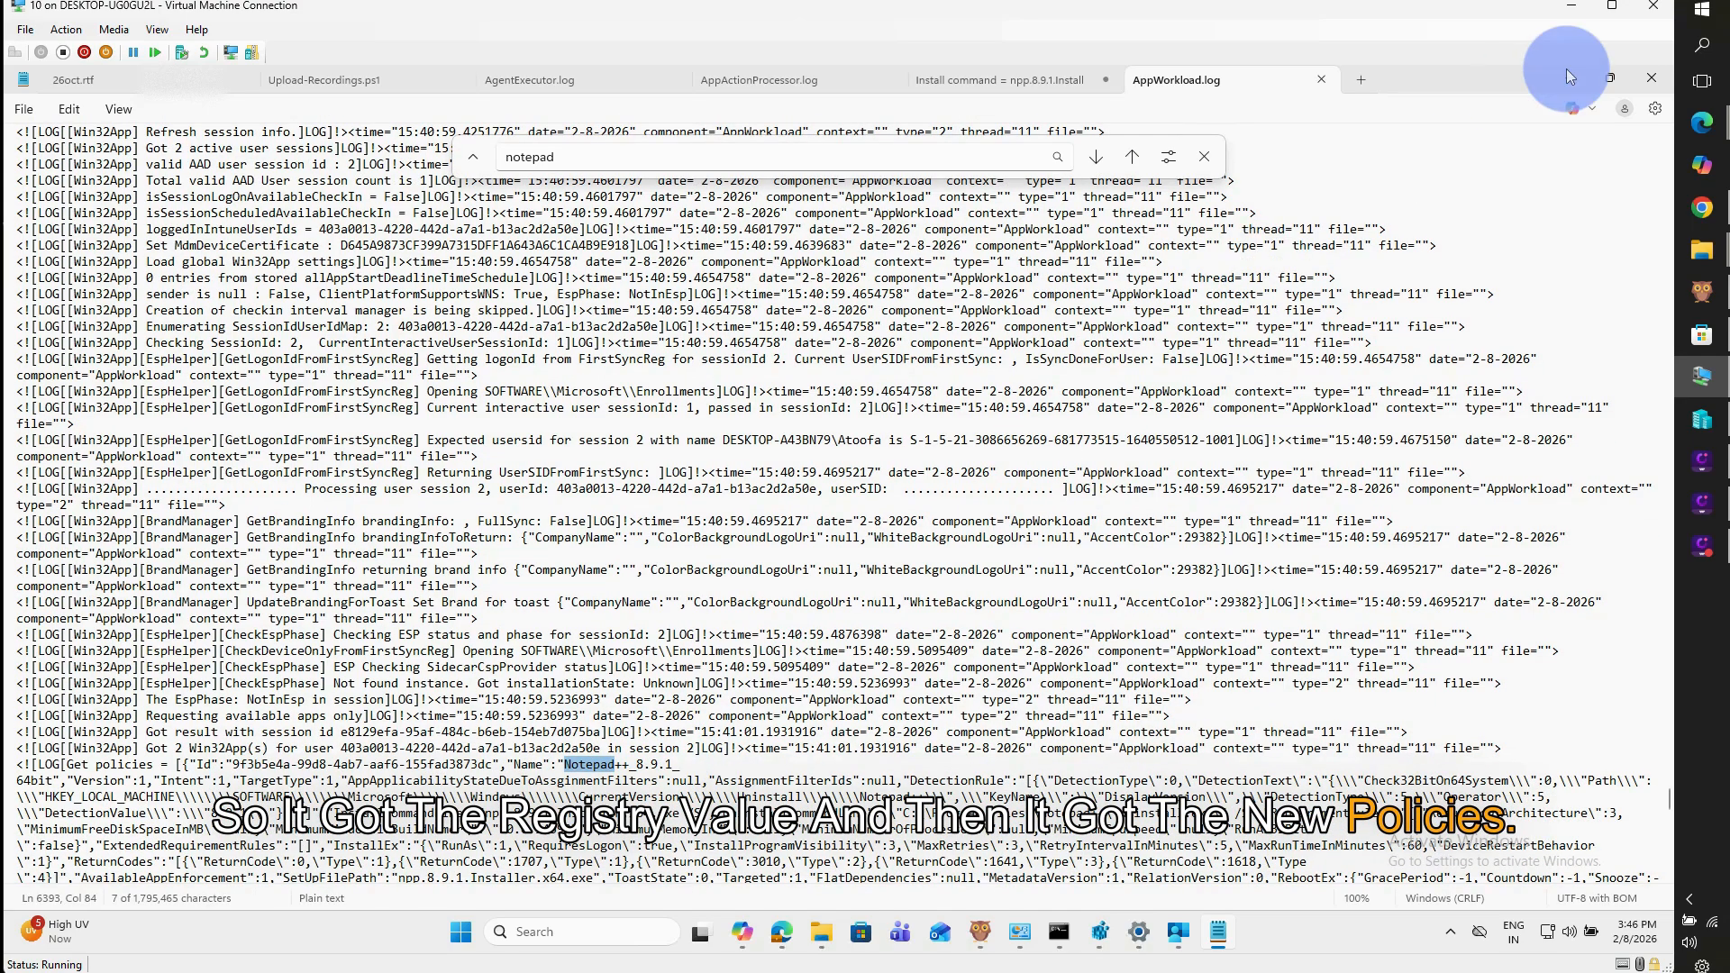
click(1095, 156)
click(1095, 156)
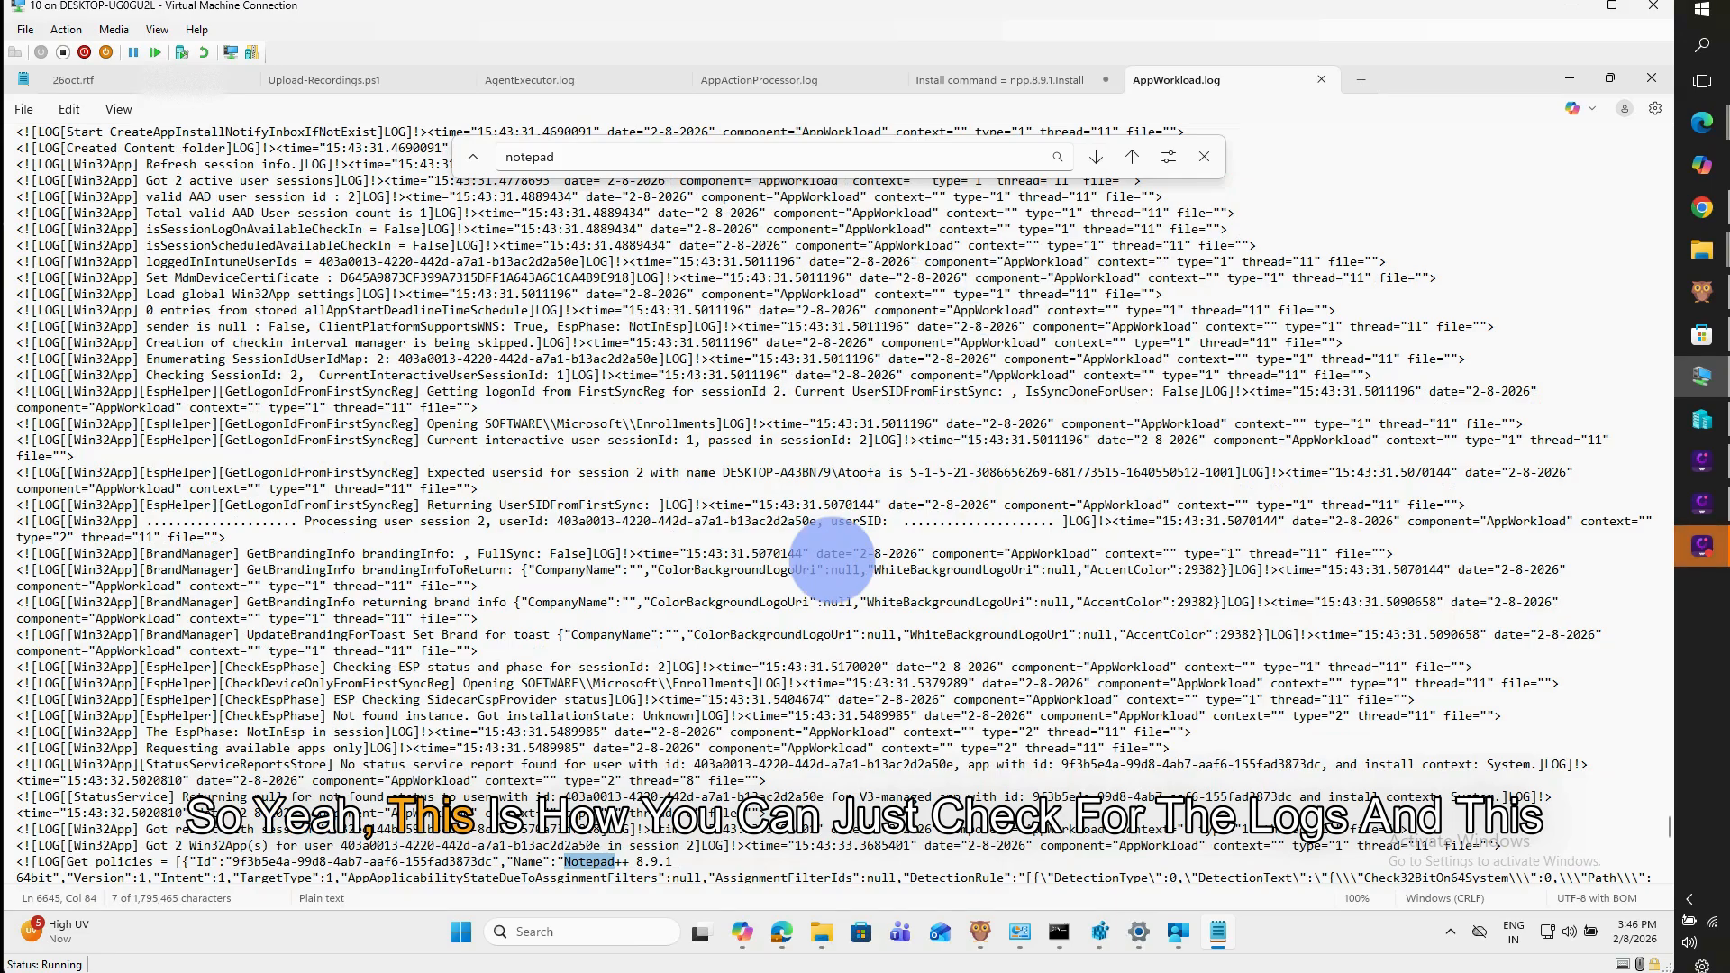
scroll(737, 671, down, 10)
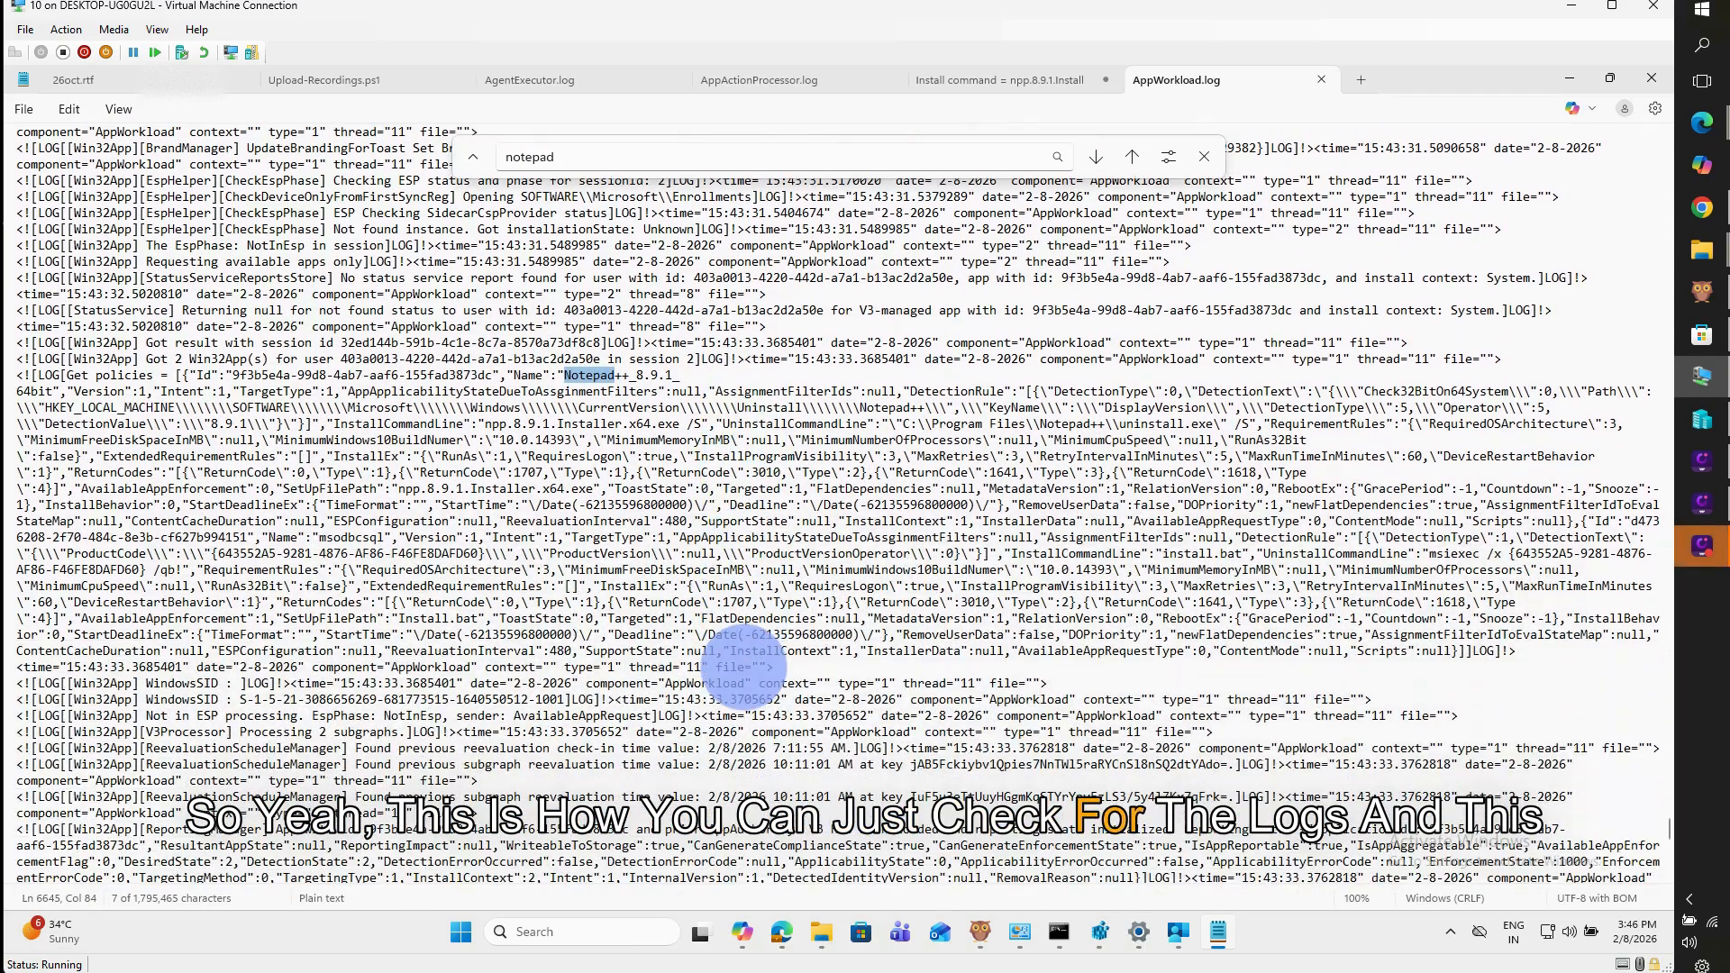
scroll(744, 667, down, 9)
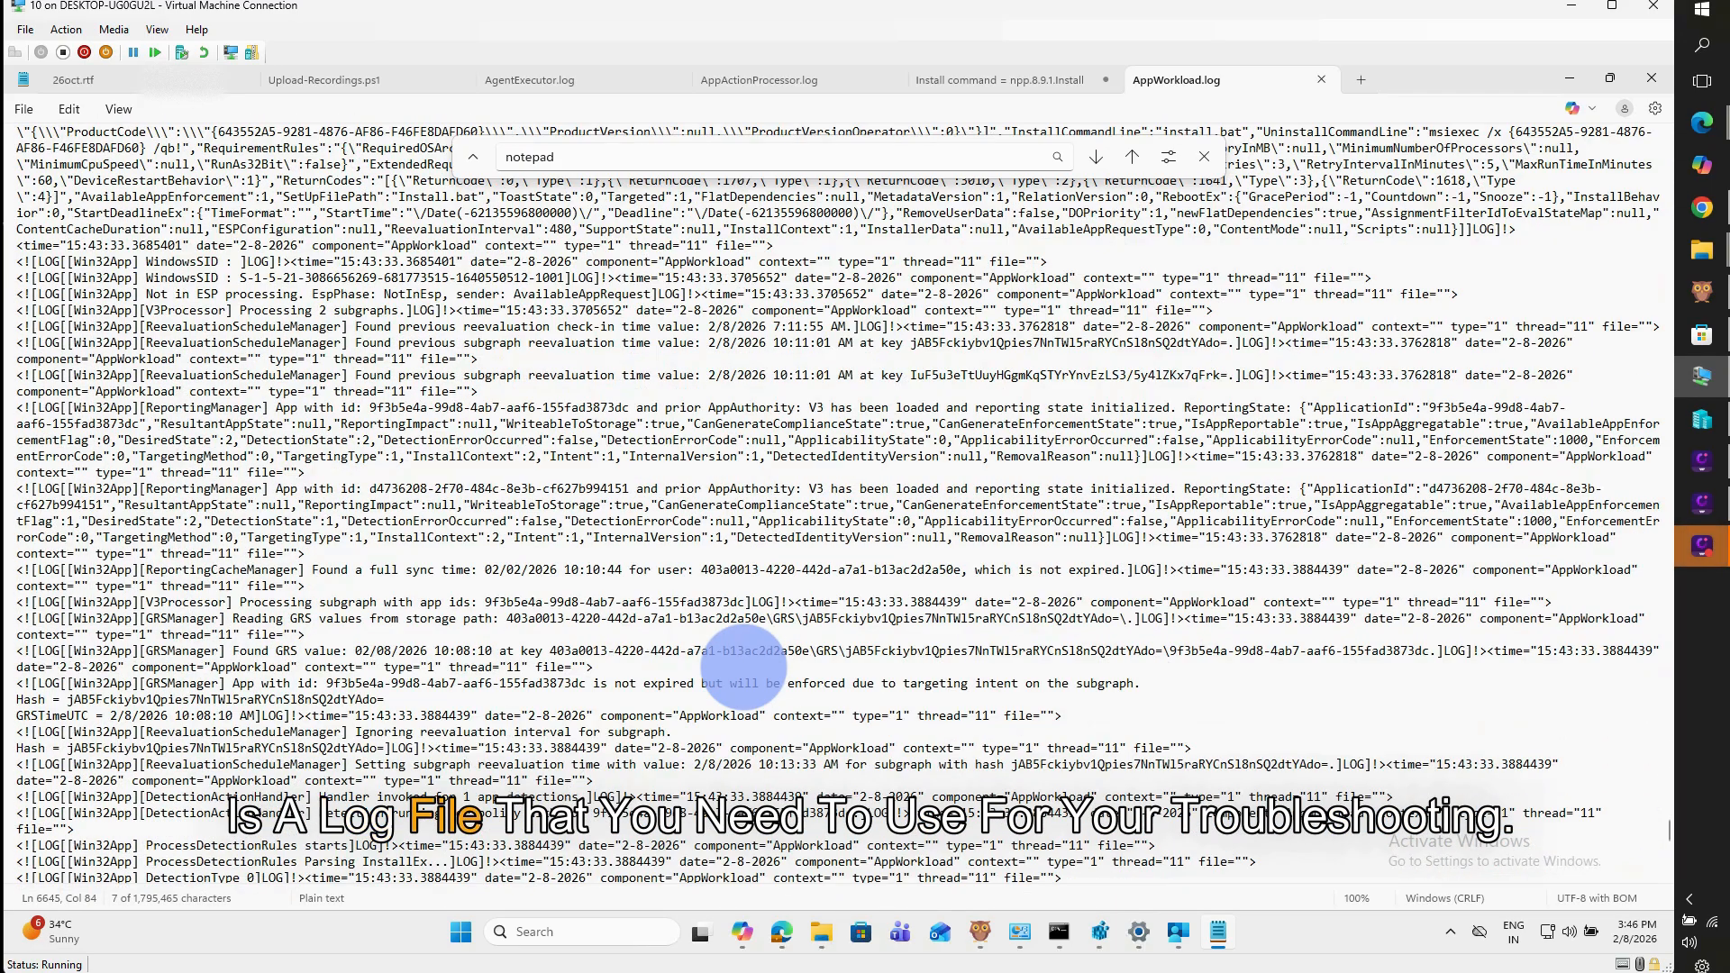